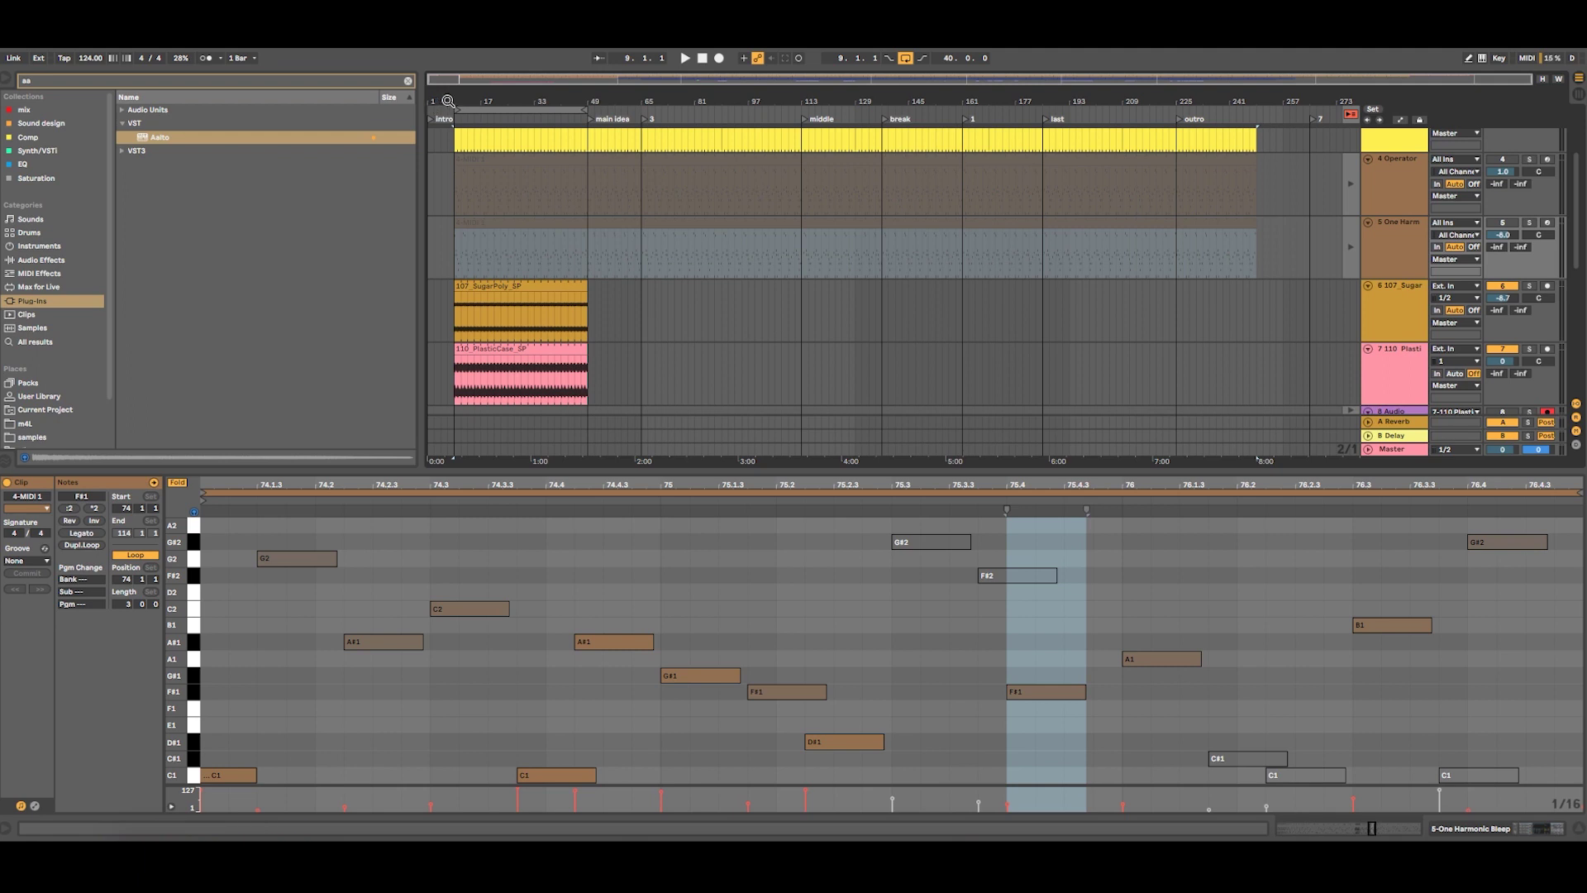
# Copy the Operator track's scene 2 clip into the same track's scene 12 slot in Session View
pyautogui.click(662, 109)
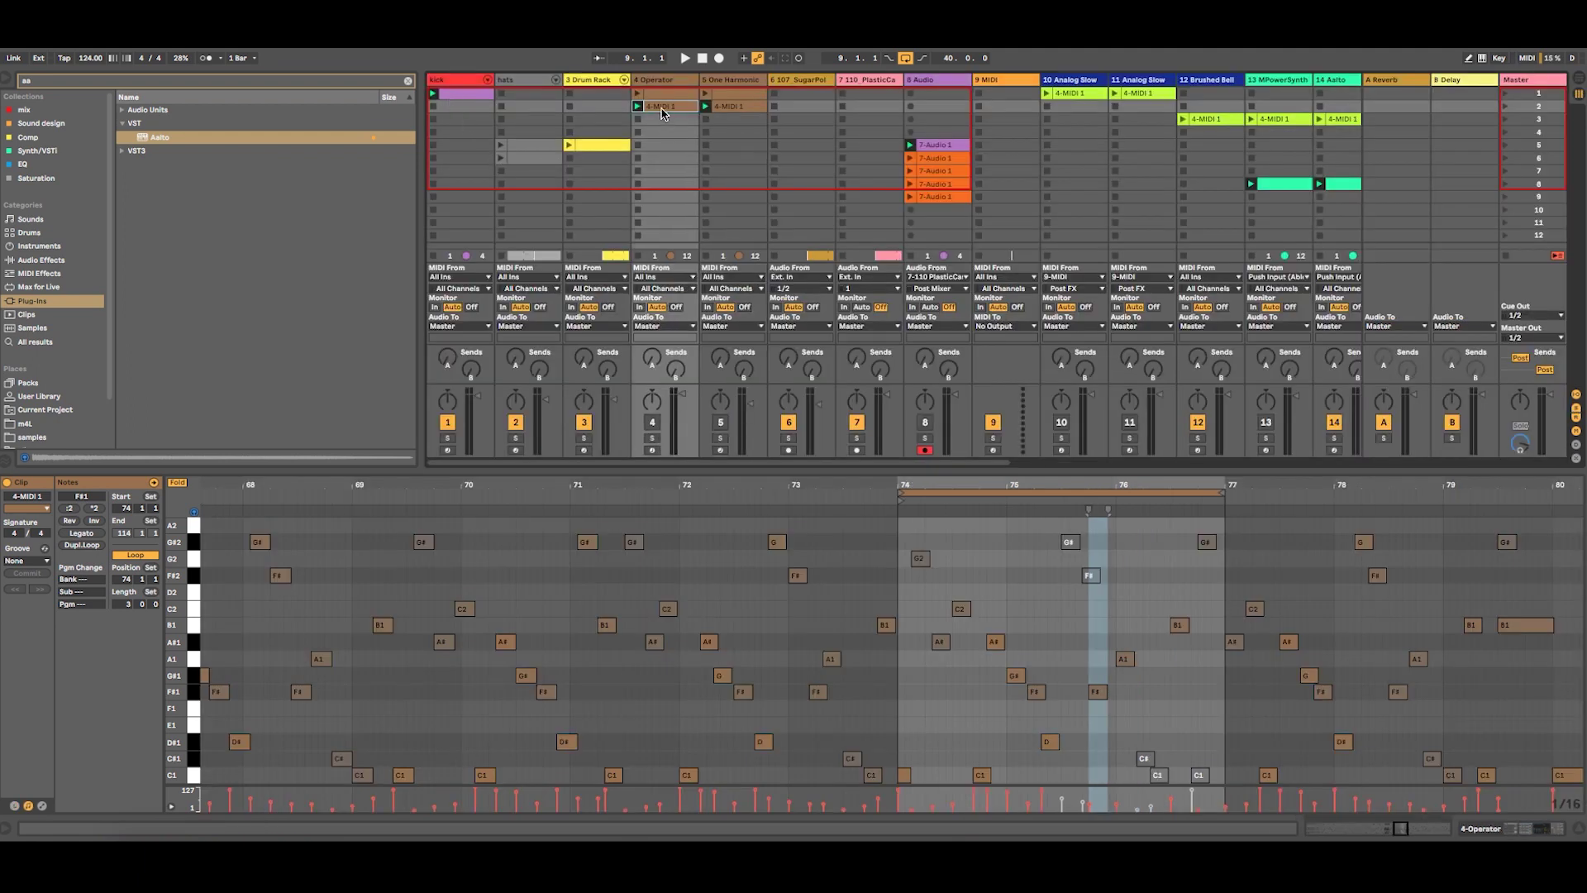
pyautogui.click(674, 236)
pyautogui.hotkey('ctrl', 'v')
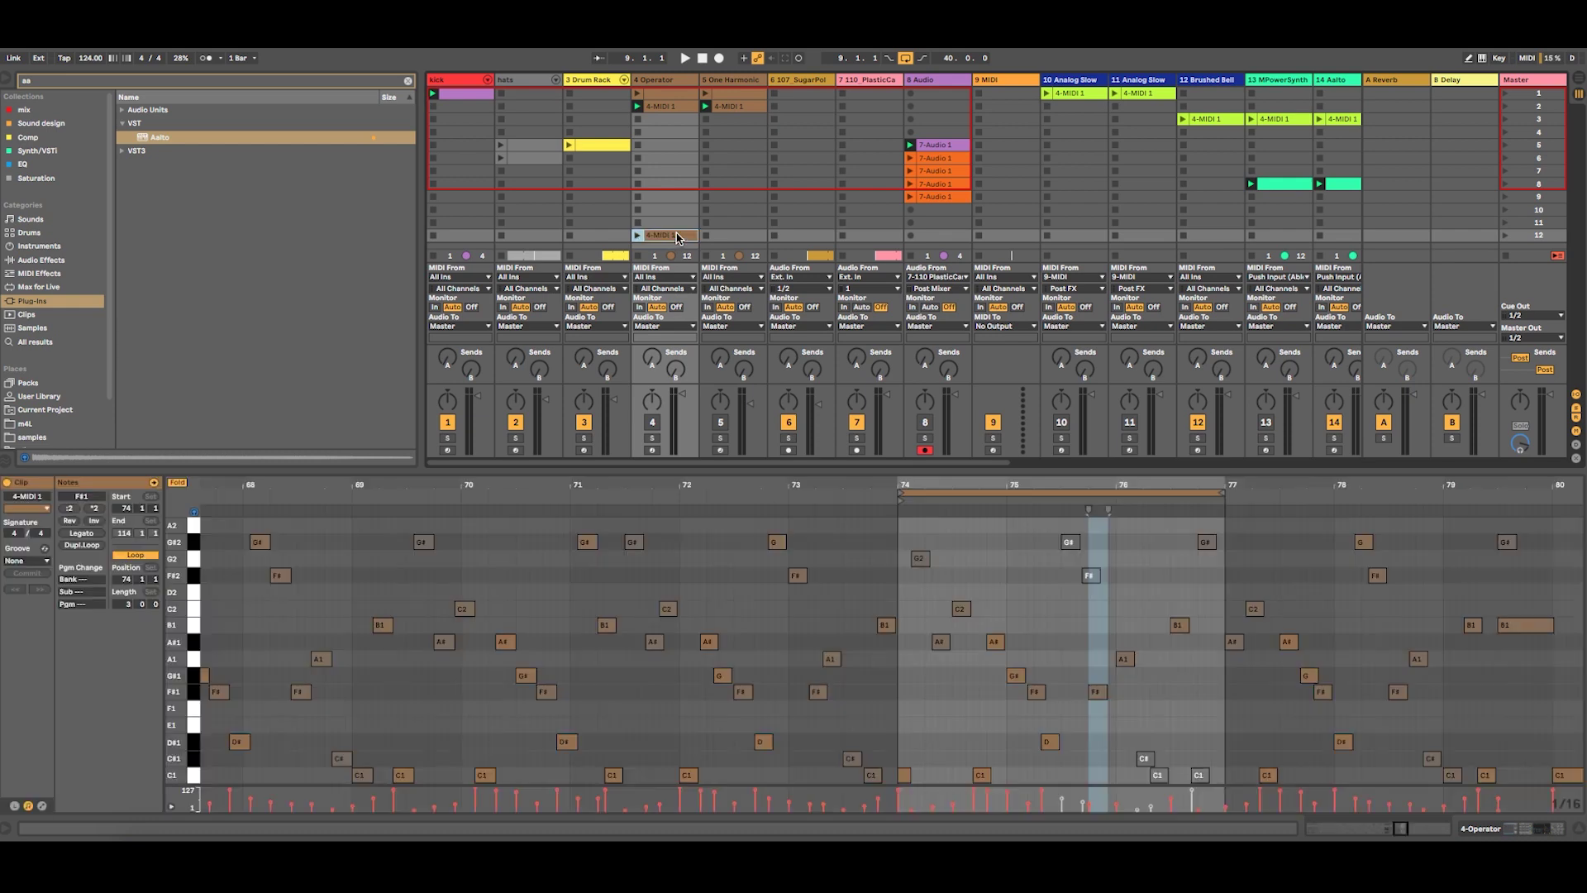
# Shorten the loop of the copied Operator clip in scene 12 to one bar, from bar 74 to 75
pyautogui.rightClick(677, 238)
pyautogui.click(661, 234)
pyautogui.moveTo(1226, 497); pyautogui.dragTo(1002, 501)
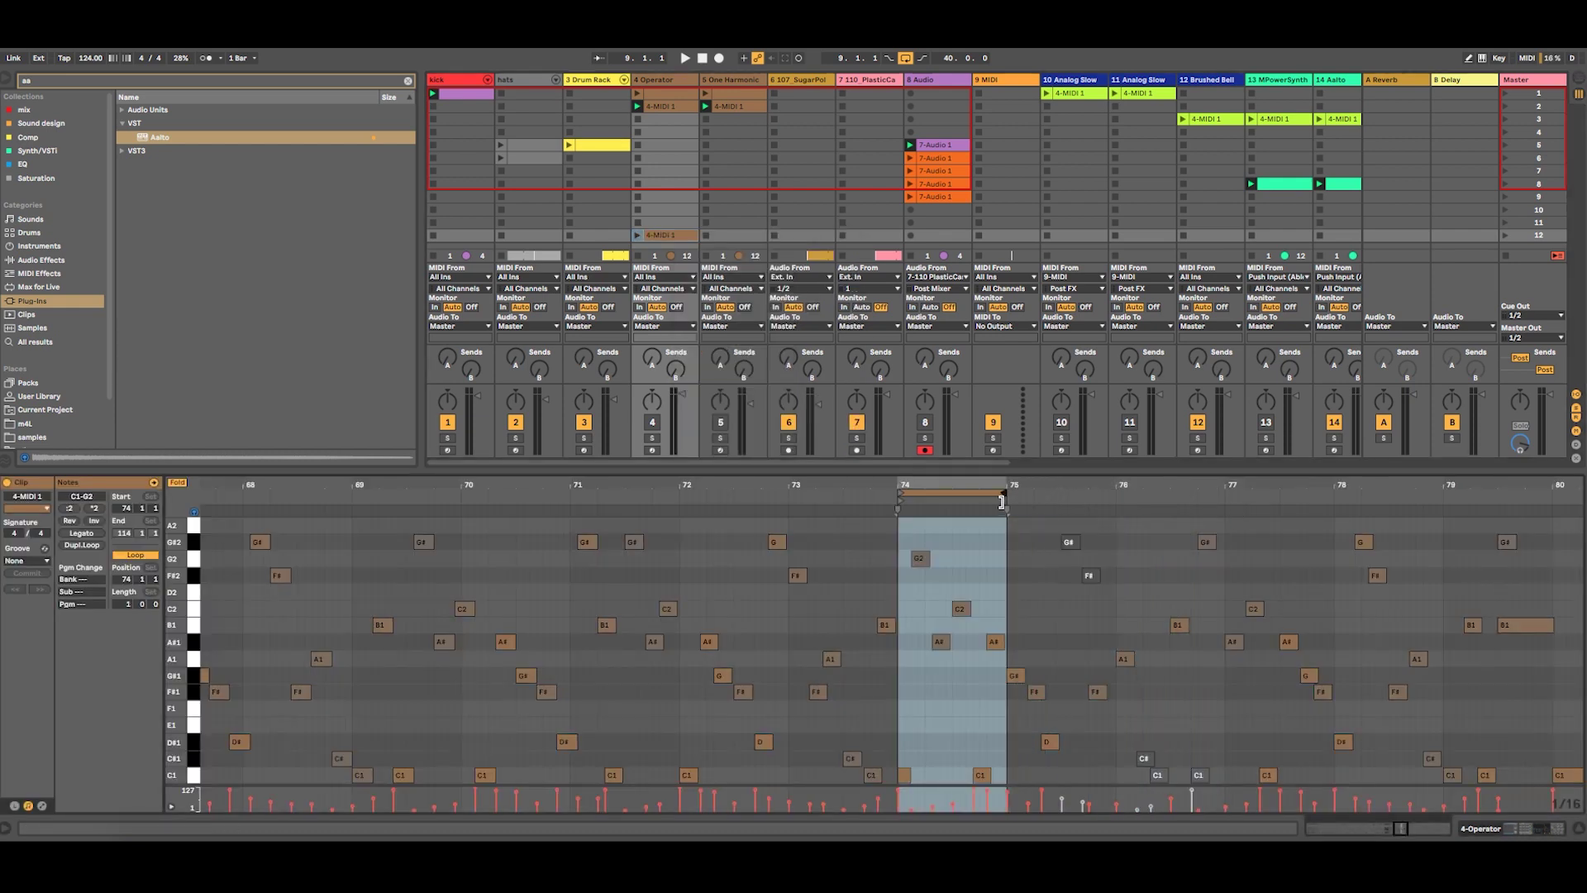
# Launch the Operator clip in scene 12 and solo the Operator and kick tracks
pyautogui.click(637, 235)
pyautogui.click(653, 437)
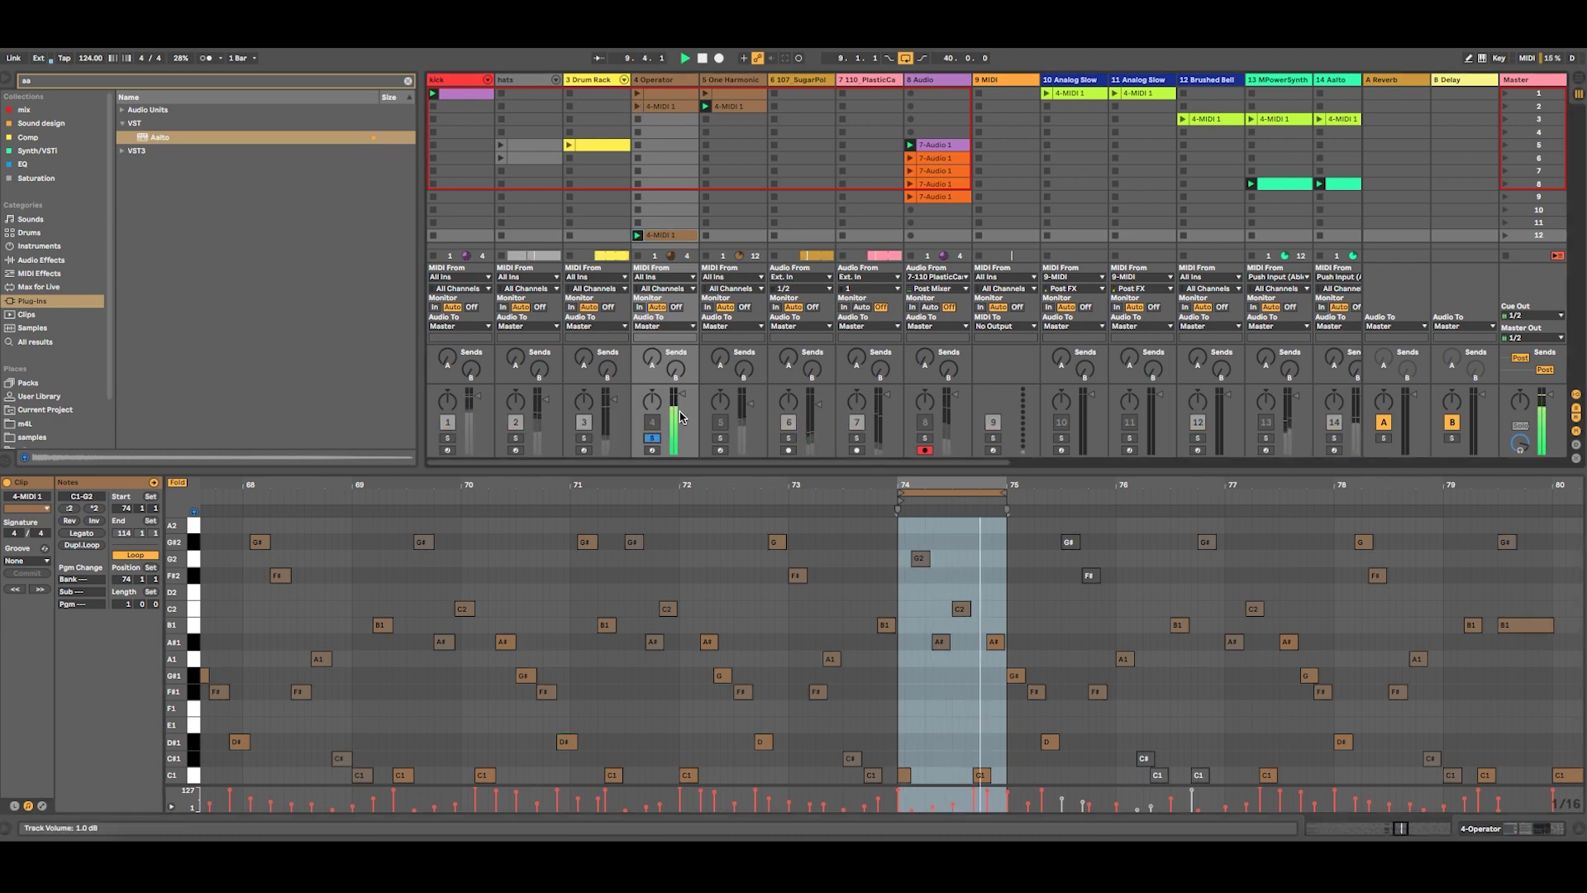
pyautogui.click(447, 437)
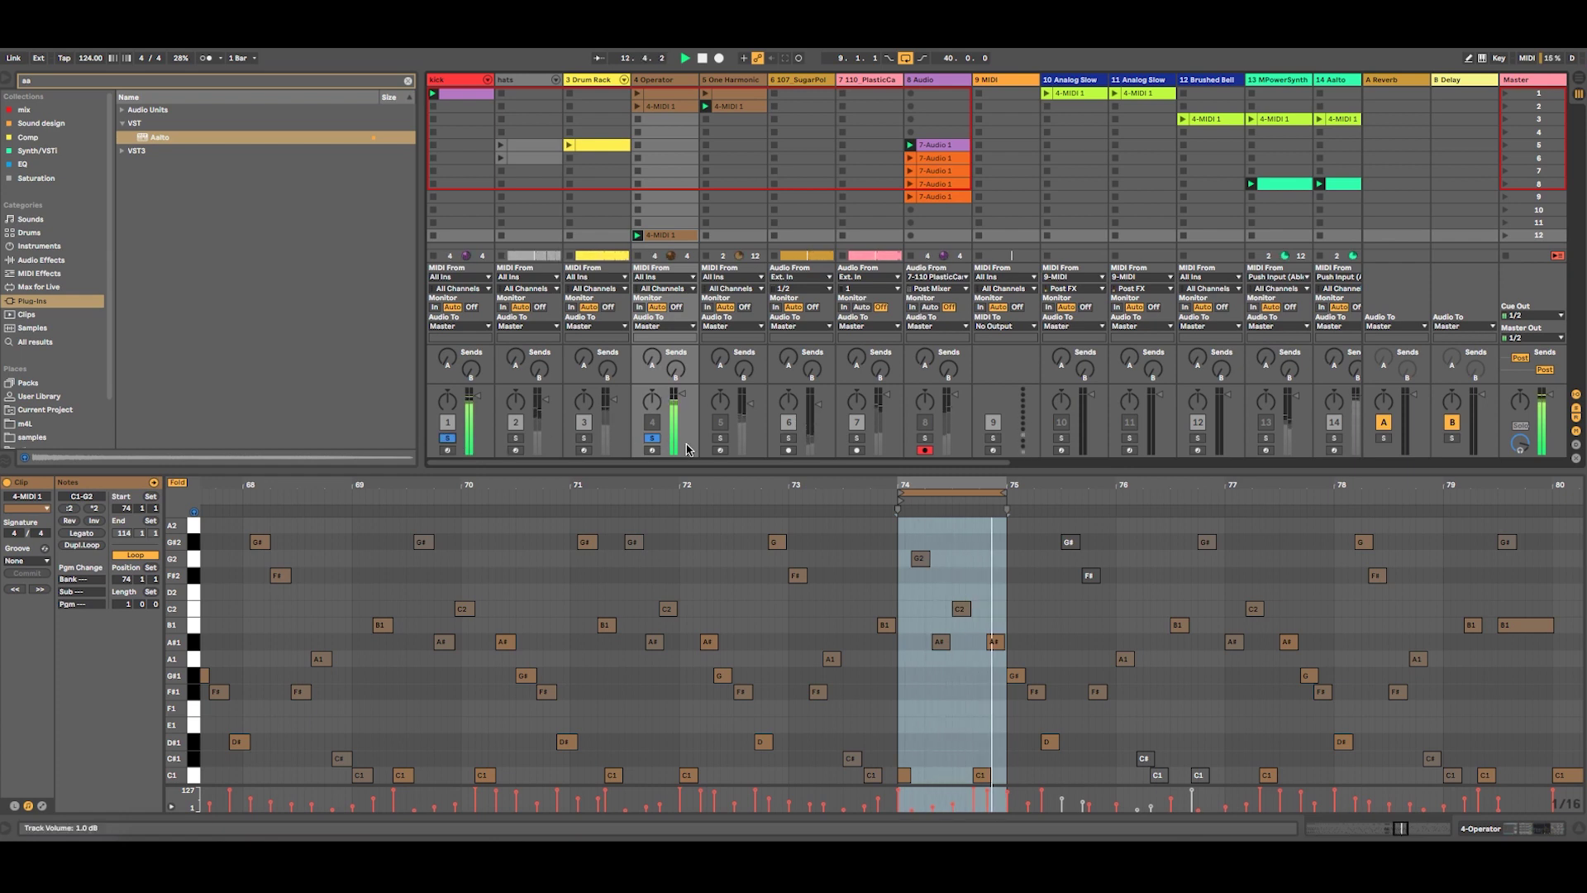
pyautogui.moveTo(1004, 492); pyautogui.dragTo(774, 493)
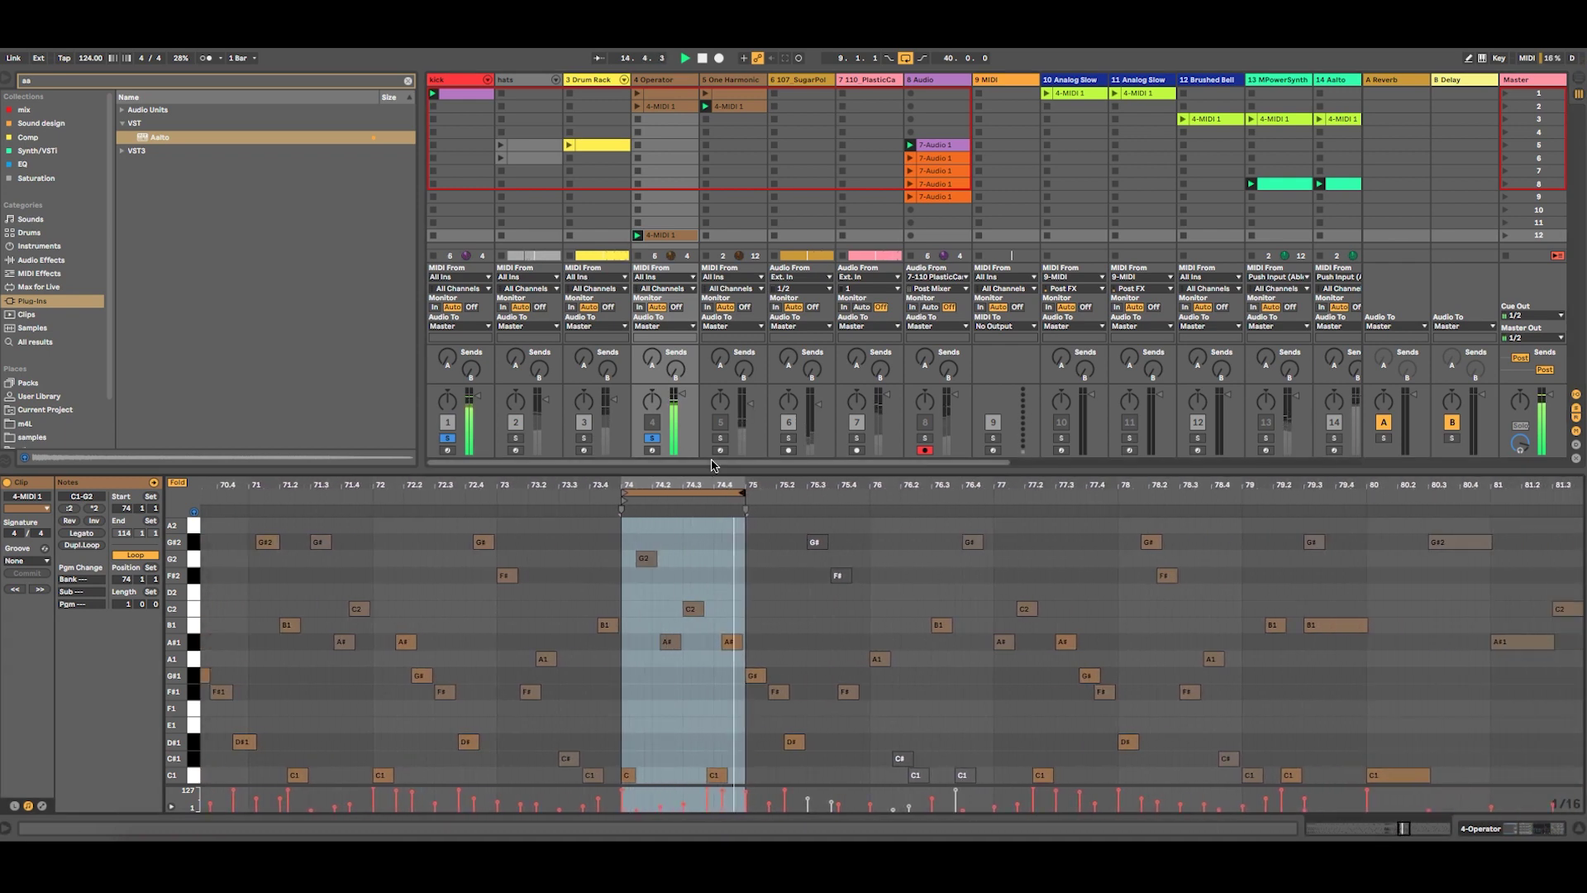
# Solo the Aalto track and shorten its scene 8 clip's loop to the first bar
pyautogui.hscroll(5, 957, 456)
pyautogui.click(858, 438)
pyautogui.click(878, 185)
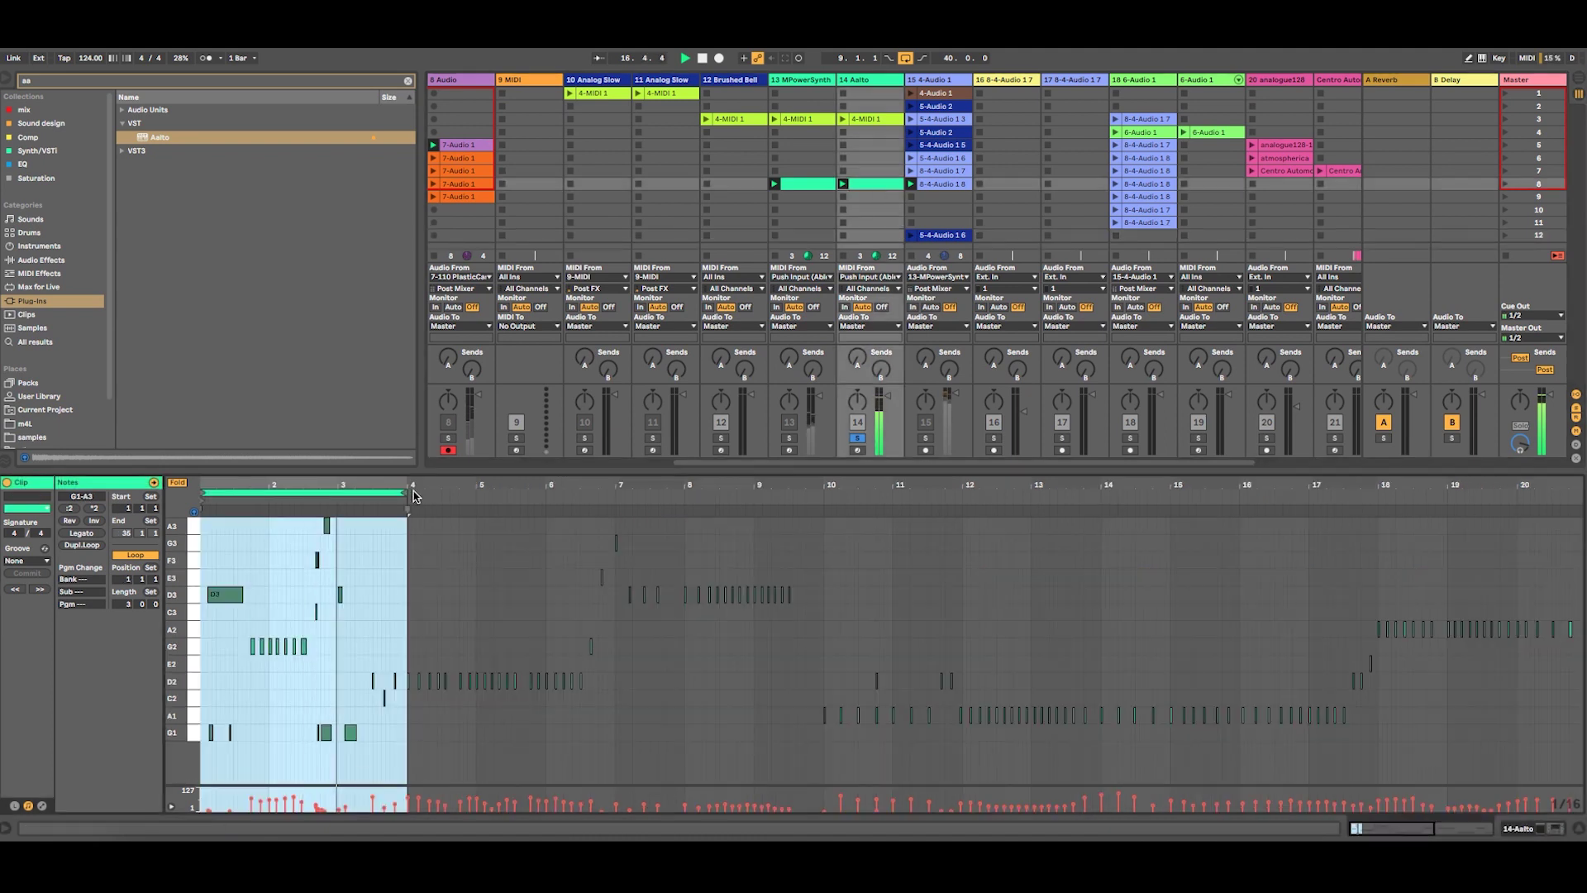
pyautogui.moveTo(404, 493); pyautogui.dragTo(267, 494)
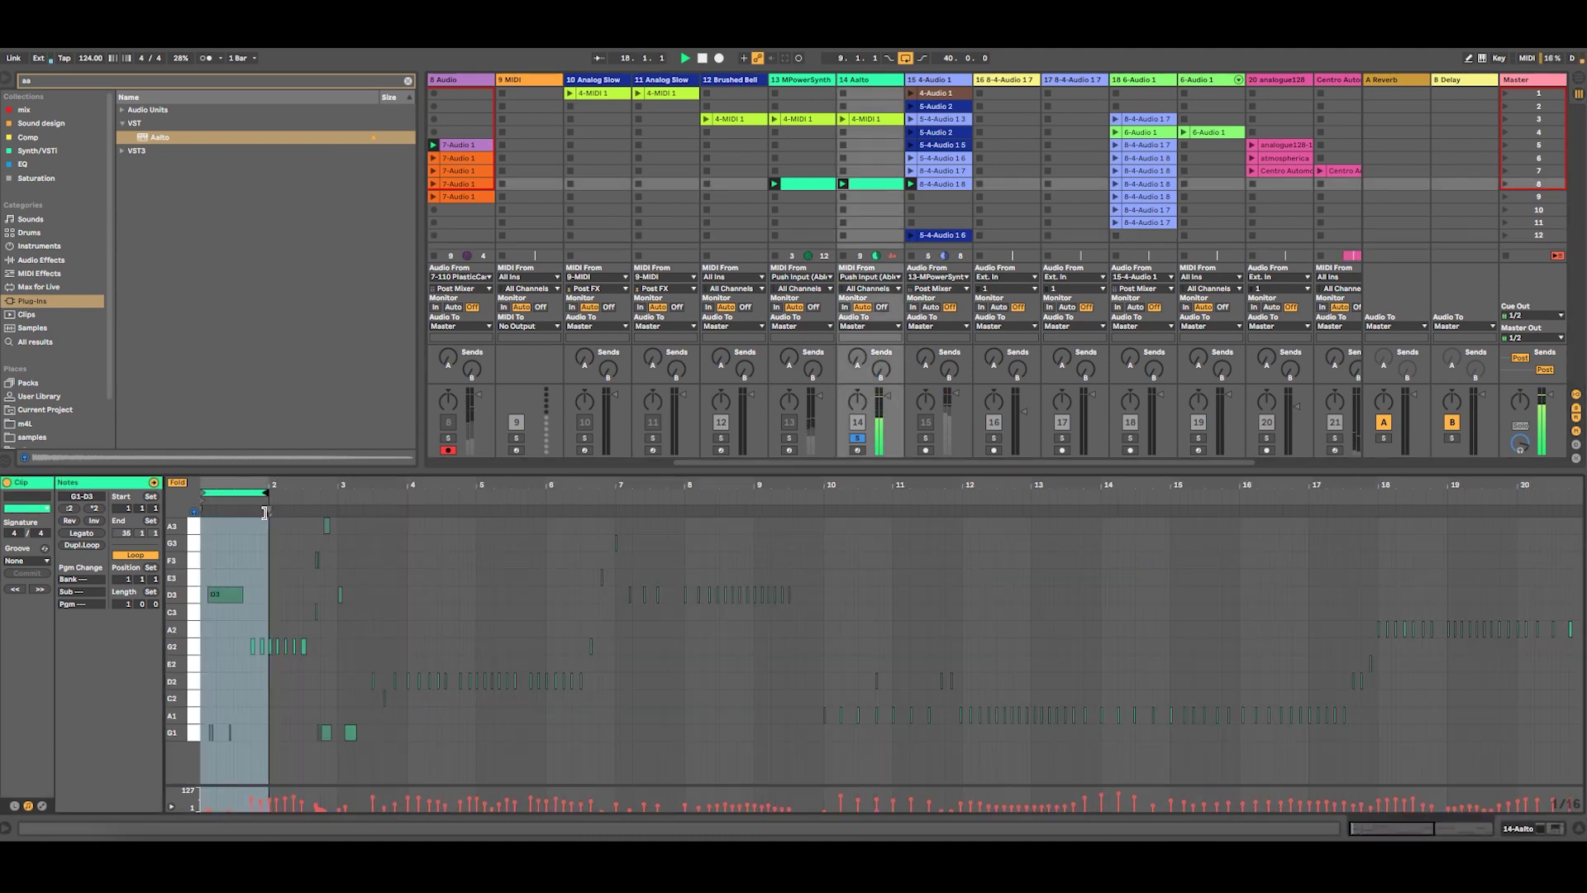
# Set the note editor's grid to 1/8 and move the Aalto clip's one-bar loop to bar 4
pyautogui.rightClick(1565, 650)
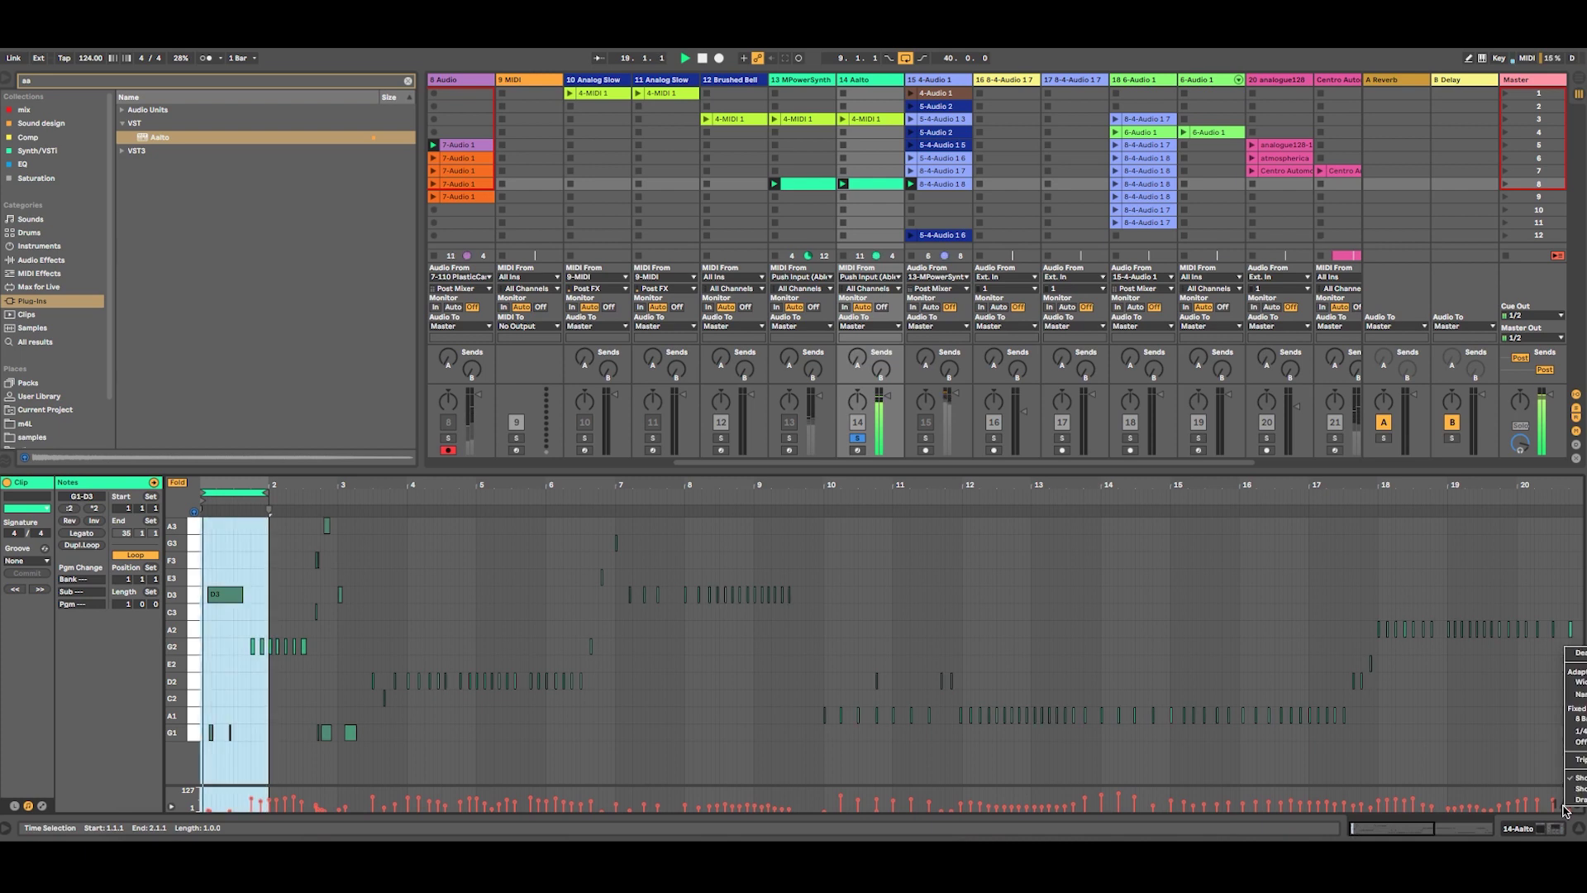
pyautogui.click(1585, 730)
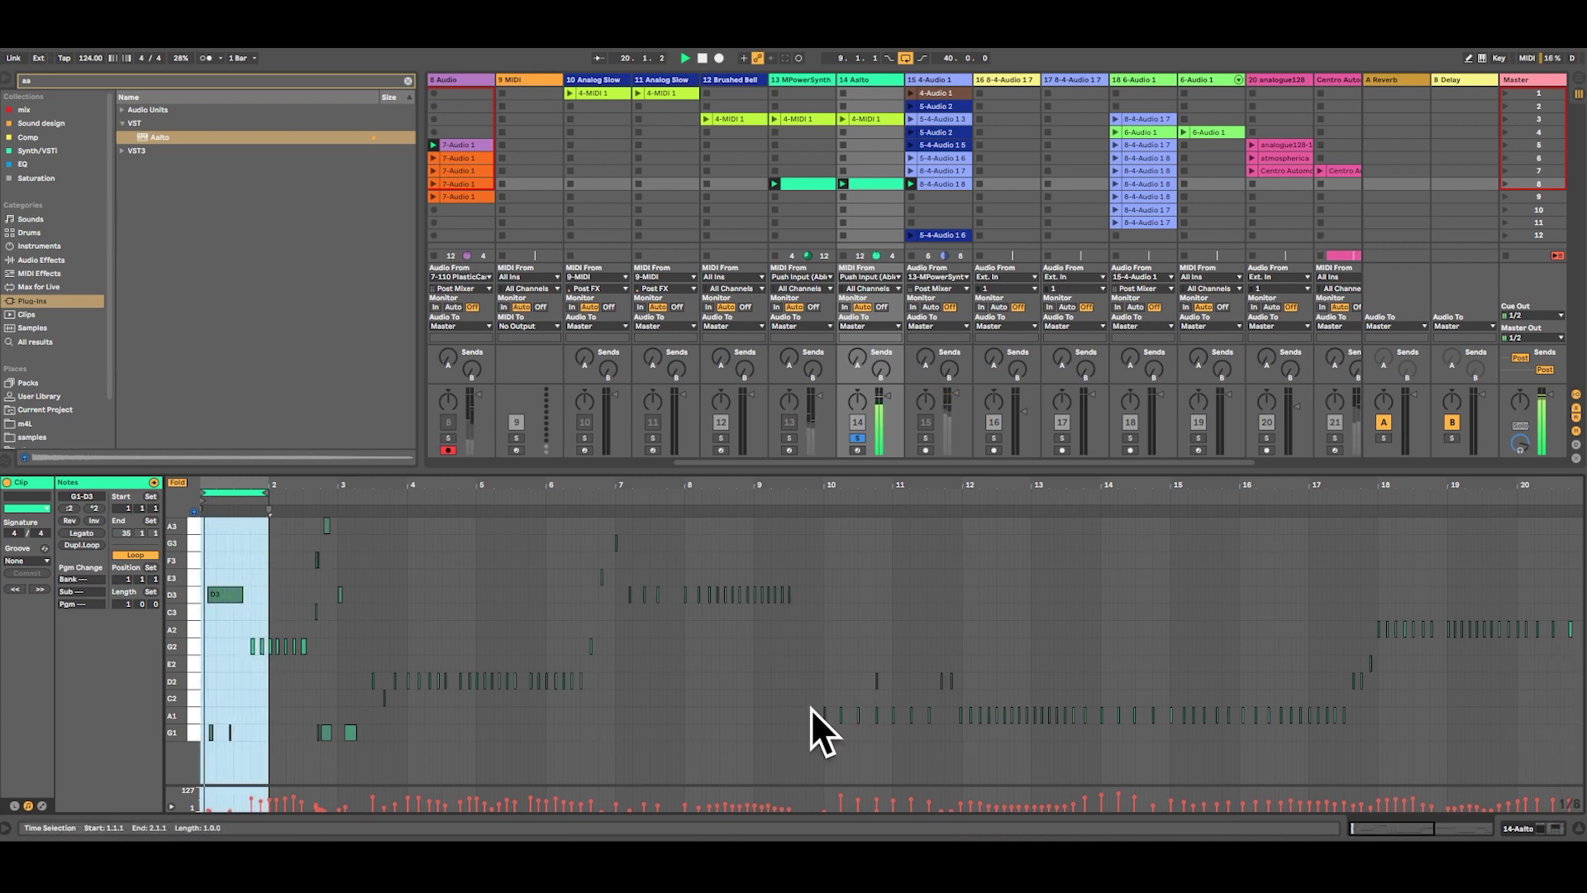
pyautogui.moveTo(231, 494); pyautogui.dragTo(434, 506)
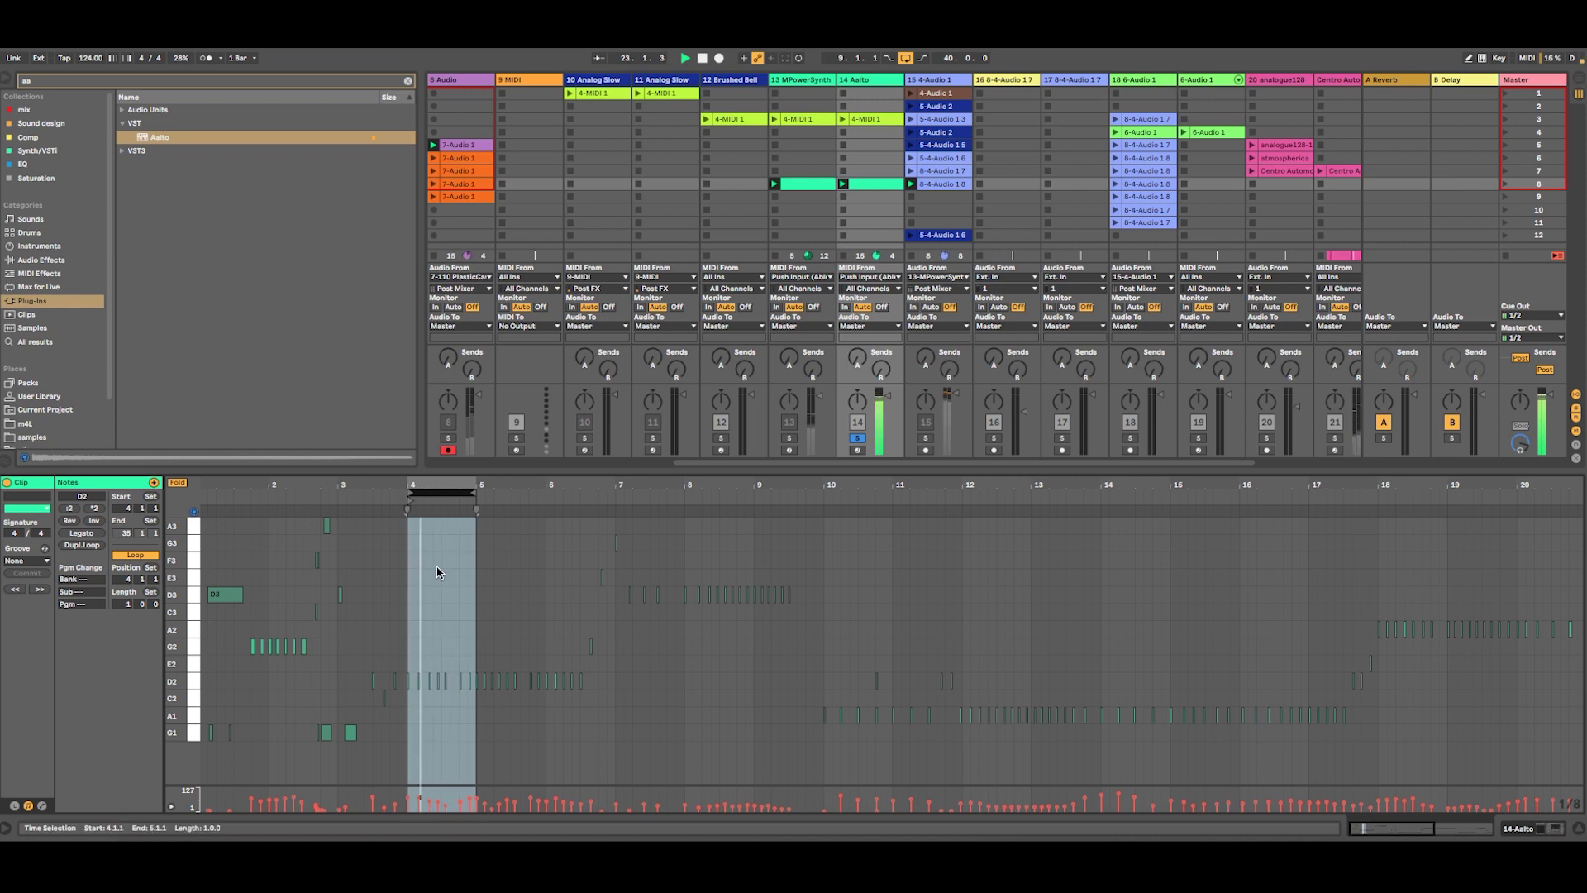
# Copy the Aalto track's scene 8 clip into its scene 12 slot and launch the copy
pyautogui.click(872, 187)
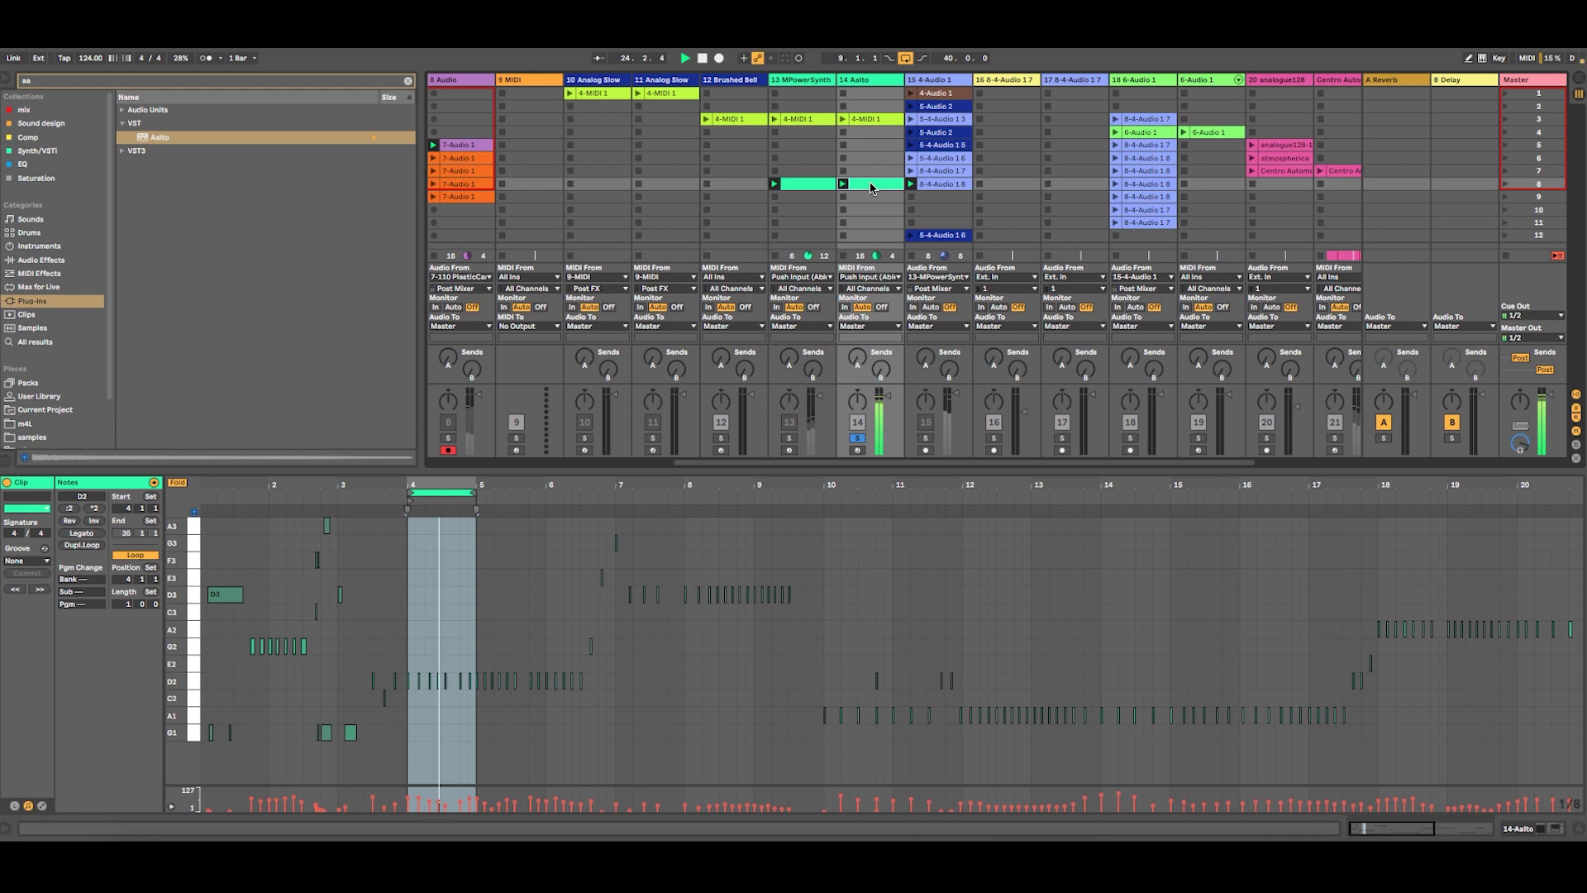
pyautogui.click(872, 236)
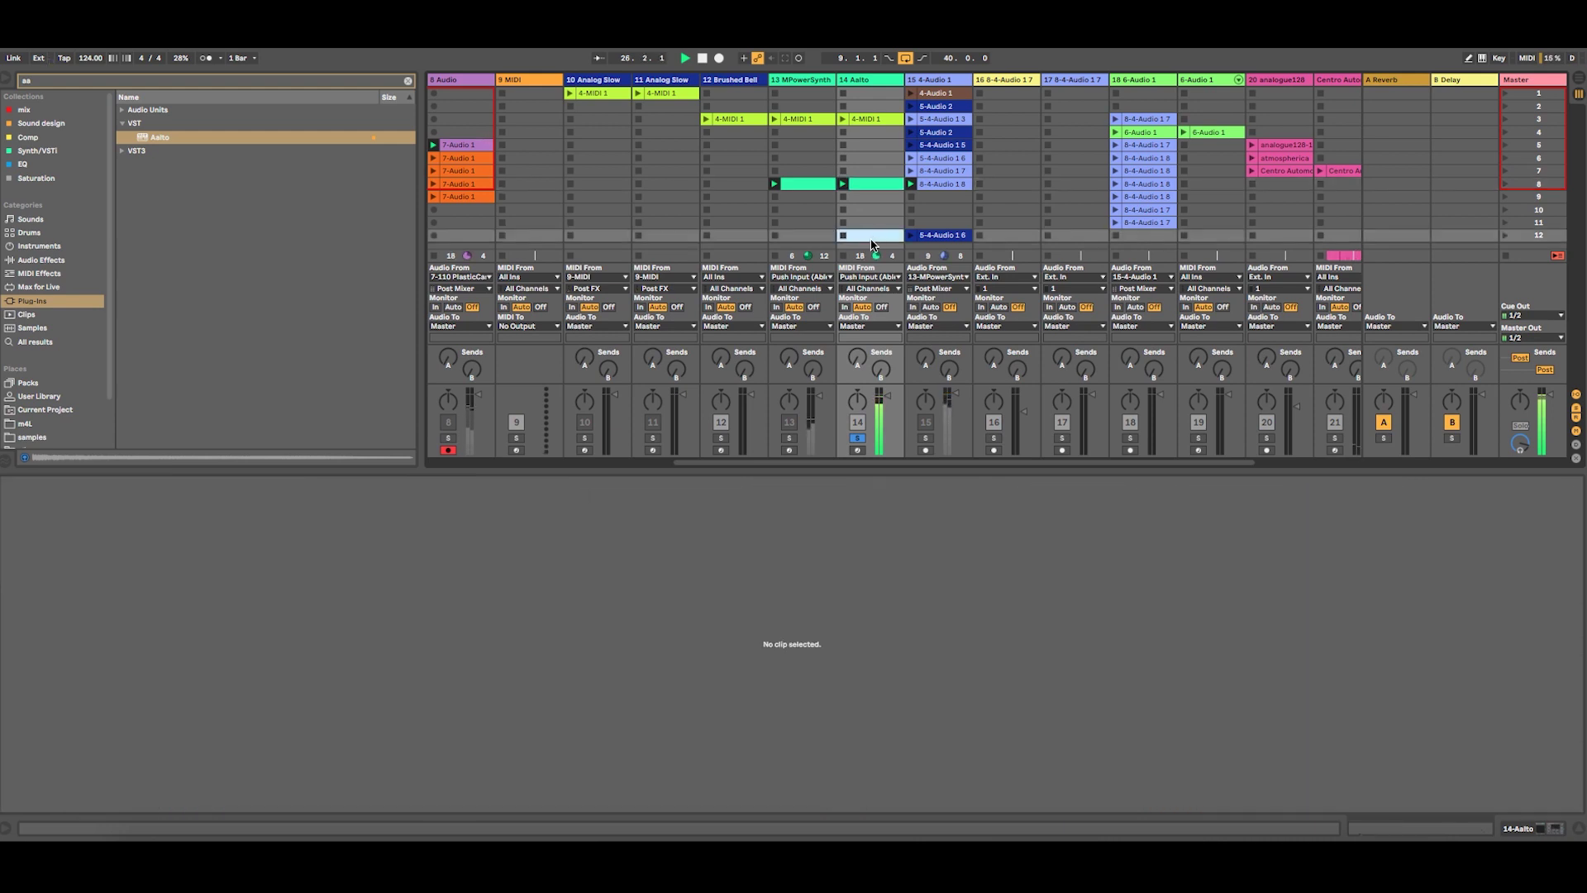
pyautogui.hscroll(-5, 868, 471)
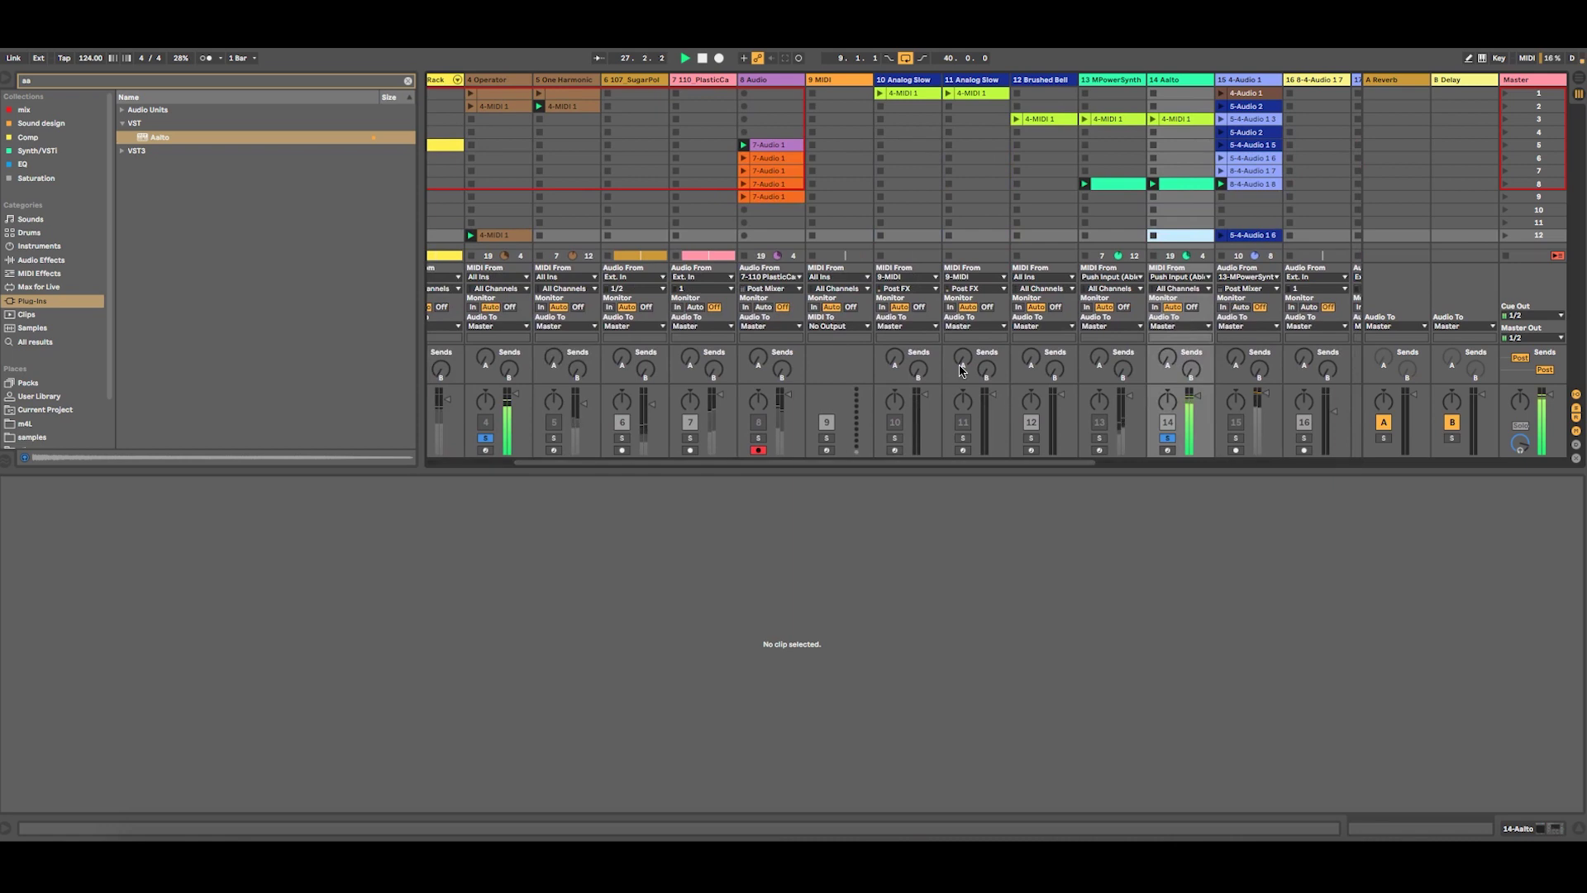
pyautogui.rightClick(1170, 239)
pyautogui.click(1191, 241)
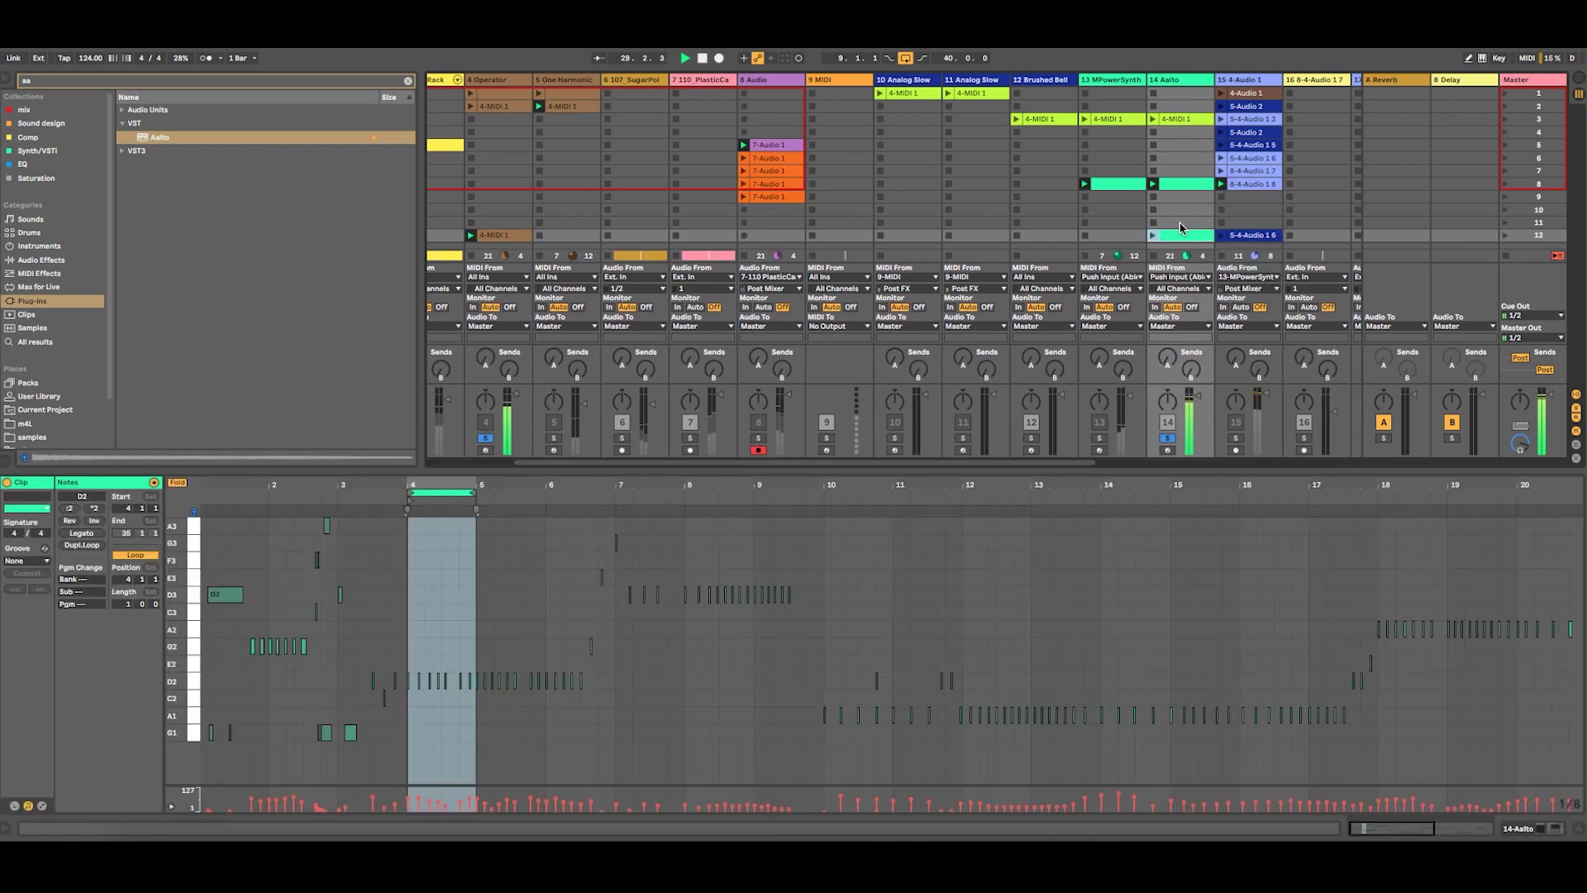
pyautogui.click(1154, 237)
# Quantize the Aalto clip's notes to 1/16, adjusting note starts with an amount of 92%
pyautogui.click(433, 702)
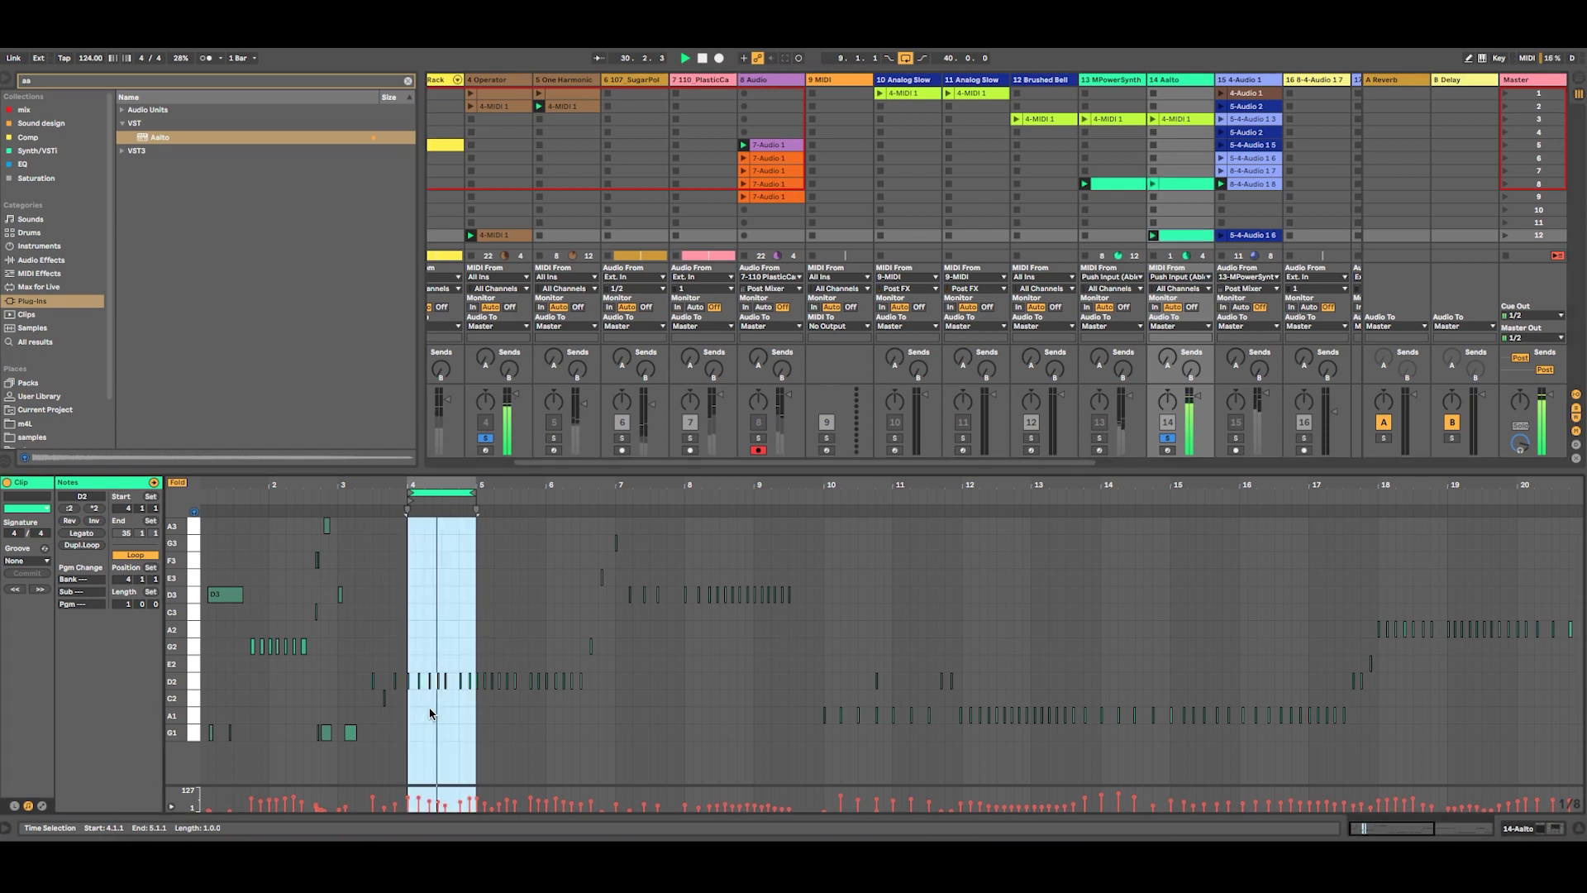
pyautogui.hotkey('ctrl', 'a')
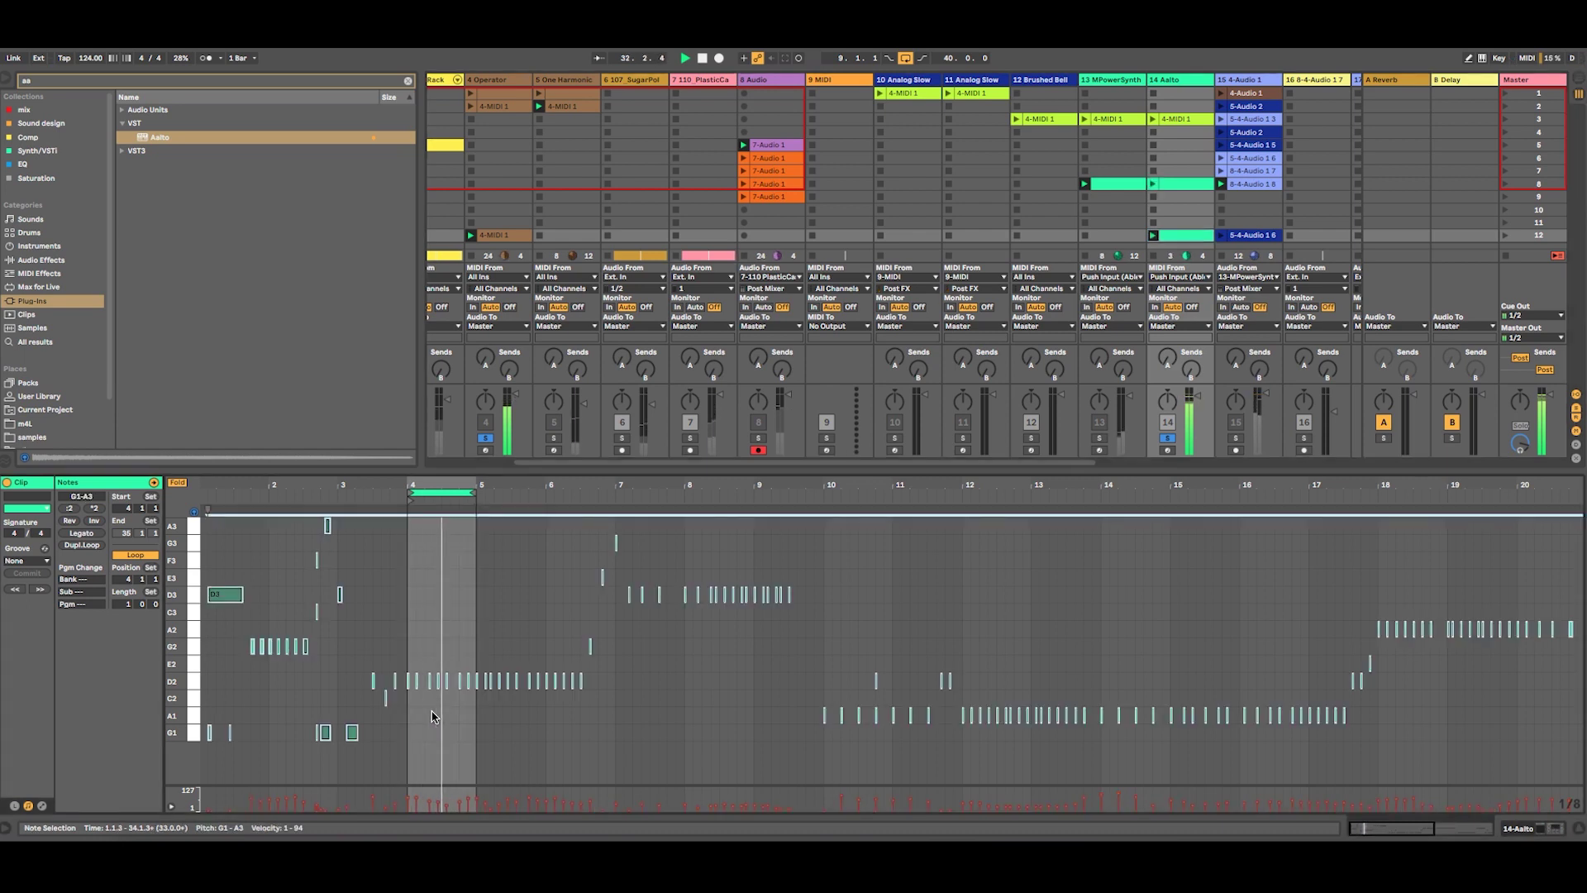
pyautogui.moveTo(439, 486); pyautogui.dragTo(656, 529)
pyautogui.click(642, 729)
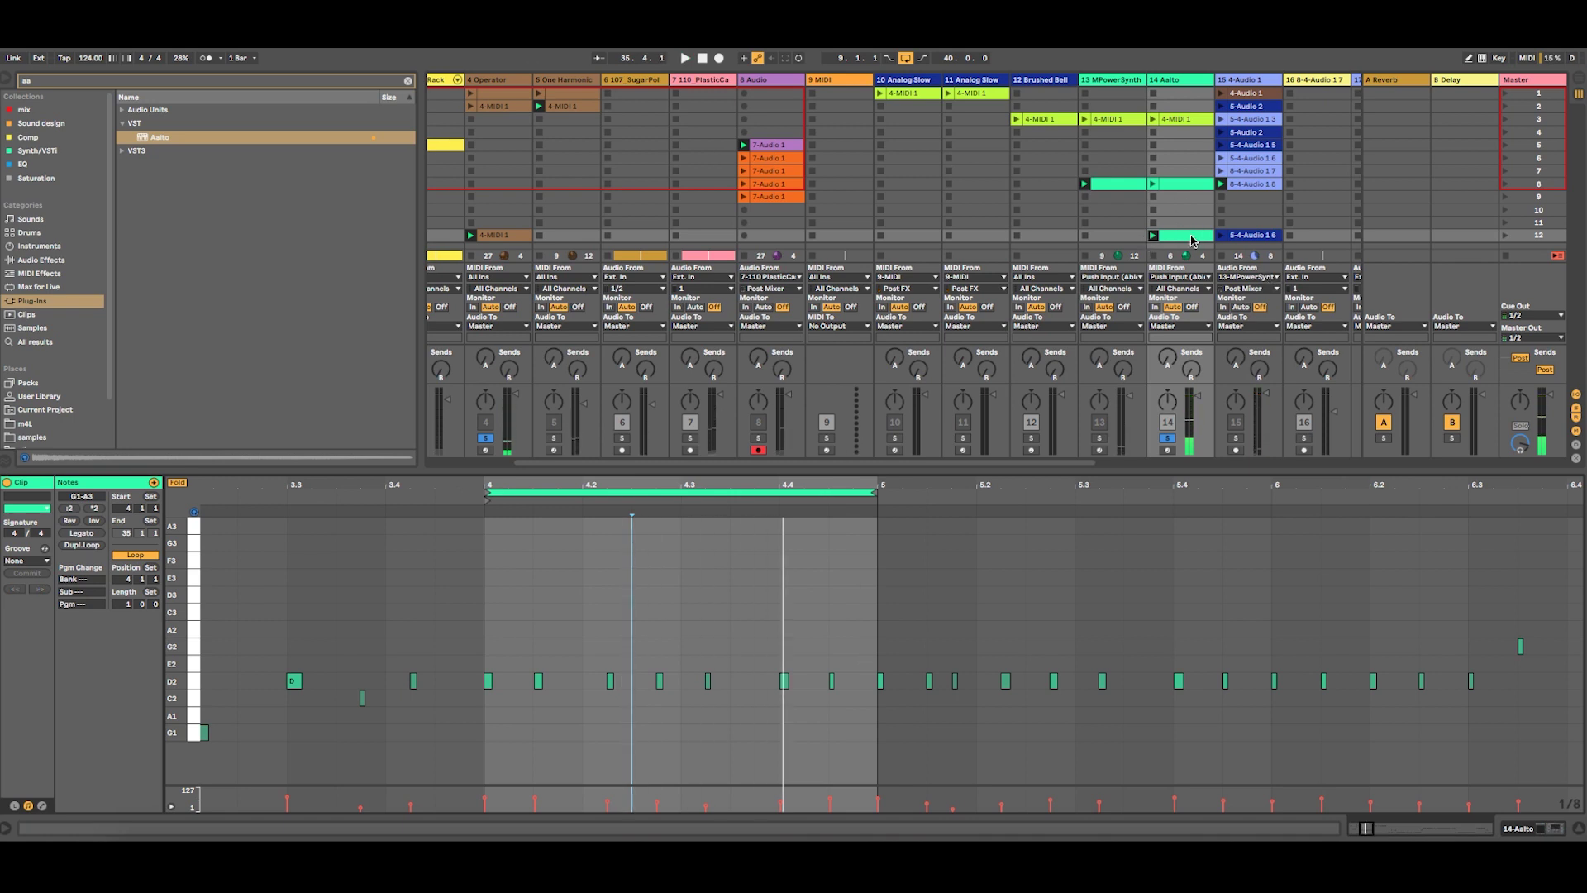
pyautogui.rightClick(824, 582)
pyautogui.click(872, 612)
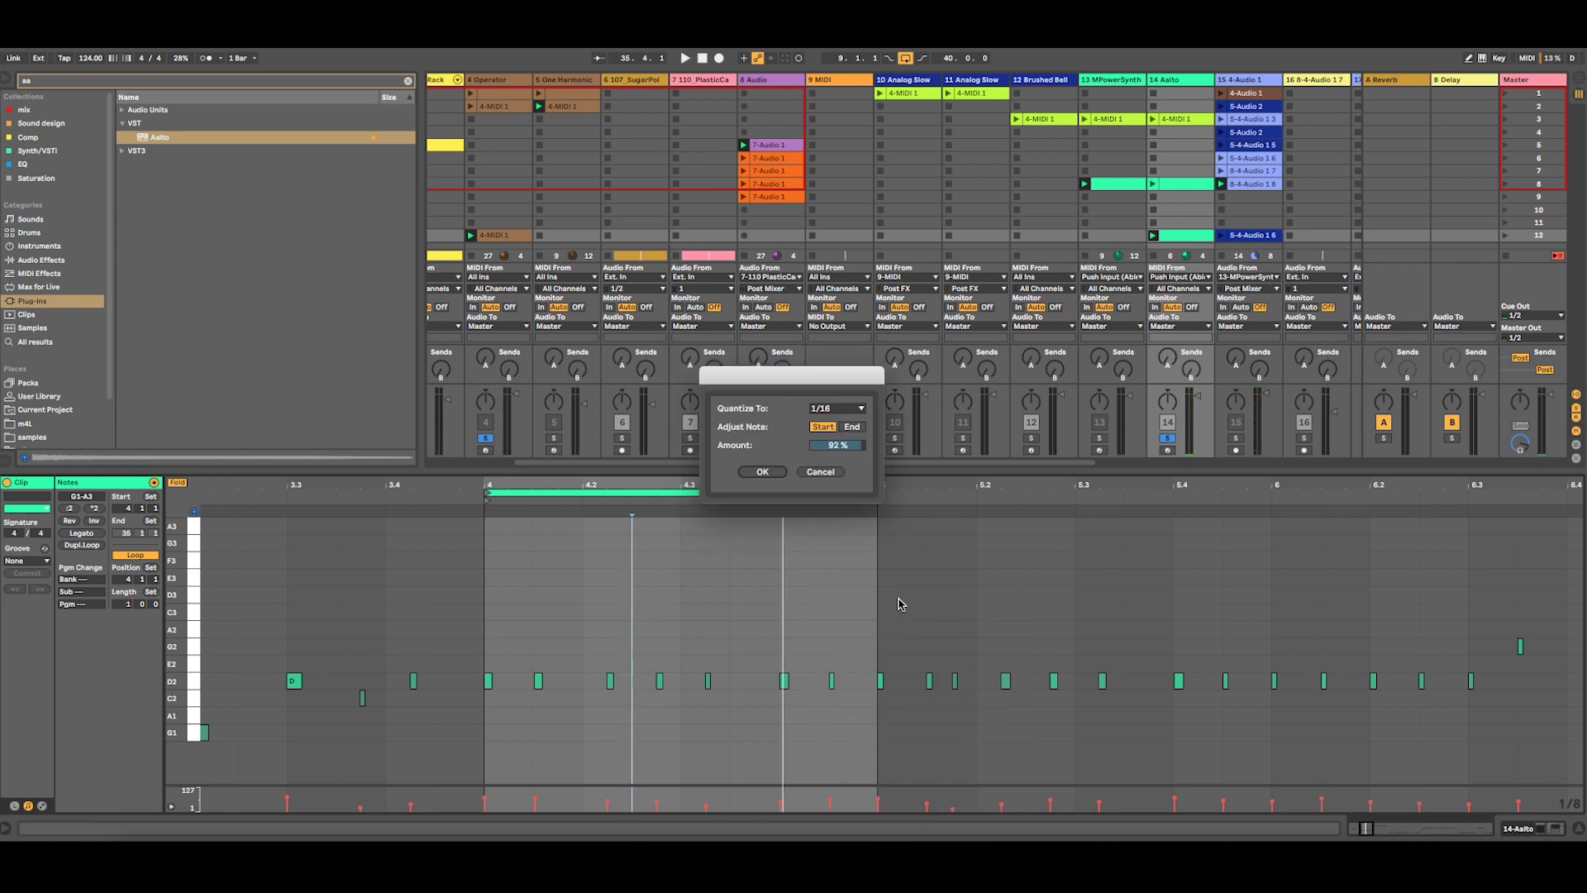
pyautogui.click(765, 472)
# Set the note editor's grid to 1/16 and restart playback to hear the quantized Aalto clip
pyautogui.click(729, 647)
pyautogui.rightClick(1560, 787)
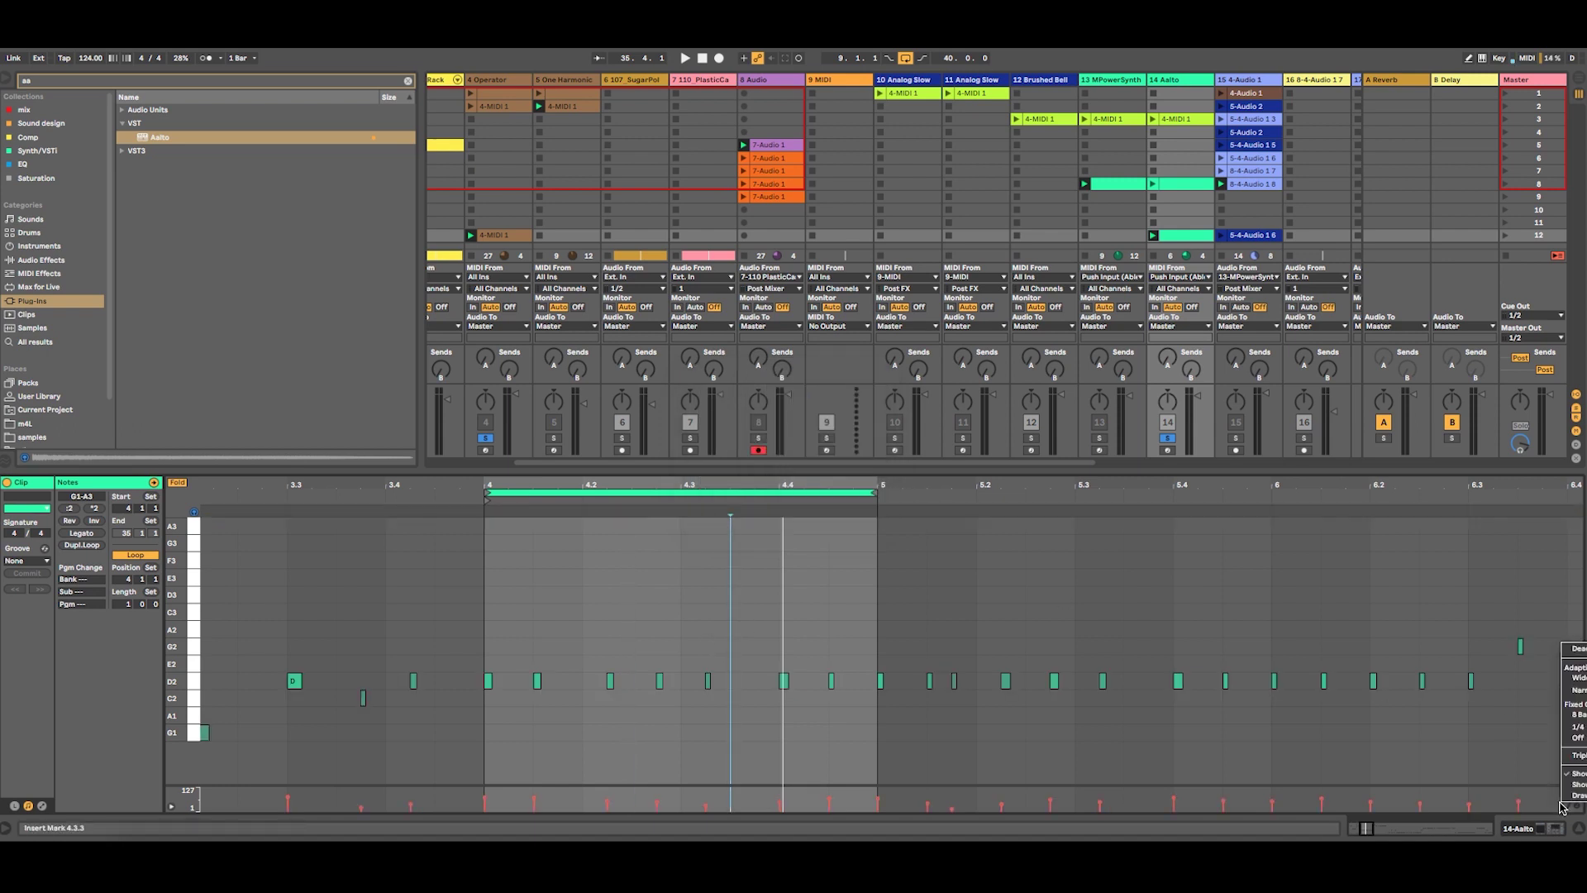
pyautogui.press('Escape')
pyautogui.click(683, 743)
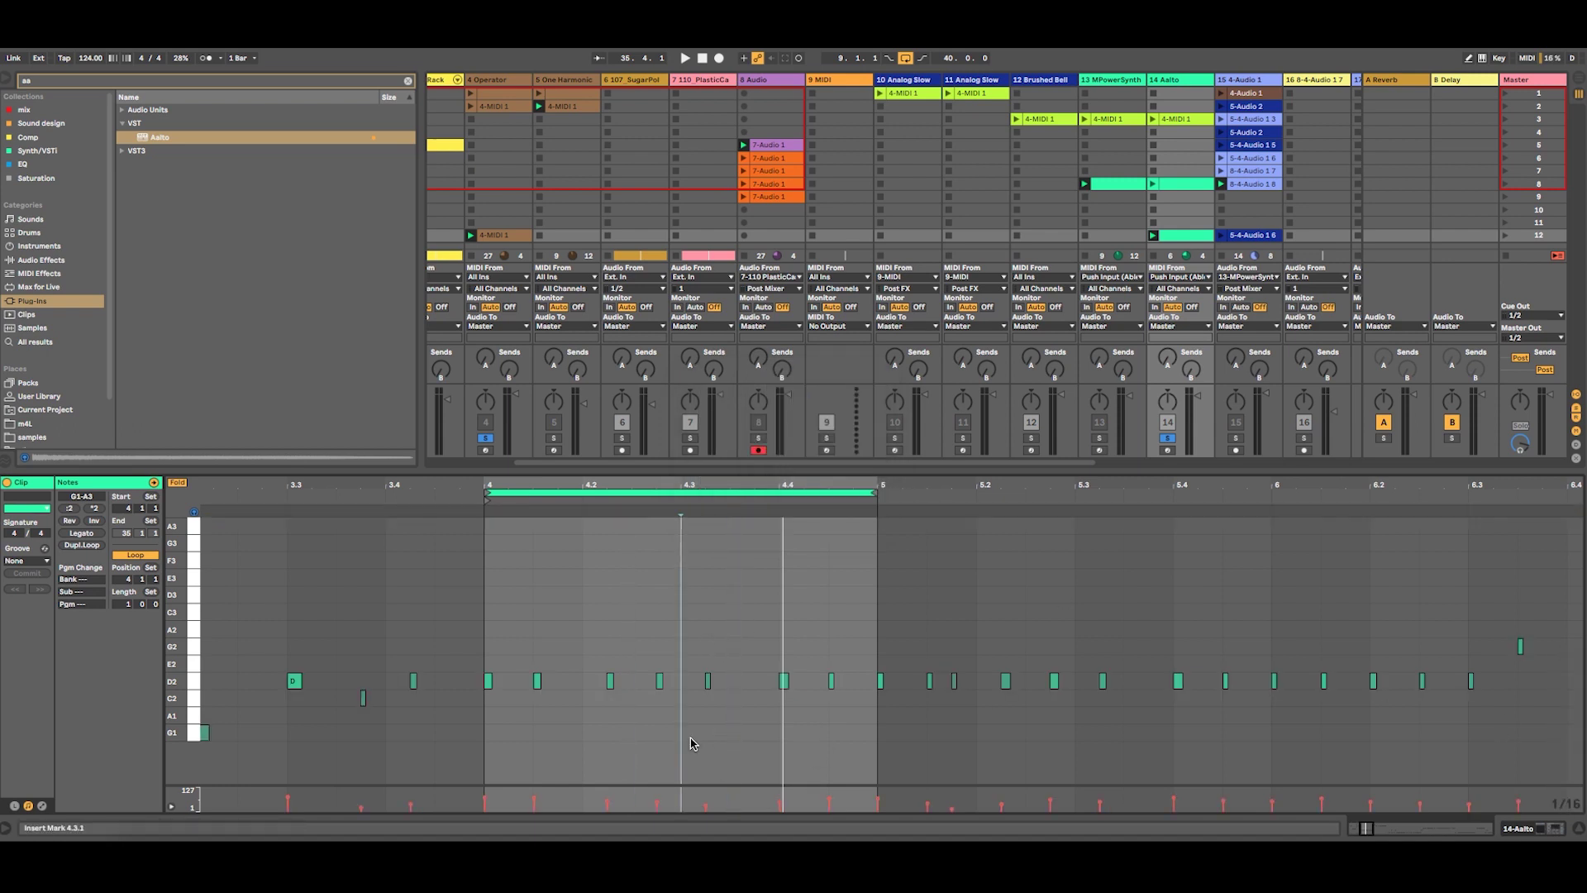
pyautogui.press('space')
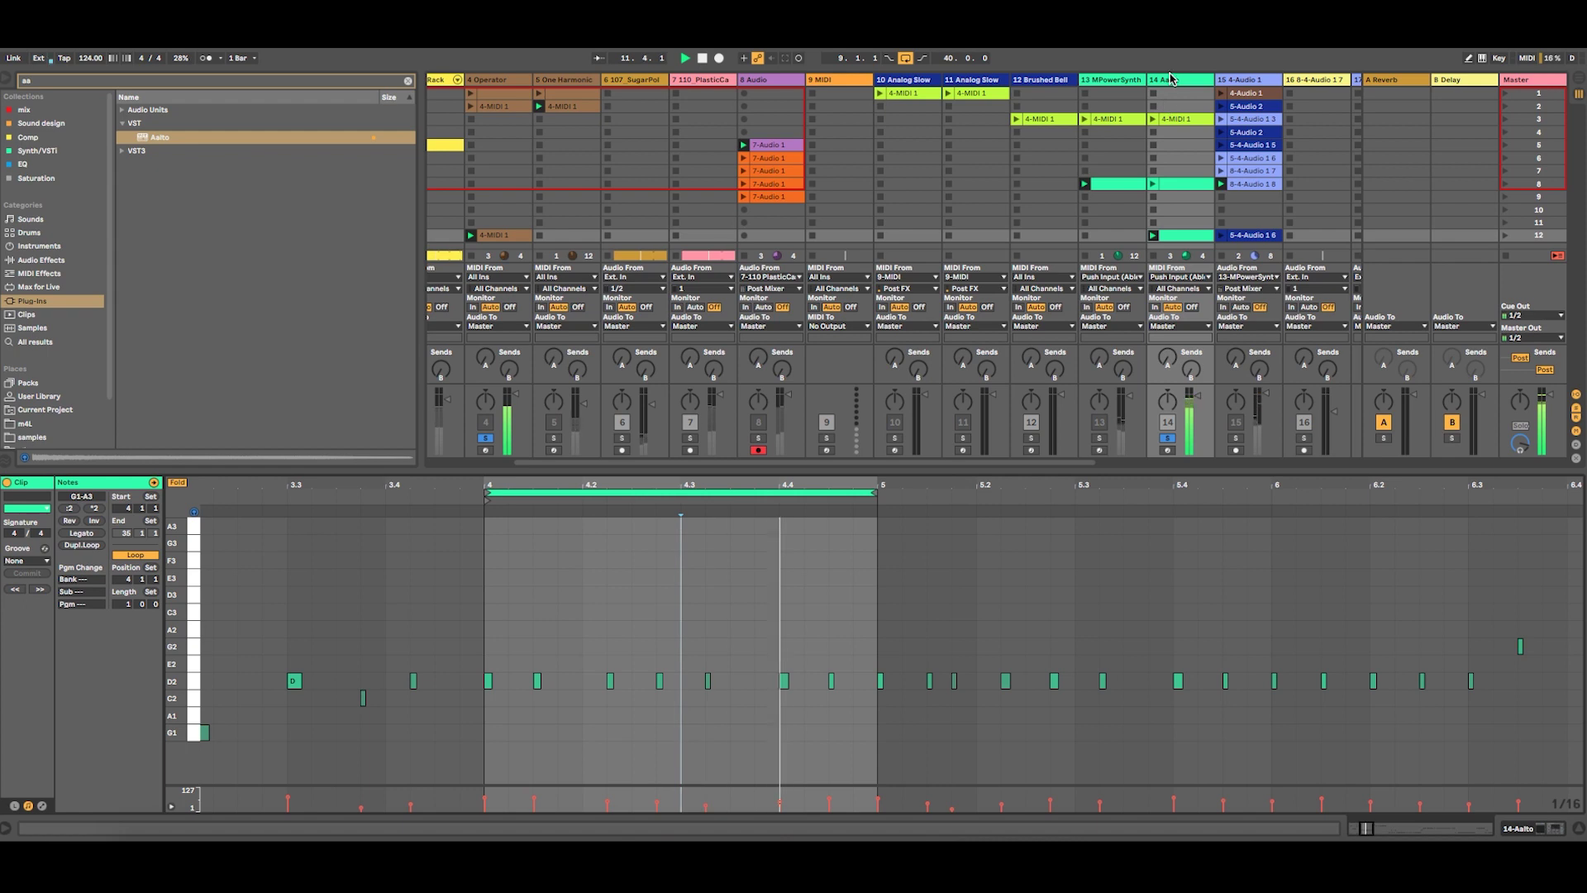
# Adjust the Envelope 1 attack in the Aalto synth, then close the plug-in window
pyautogui.hotkey('shift', 'Tab')
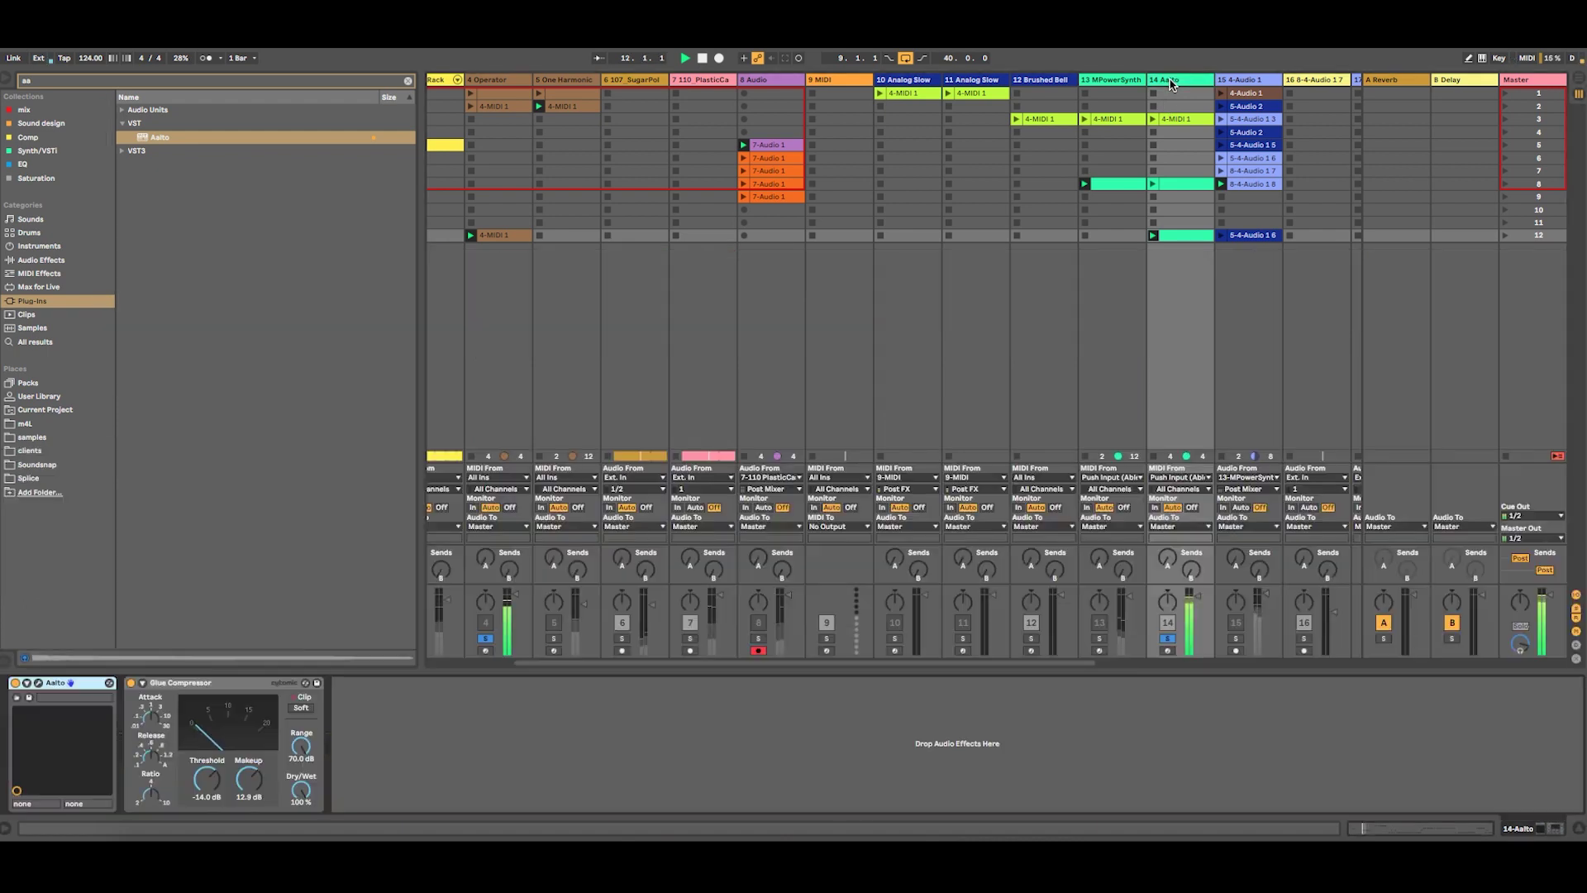
pyautogui.click(39, 683)
pyautogui.moveTo(923, 452); pyautogui.dragTo(911, 443)
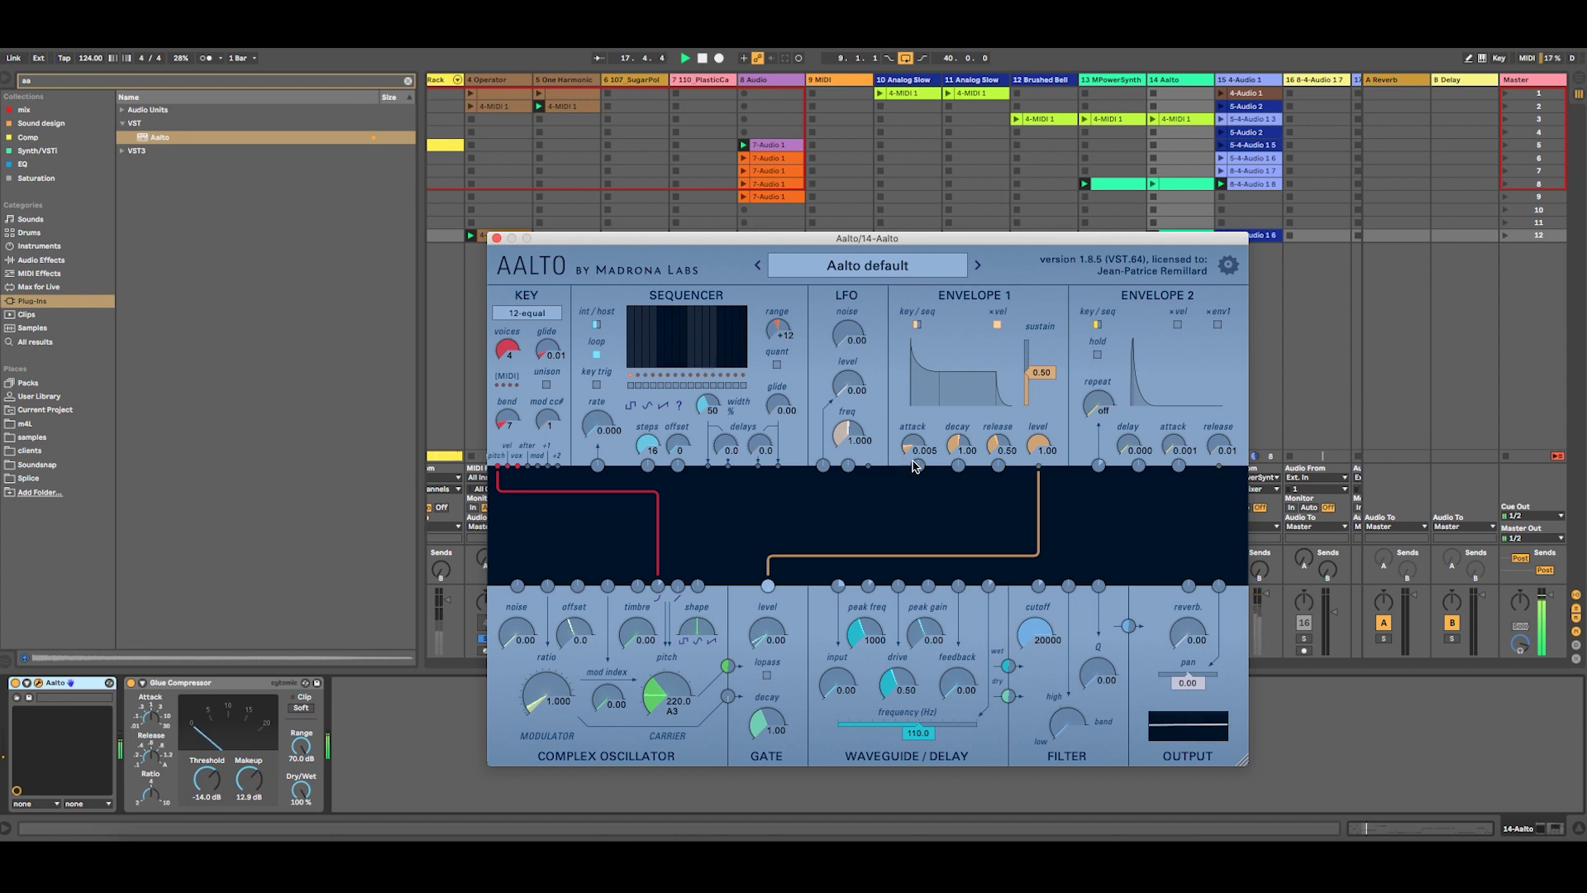
pyautogui.moveTo(910, 447); pyautogui.dragTo(909, 449)
pyautogui.click(496, 239)
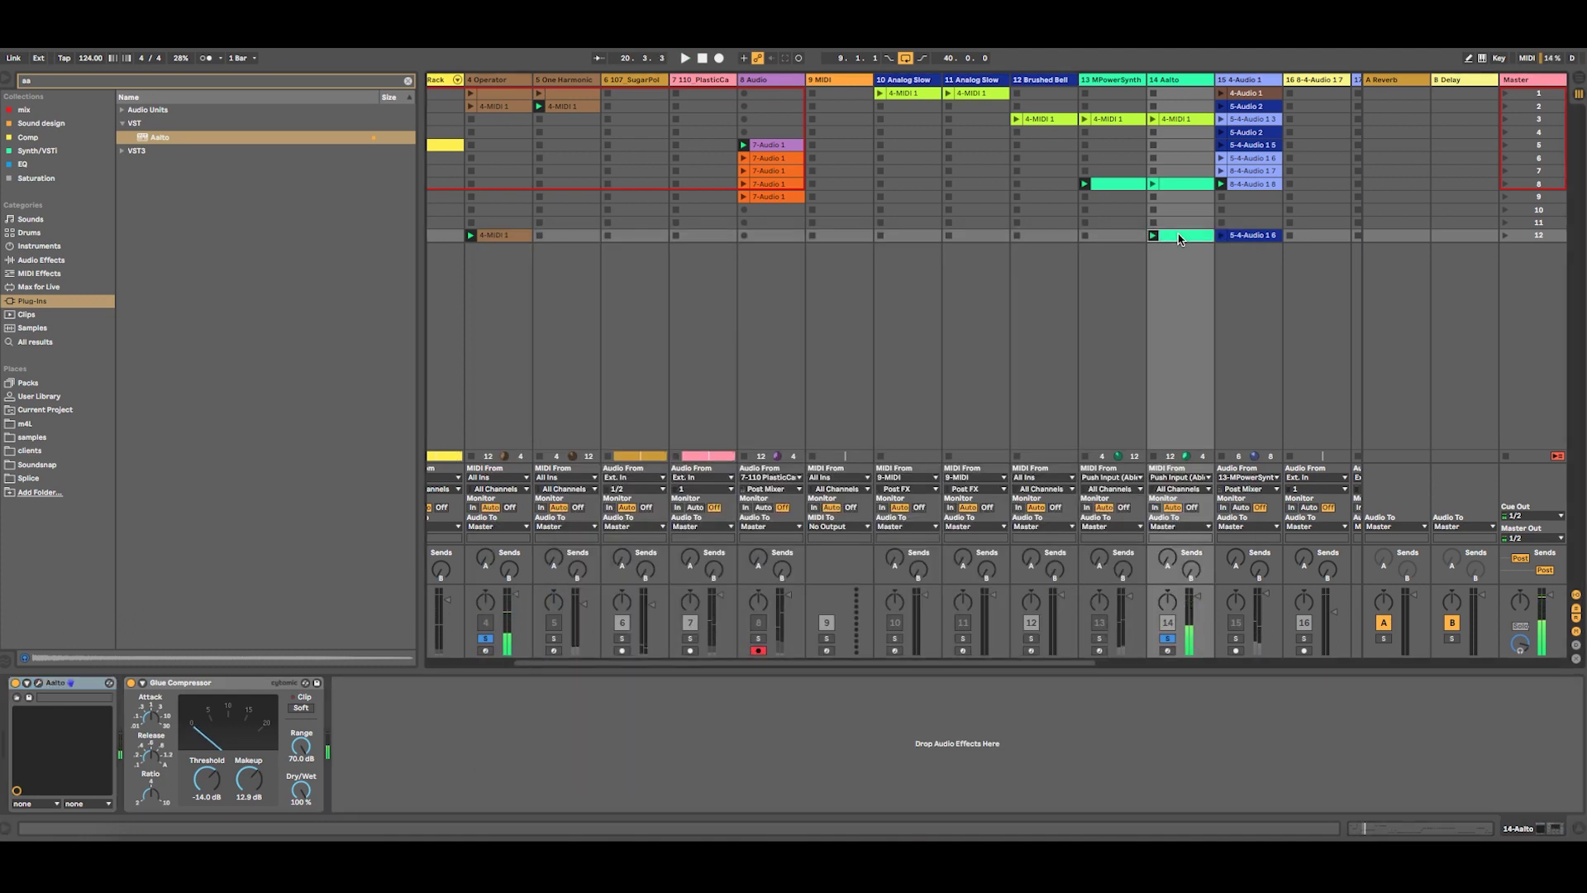
# Move the Aalto track directly after the One Harmonic track and show the kick track's devices
pyautogui.moveTo(1190, 86); pyautogui.dragTo(603, 98)
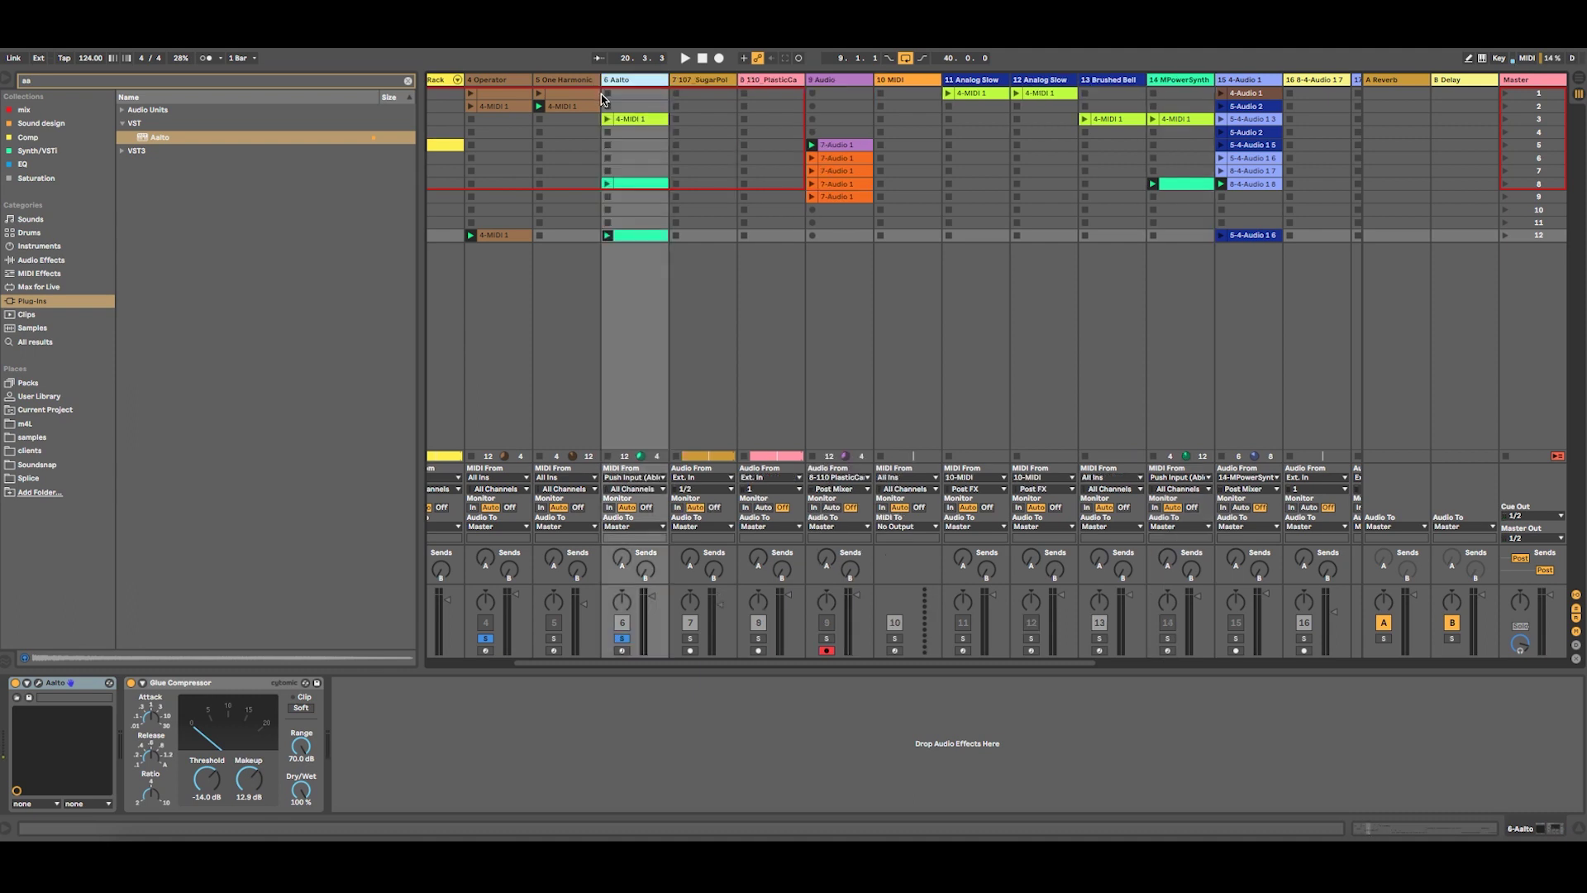
pyautogui.hscroll(-5, 536, 622)
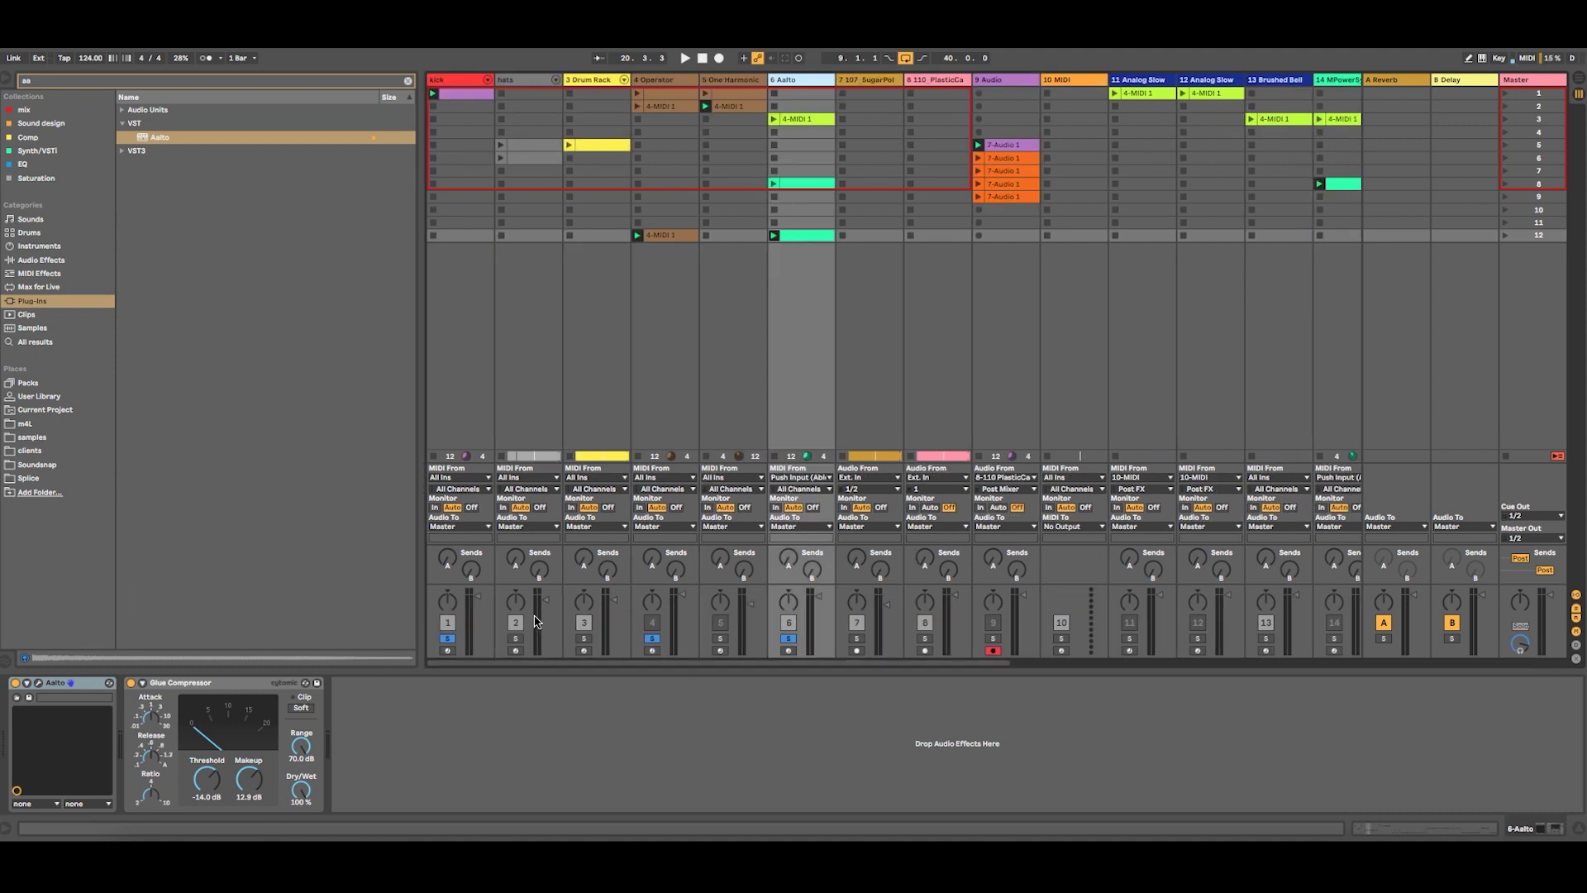
pyautogui.click(461, 82)
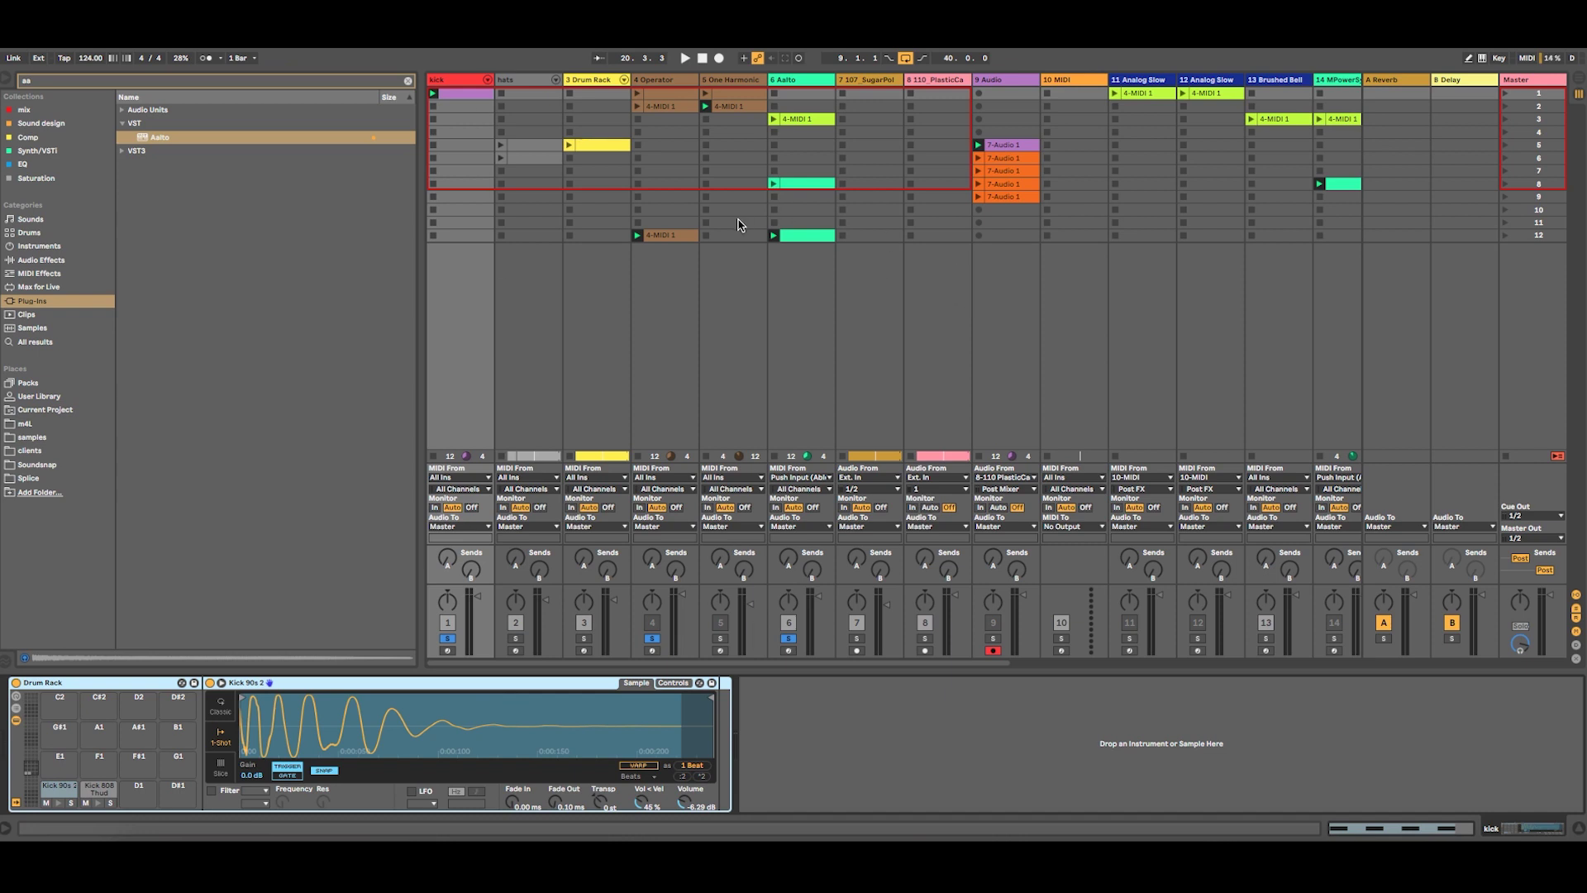
# Place the Aalto clip in the arrangement at bar 9 and extend it to bar 49
pyautogui.press('Tab')
pyautogui.click(742, 273)
pyautogui.click(456, 168)
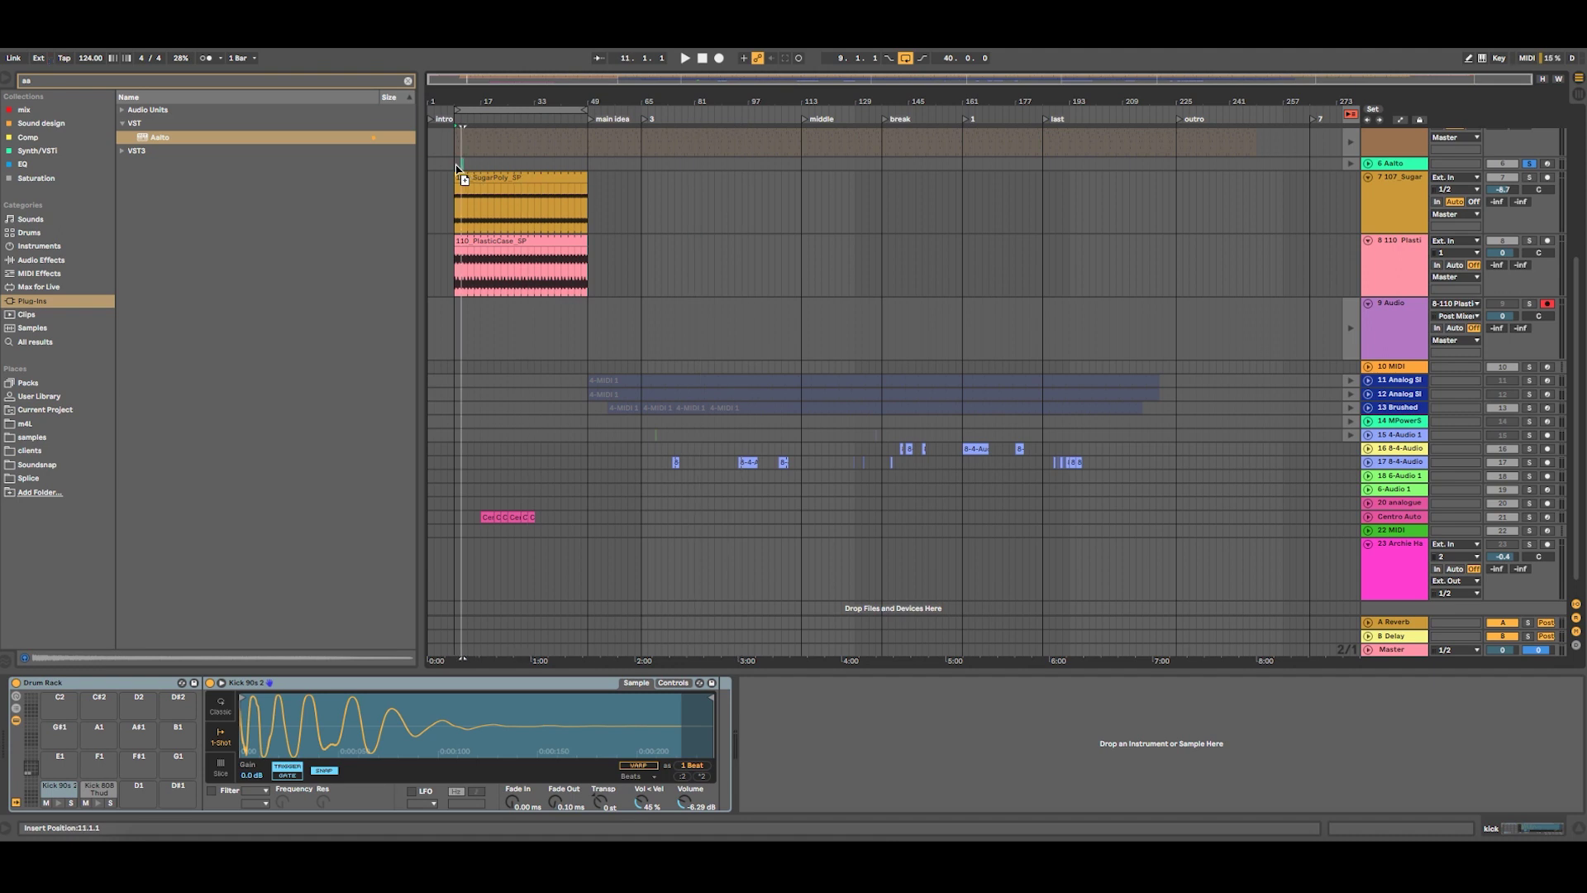
pyautogui.click(456, 169)
pyautogui.scroll(4, 496, 181)
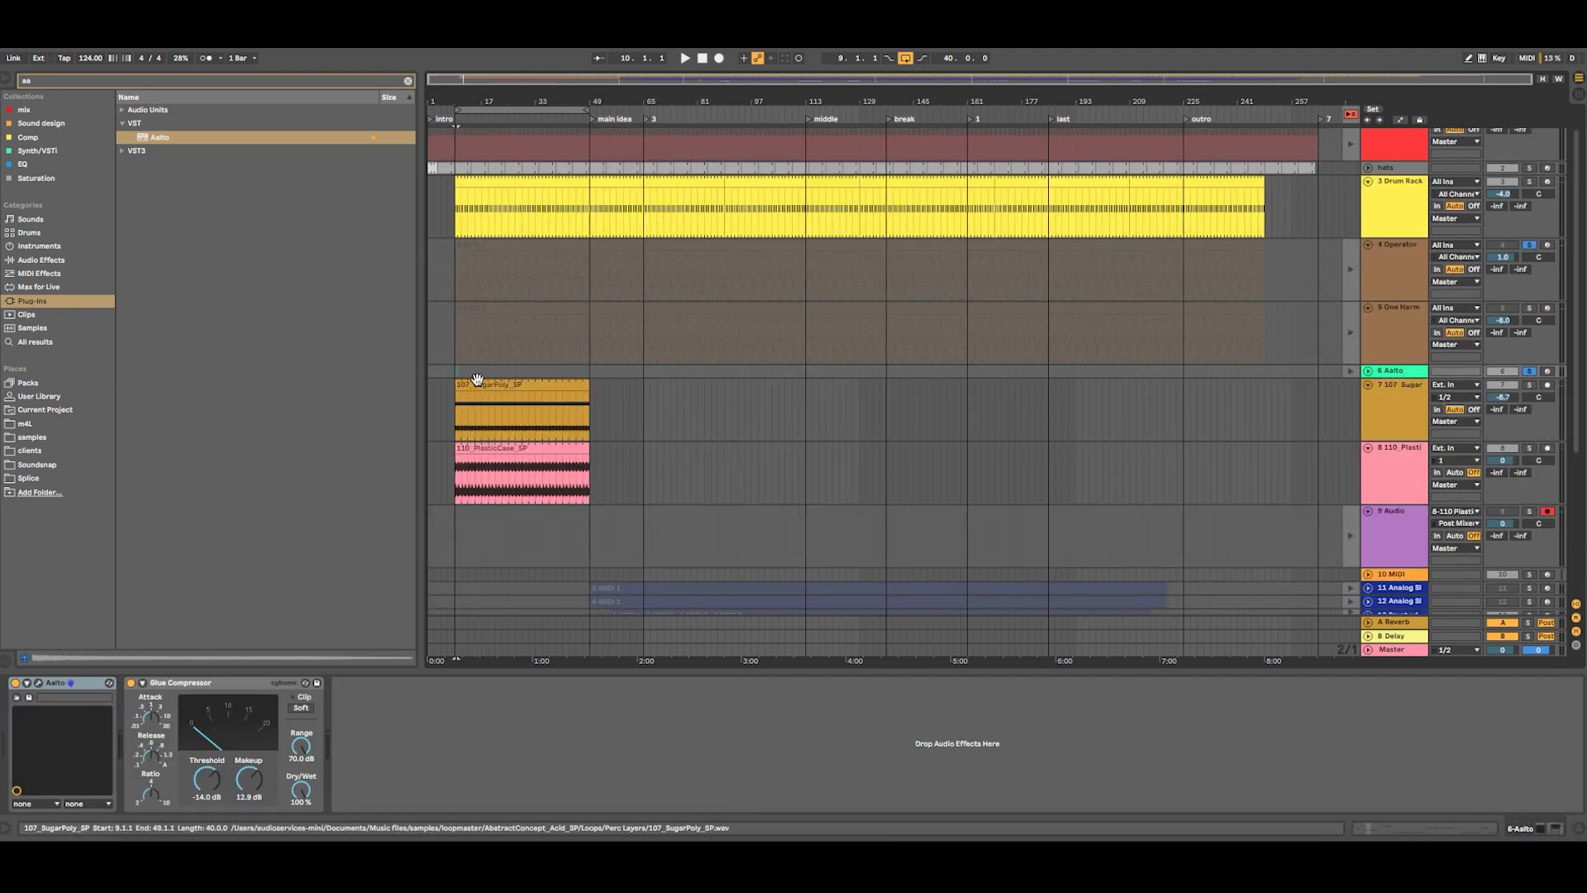
pyautogui.moveTo(454, 98); pyautogui.dragTo(1242, 372)
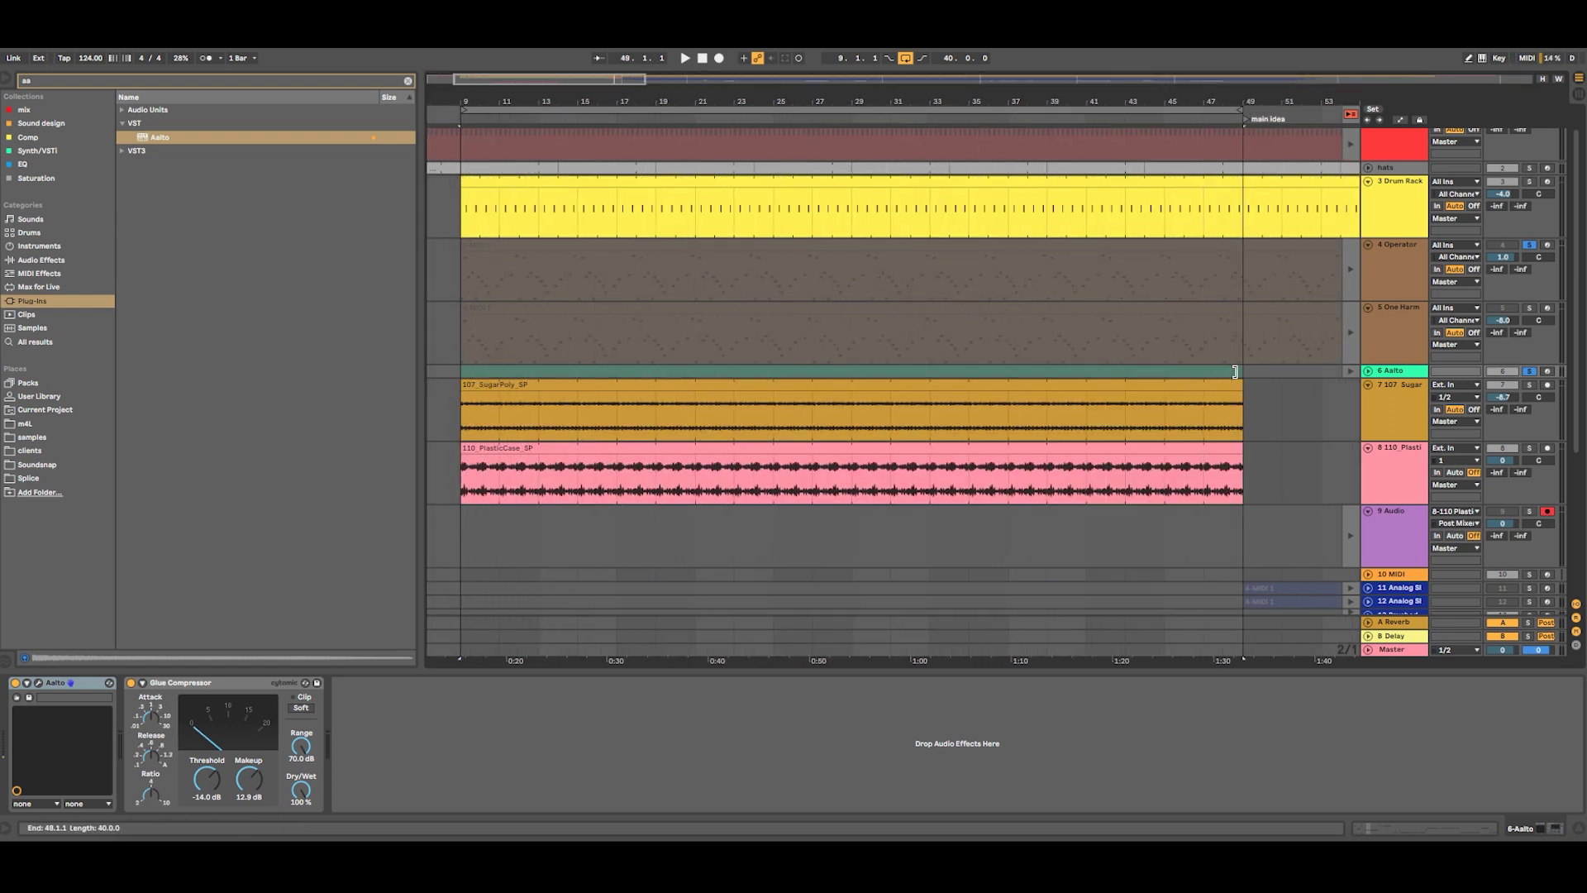
# Unfold the Aalto track in the arrangement and insert an audio track directly below it
pyautogui.click(1368, 371)
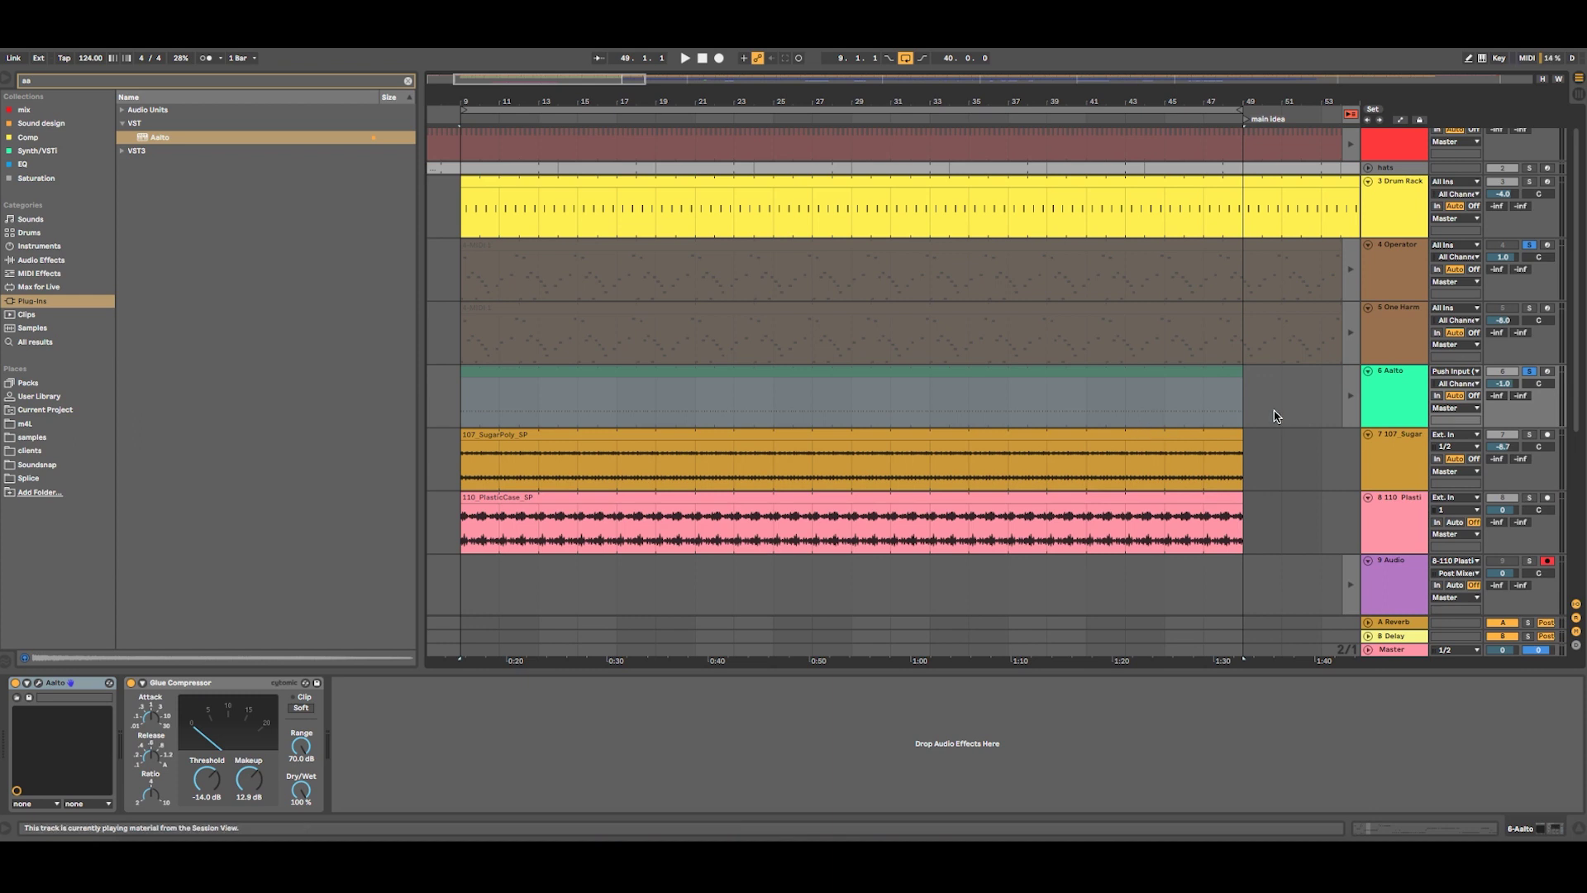
pyautogui.rightClick(1392, 385)
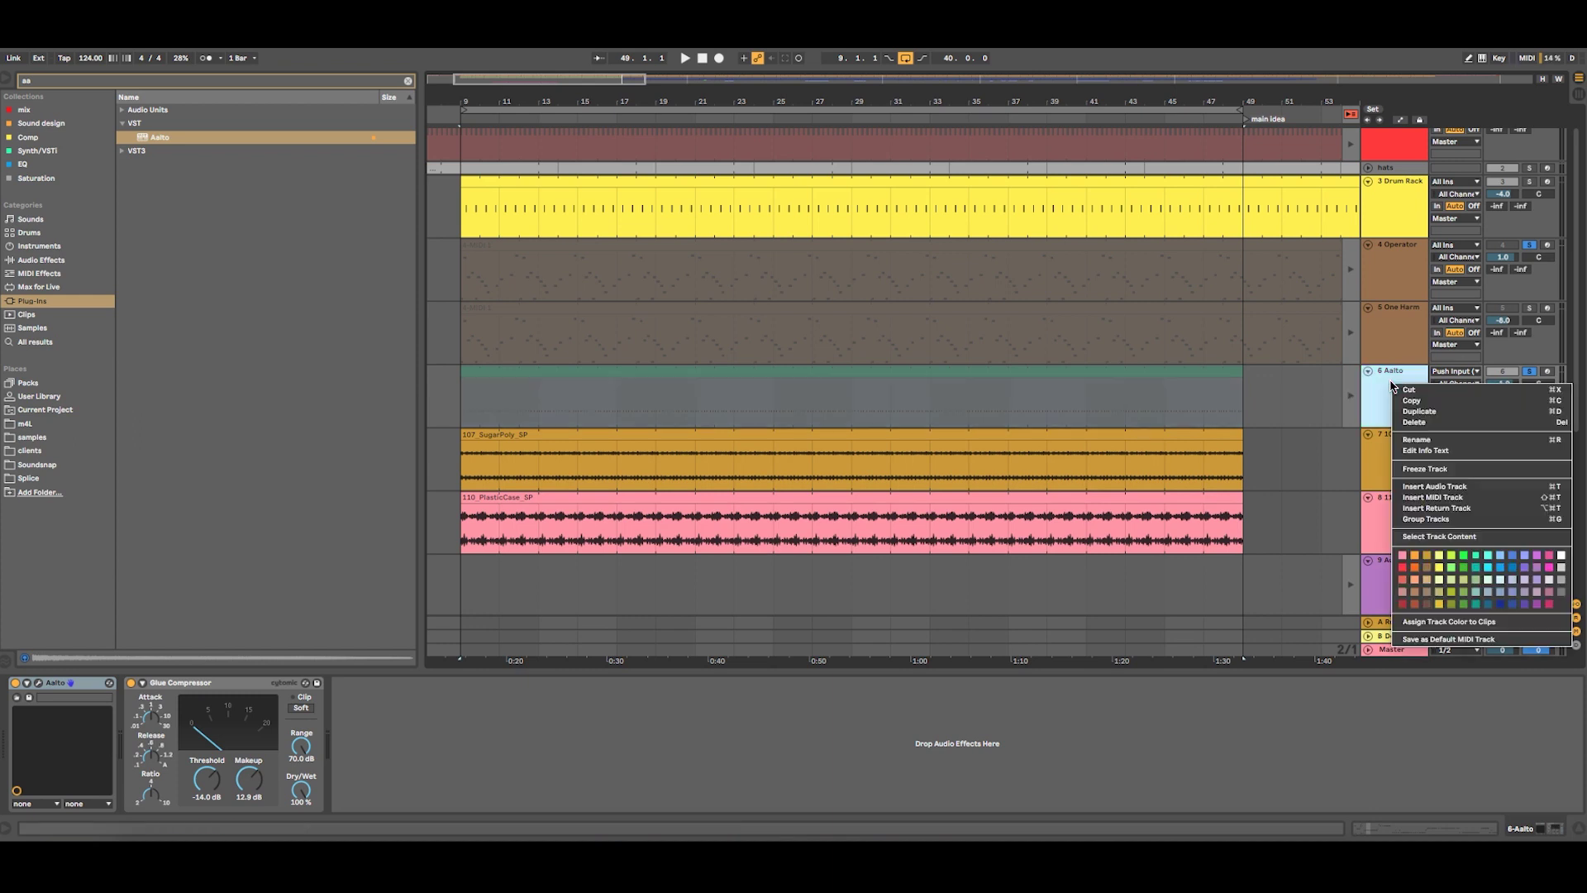
pyautogui.click(1419, 488)
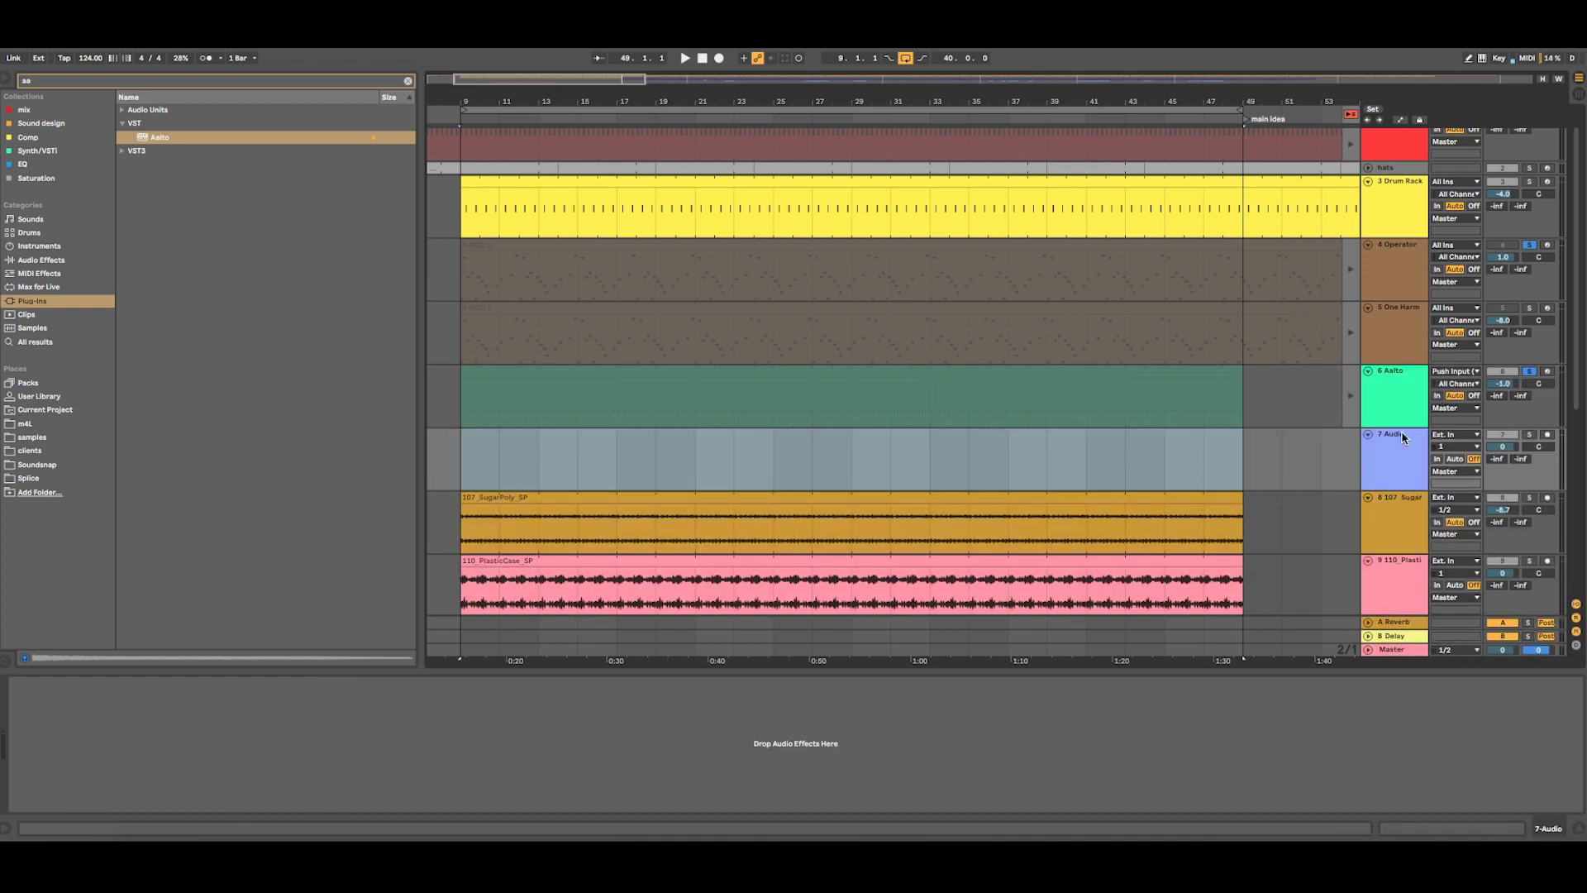
# Insert a MIDI track directly below the Aalto track
pyautogui.rightClick(1393, 390)
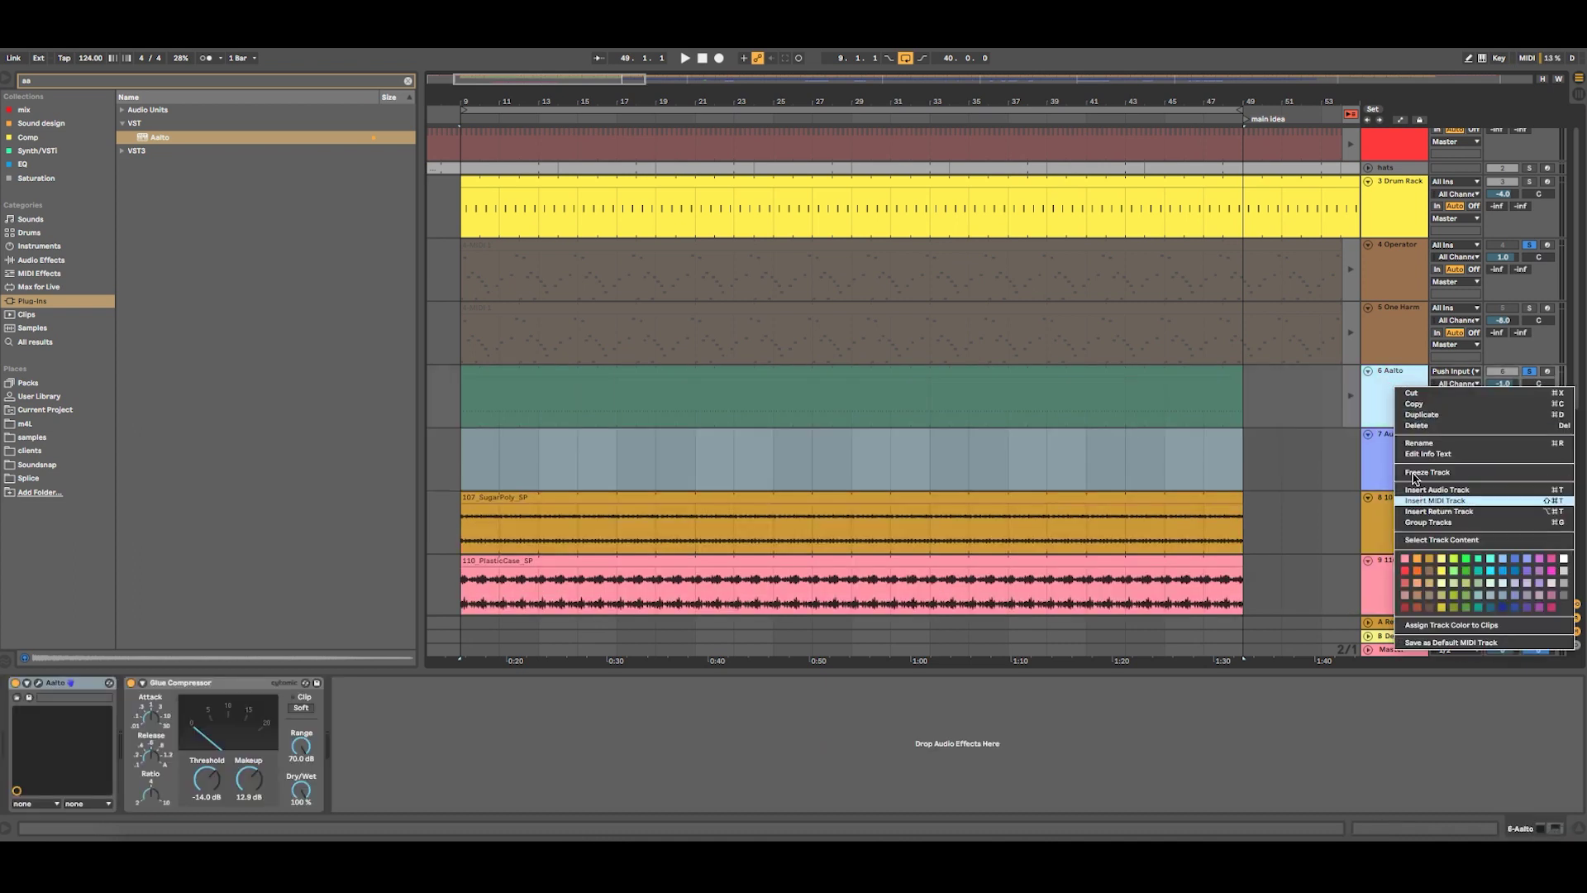
pyautogui.click(1422, 502)
pyautogui.click(1395, 413)
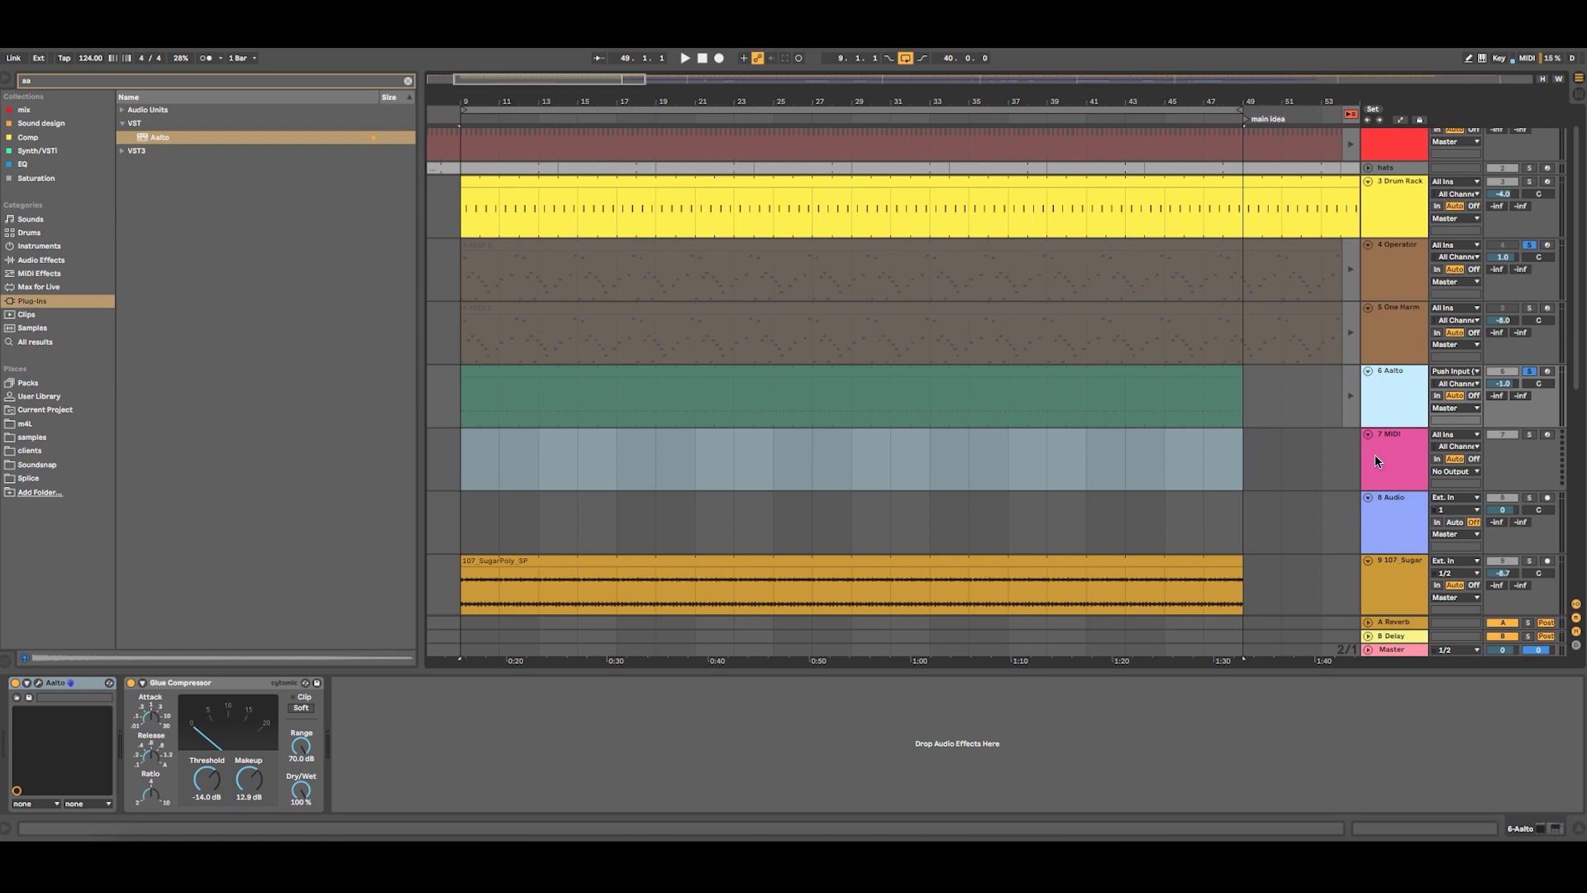
pyautogui.click(643, 486)
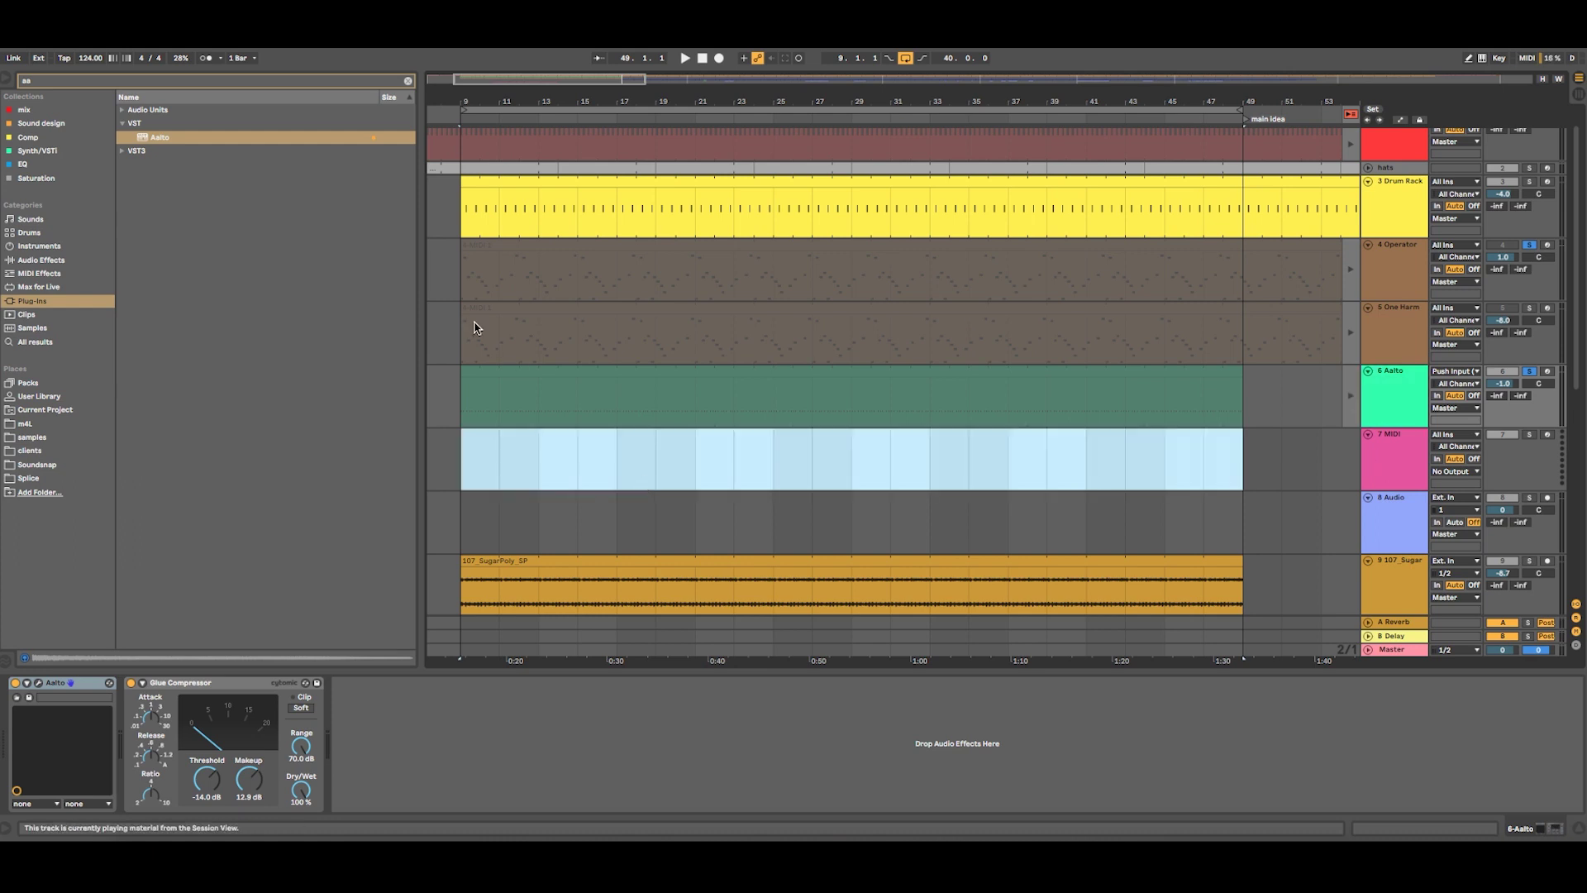
# Extend the start of the Aalto arrangement clip back to bar 1, keeping its end at bar 49
pyautogui.moveTo(446, 100); pyautogui.dragTo(570, 100)
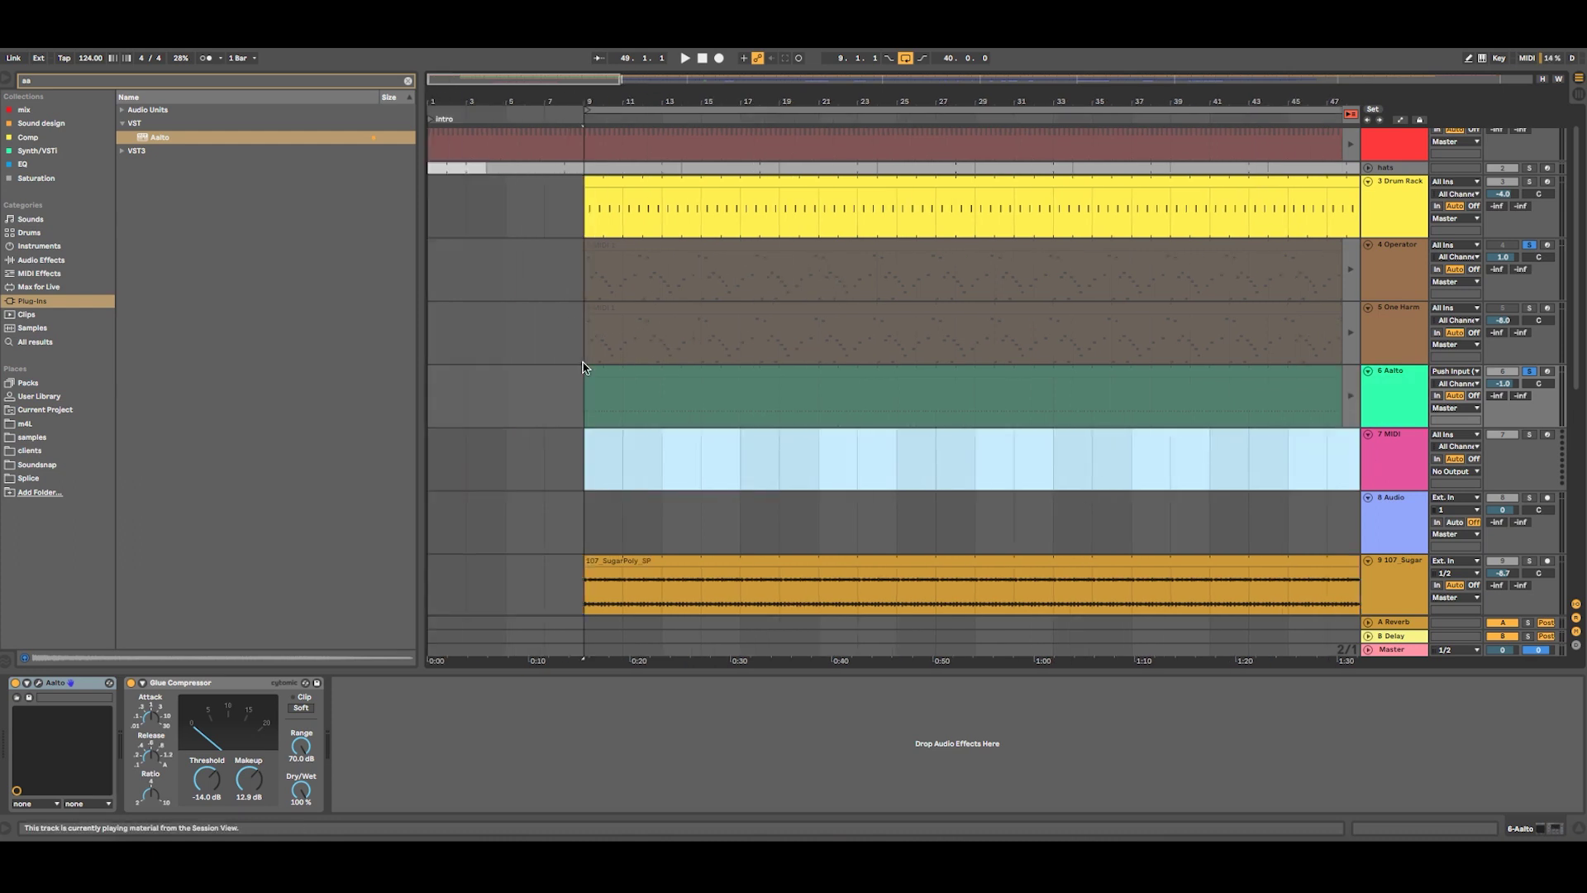
pyautogui.moveTo(595, 376); pyautogui.dragTo(355, 384)
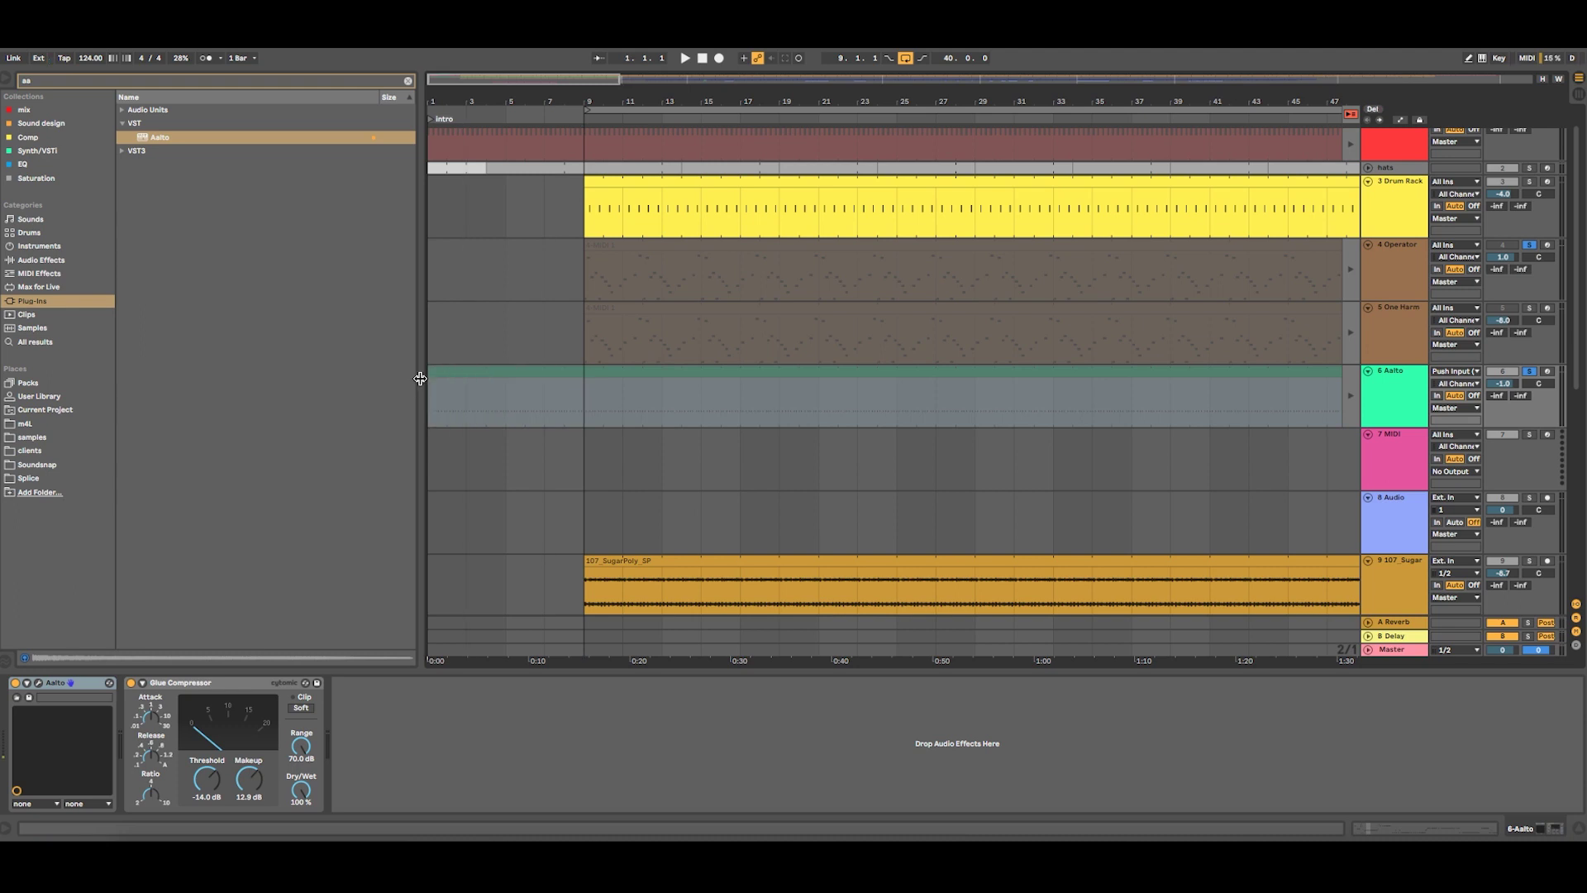
pyautogui.moveTo(643, 102); pyautogui.dragTo(468, 100)
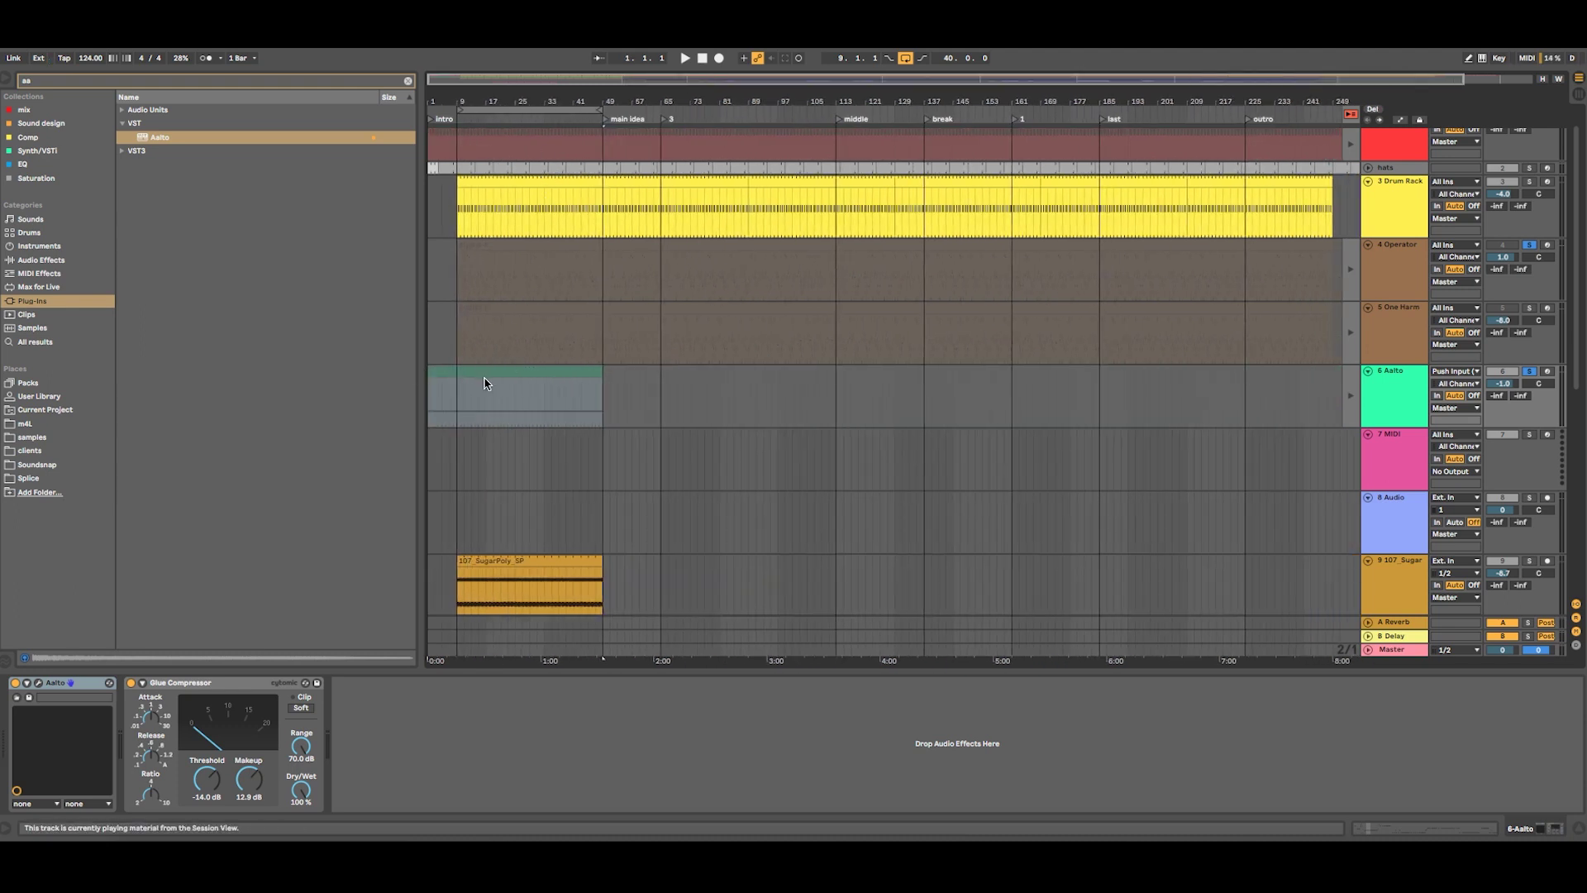
pyautogui.scroll(-1, 482, 379)
pyautogui.scroll(1, 481, 374)
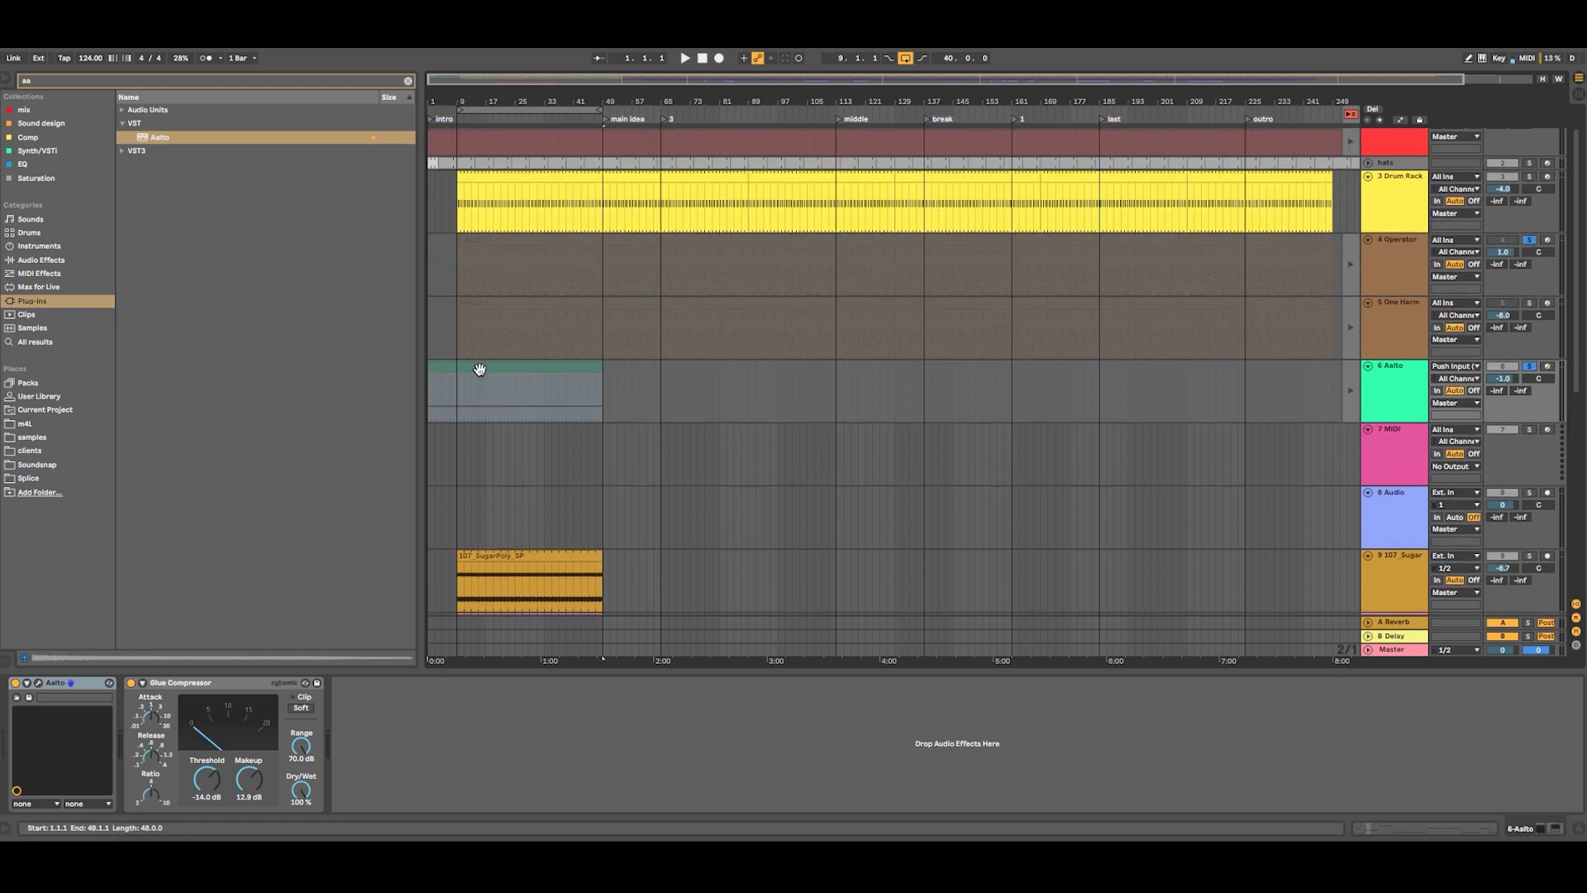
# Fill the One Harmonic track from bar 1 to bar 16 with its one-bar MIDI loop and open the clip's notes
pyautogui.click(471, 302)
pyautogui.press('Tab')
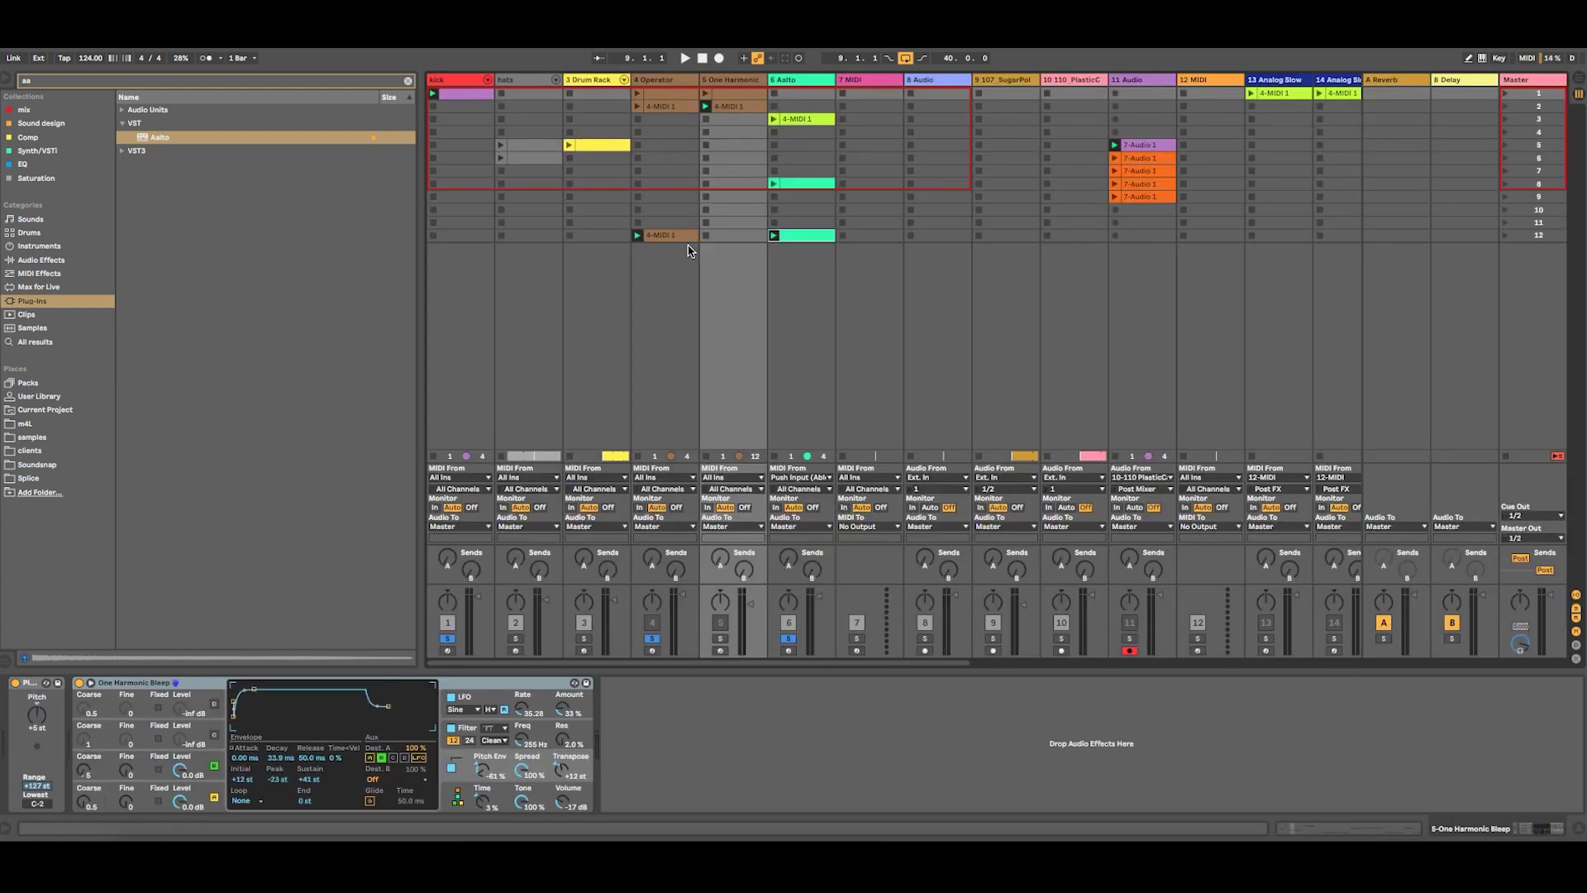
pyautogui.press('Tab')
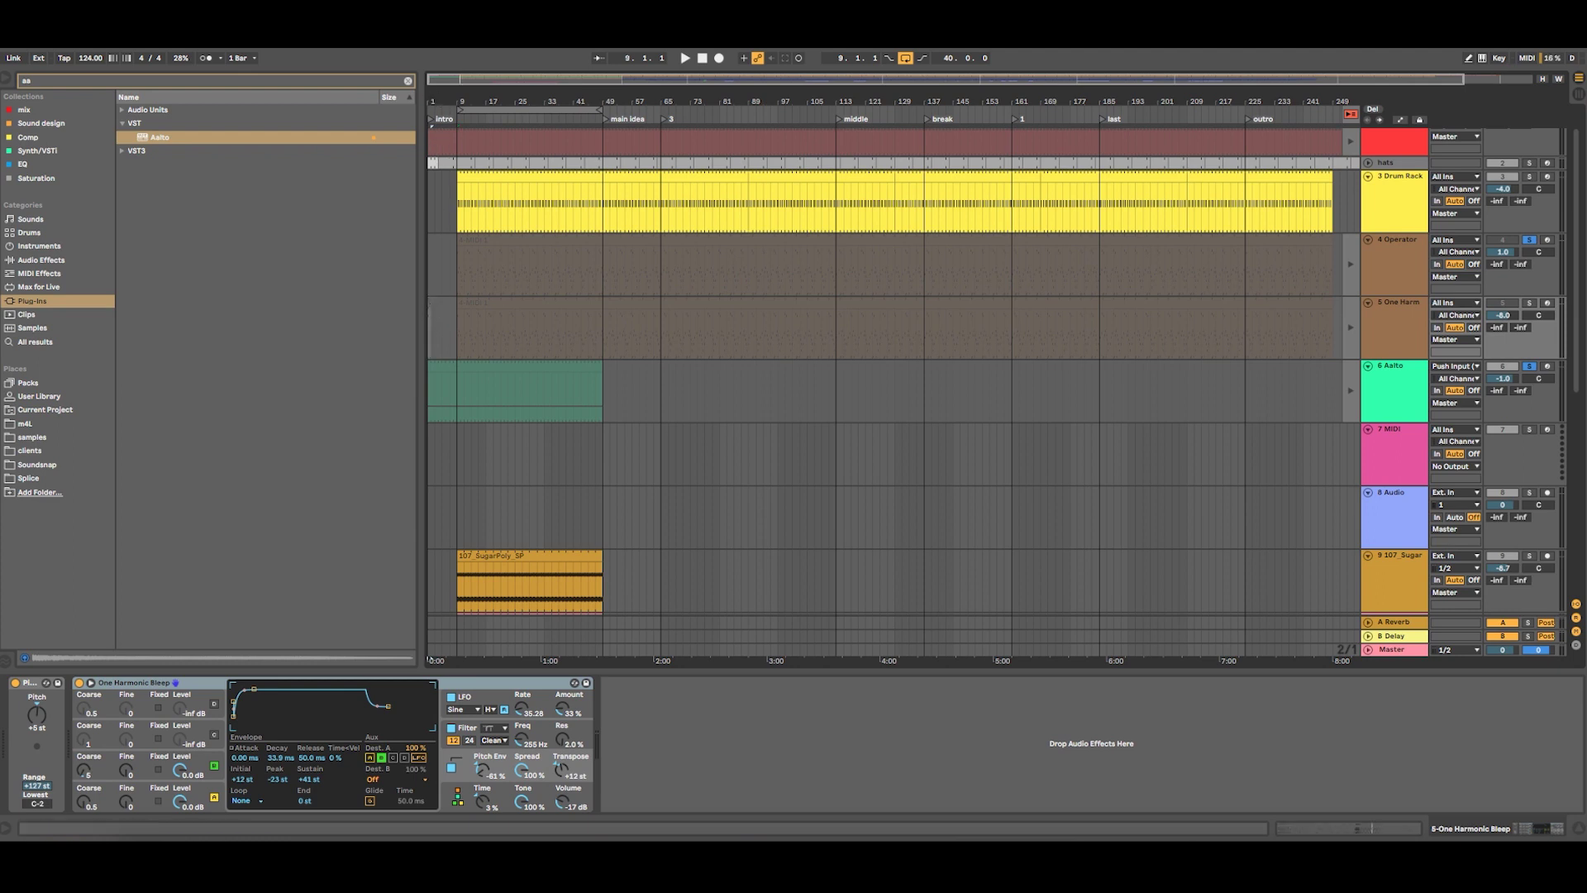
pyautogui.moveTo(438, 103); pyautogui.dragTo(439, 186)
pyautogui.moveTo(447, 319); pyautogui.dragTo(665, 320)
pyautogui.doubleClick(522, 303)
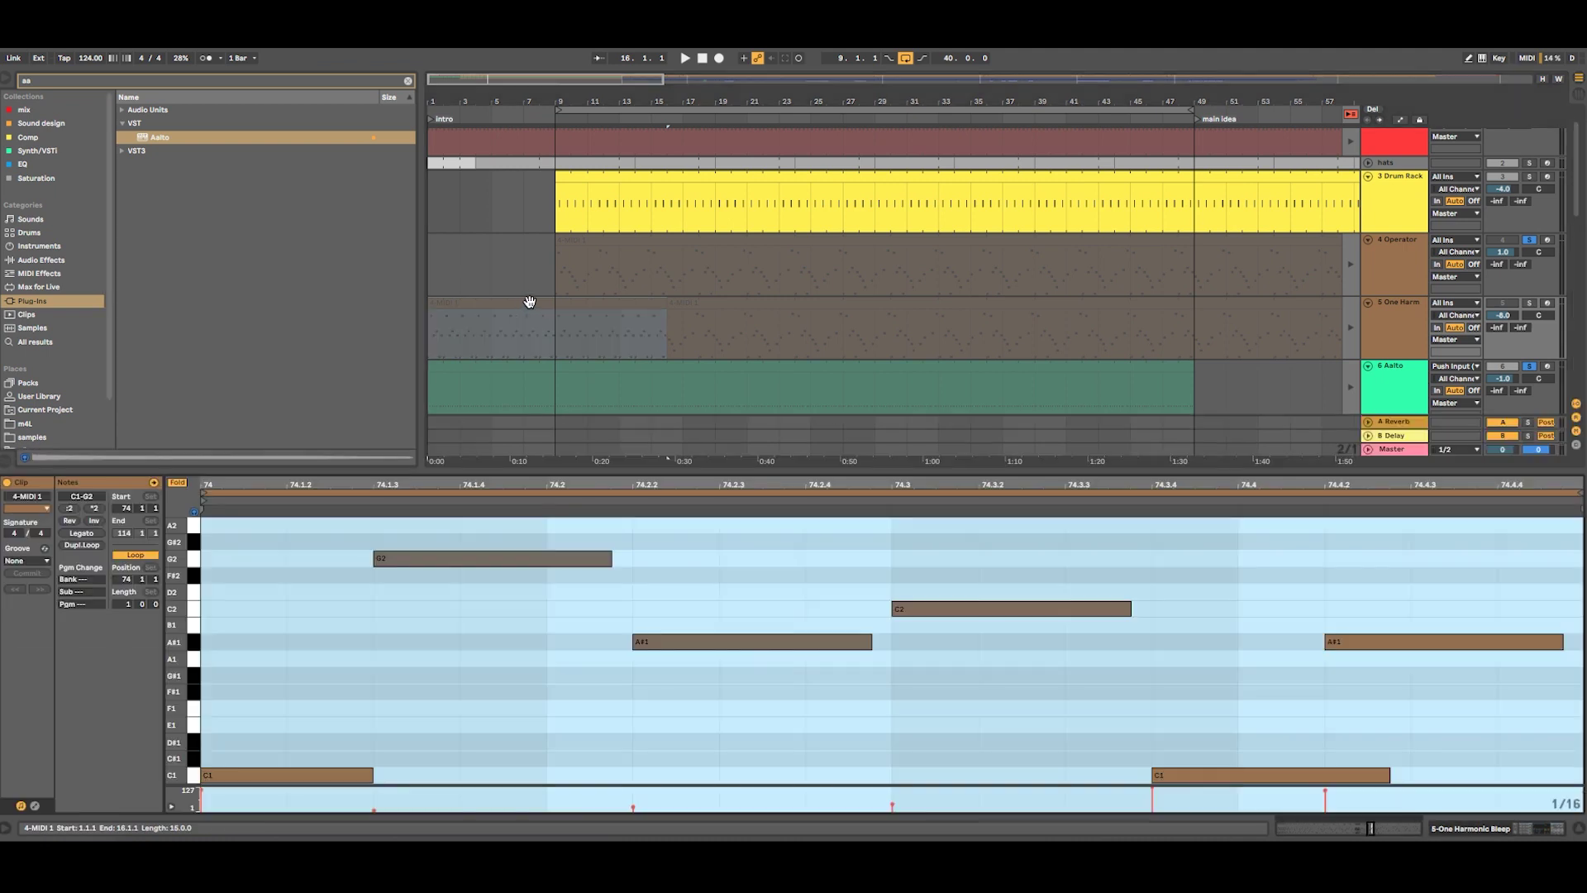
# Return playback to the arrangement, select the One Harmonic and Aalto clips together, and show the notes of bar 1 for both
pyautogui.click(1351, 115)
pyautogui.scroll(-2, 584, 276)
pyautogui.click(461, 252)
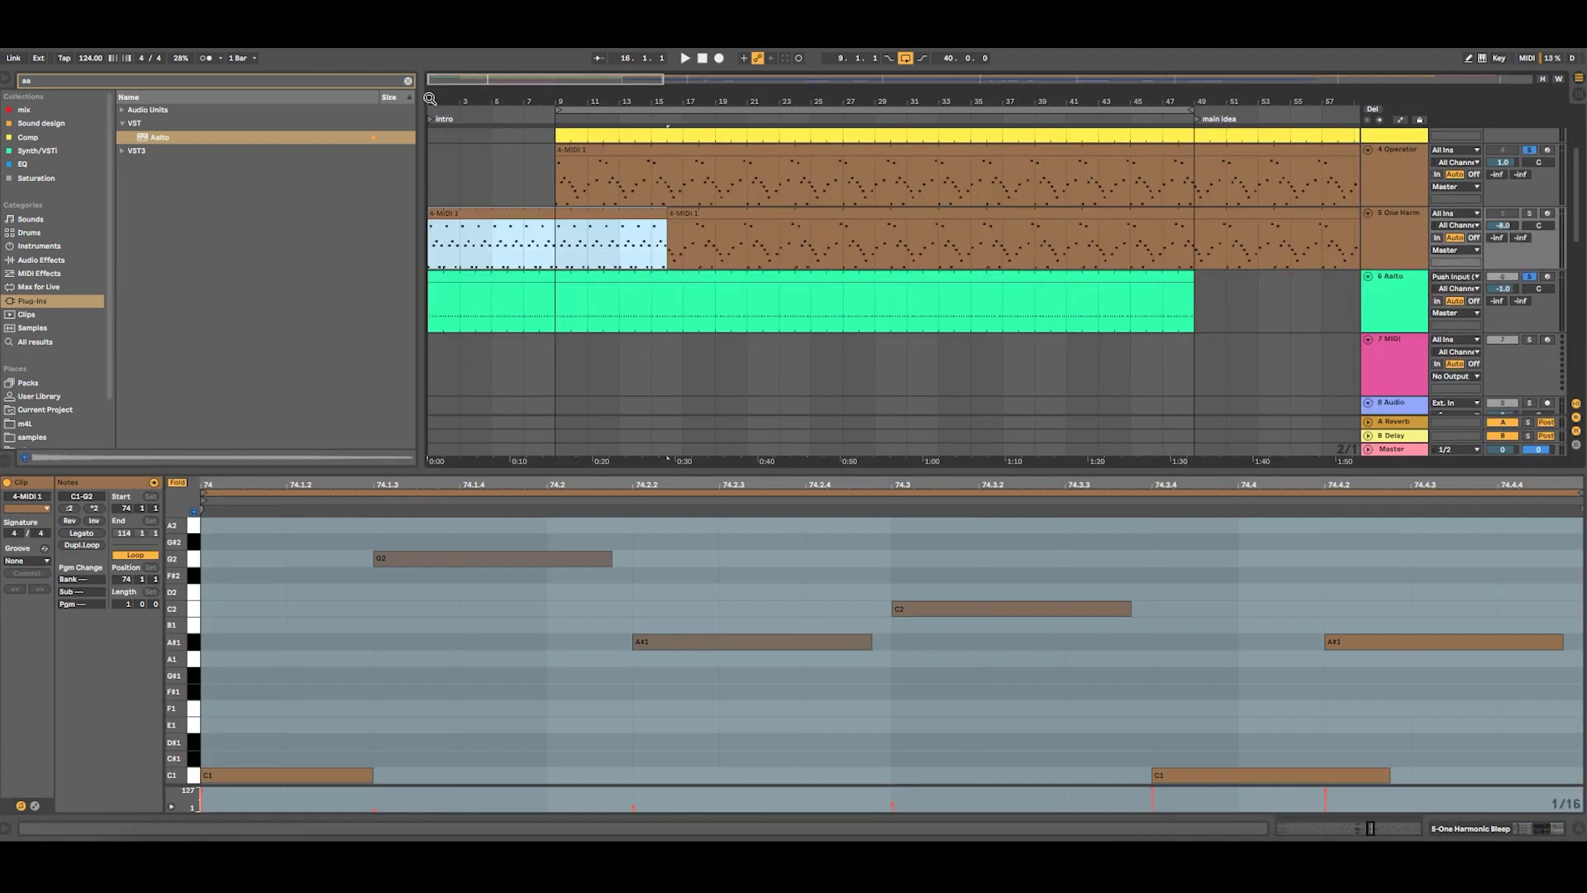
pyautogui.moveTo(430, 99); pyautogui.dragTo(429, 157)
pyautogui.keyDown('shift'); pyautogui.click(506, 293); pyautogui.keyUp('shift')
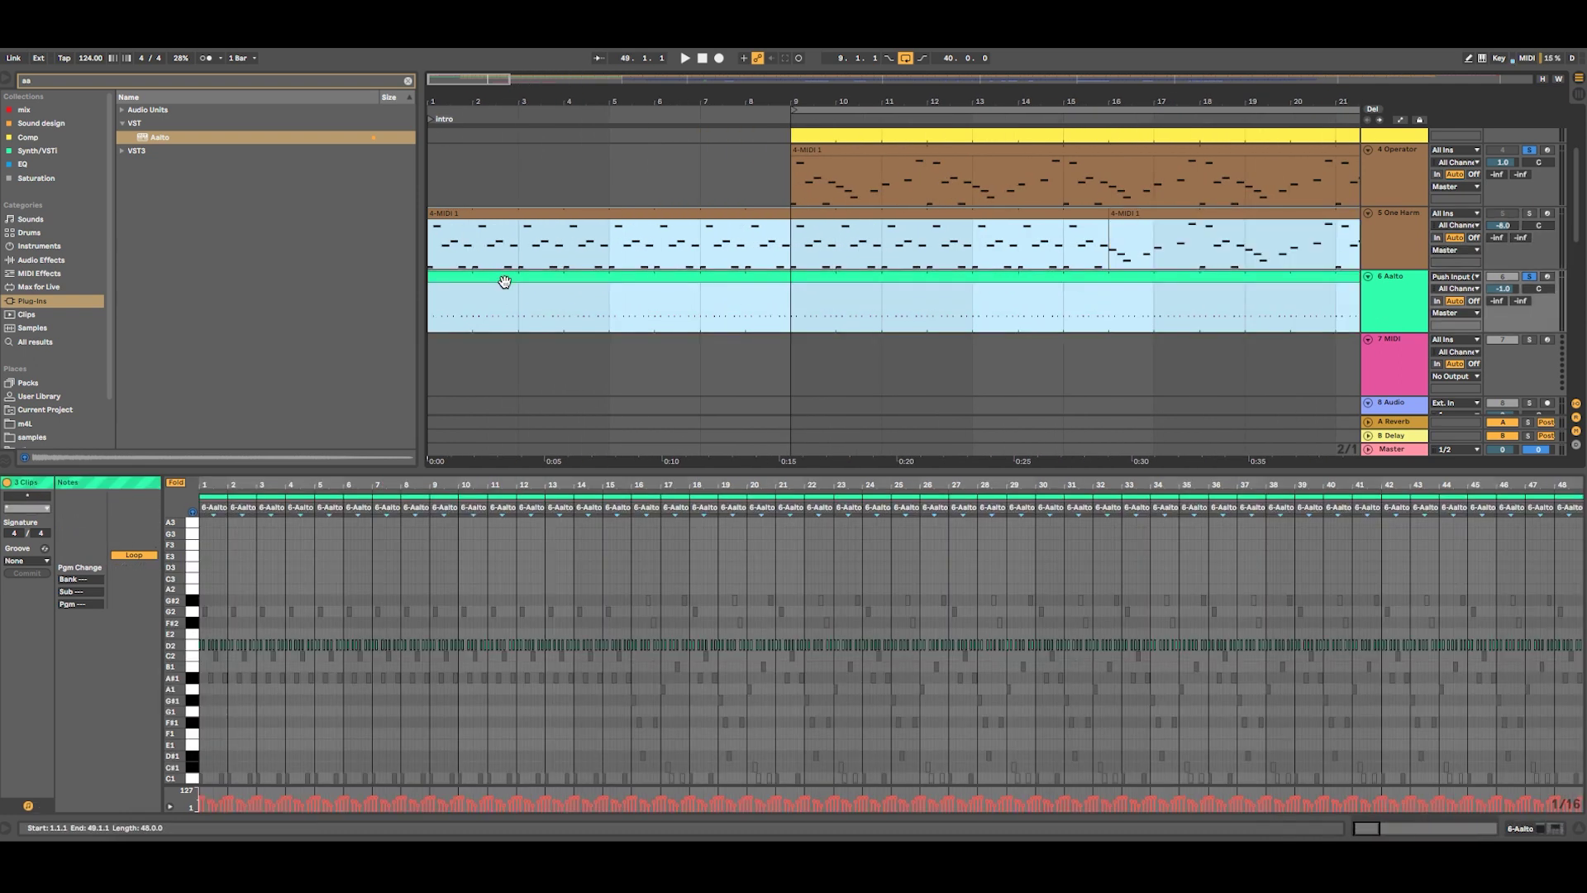
pyautogui.moveTo(204, 482); pyautogui.dragTo(204, 686)
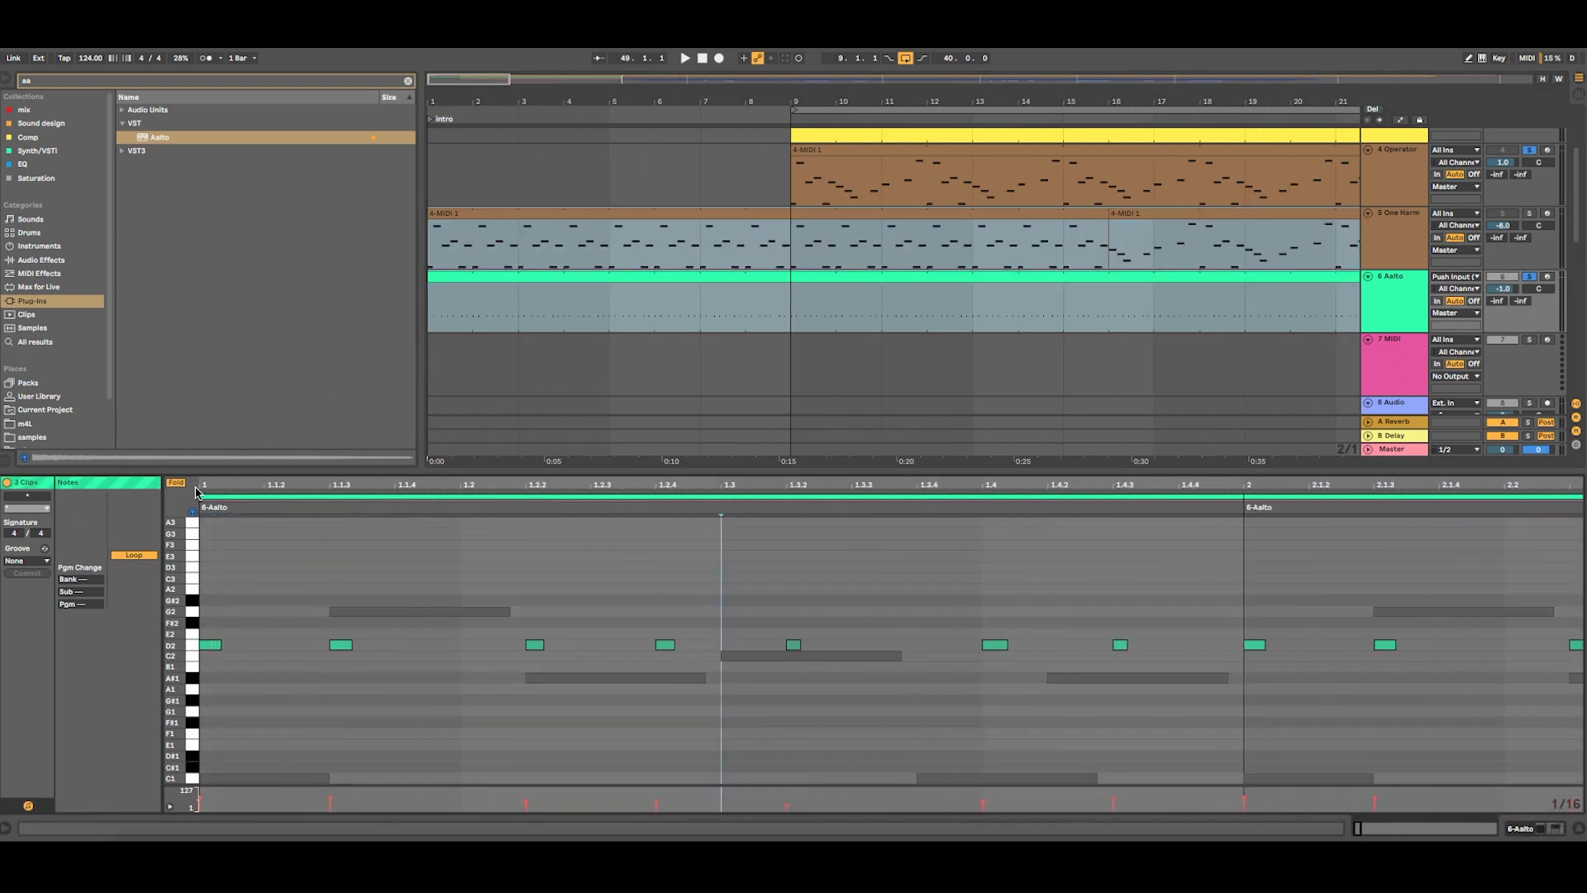
pyautogui.click(788, 657)
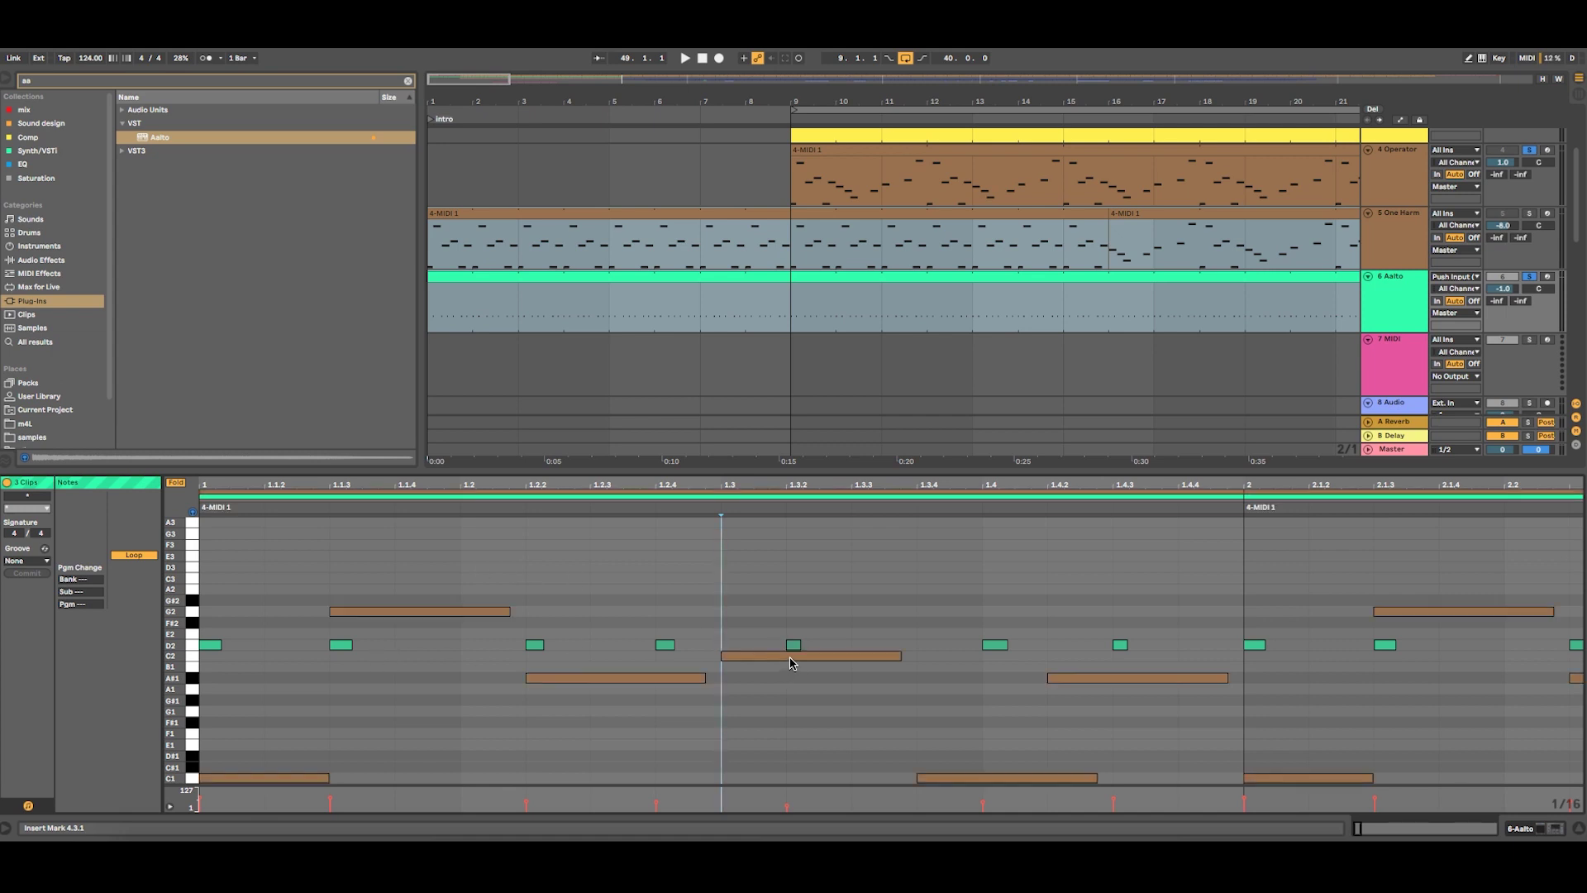
# In the One Harmonic clip, deactivate the C2 note and shorten the second C1 and second A#1 notes to just over a sixteenth
pyautogui.click(790, 656)
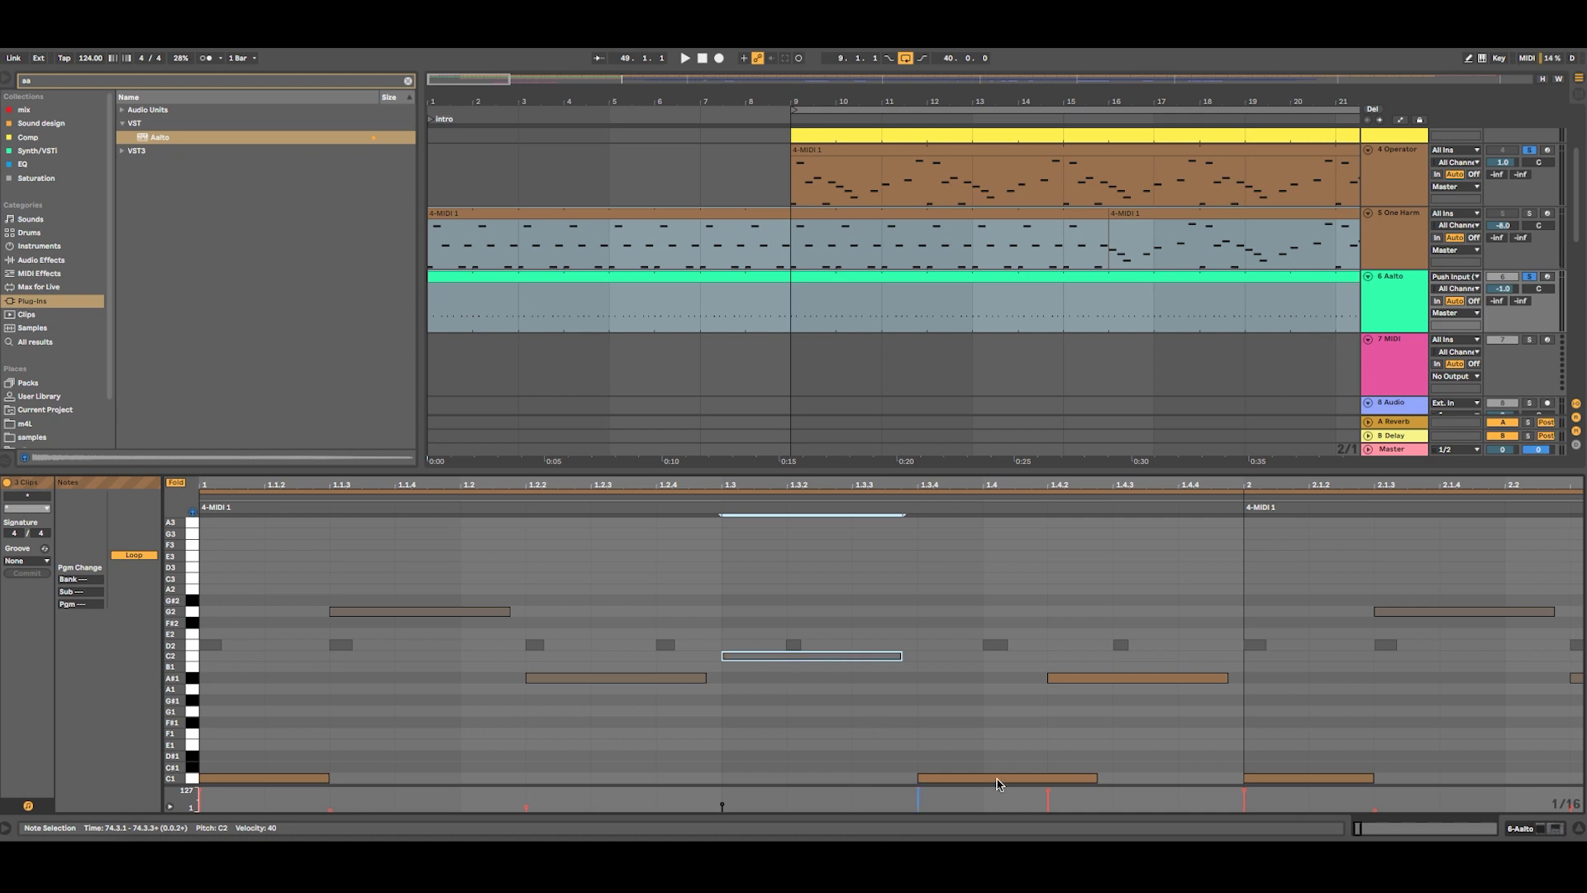
pyautogui.click(1099, 679)
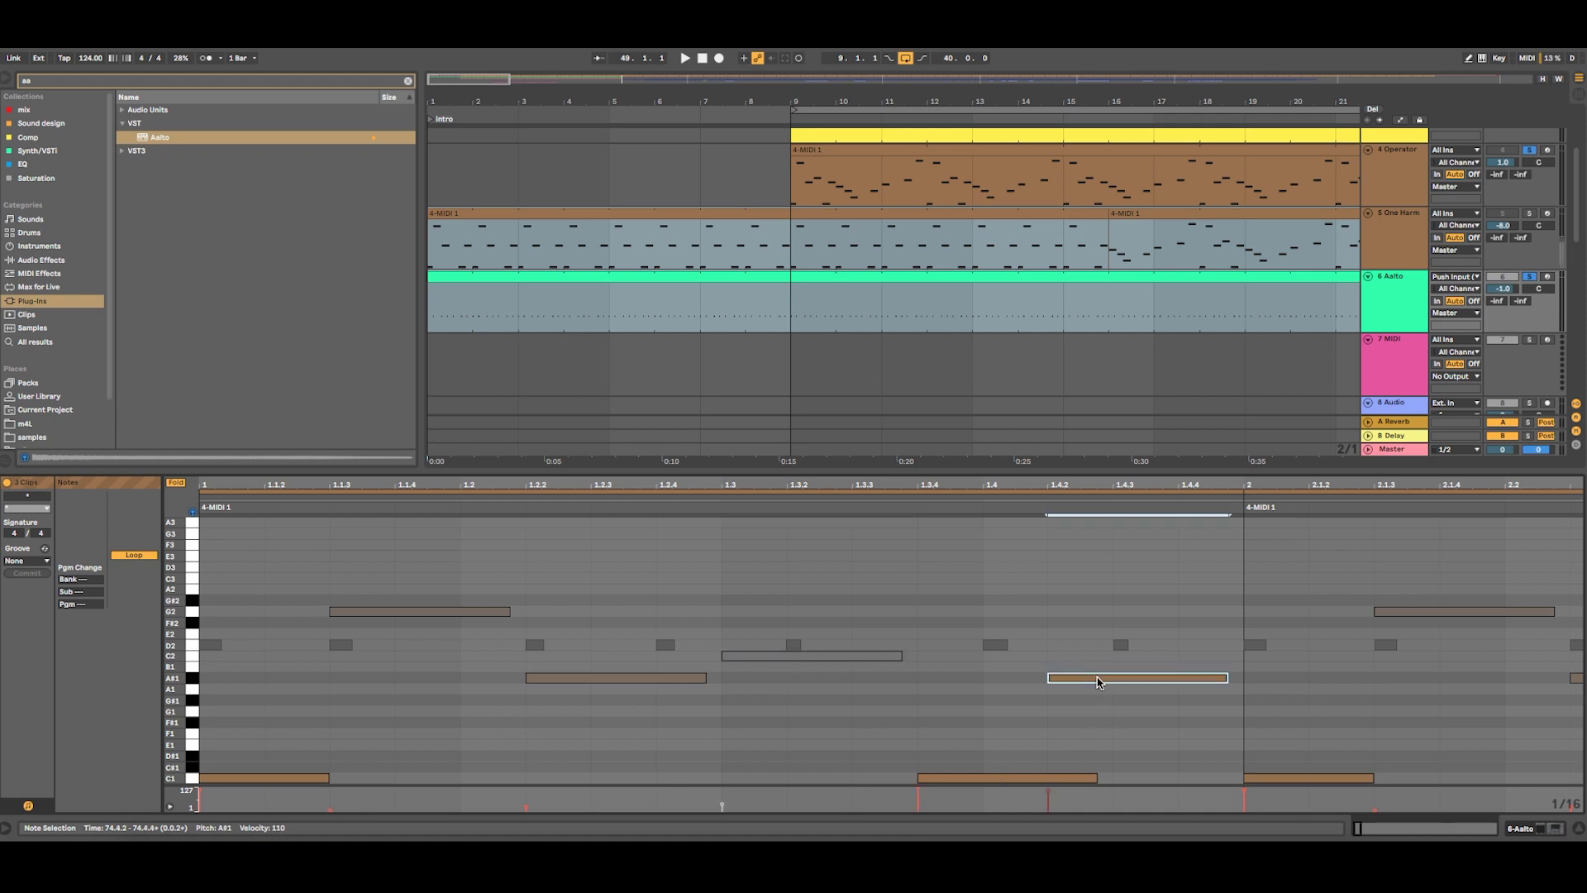
pyautogui.moveTo(1096, 780); pyautogui.dragTo(1032, 779)
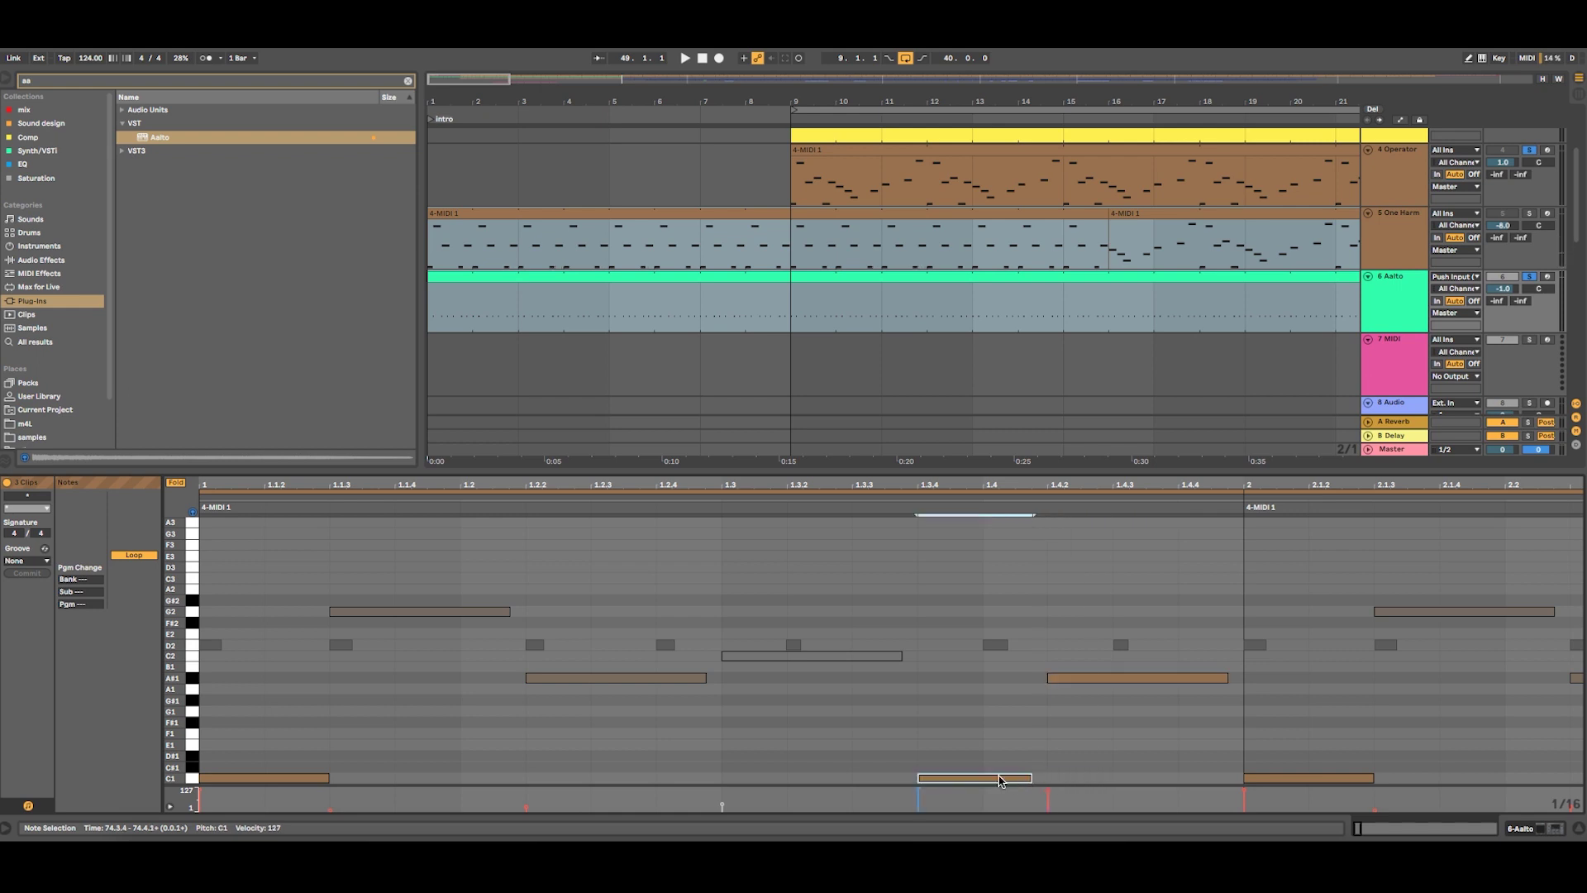
pyautogui.moveTo(1226, 680); pyautogui.dragTo(1145, 678)
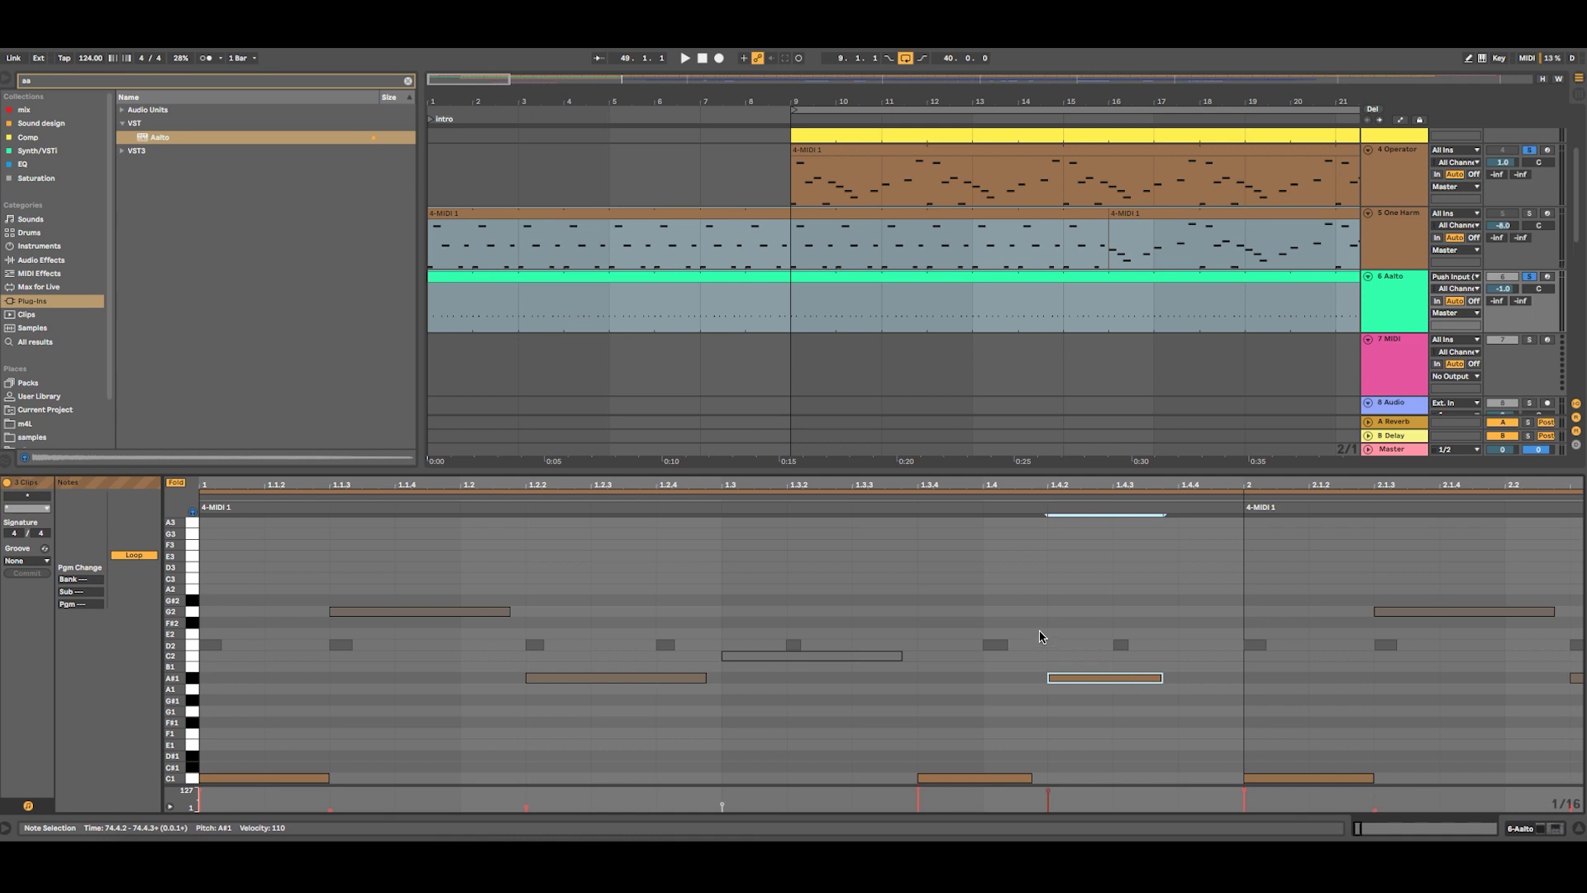
# Audition the edited loops, then solo the hats track as well and play from bar 1
pyautogui.press('space')
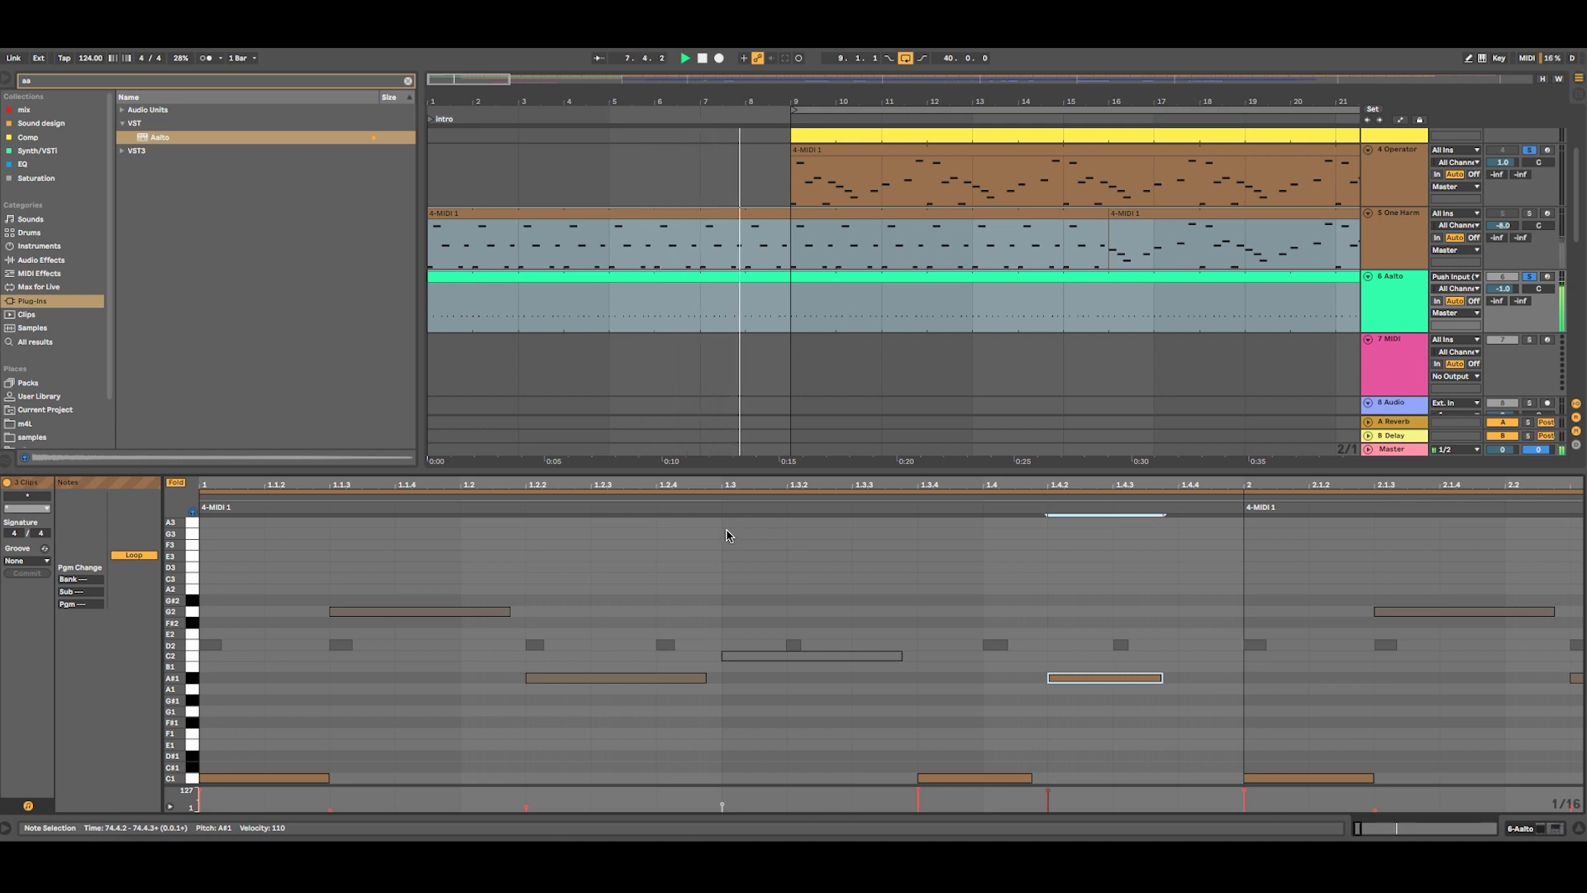
pyautogui.press('space')
pyautogui.scroll(5, 653, 415)
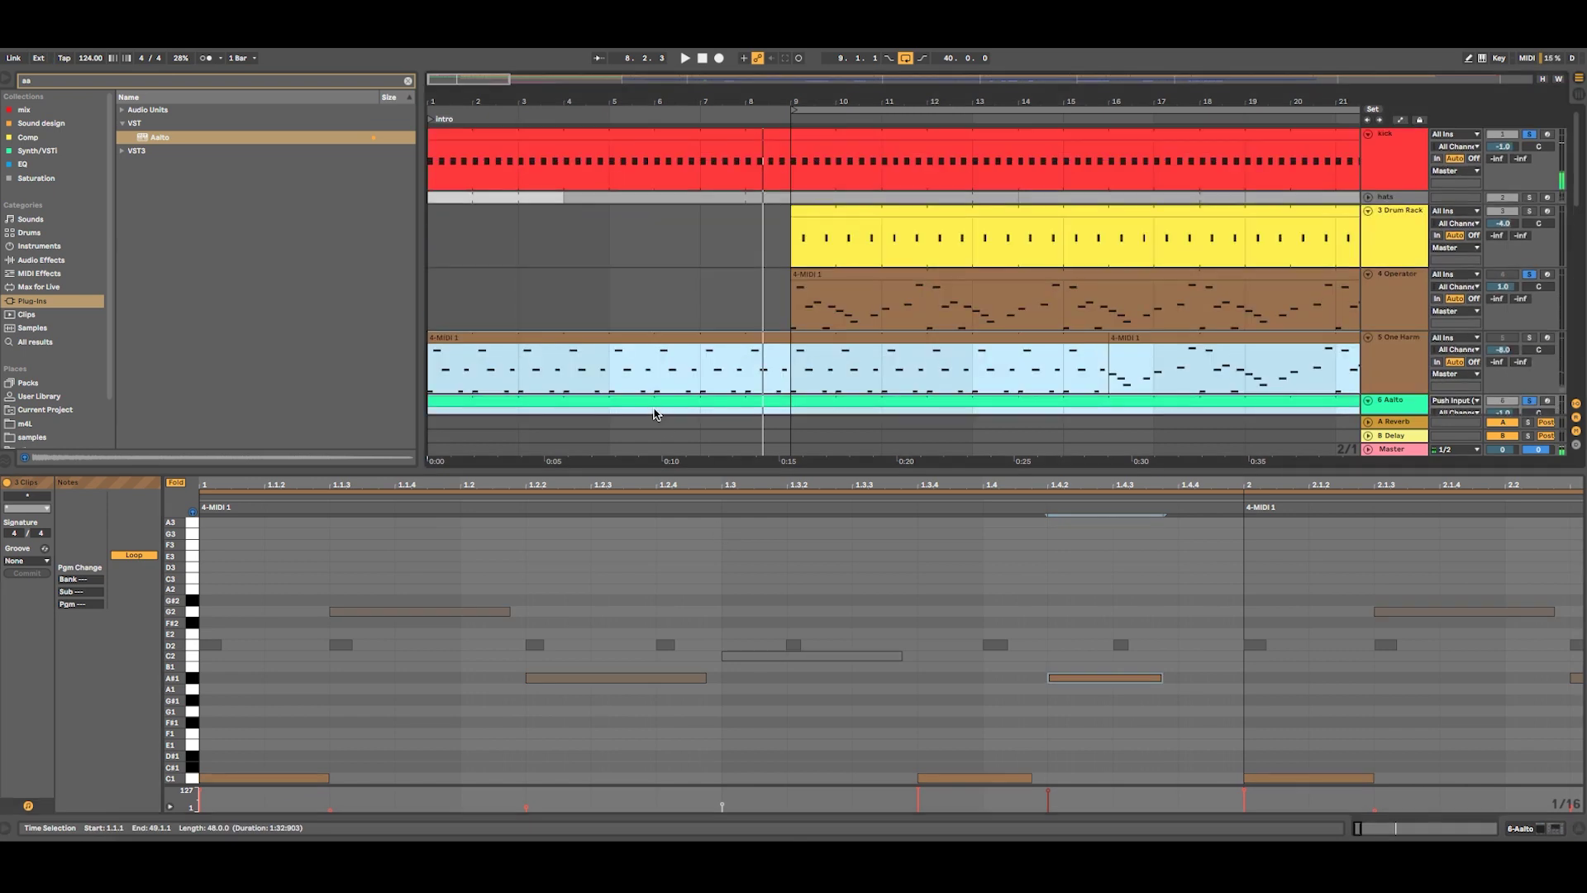
pyautogui.click(1533, 201)
pyautogui.press('space')
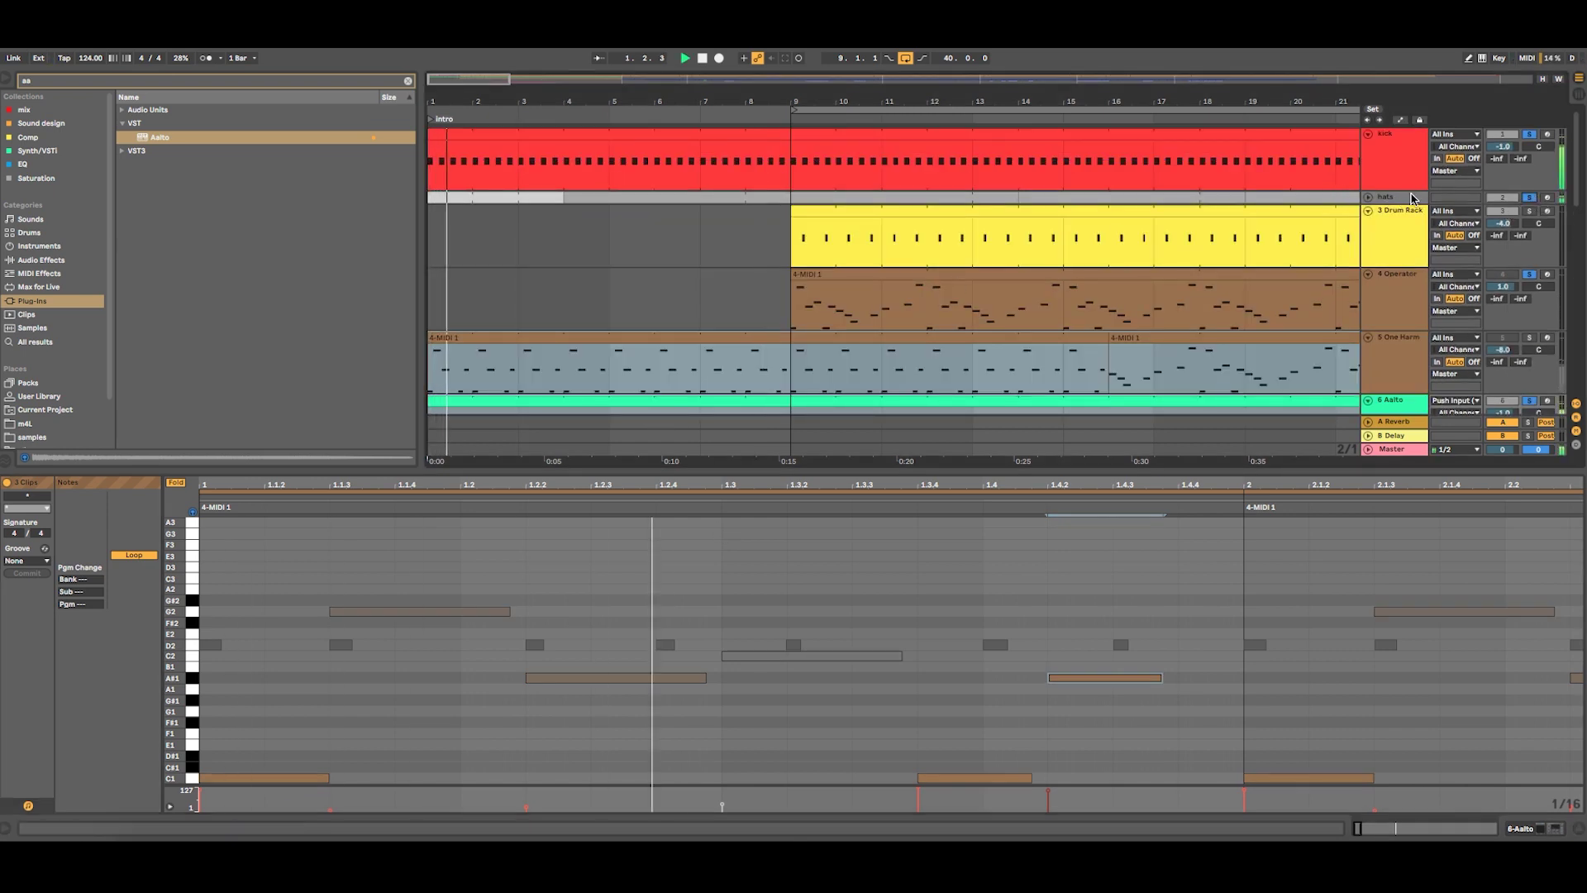
# Unfold the hats track to show its Drum Rack, and audition the hats clip that spans bars 4 to 9
pyautogui.click(1379, 199)
pyautogui.click(1368, 198)
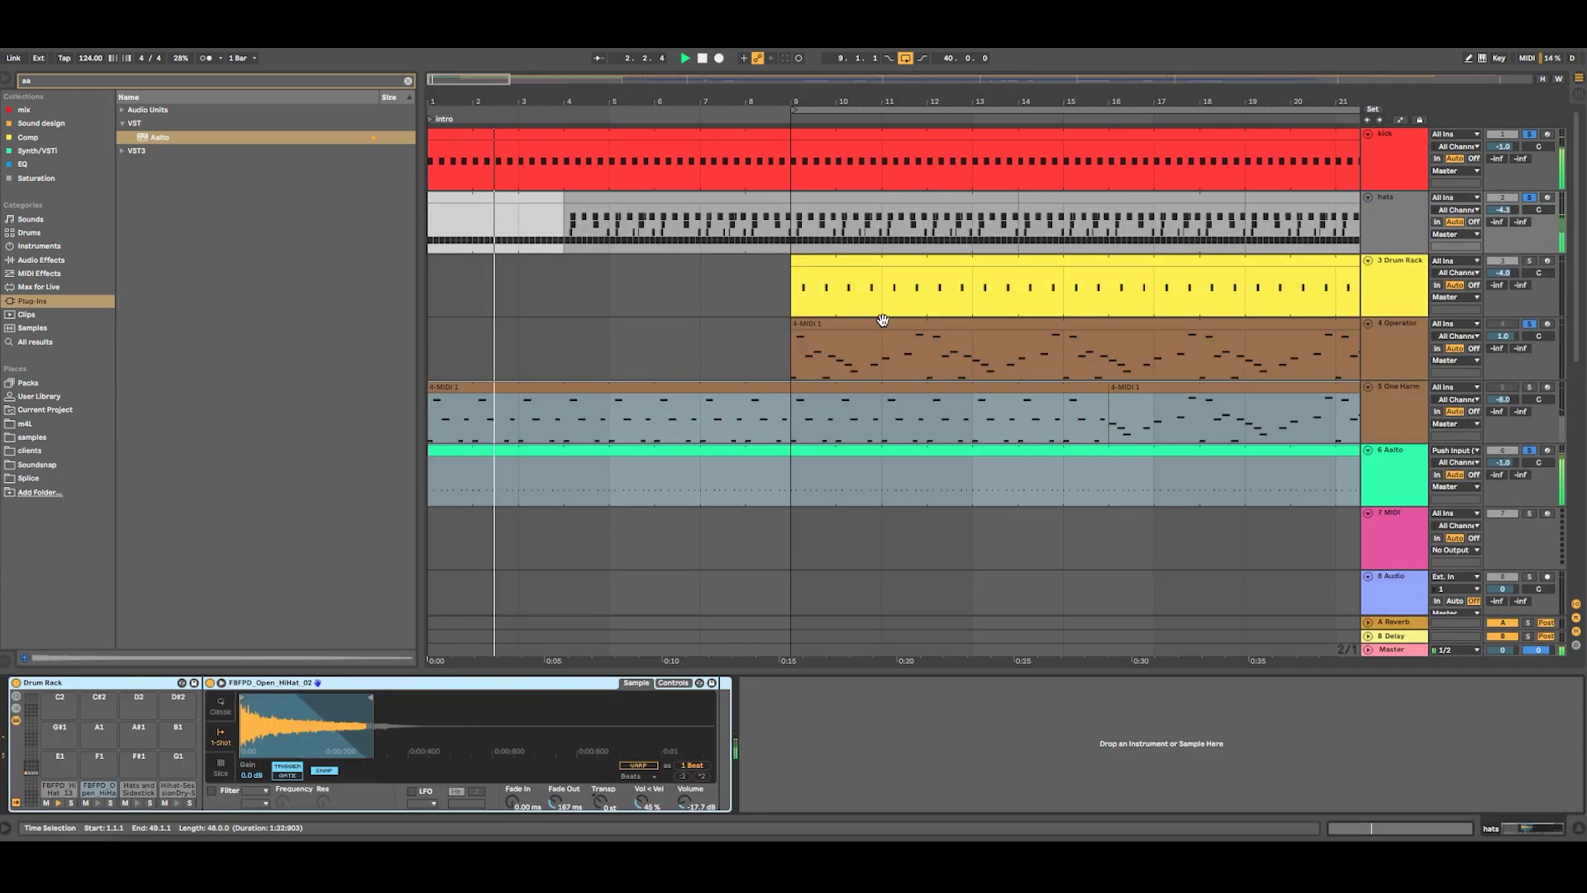
pyautogui.scroll(-1, 874, 331)
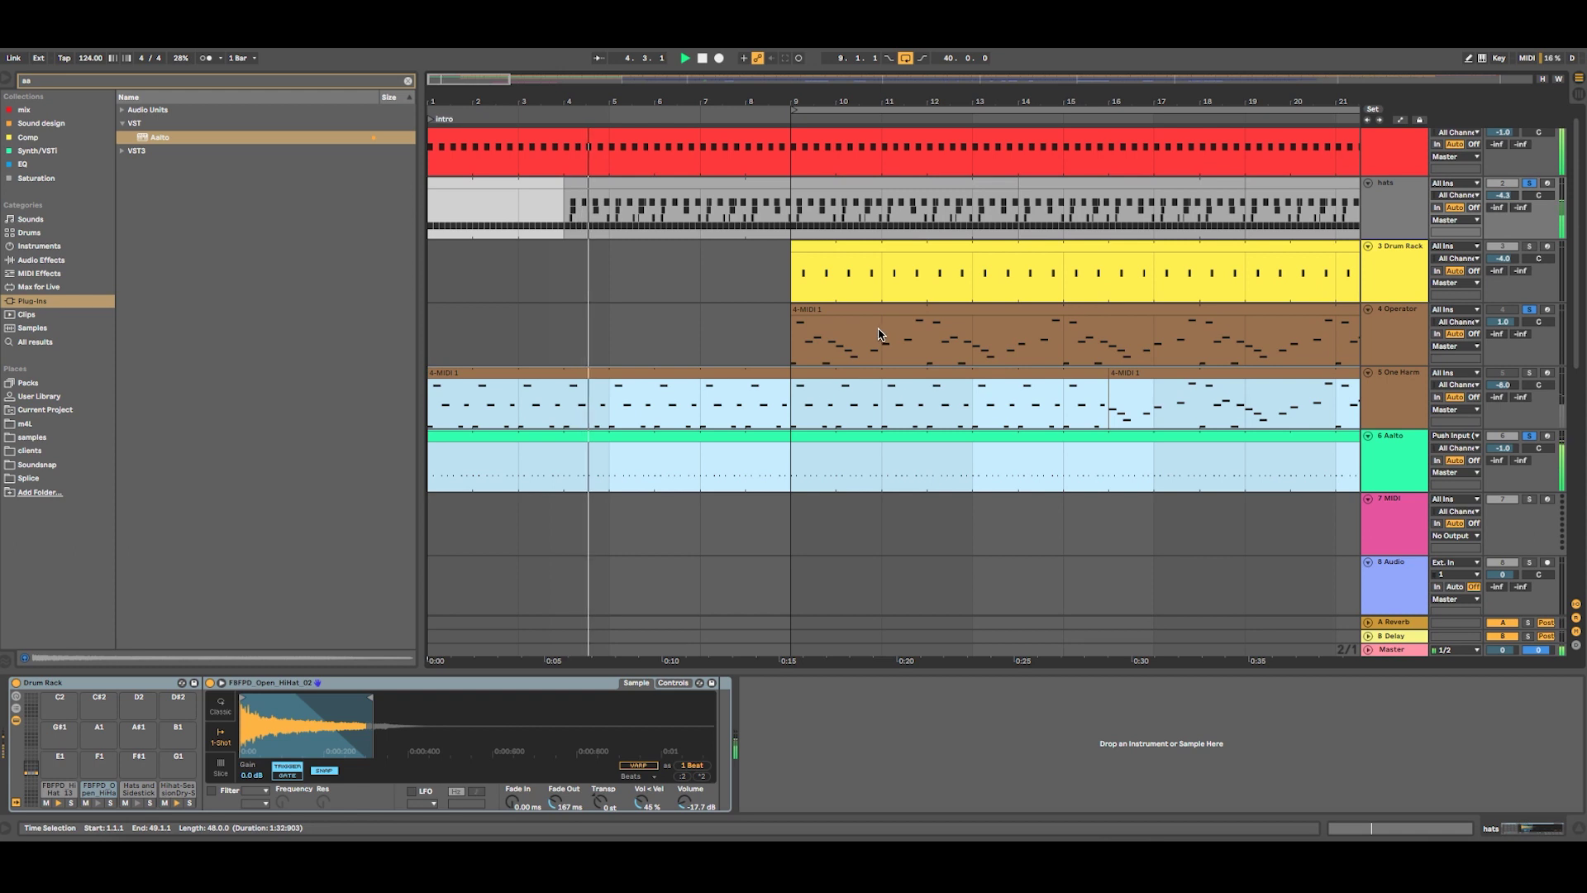
pyautogui.press('space')
pyautogui.click(1387, 224)
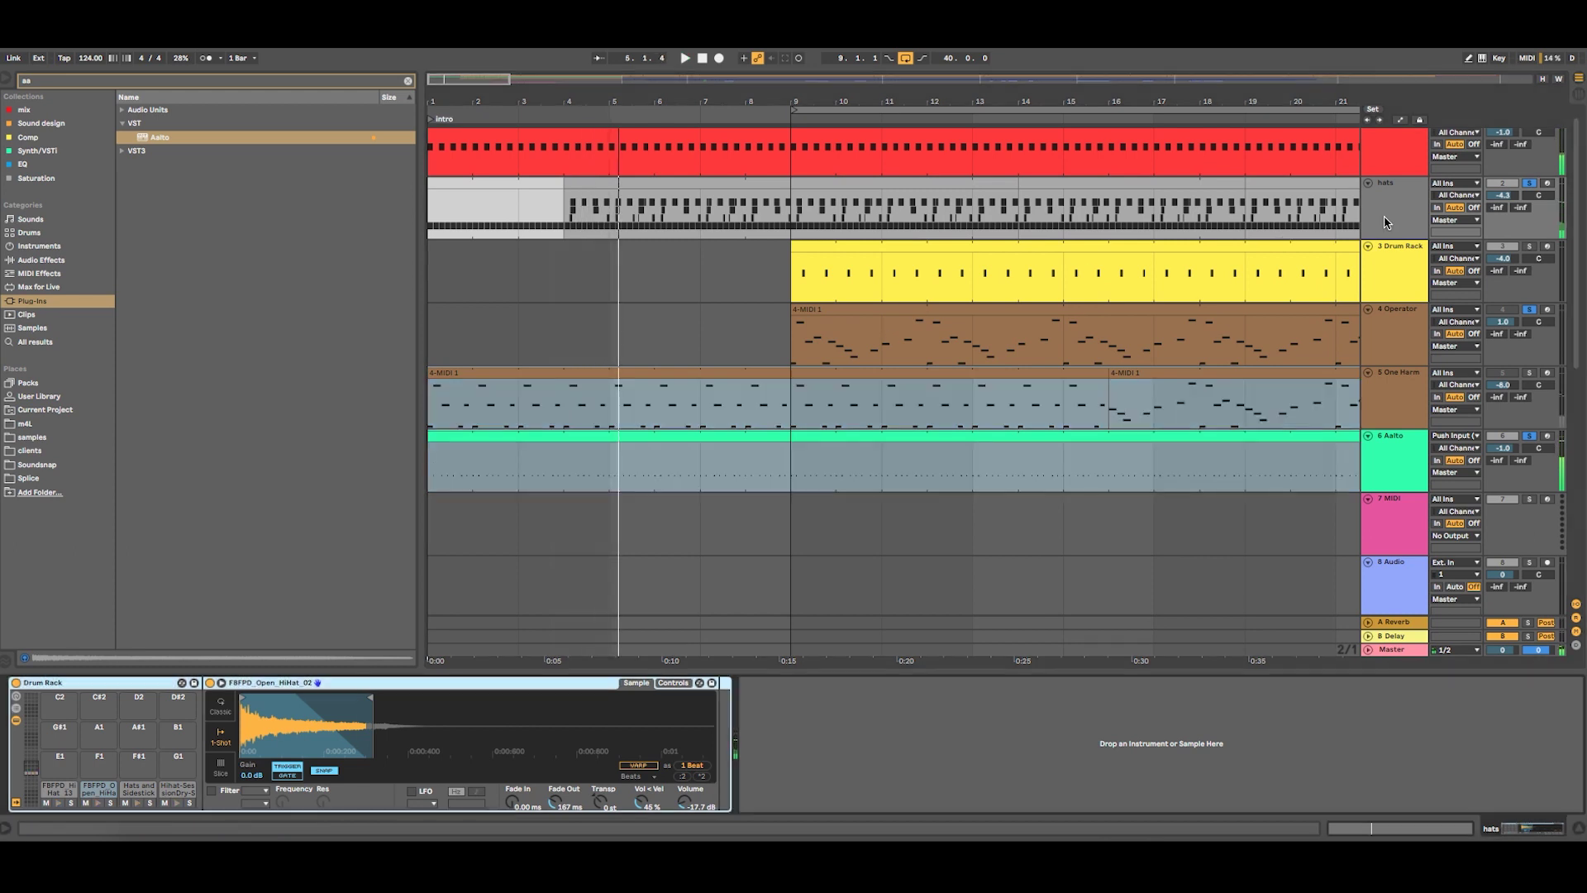
pyautogui.click(680, 179)
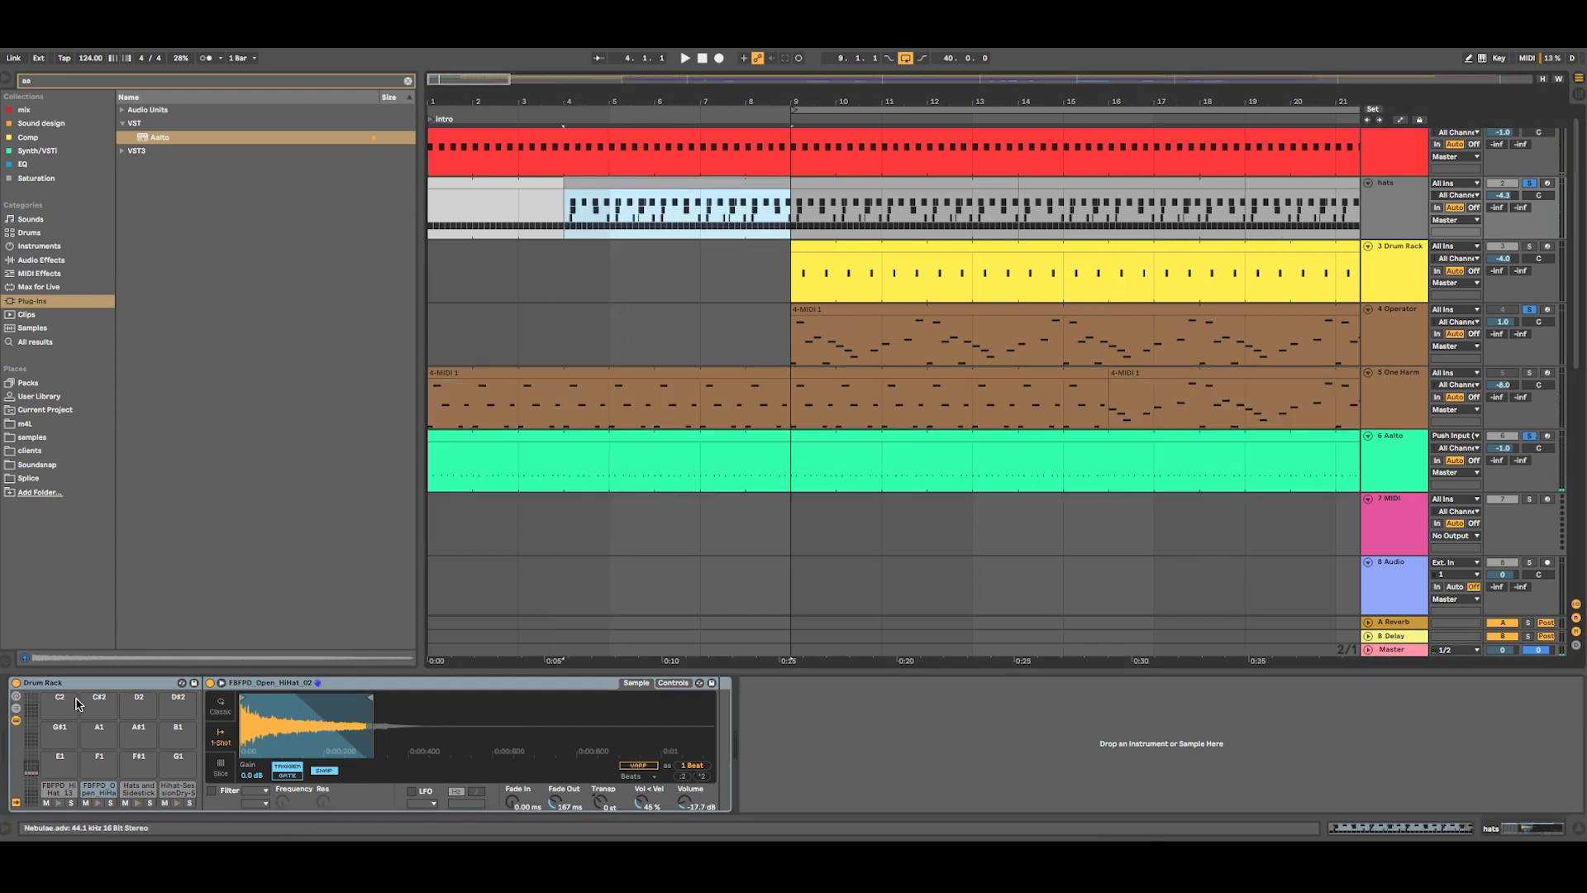
pyautogui.press('space')
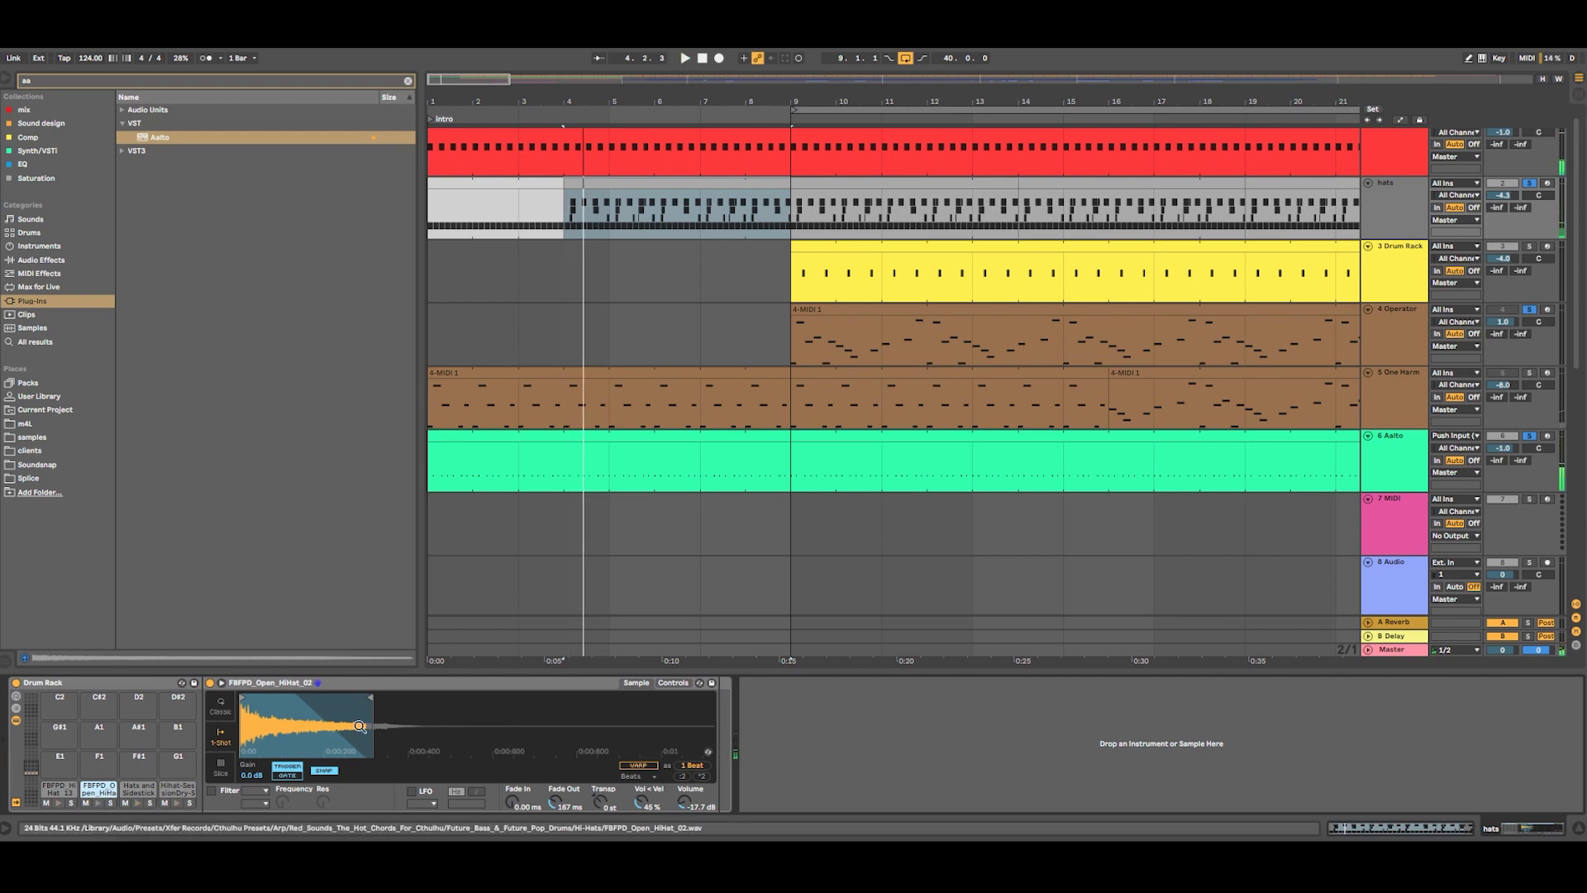
# Shorten the sample ends of the FBFPD open hi-hat and the SessionDry hi-hat, and audition the hats from bar 4
pyautogui.moveTo(370, 696); pyautogui.dragTo(308, 694)
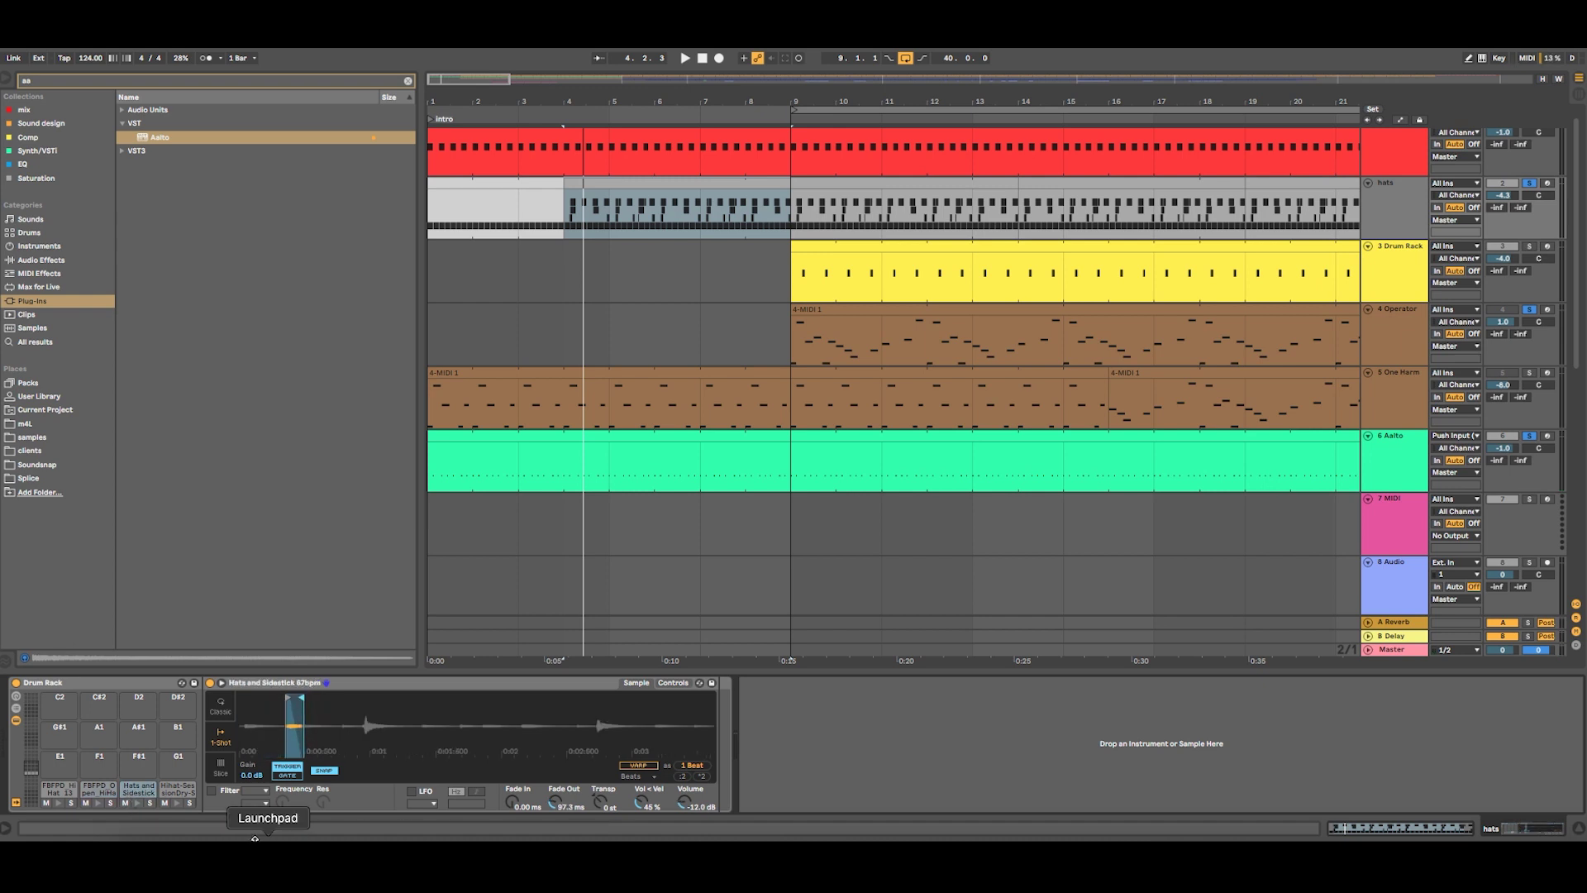
pyautogui.click(175, 791)
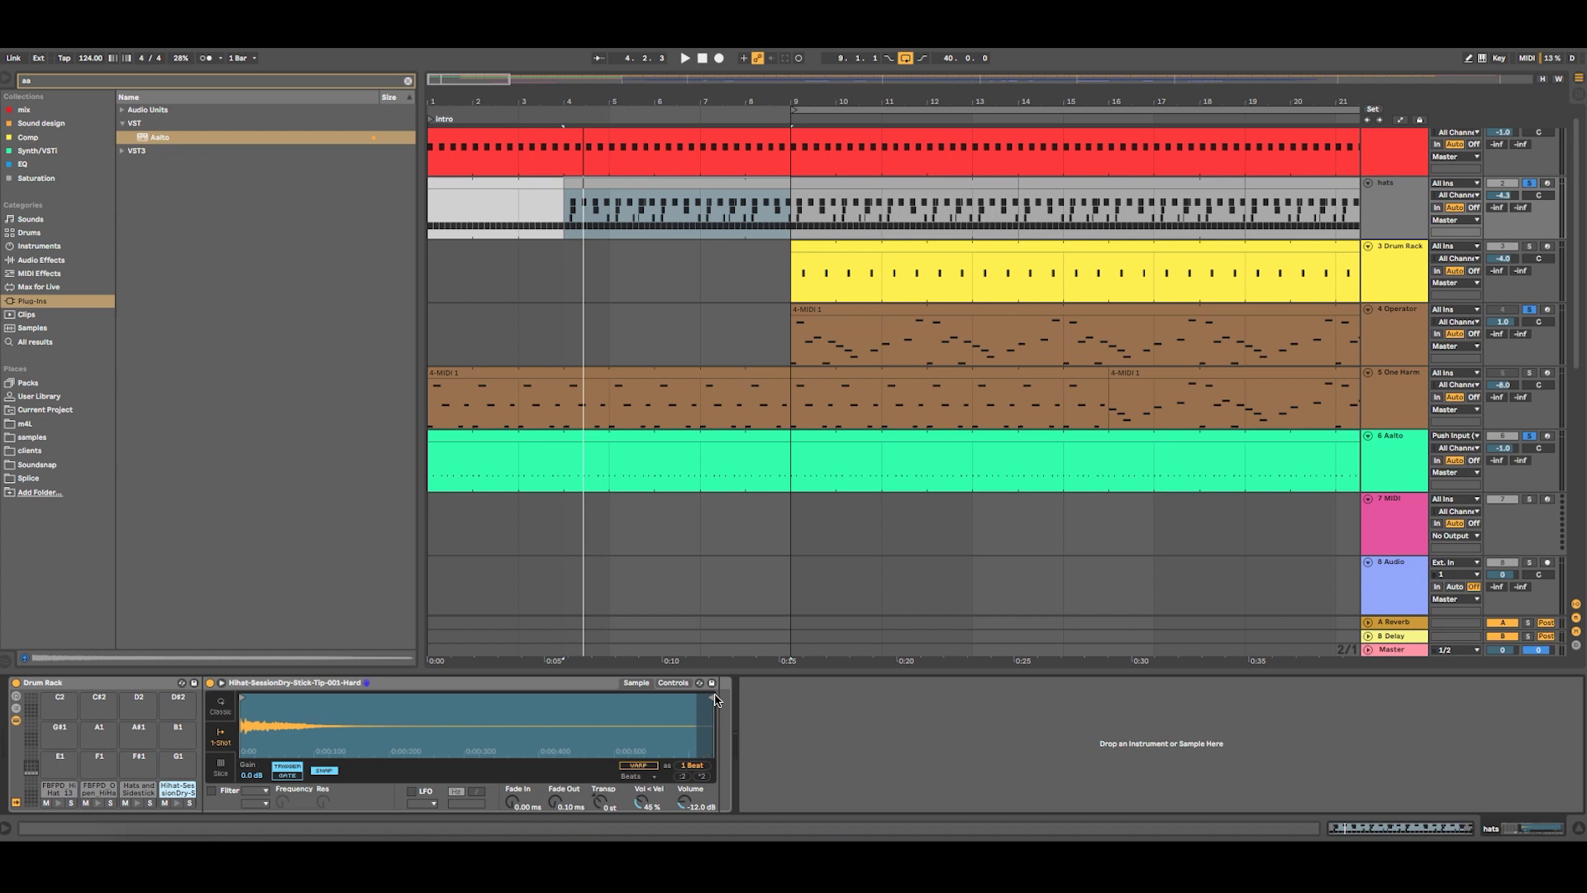
pyautogui.moveTo(709, 697); pyautogui.dragTo(281, 687)
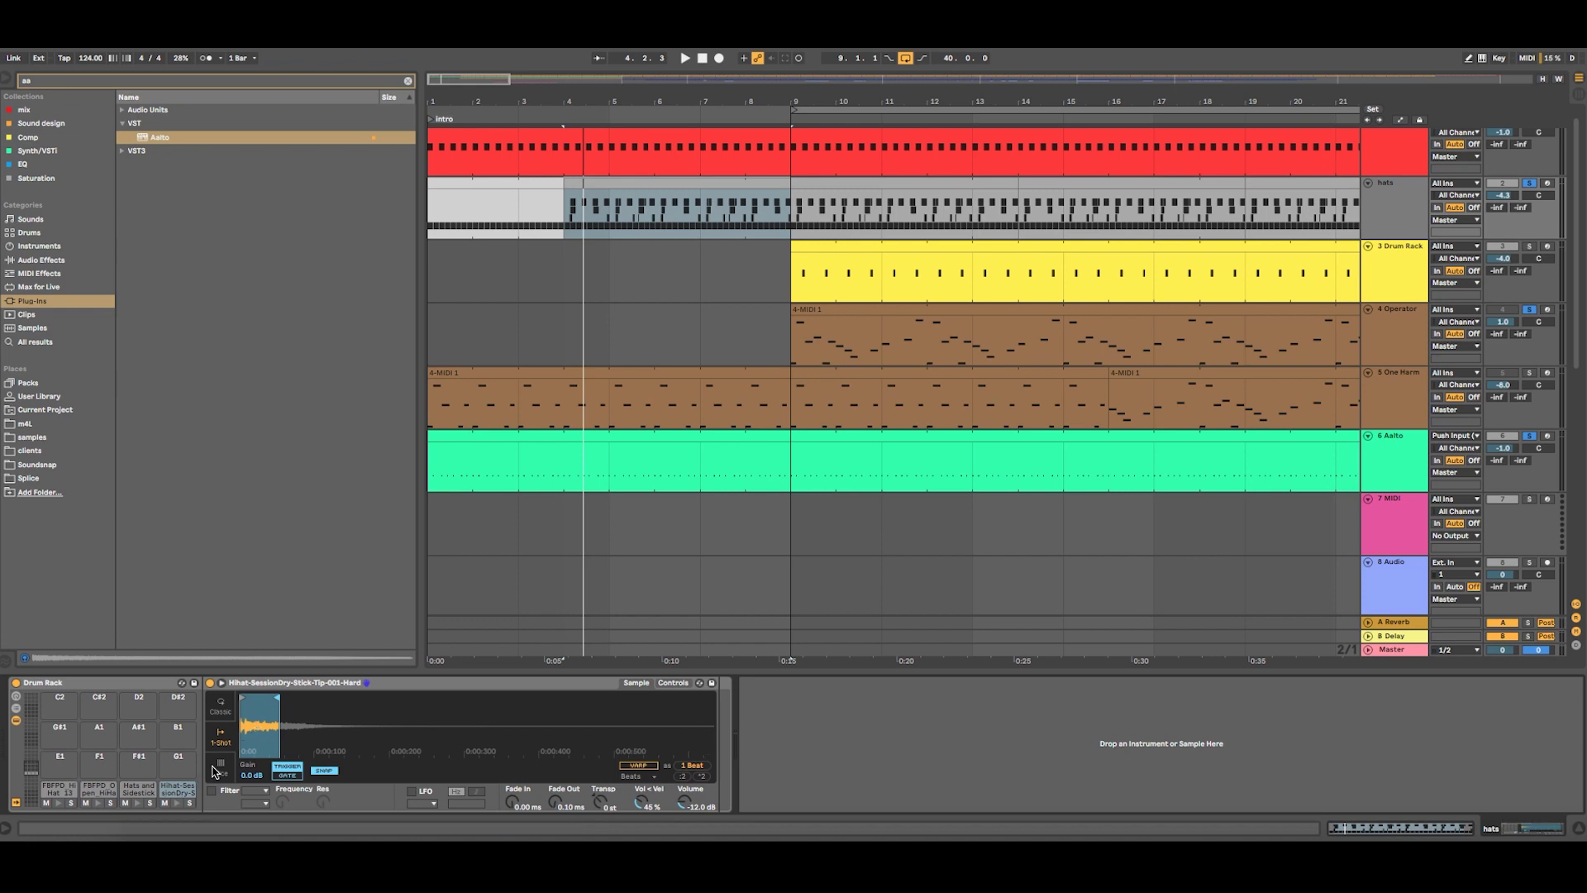
pyautogui.click(623, 181)
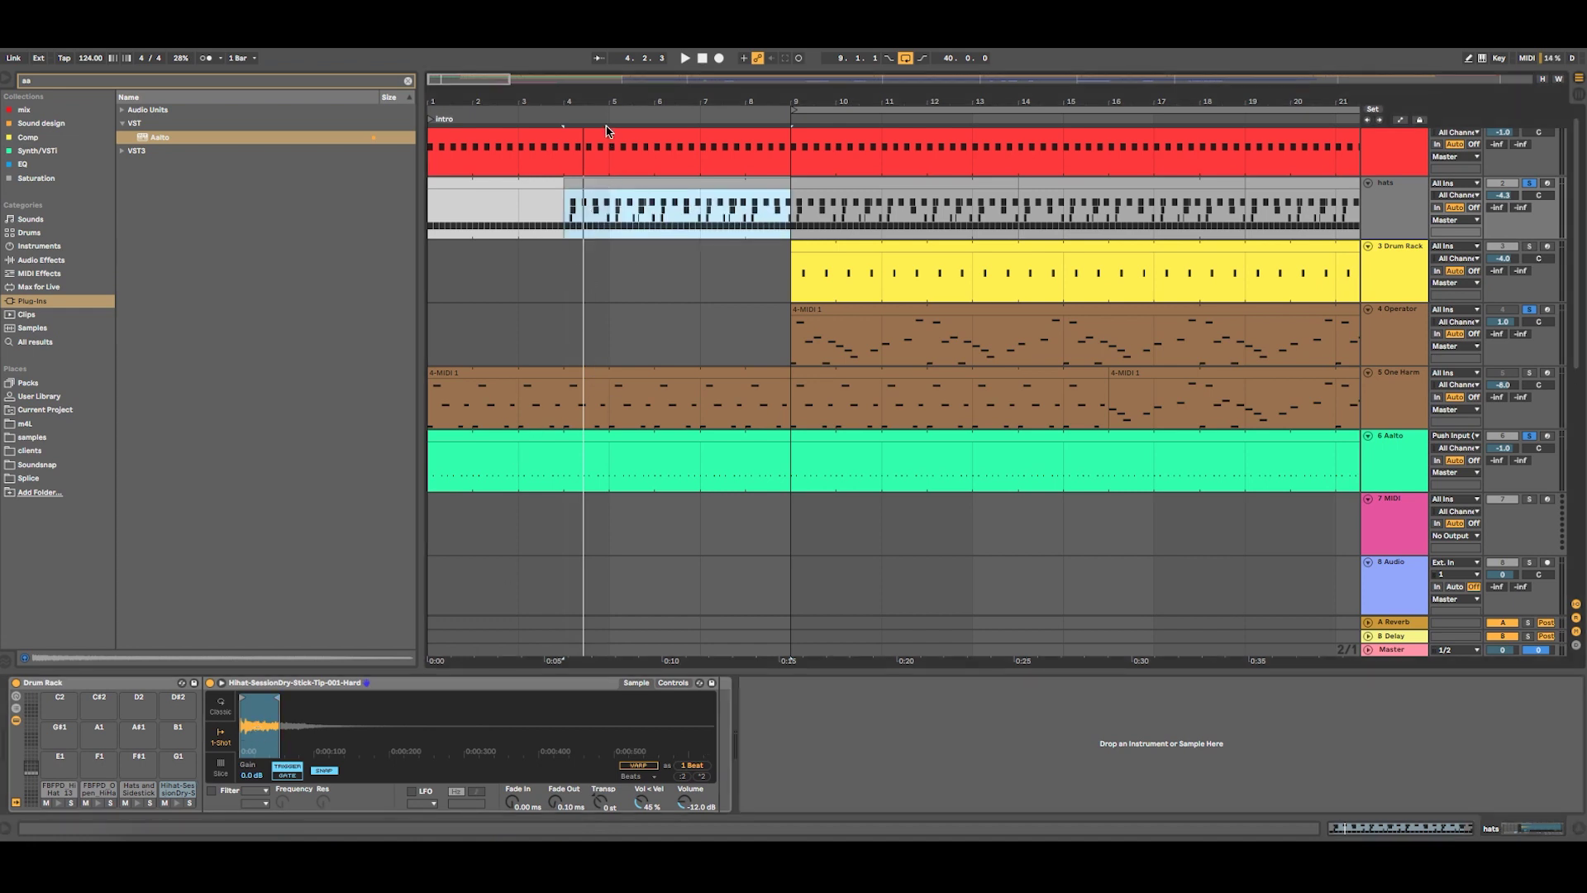
pyautogui.click(564, 113)
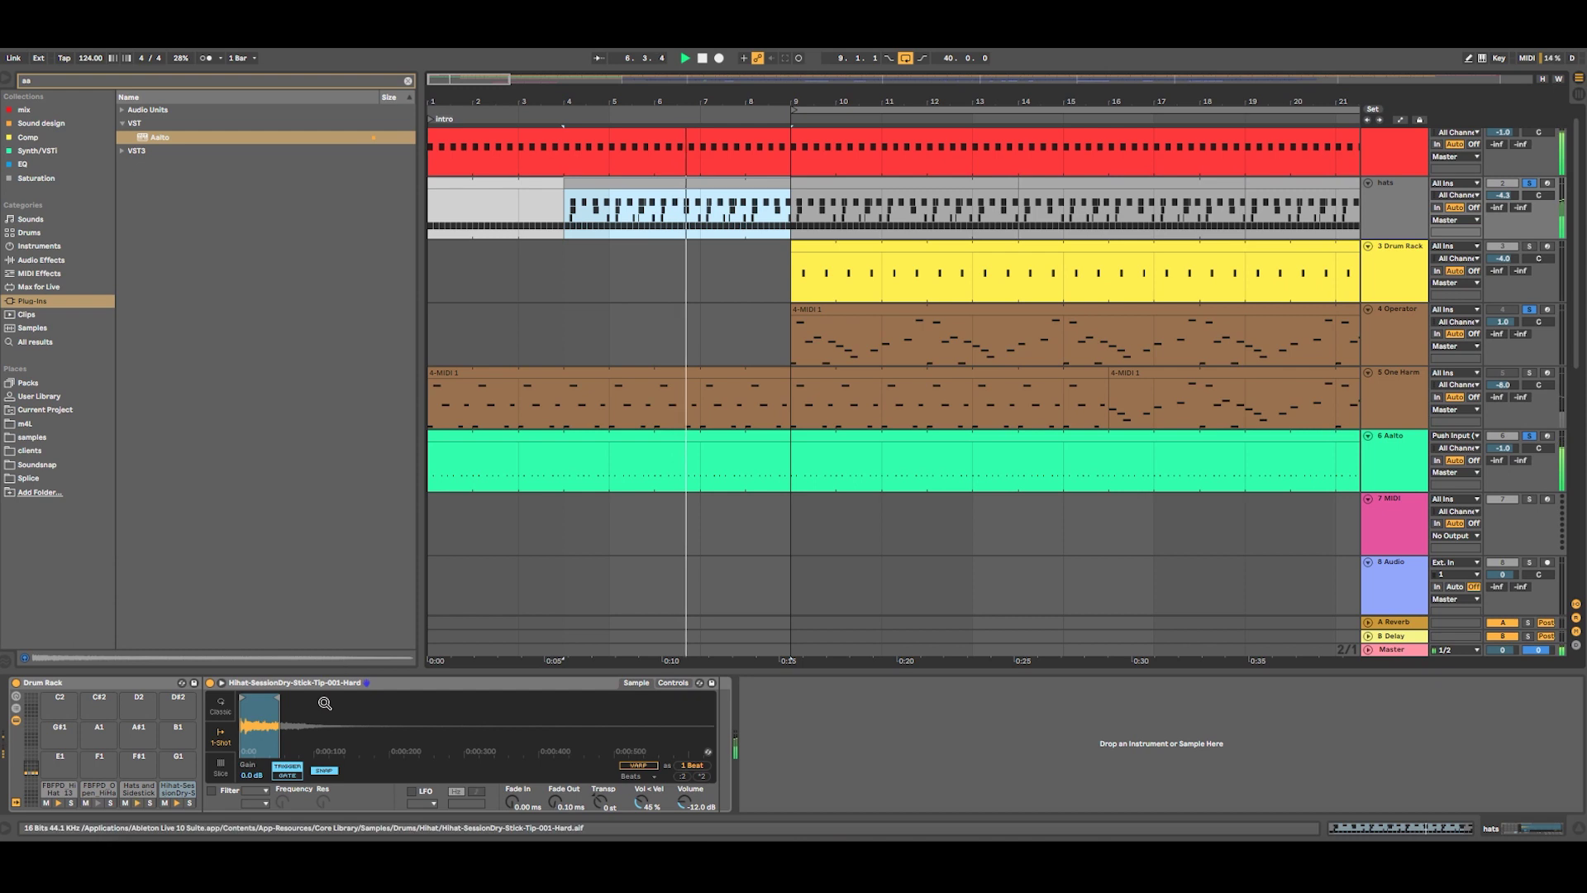
pyautogui.click(99, 789)
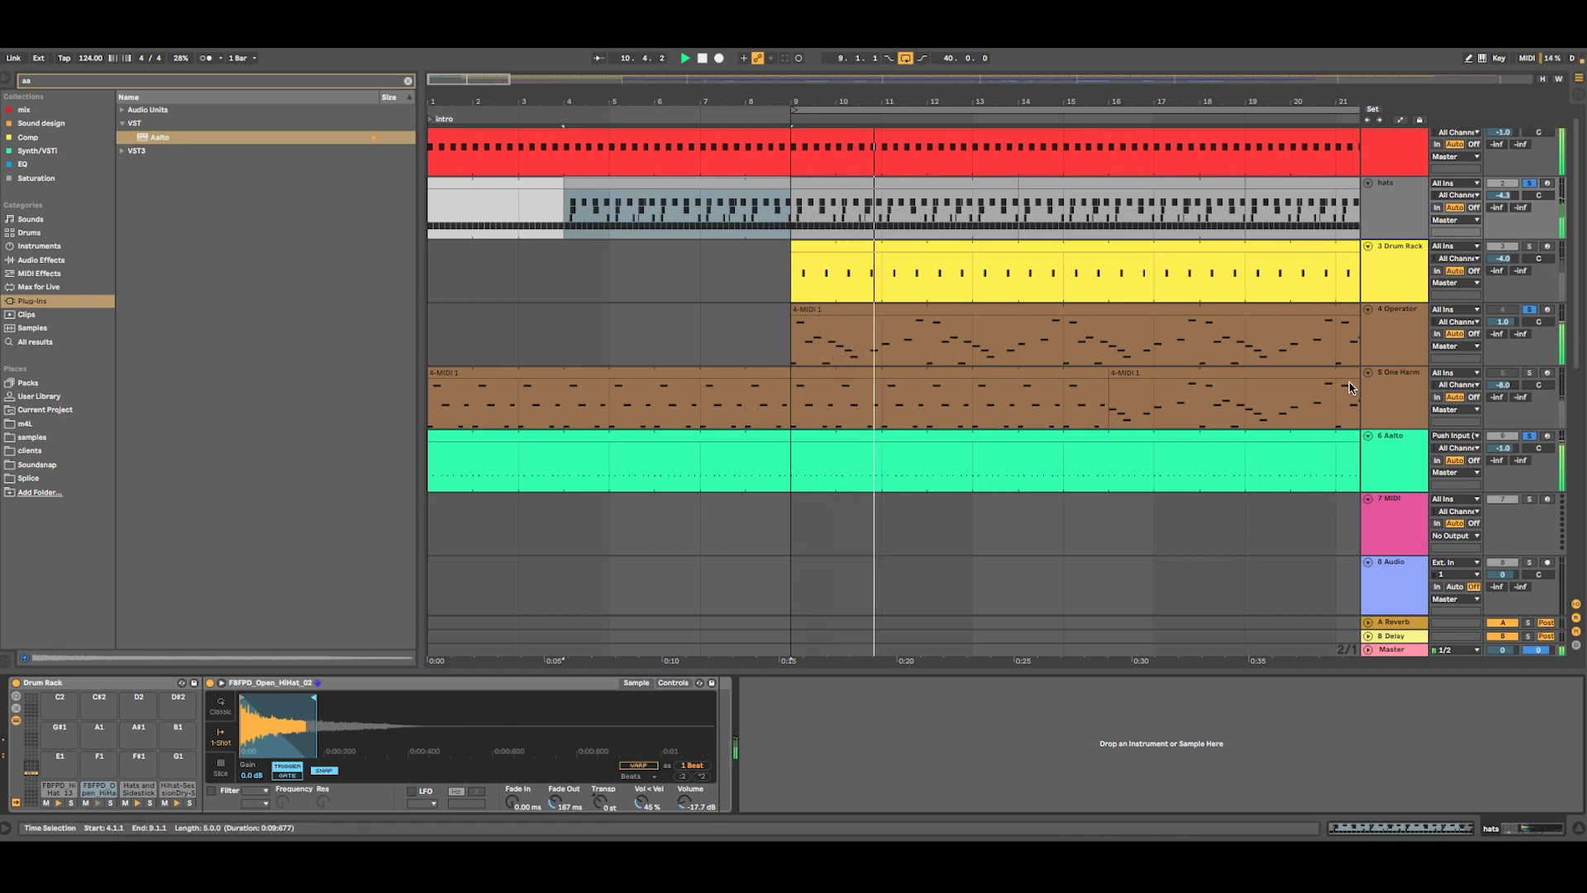
# Solo the One Harmonic track in place of the Operator track during playback
pyautogui.click(1502, 385)
pyautogui.click(1529, 376)
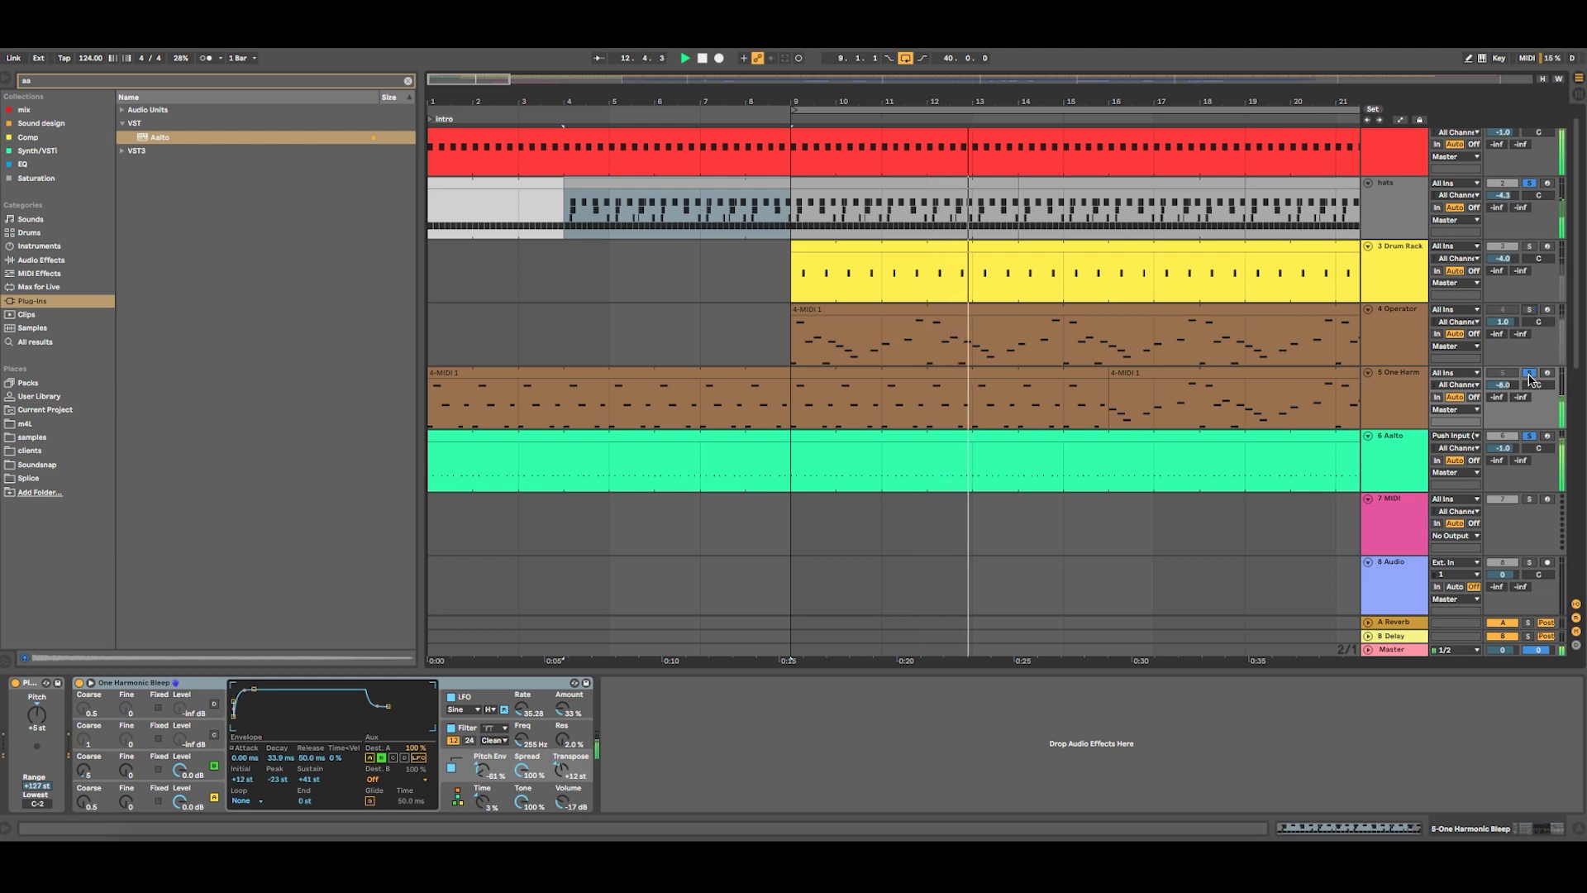
# Stop playback, move the One Harmonic track directly below the empty audio track, and switch to Session View
pyautogui.click(1410, 389)
pyautogui.moveTo(1400, 378); pyautogui.dragTo(1394, 574)
pyautogui.moveTo(1339, 451); pyautogui.dragTo(1337, 451)
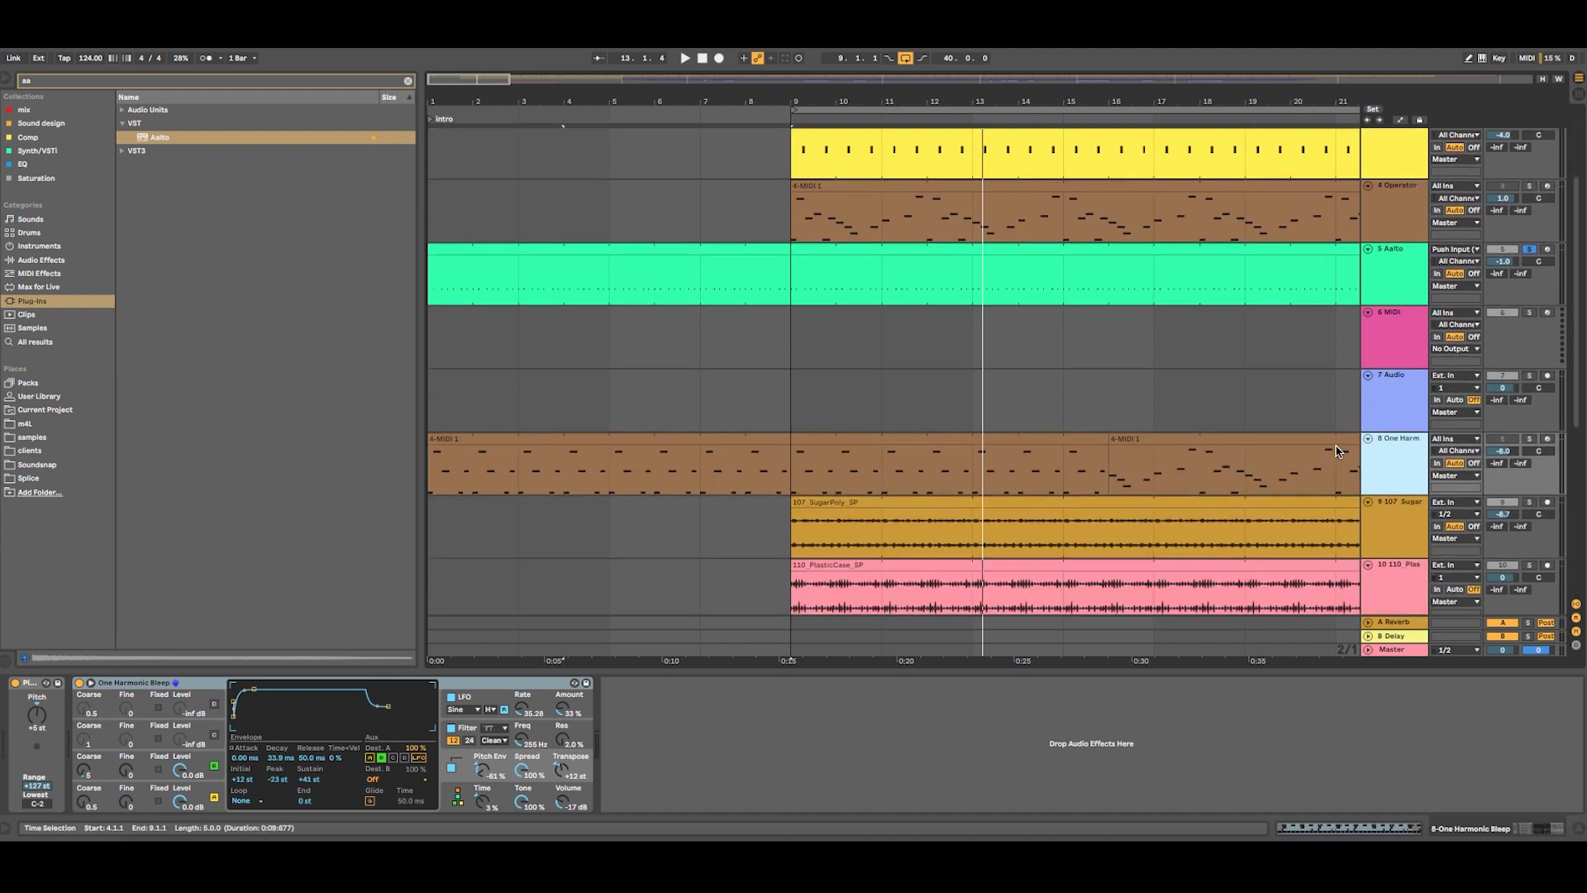
pyautogui.press('Tab')
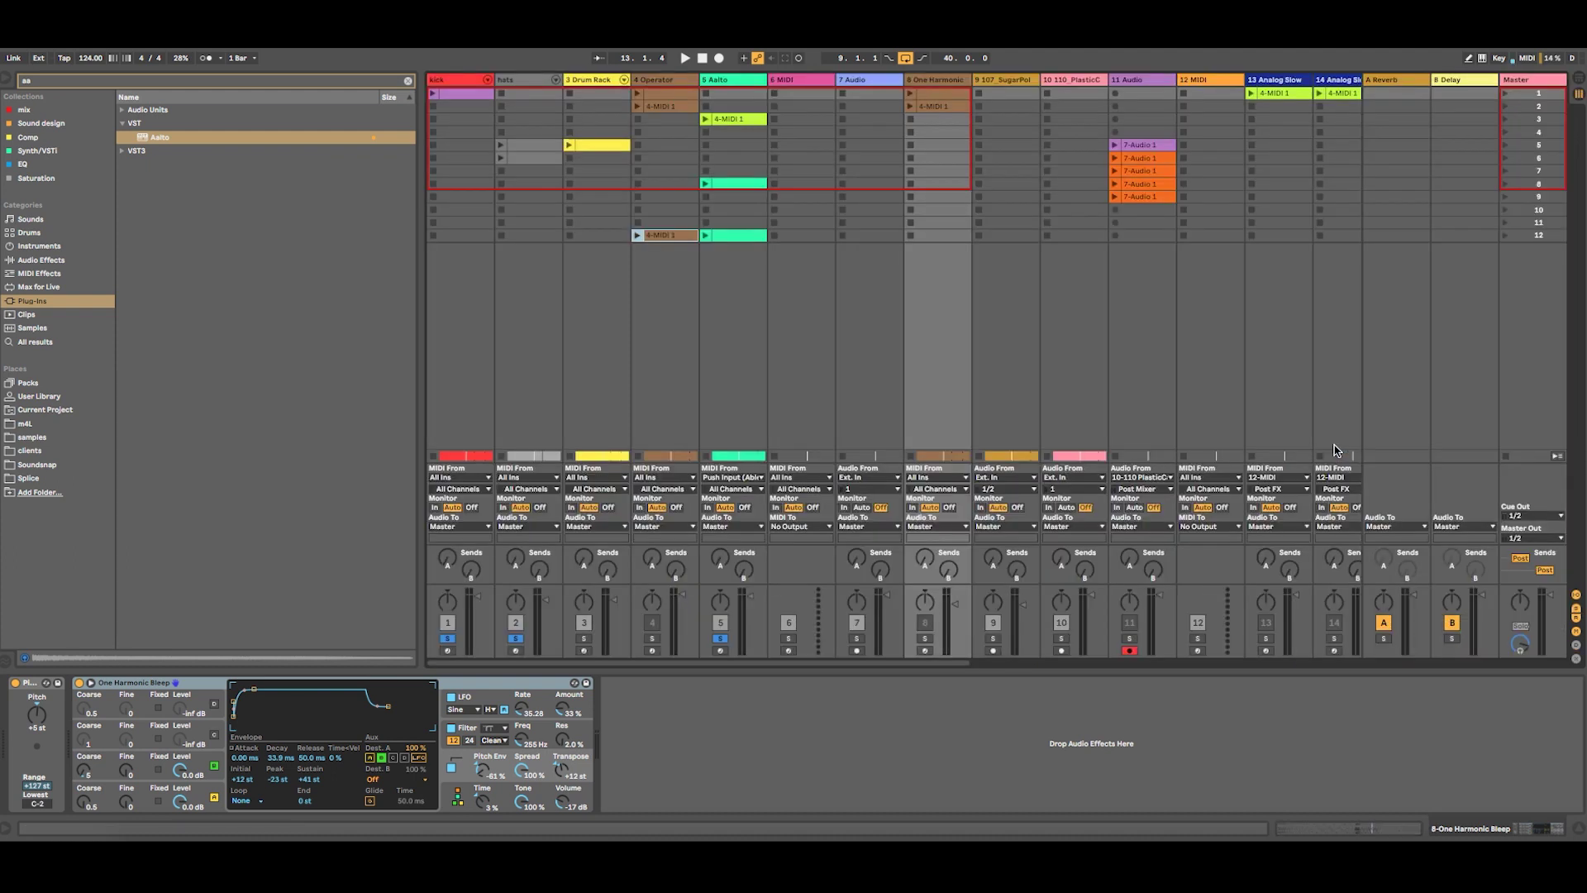
# Copy the Operator clip from scene 12 to bar 1 of the arrangement's Operator track and extend it to bar 49
pyautogui.click(659, 237)
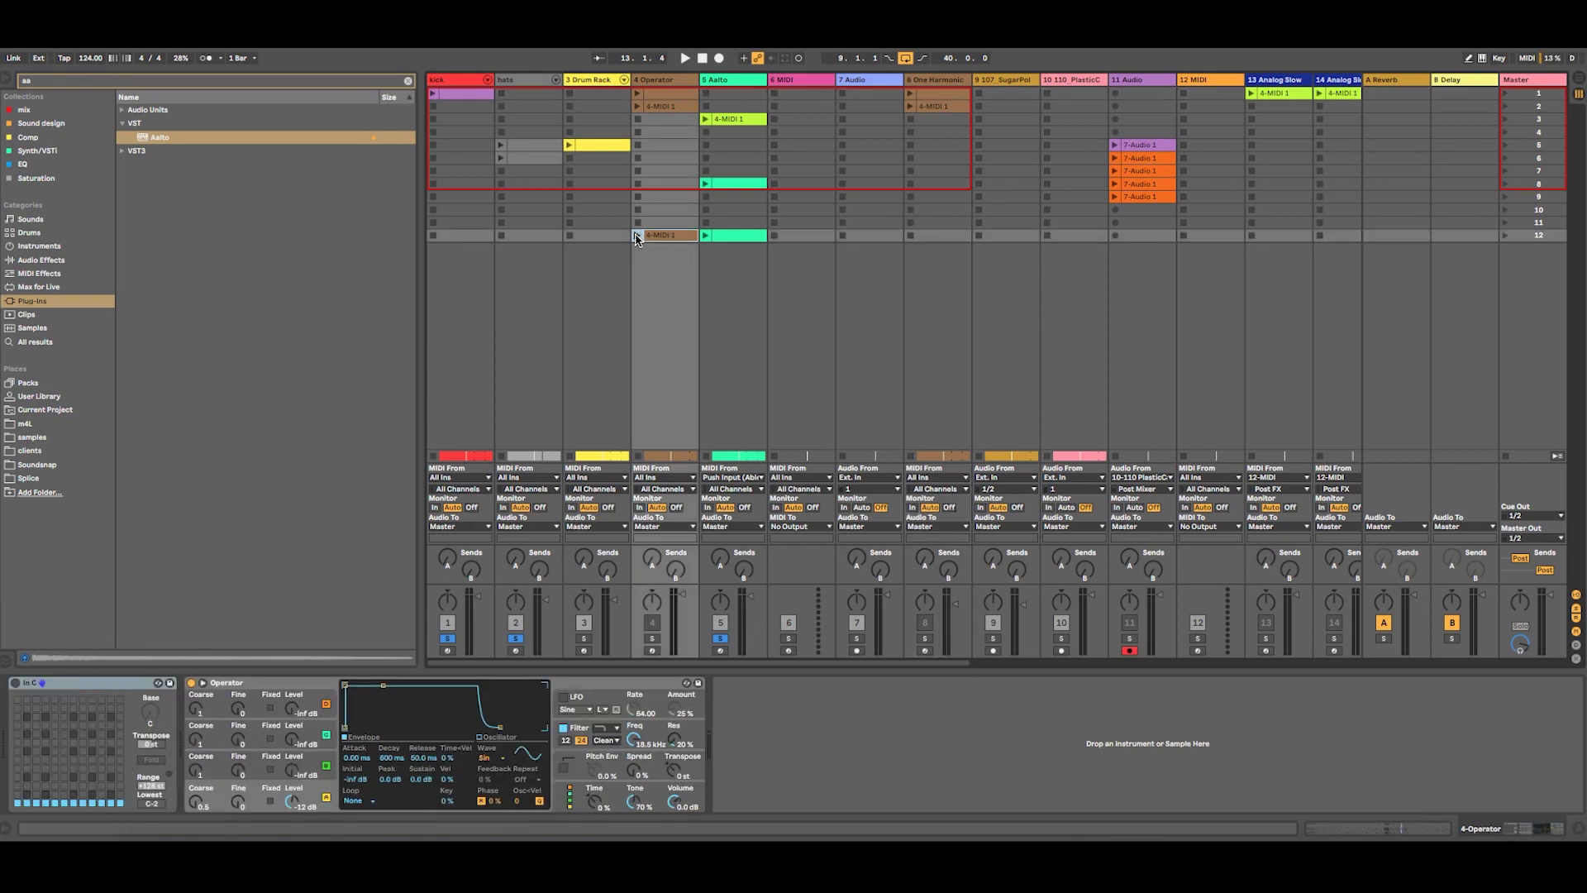
pyautogui.click(638, 237)
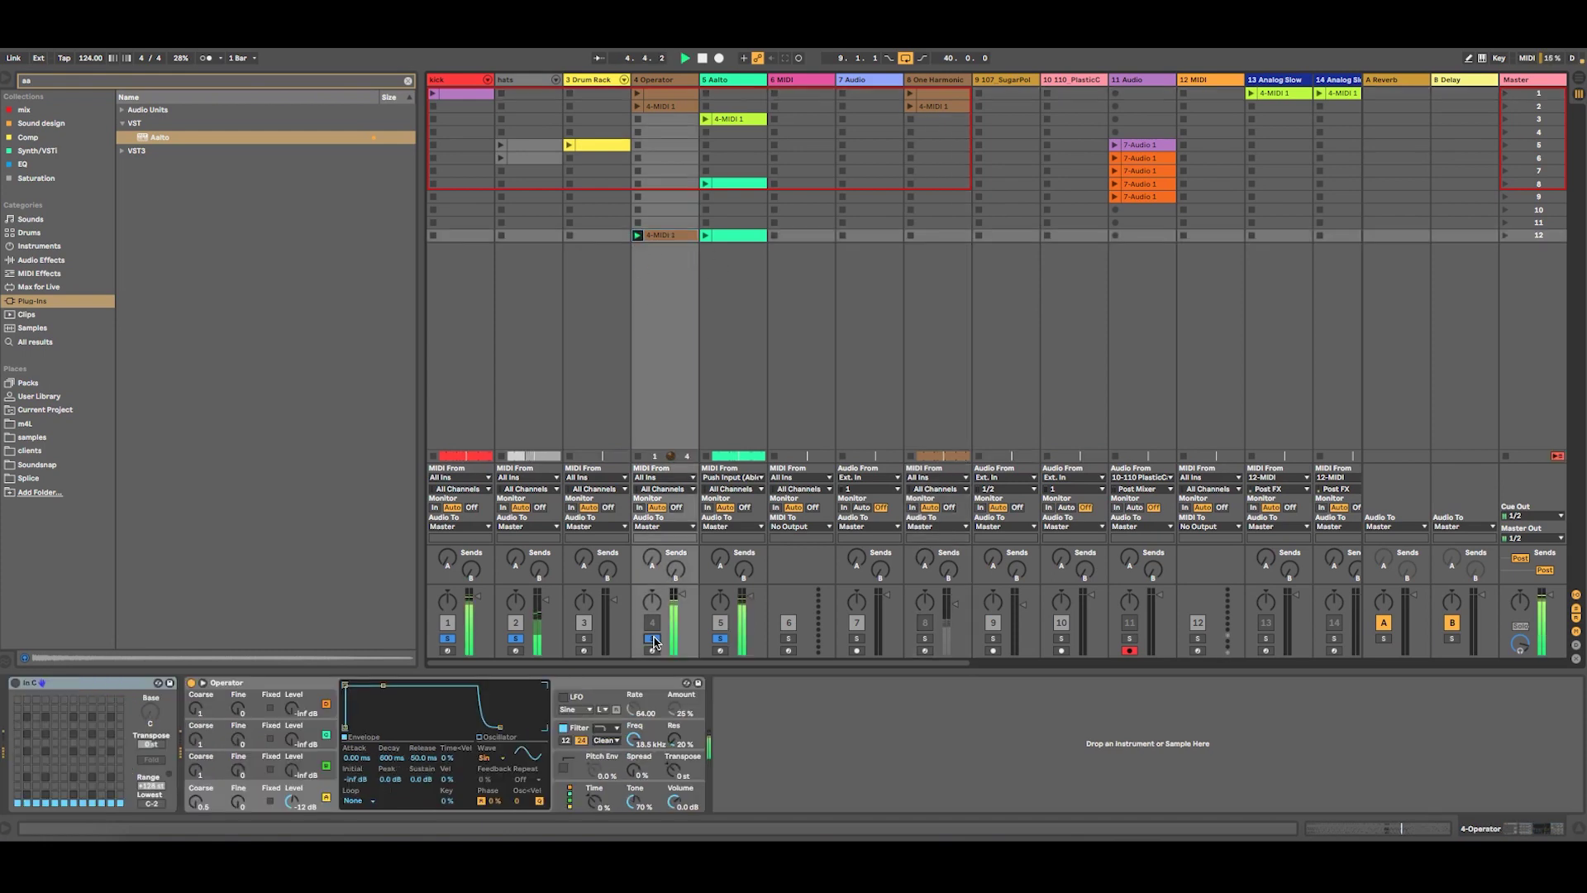
pyautogui.moveTo(676, 240); pyautogui.dragTo(457, 216)
pyautogui.press('Tab')
pyautogui.moveTo(1486, 218); pyautogui.dragTo(1327, 213)
pyautogui.press('space')
pyautogui.moveTo(817, 100); pyautogui.dragTo(525, 100)
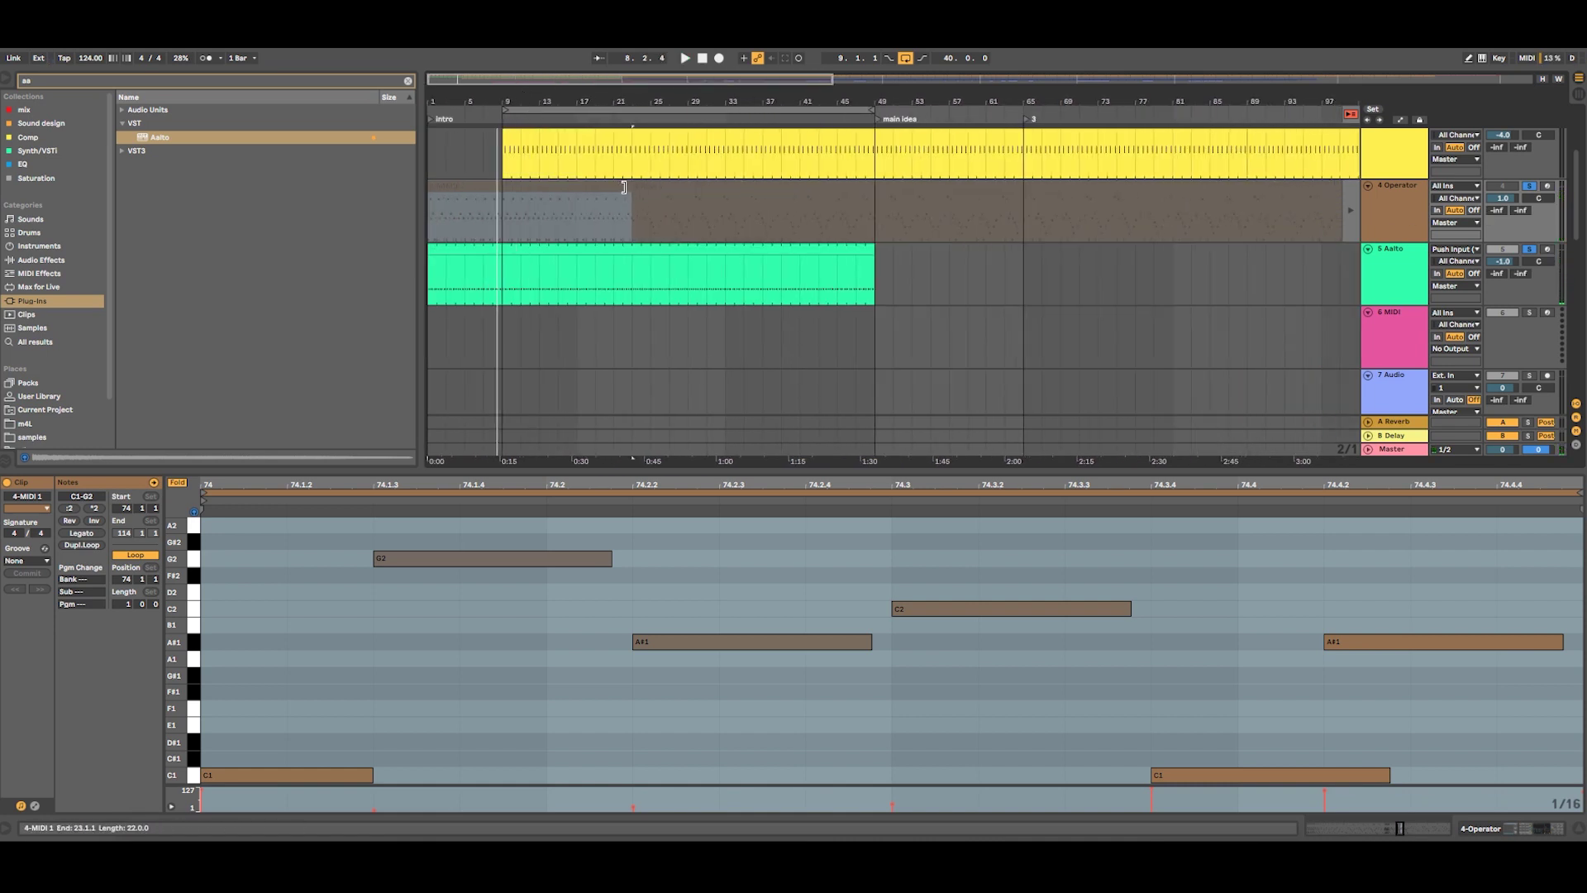
pyautogui.moveTo(624, 188); pyautogui.dragTo(852, 218)
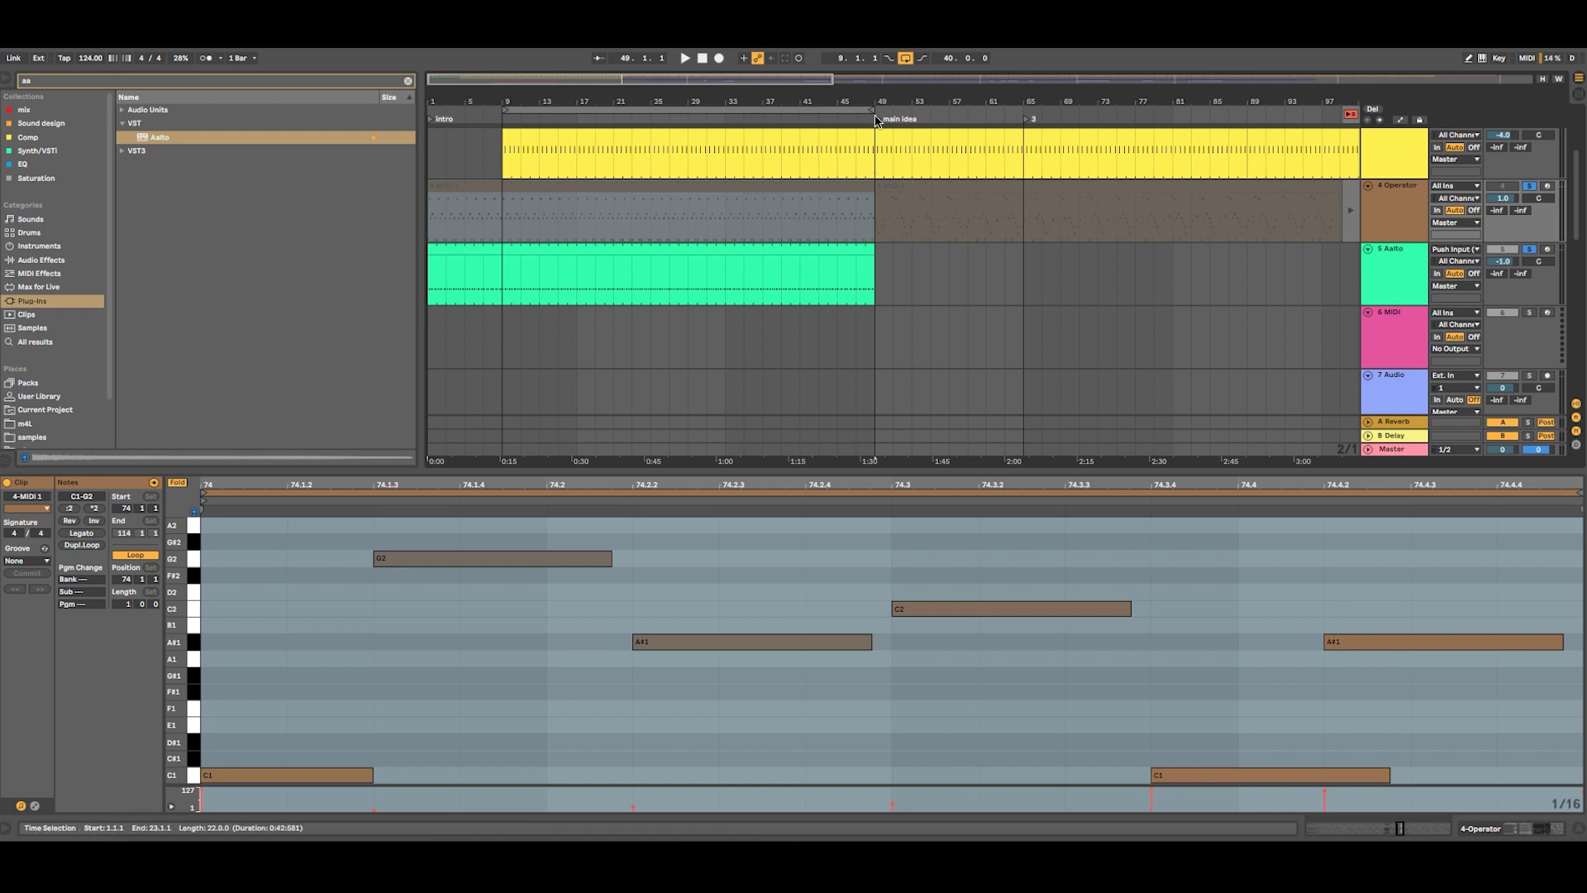
# Add a locator at bar 33 and set the arrangement loop to 32 bars starting from bar 1
pyautogui.moveTo(671, 102); pyautogui.dragTo(616, 102)
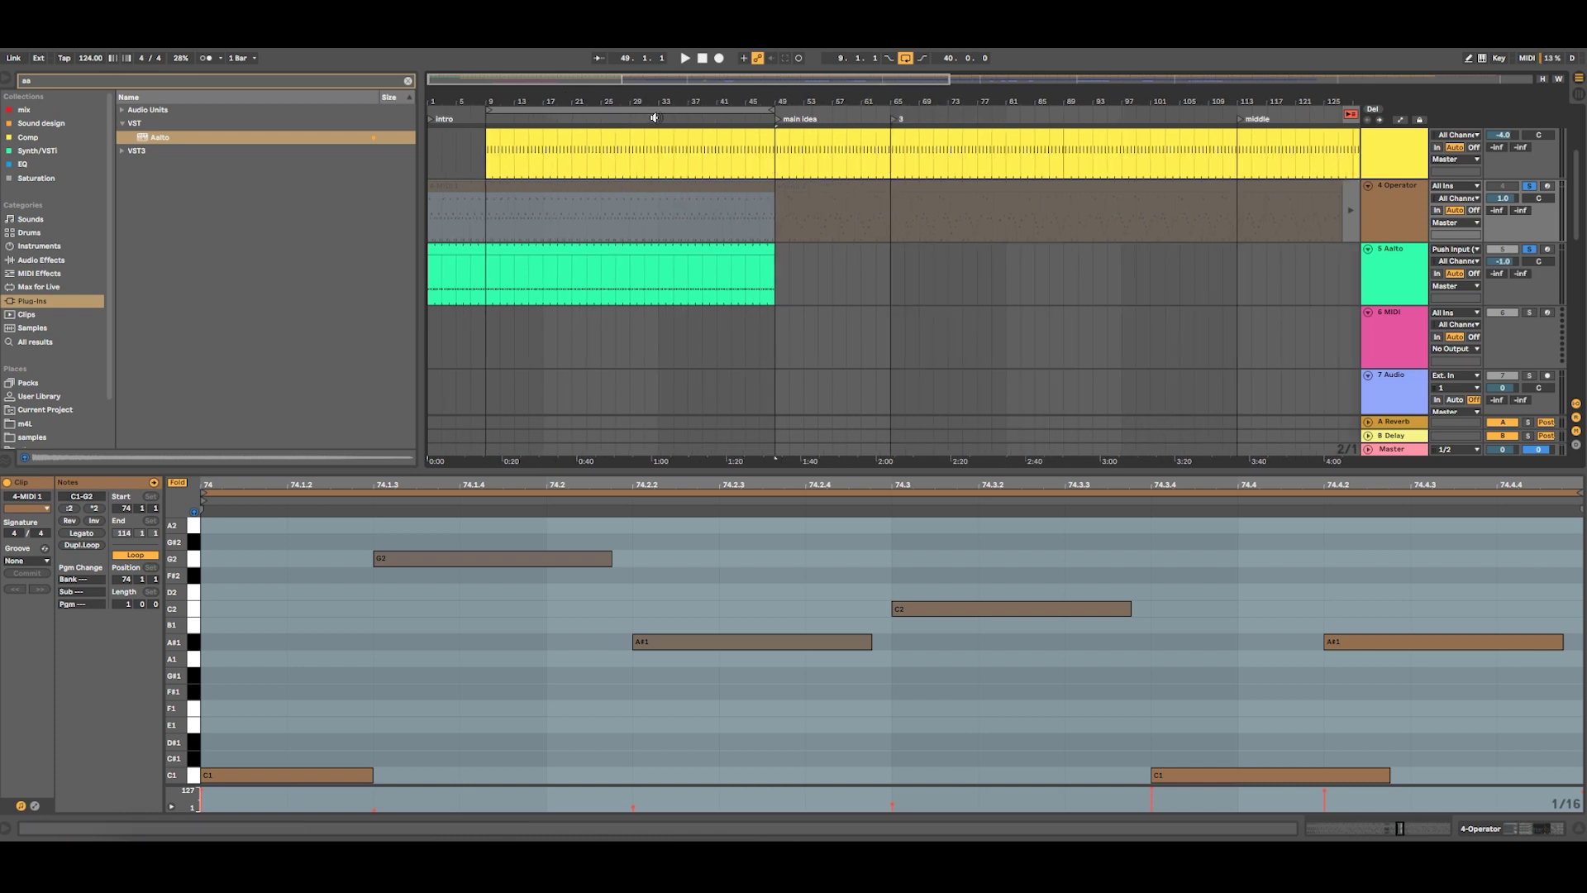
pyautogui.rightClick(653, 117)
pyautogui.click(678, 128)
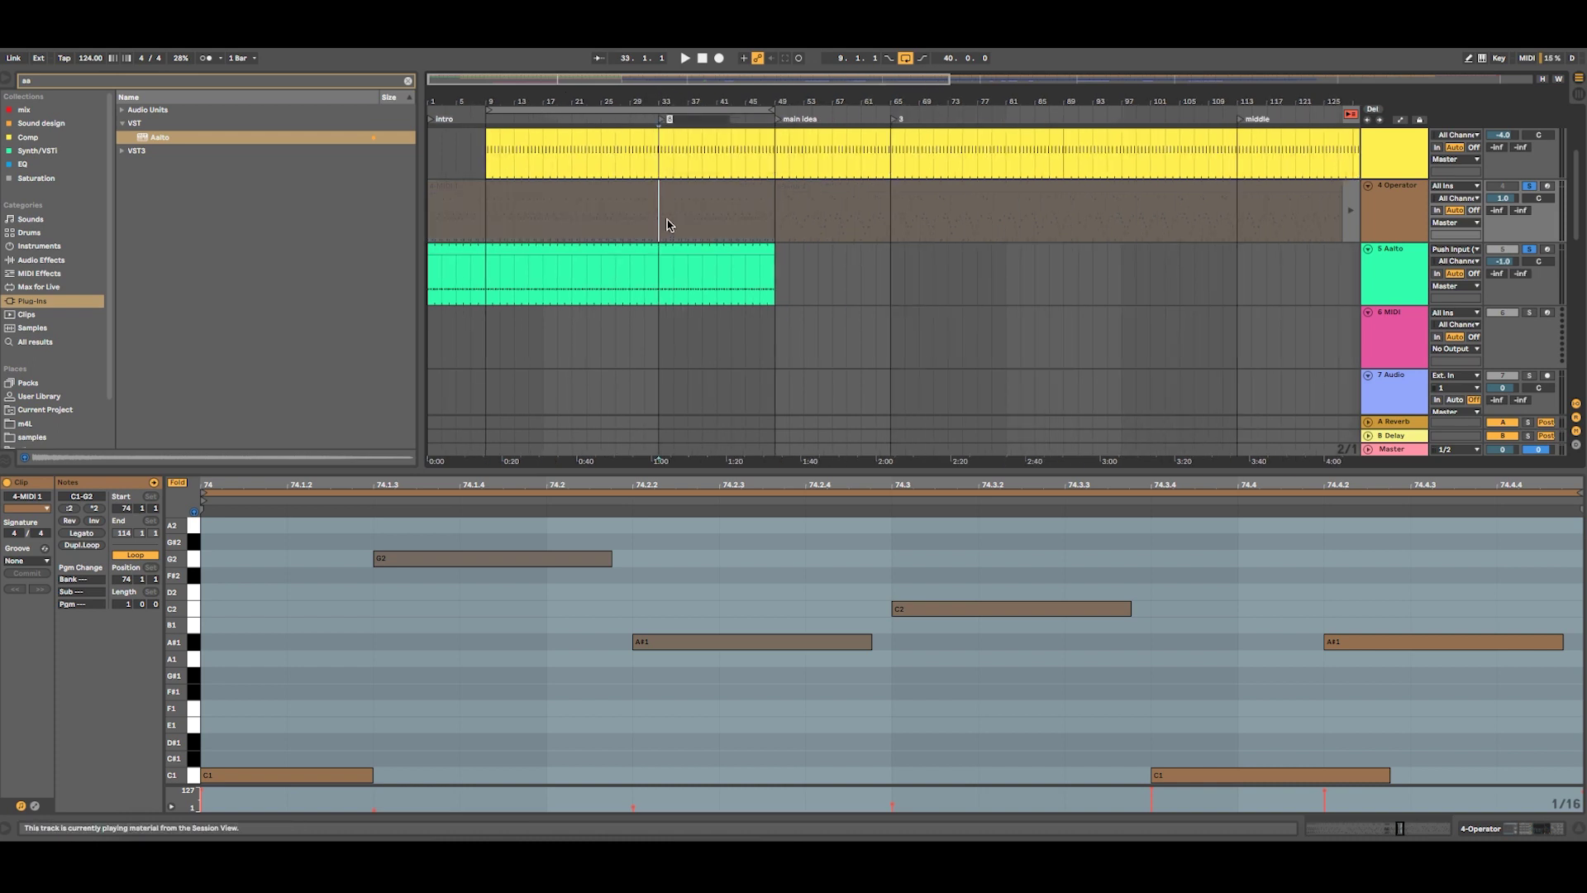
pyautogui.click(663, 233)
pyautogui.scroll(3, 658, 183)
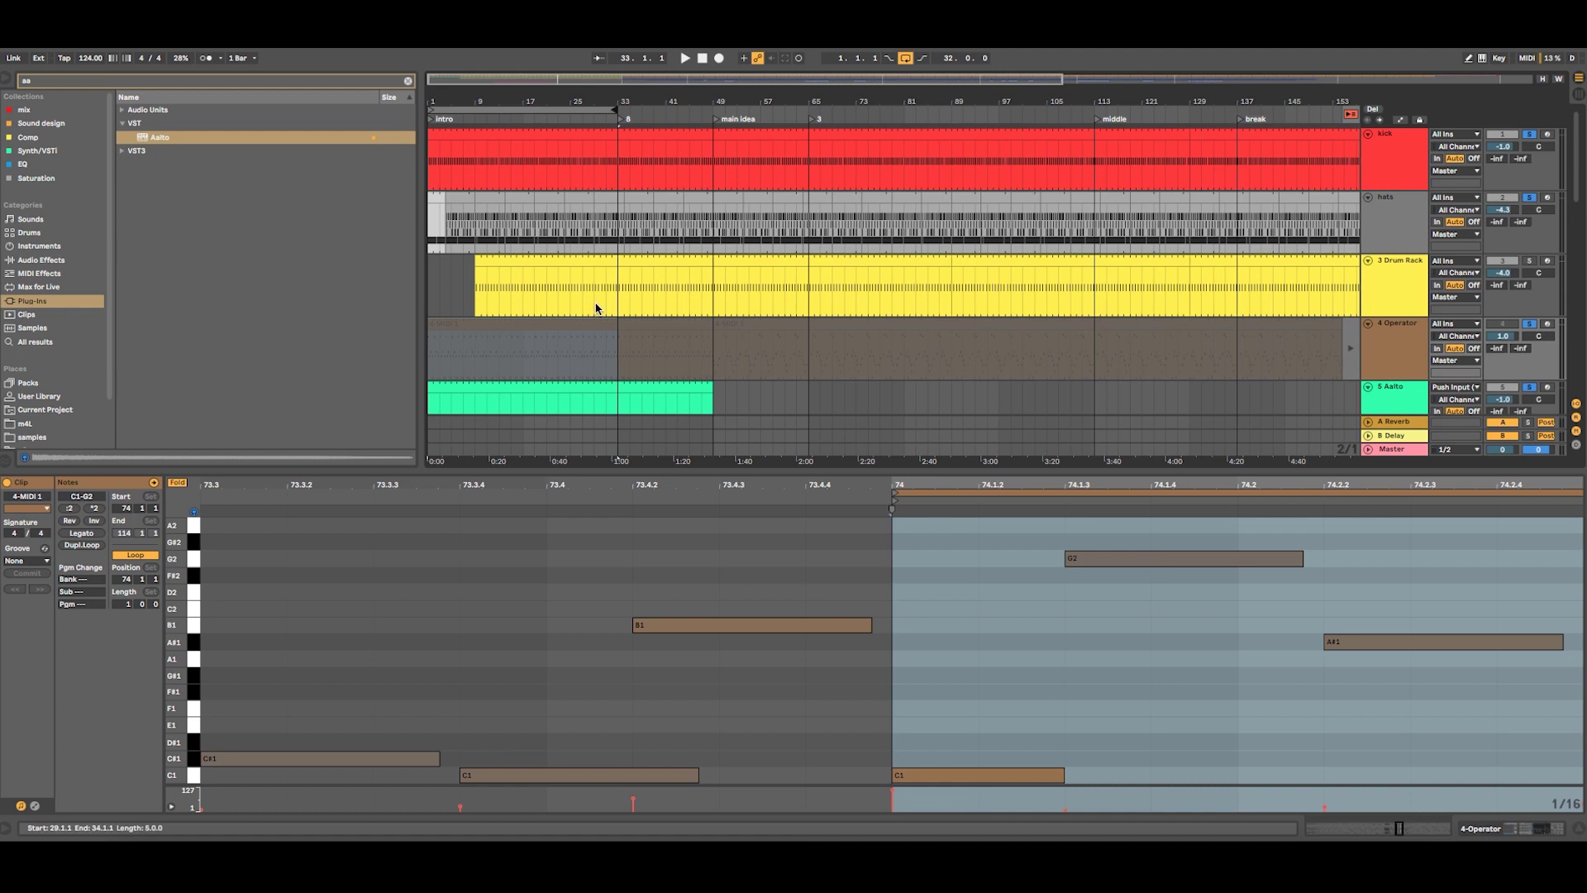
pyautogui.scroll(-2, 609, 363)
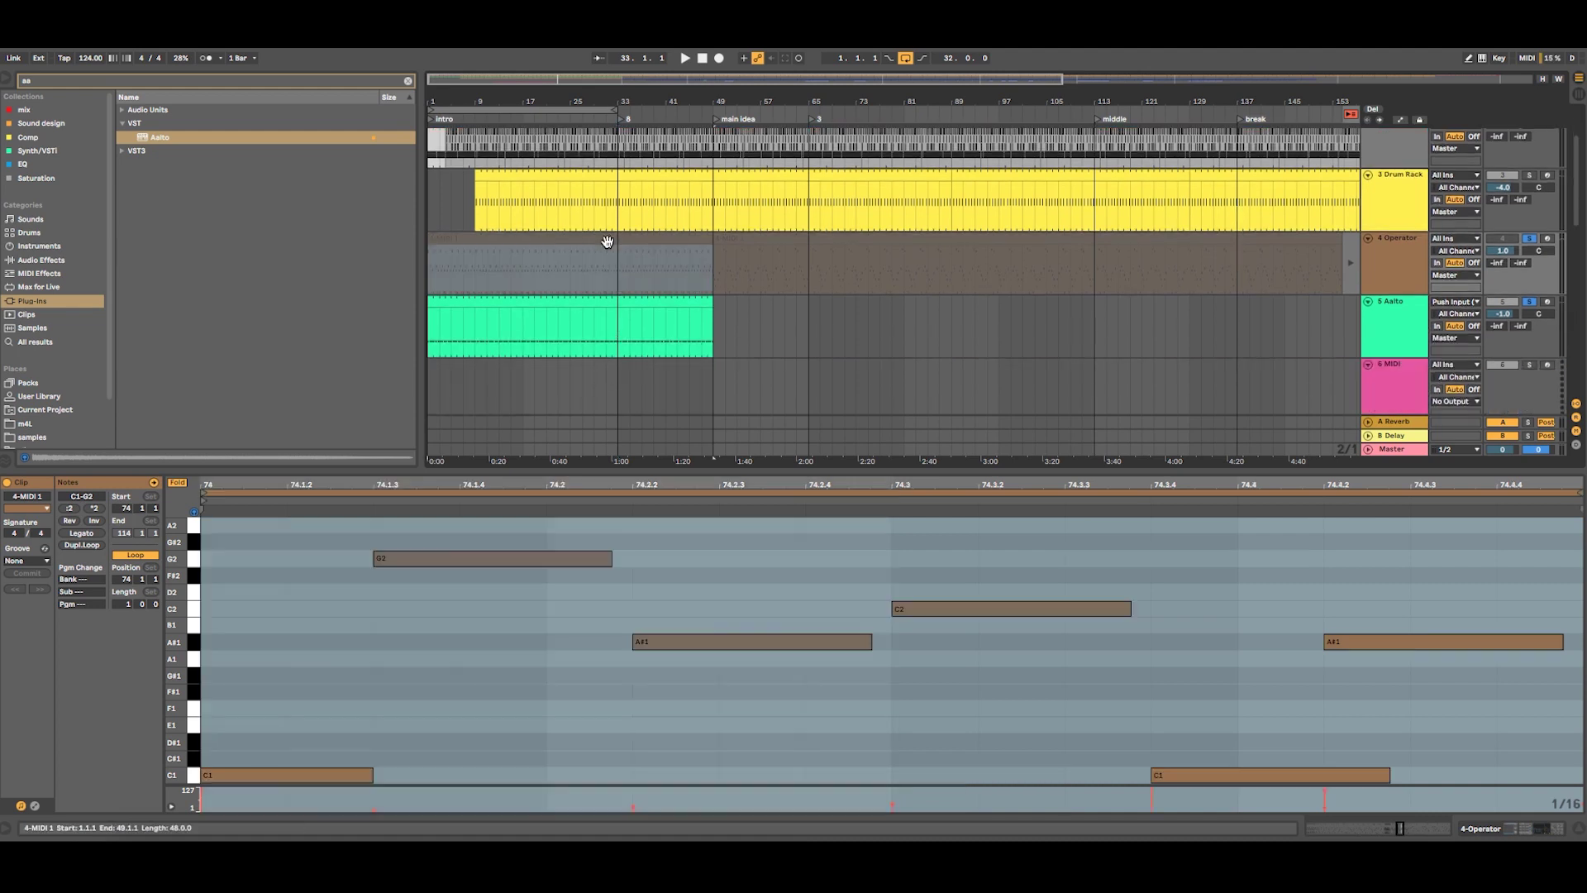
# Split the Aalto clip at bar 33 and select the section from bar 33 to bar 49
pyautogui.click(623, 345)
pyautogui.click(626, 325)
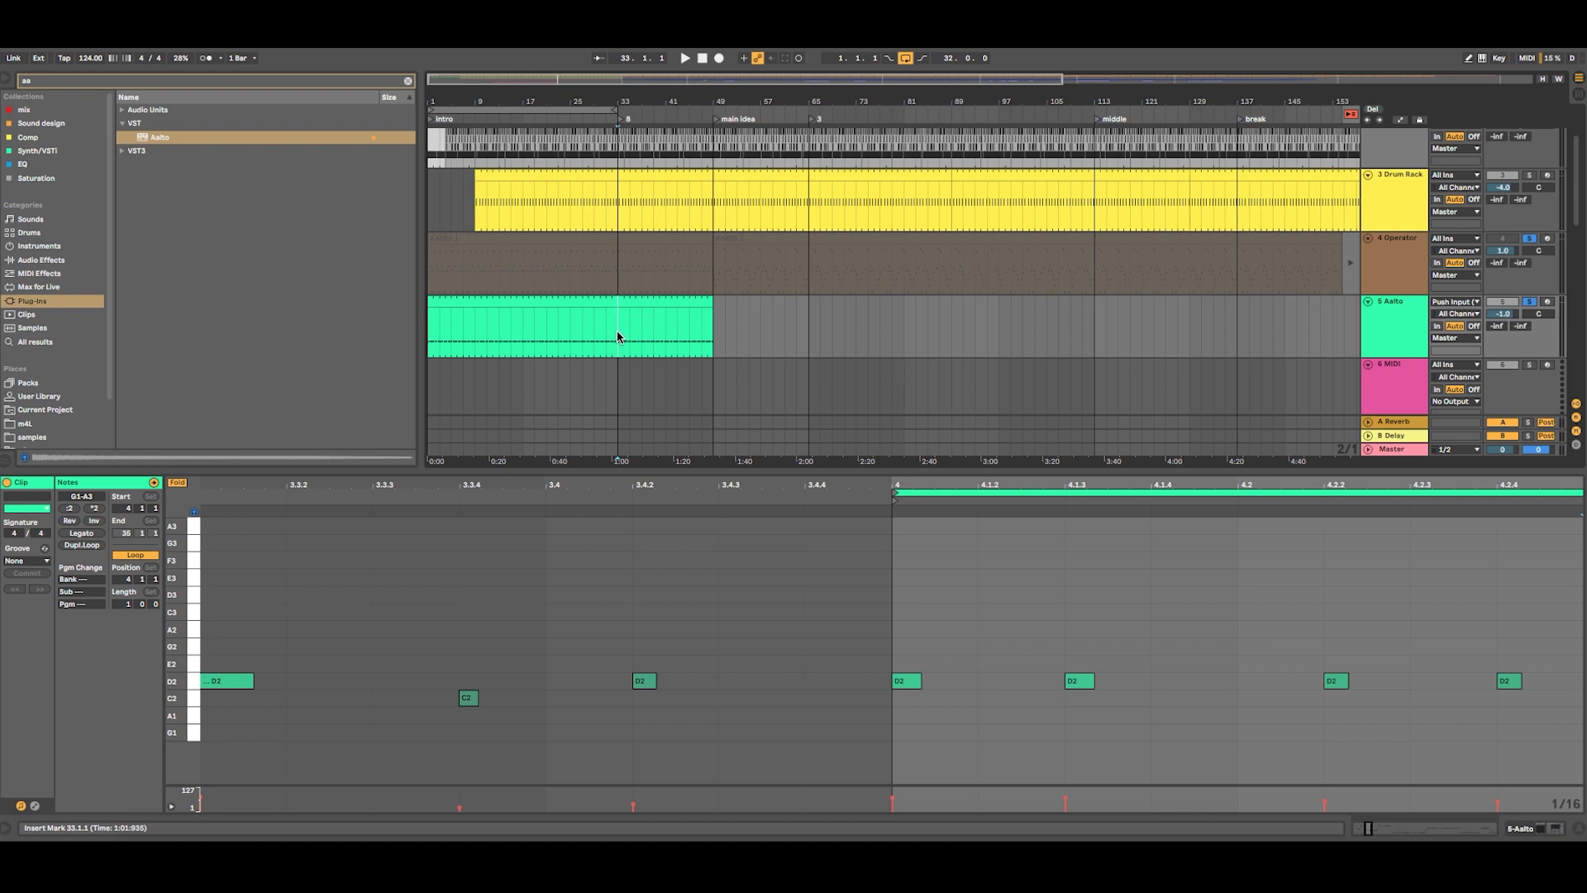
pyautogui.moveTo(626, 328); pyautogui.dragTo(637, 315)
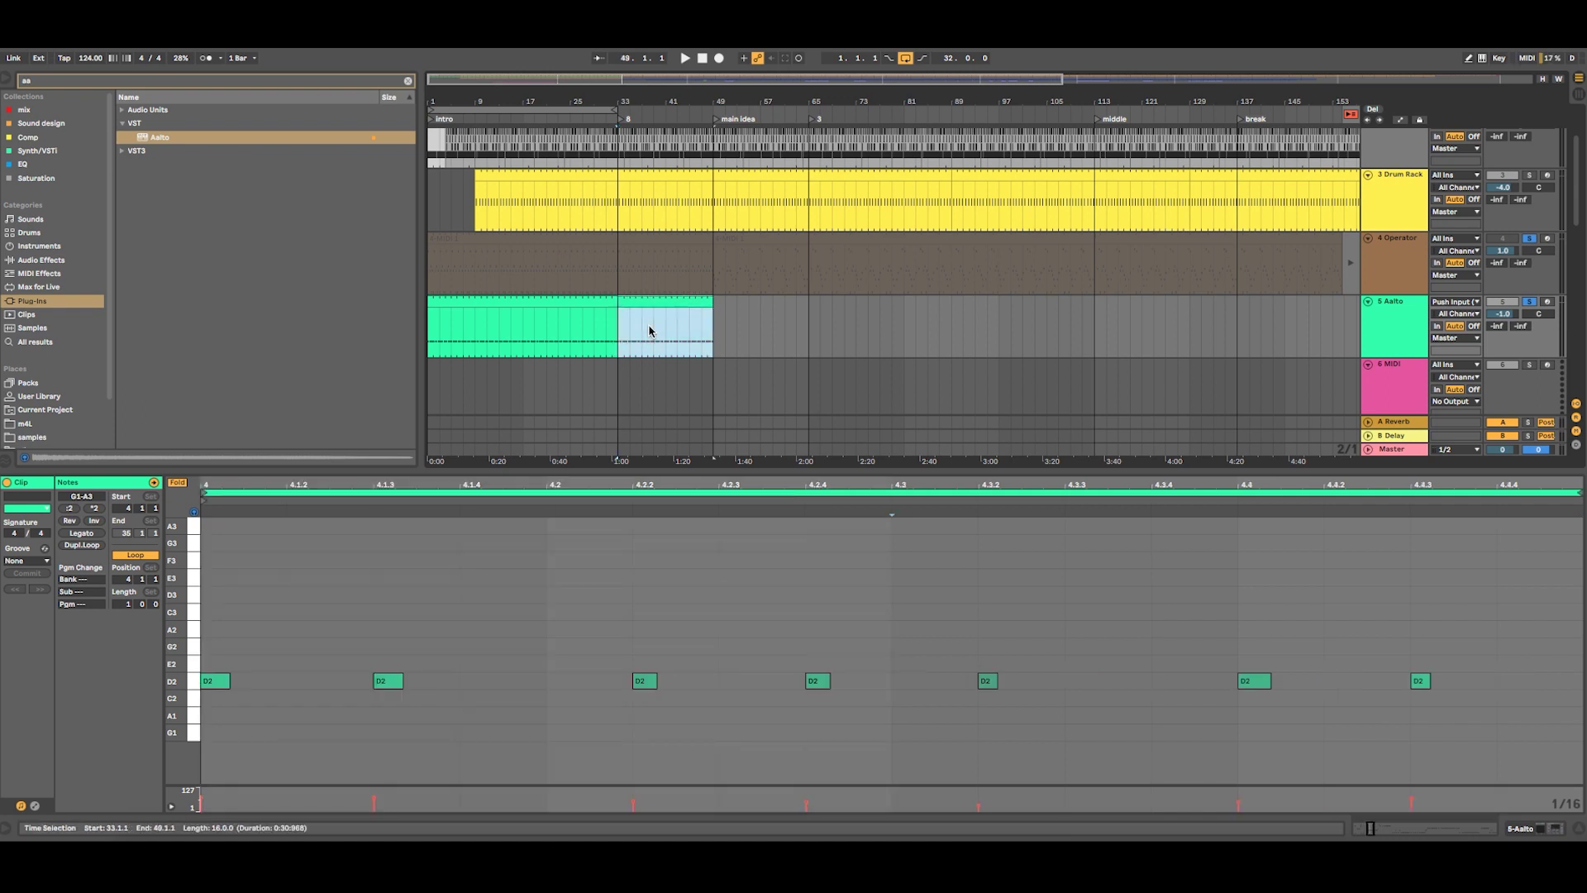
# Recolour the Aalto clip between bars 33 and 49 in a darker teal than the first section
pyautogui.moveTo(692, 484); pyautogui.dragTo(692, 364)
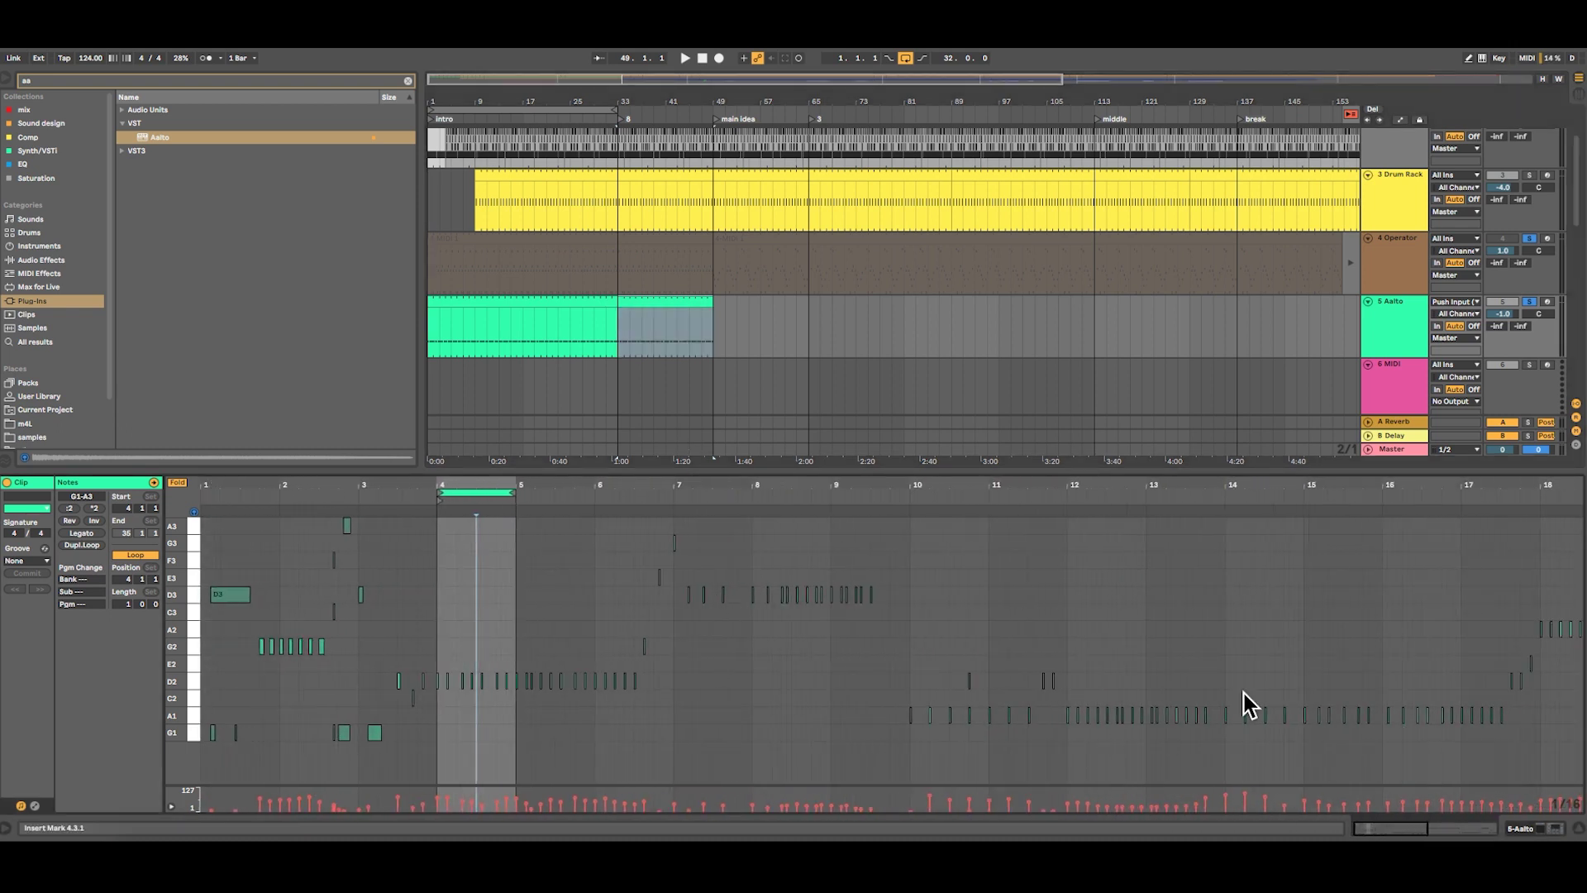
pyautogui.hscroll(3, 443, 679)
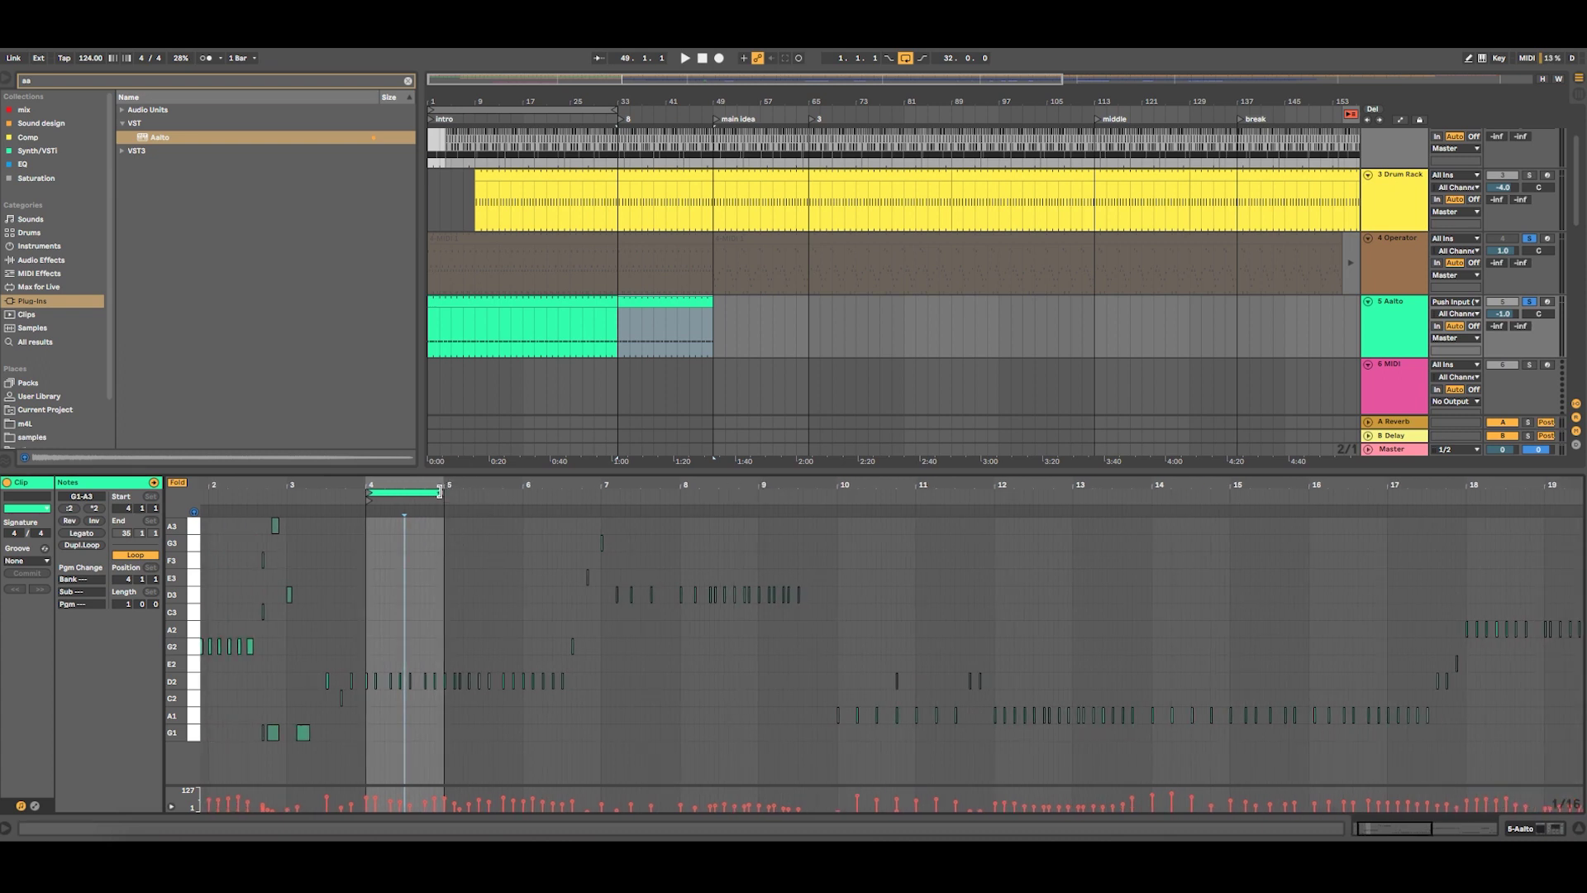
pyautogui.click(648, 301)
pyautogui.rightClick(659, 308)
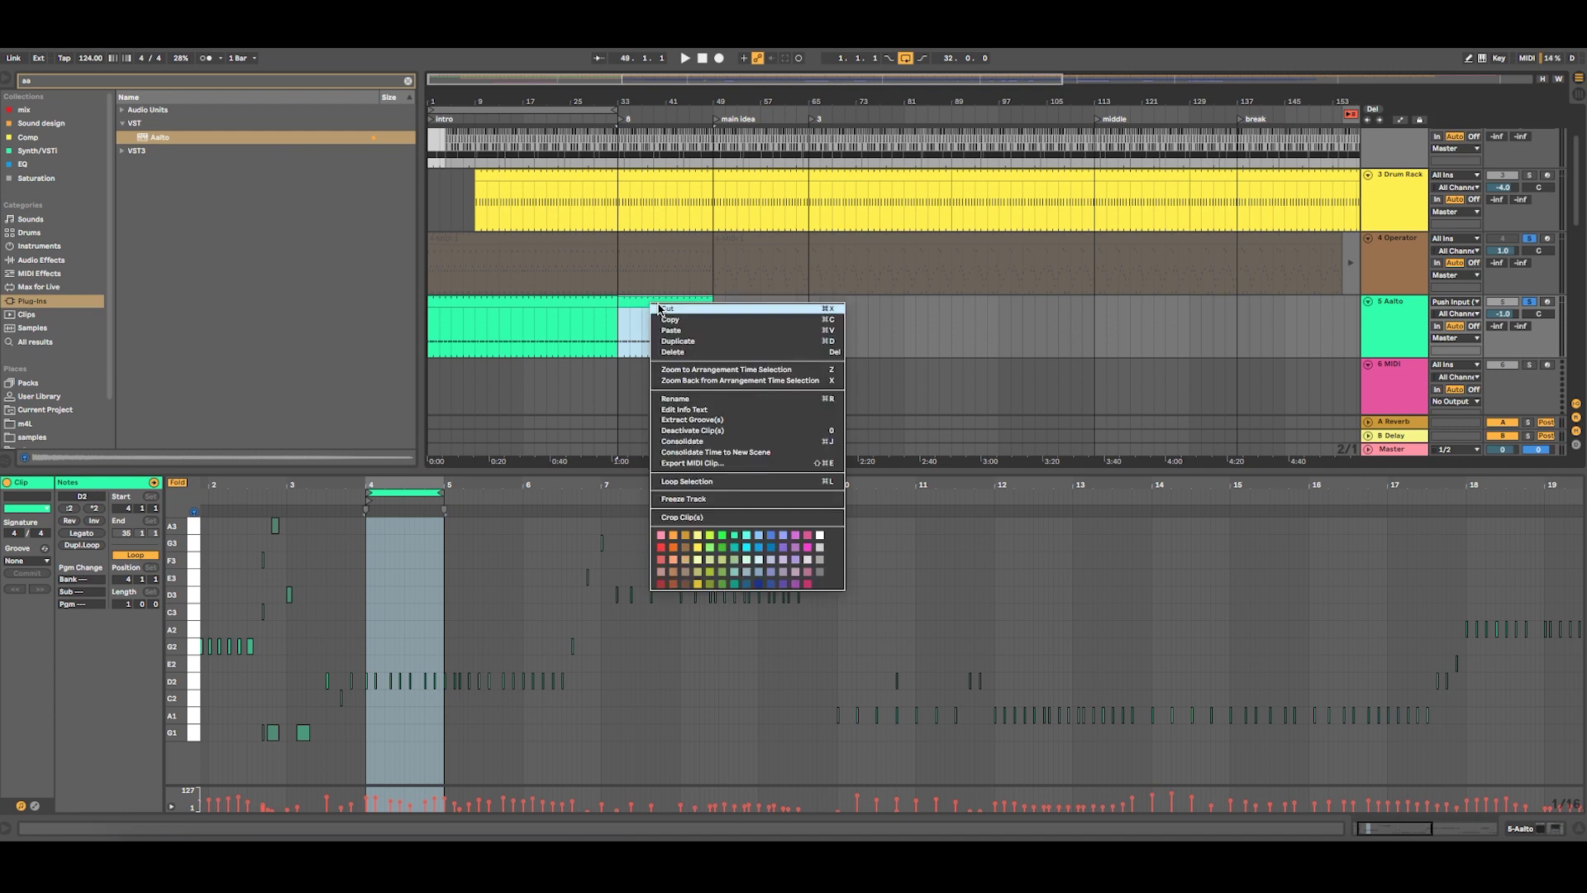
pyautogui.click(733, 537)
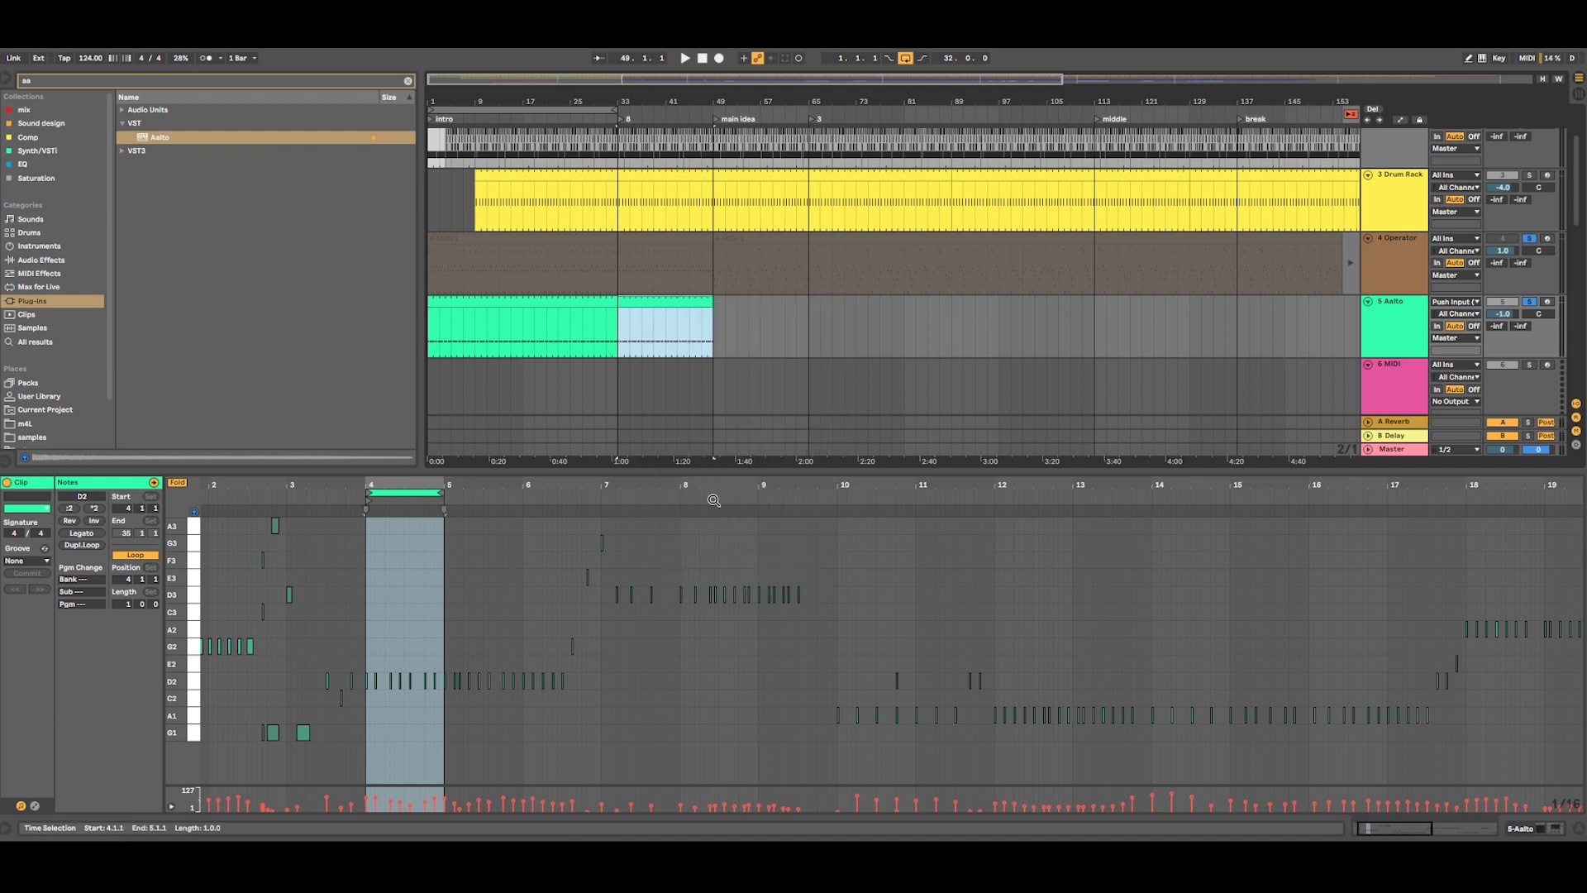
pyautogui.rightClick(639, 300)
pyautogui.click(725, 549)
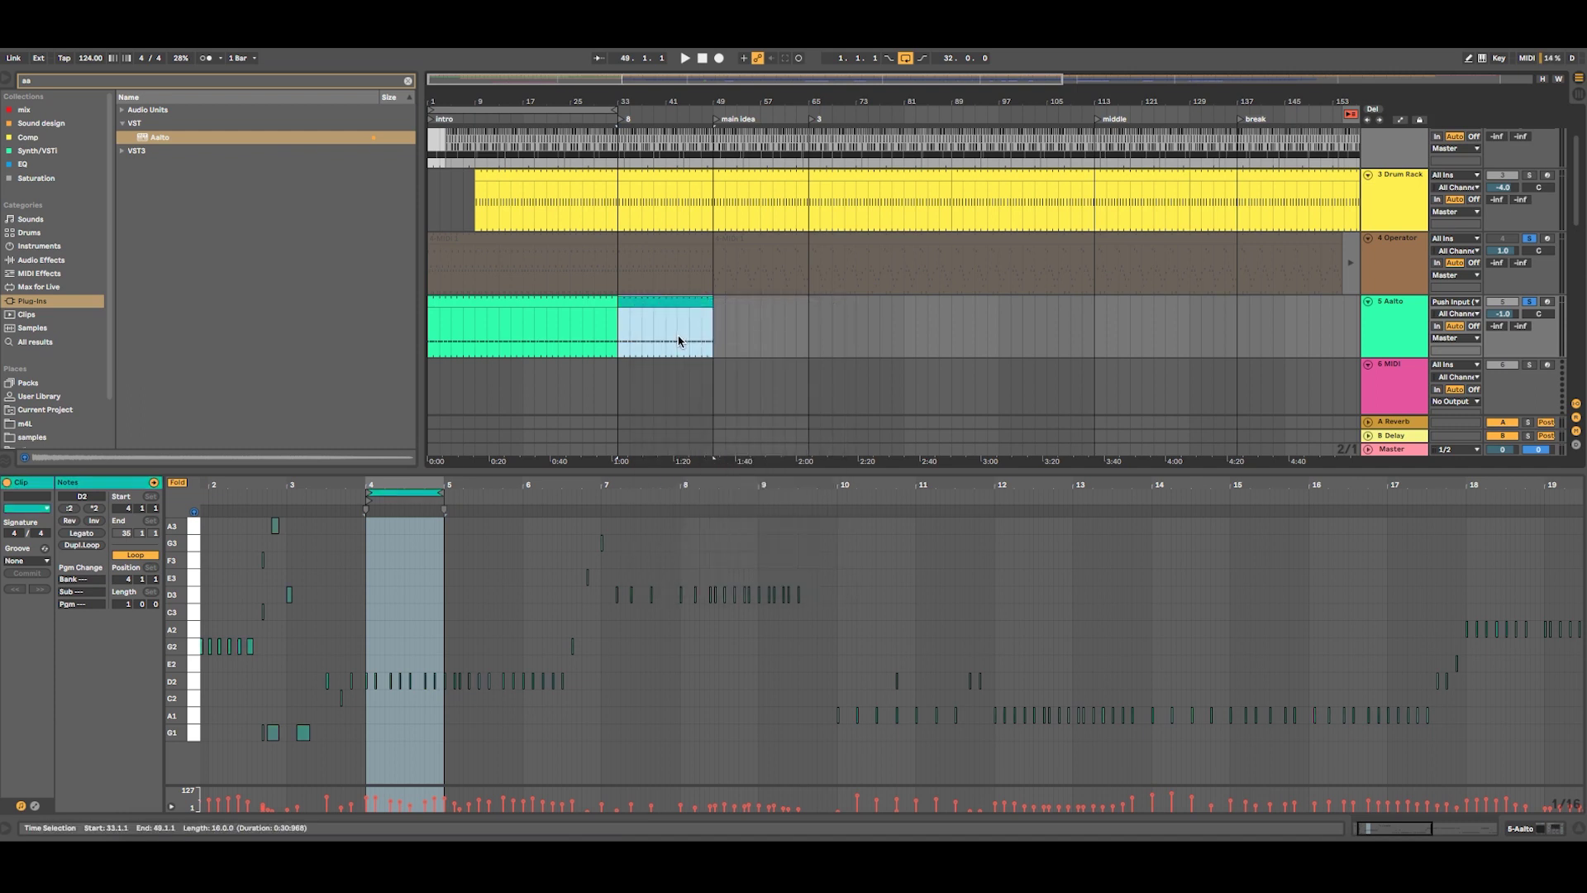
# Extend the teal Aalto clip's loop to two bars, select the D2 notes in its second bar, and audition it
pyautogui.moveTo(439, 493); pyautogui.dragTo(522, 494)
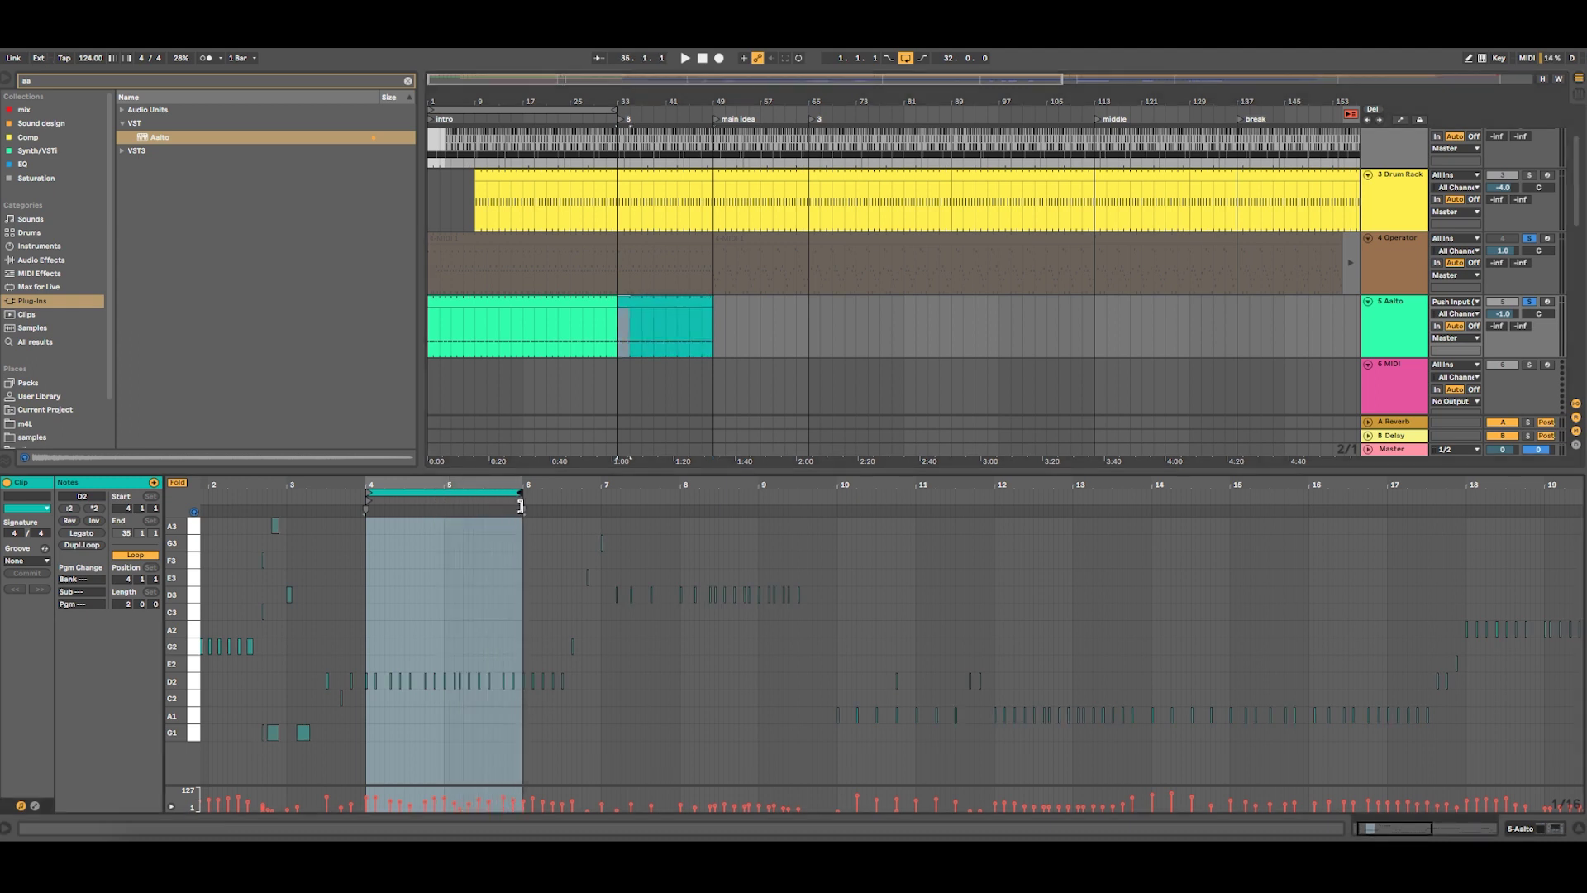
pyautogui.moveTo(444, 705); pyautogui.dragTo(518, 687)
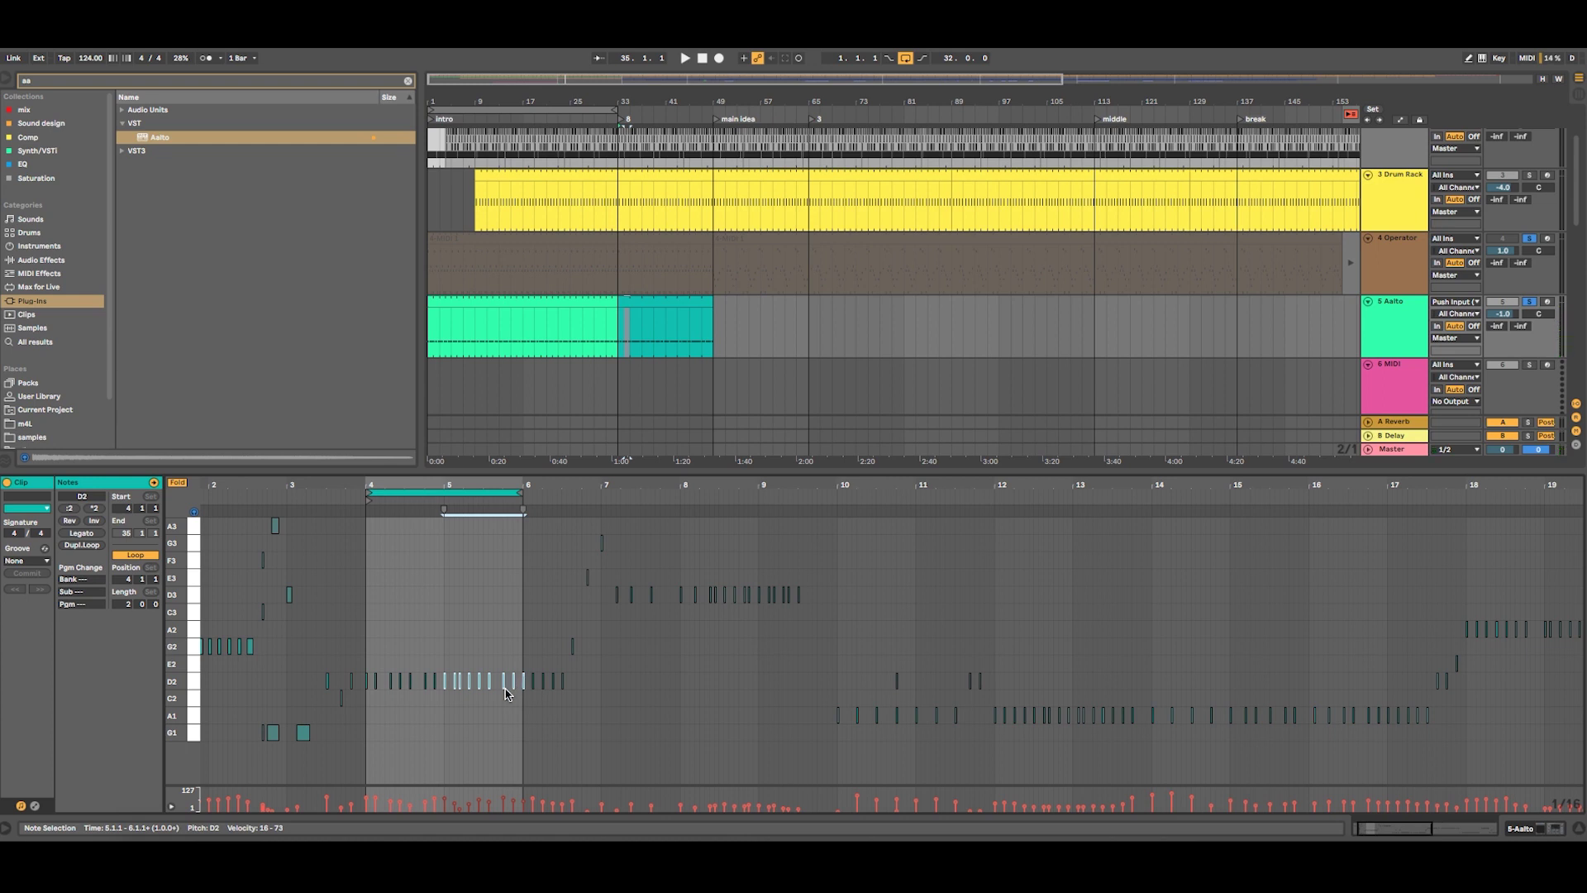
pyautogui.moveTo(439, 486); pyautogui.dragTo(479, 678)
pyautogui.press('space')
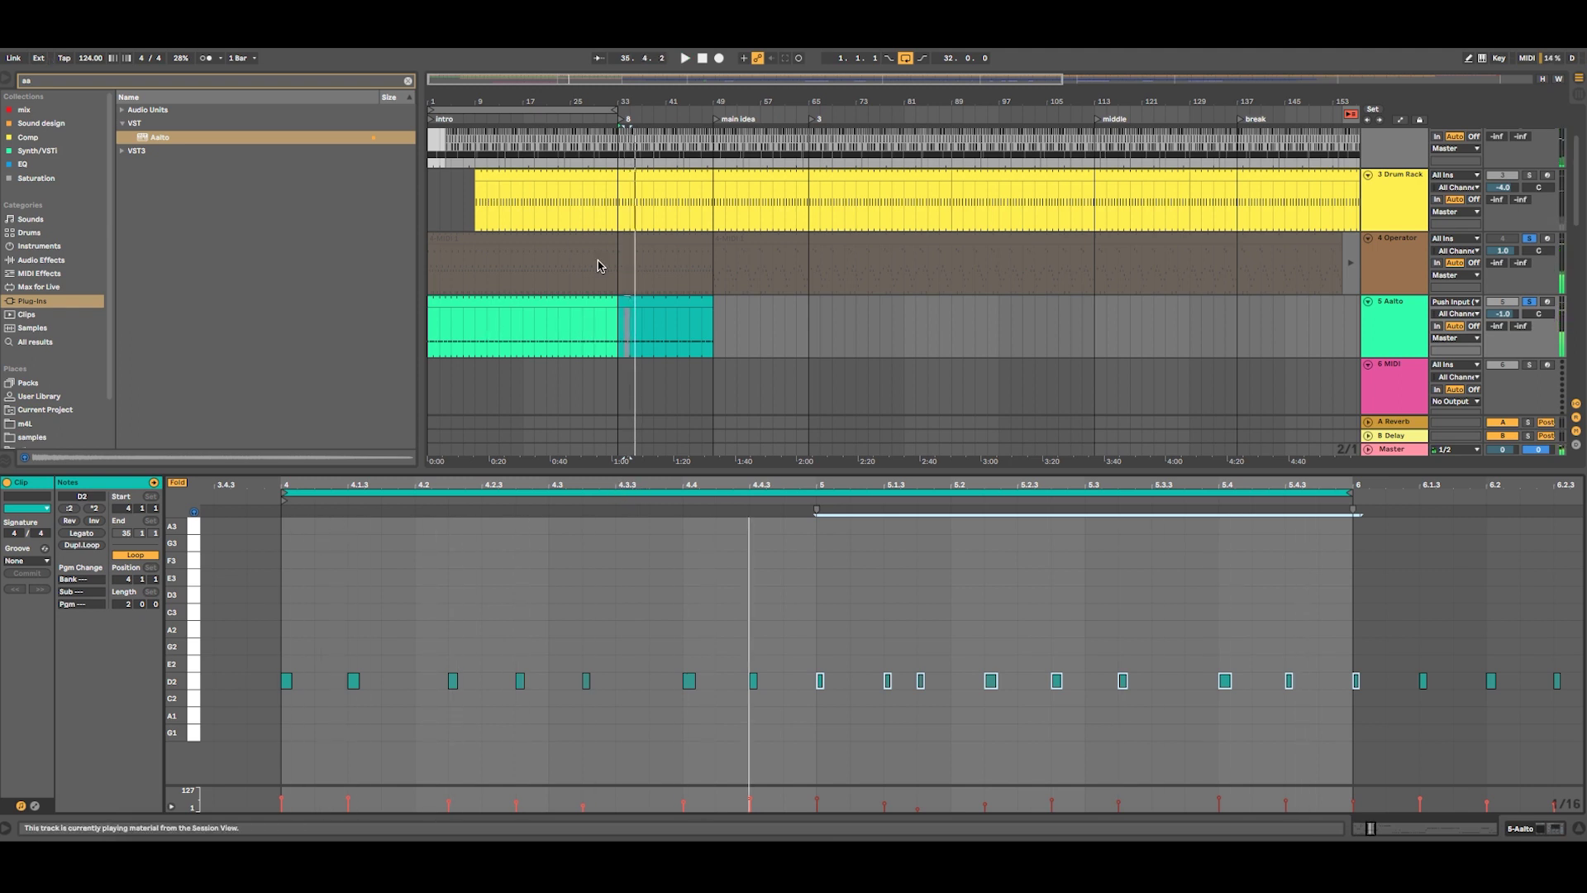
# Move the first two bars of the teal Aalto clip to bar 7 and duplicate the eight-bar pattern from bar 1 up to bar 33
pyautogui.click(630, 349)
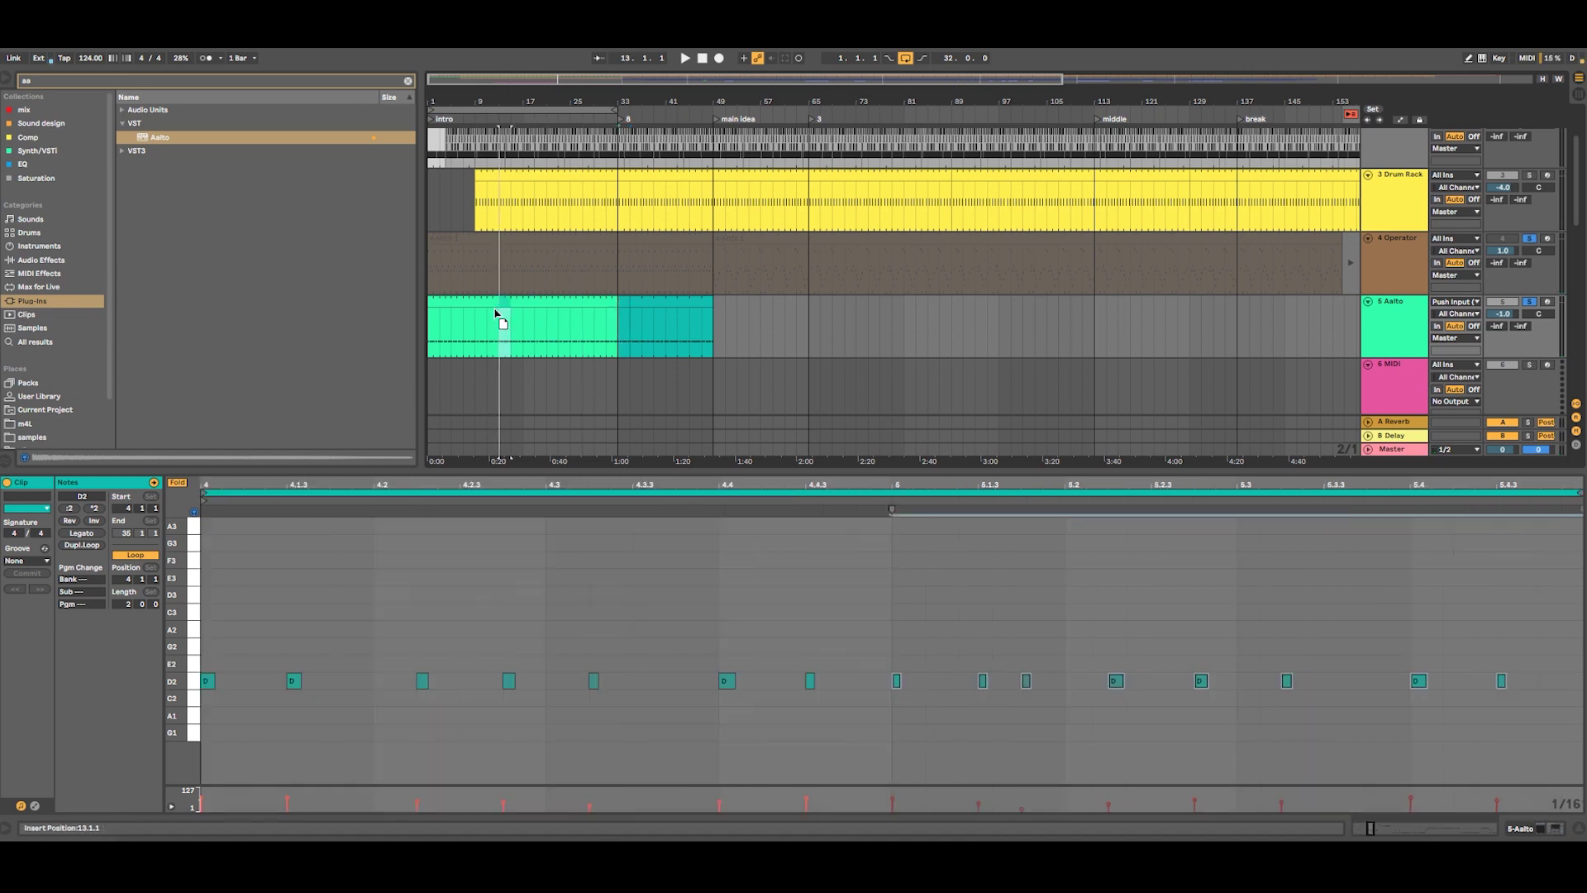
pyautogui.click(469, 321)
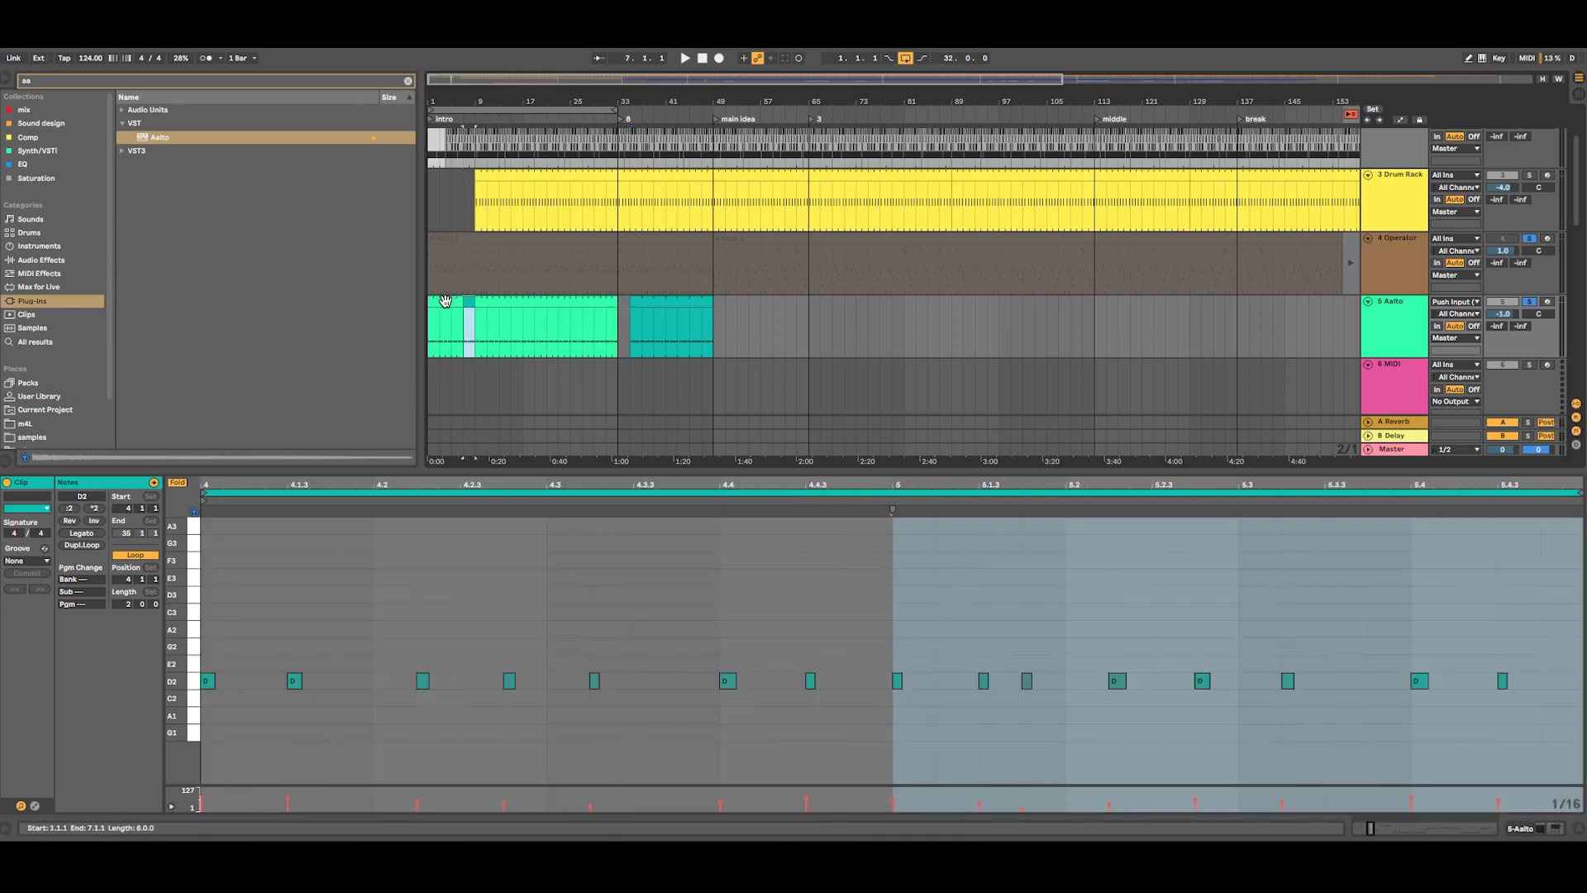
pyautogui.click(444, 300)
pyautogui.hotkey('ctrl', 'd')
pyautogui.hotkey('ctrl', 'd')
pyautogui.hotkey('ctrl', 'd')
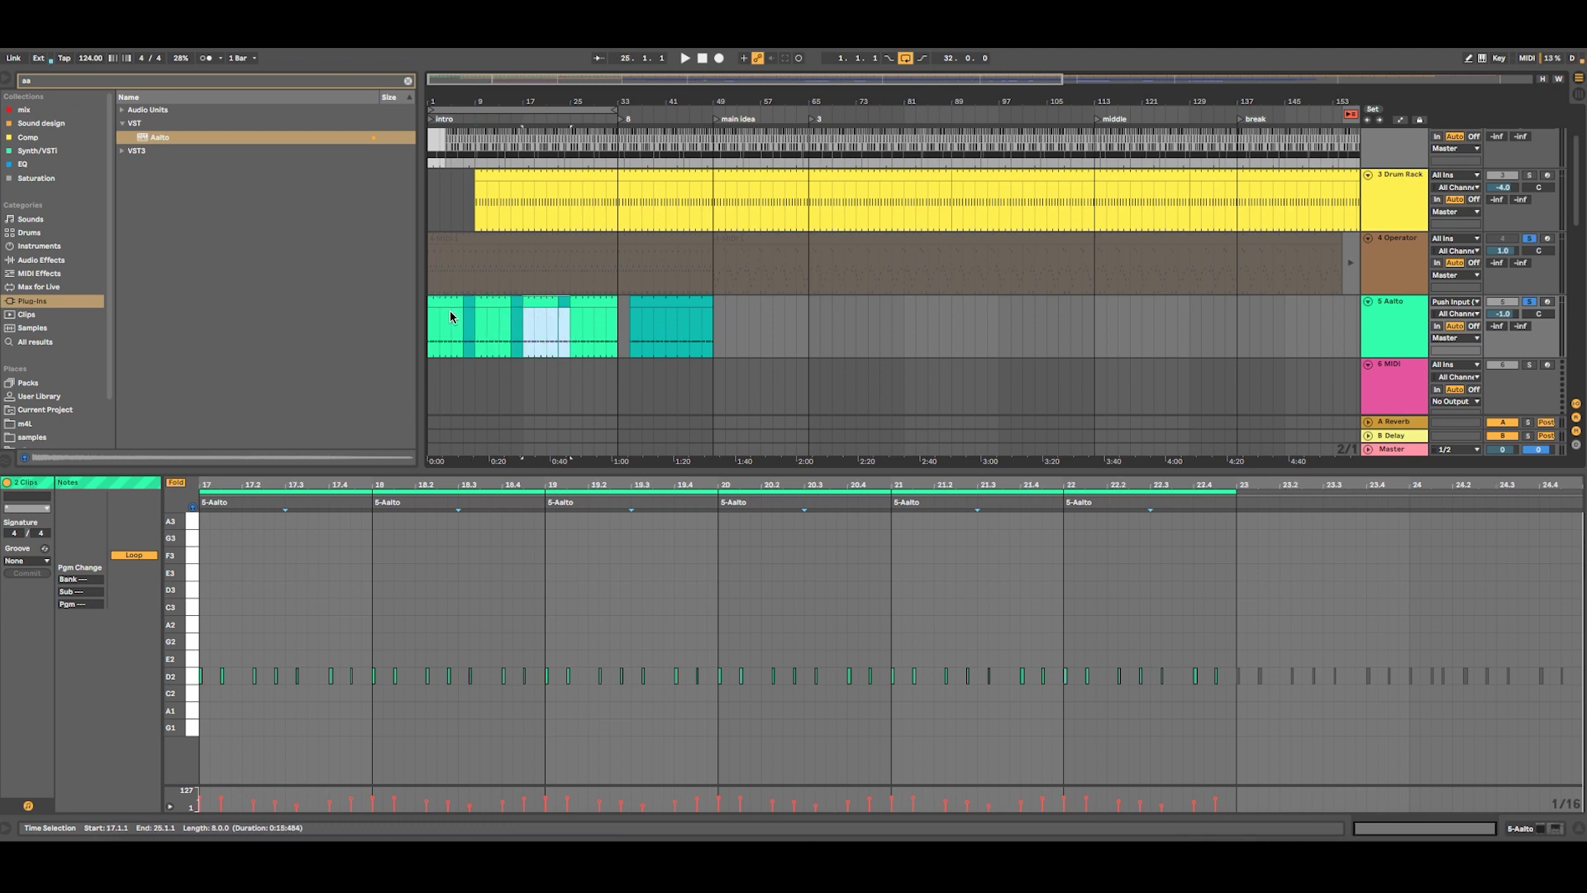
# Shift the loop of the Aalto clip at bars 15 to 17 to start at 5.1.1 and recolour the clip cyan
pyautogui.click(446, 314)
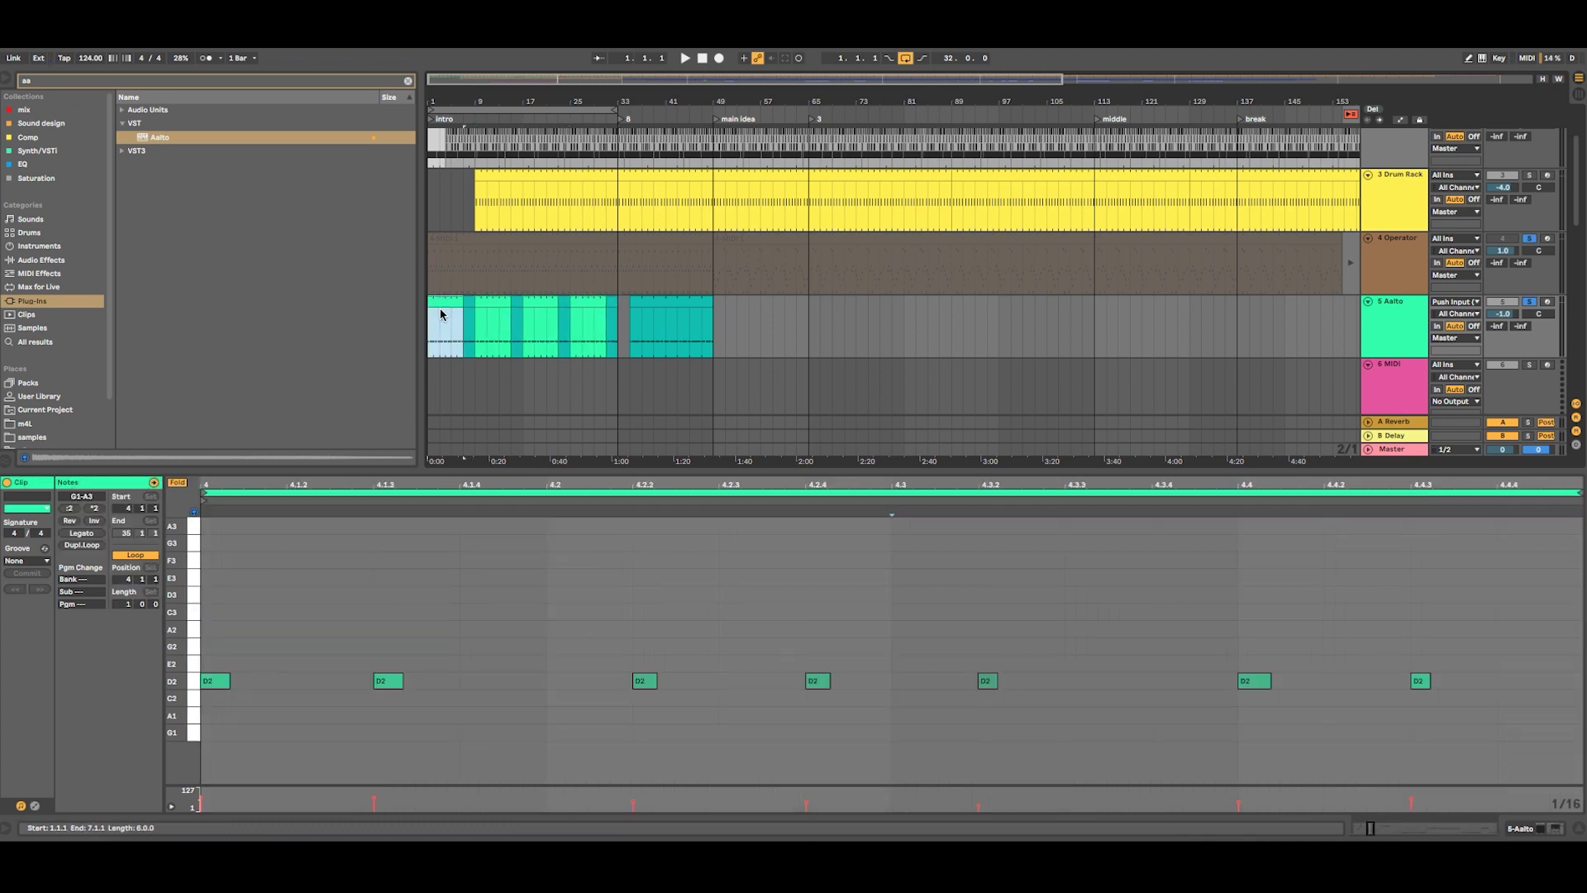
pyautogui.click(517, 301)
pyautogui.moveTo(565, 483); pyautogui.dragTo(531, 497)
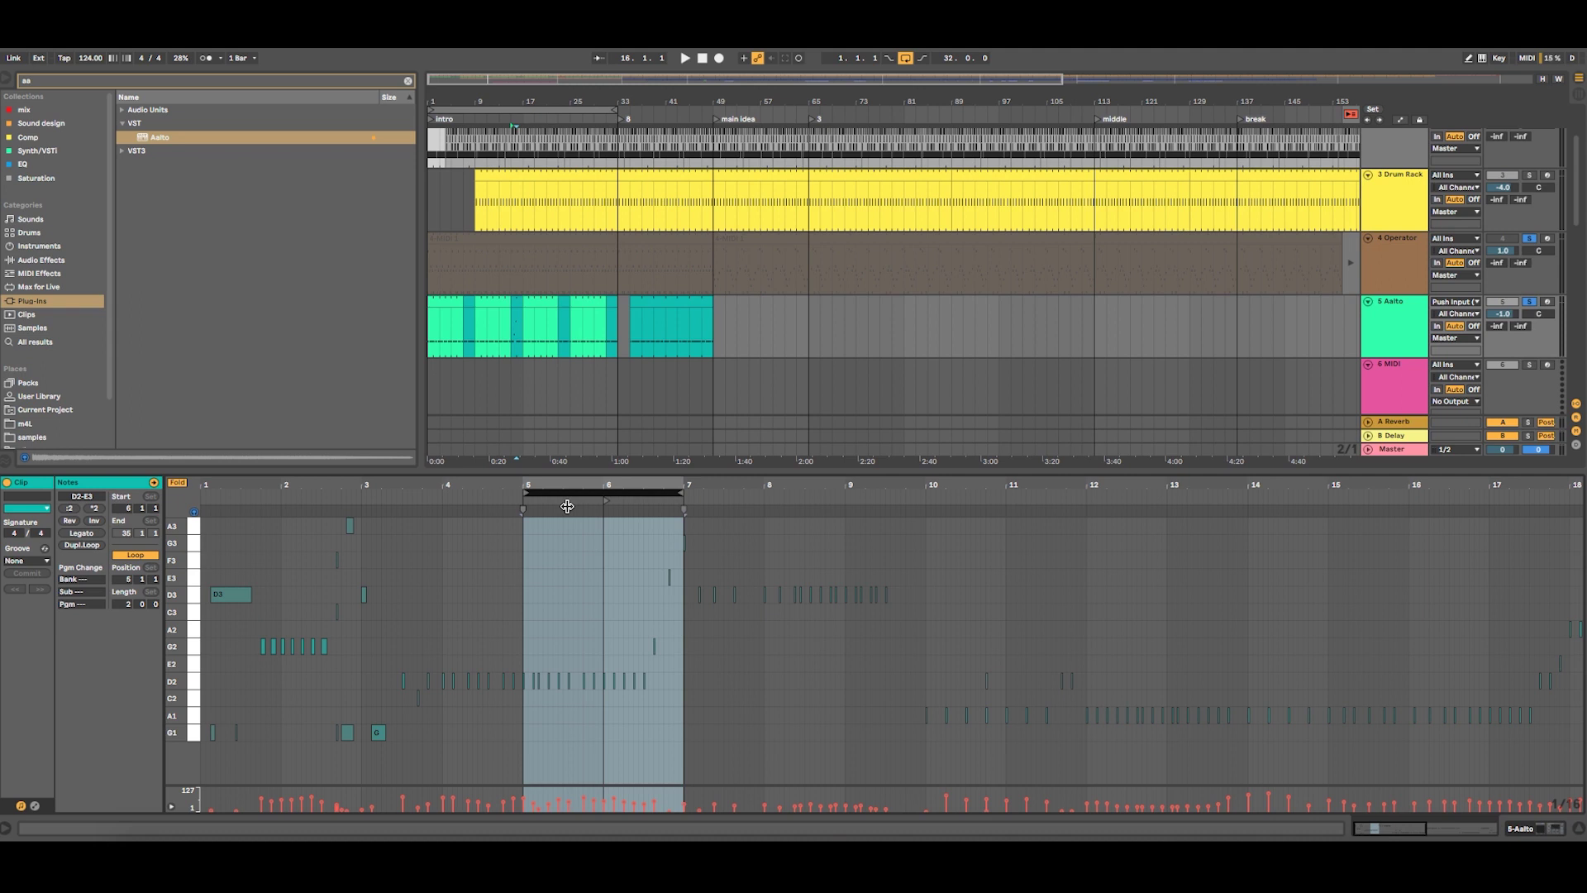
pyautogui.rightClick(519, 302)
pyautogui.click(624, 538)
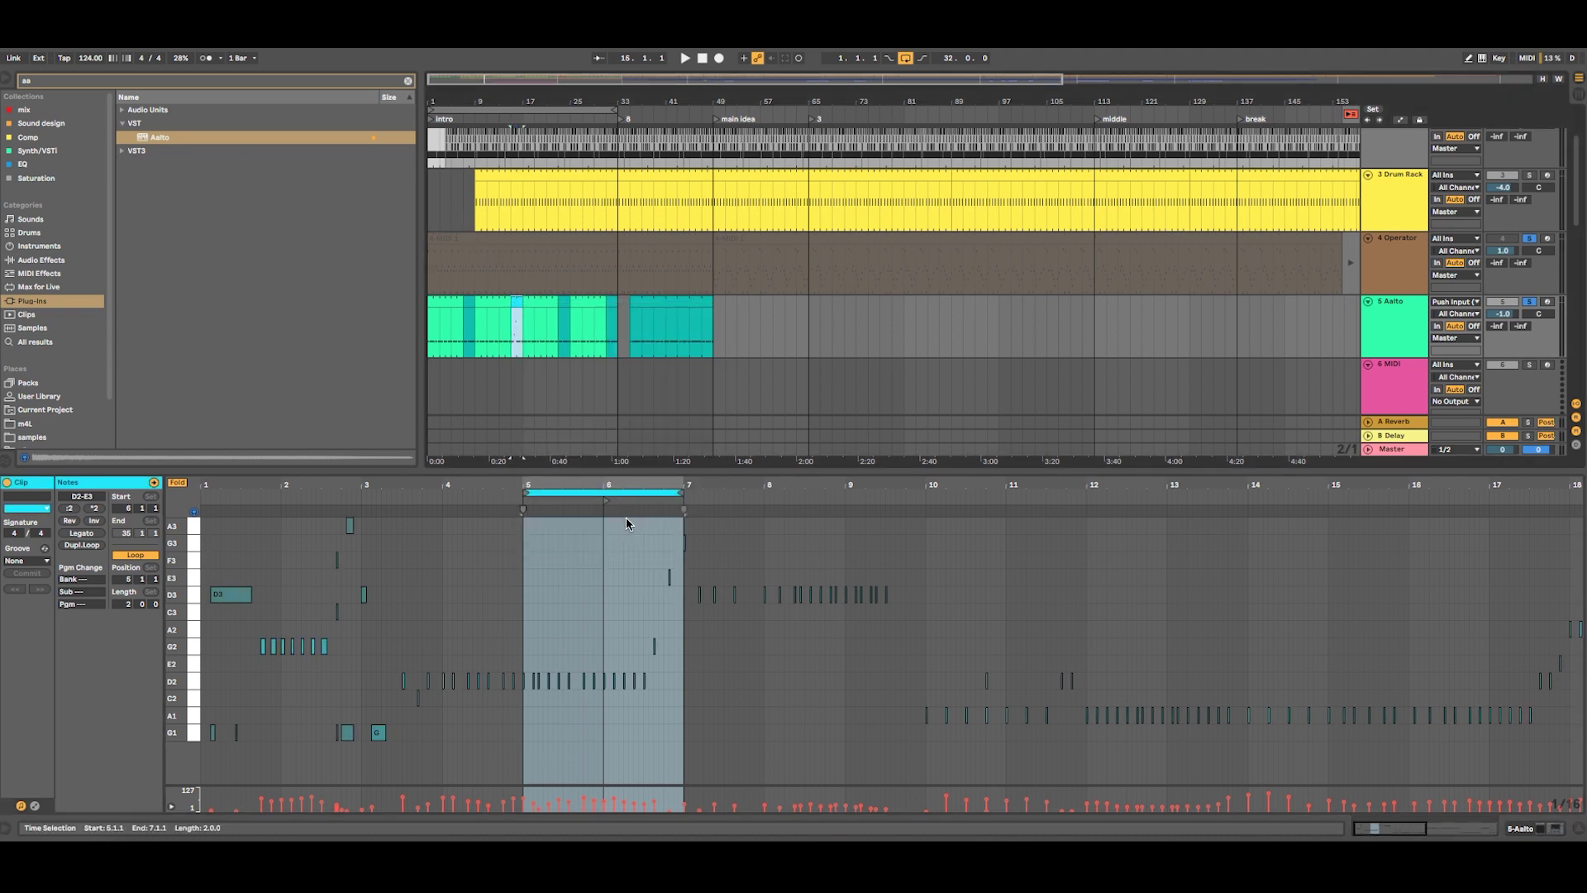
# Duplicate the first 16 bars of Aalto clips up to bar 33, and shift the last cyan clip's loop to start at 6.1.1
pyautogui.keyDown('shift'); pyautogui.click(450, 302); pyautogui.keyUp('shift')
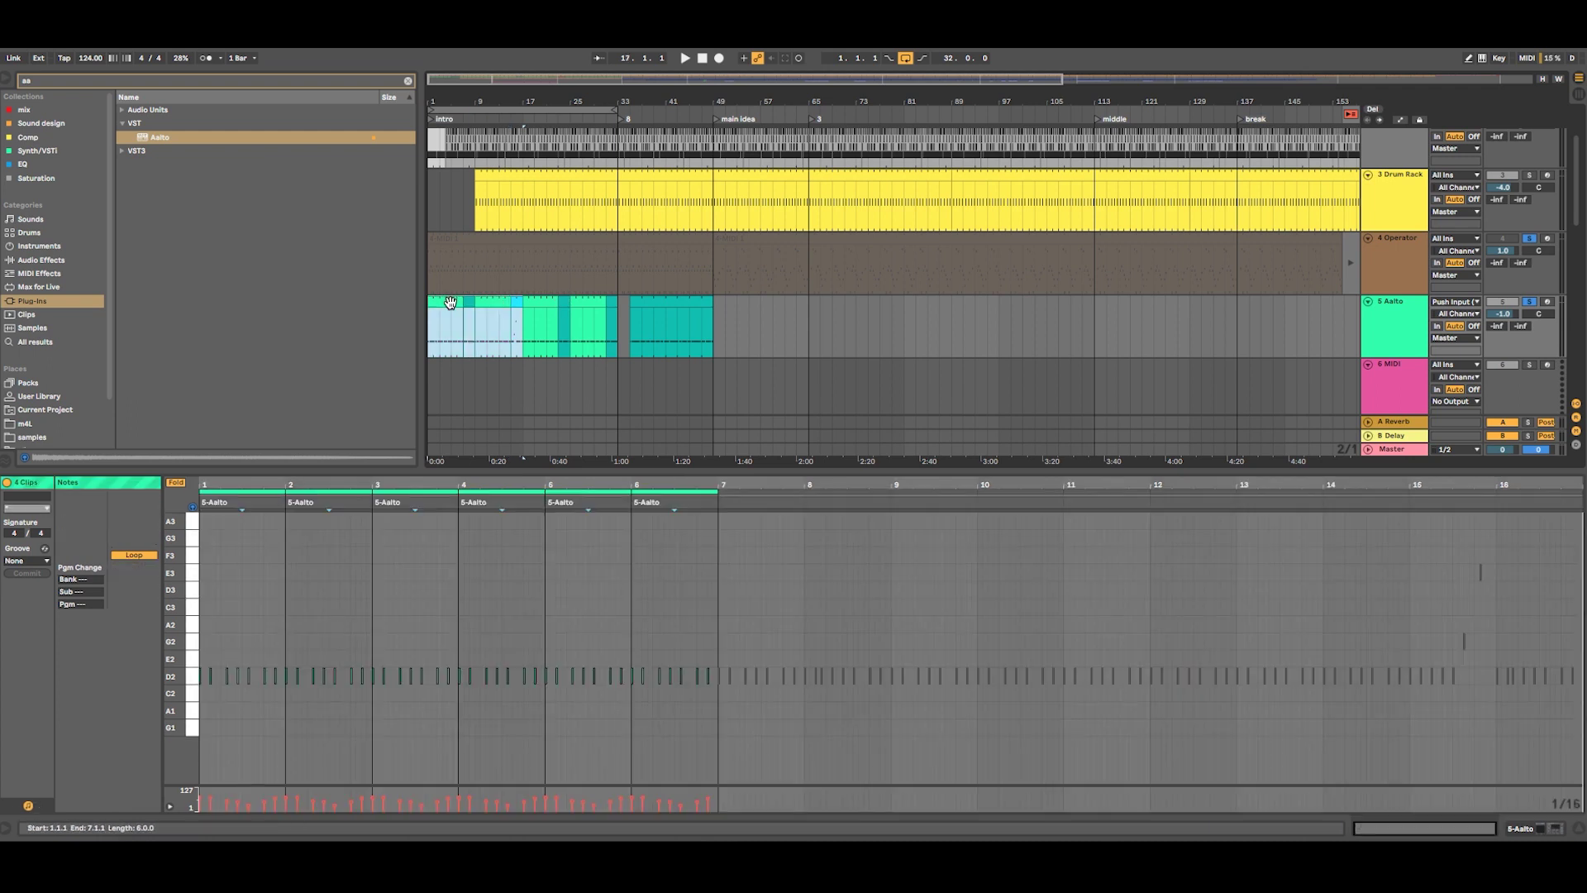
pyautogui.click(453, 316)
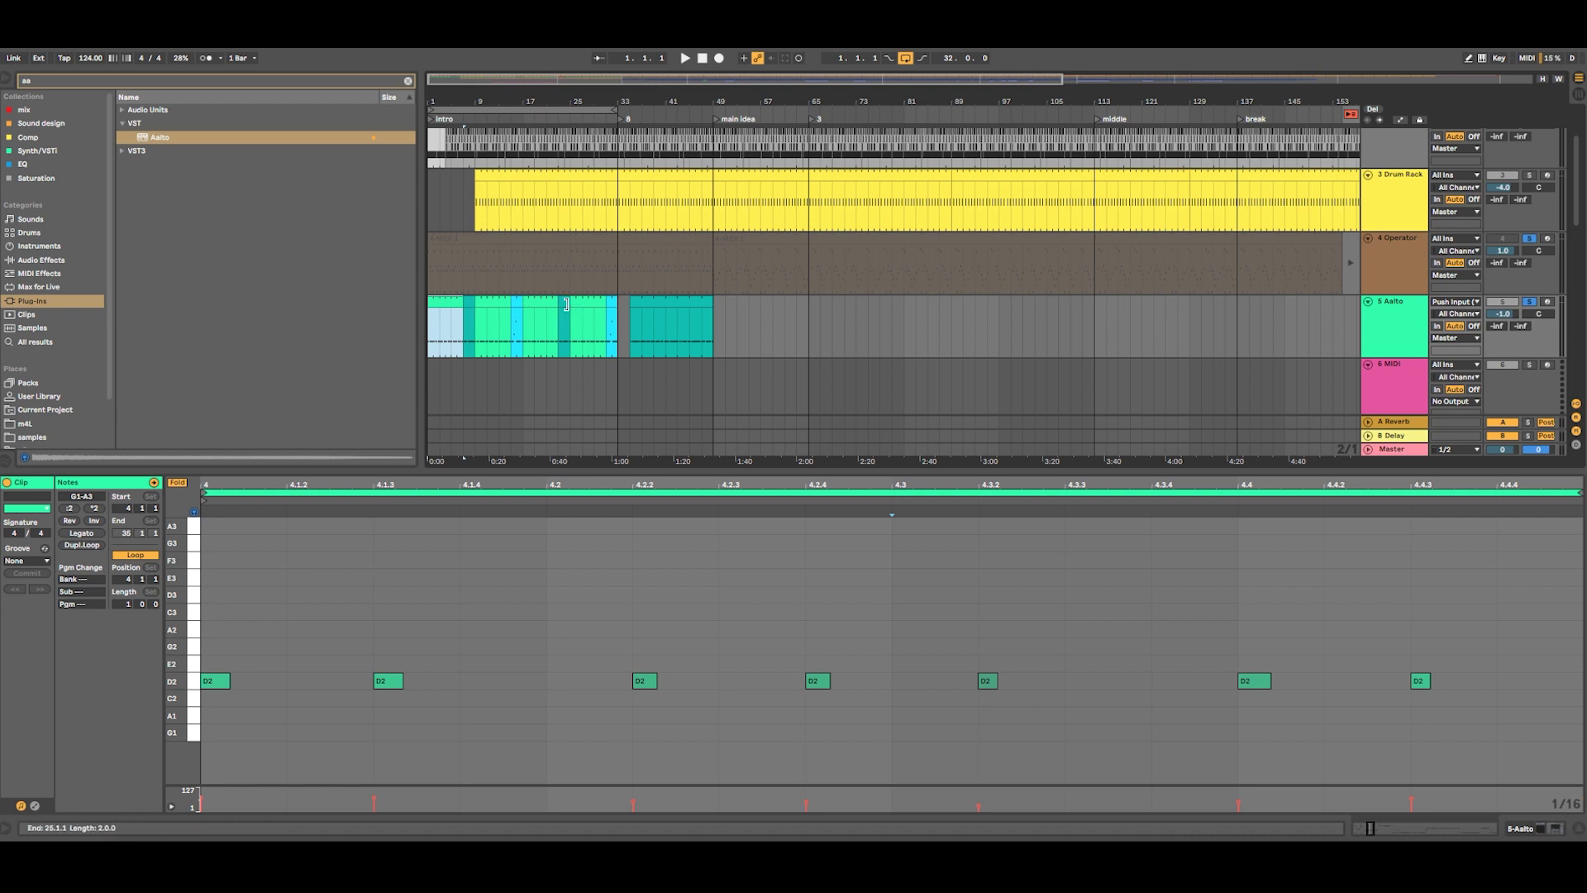
pyautogui.click(611, 335)
pyautogui.moveTo(736, 487)
pyautogui.mouseDown()
pyautogui.moveTo(634, 487)
pyautogui.moveTo(721, 504)
pyautogui.mouseUp()
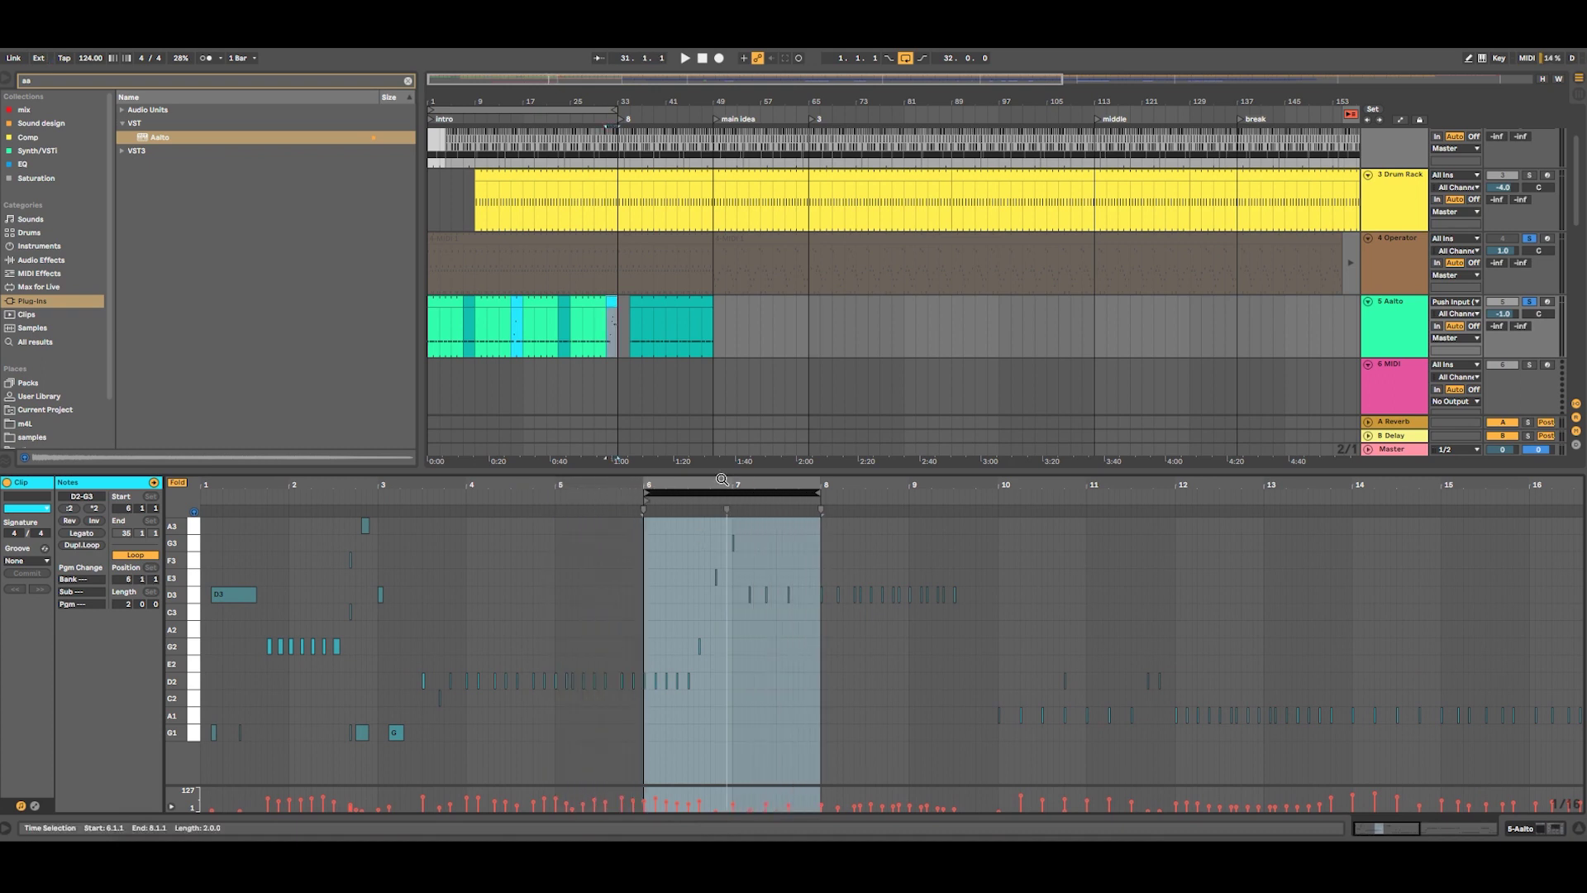
# Play the arrangement from bar 1 and look over the Drum Rack and hats tracks
pyautogui.click(429, 120)
pyautogui.press('space')
pyautogui.click(1411, 198)
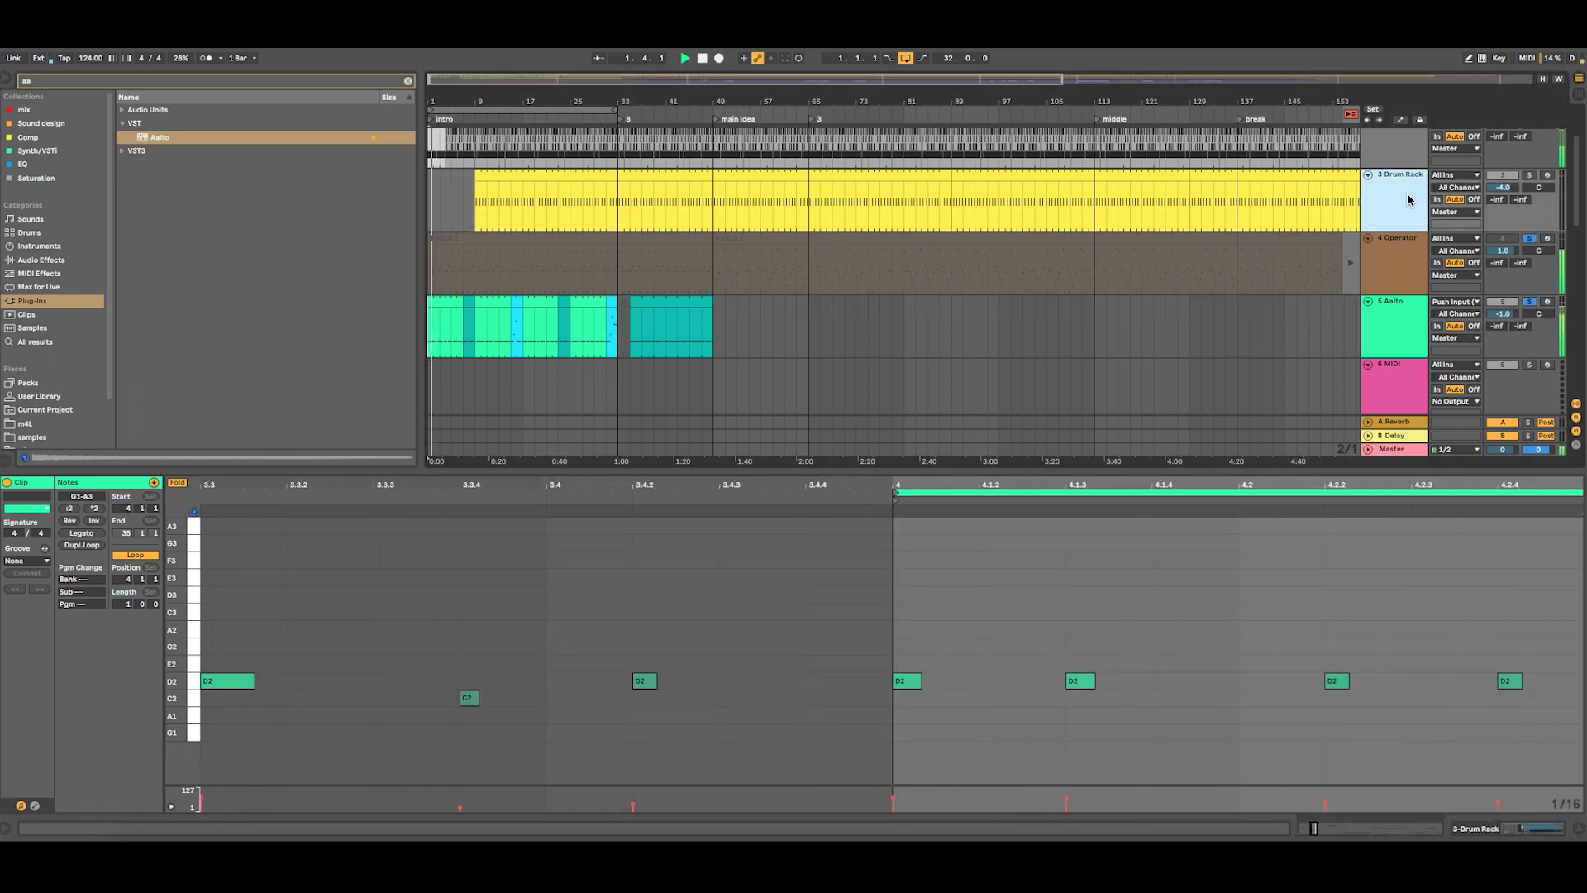
pyautogui.scroll(3, 1405, 203)
pyautogui.click(1400, 209)
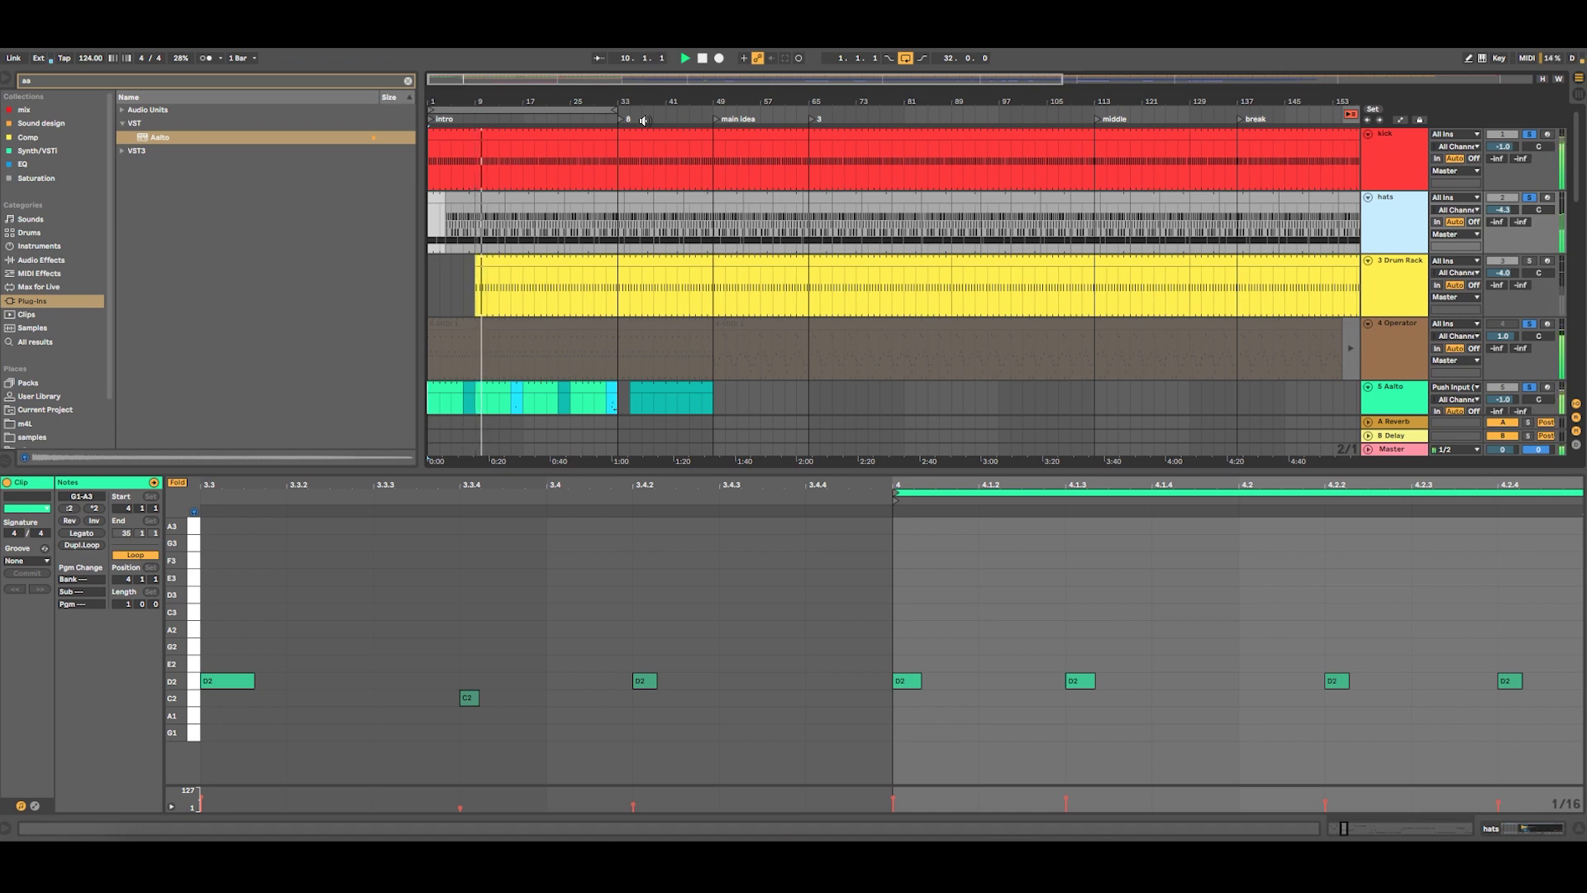
pyautogui.scroll(-3, 657, 177)
pyautogui.scroll(3, 725, 175)
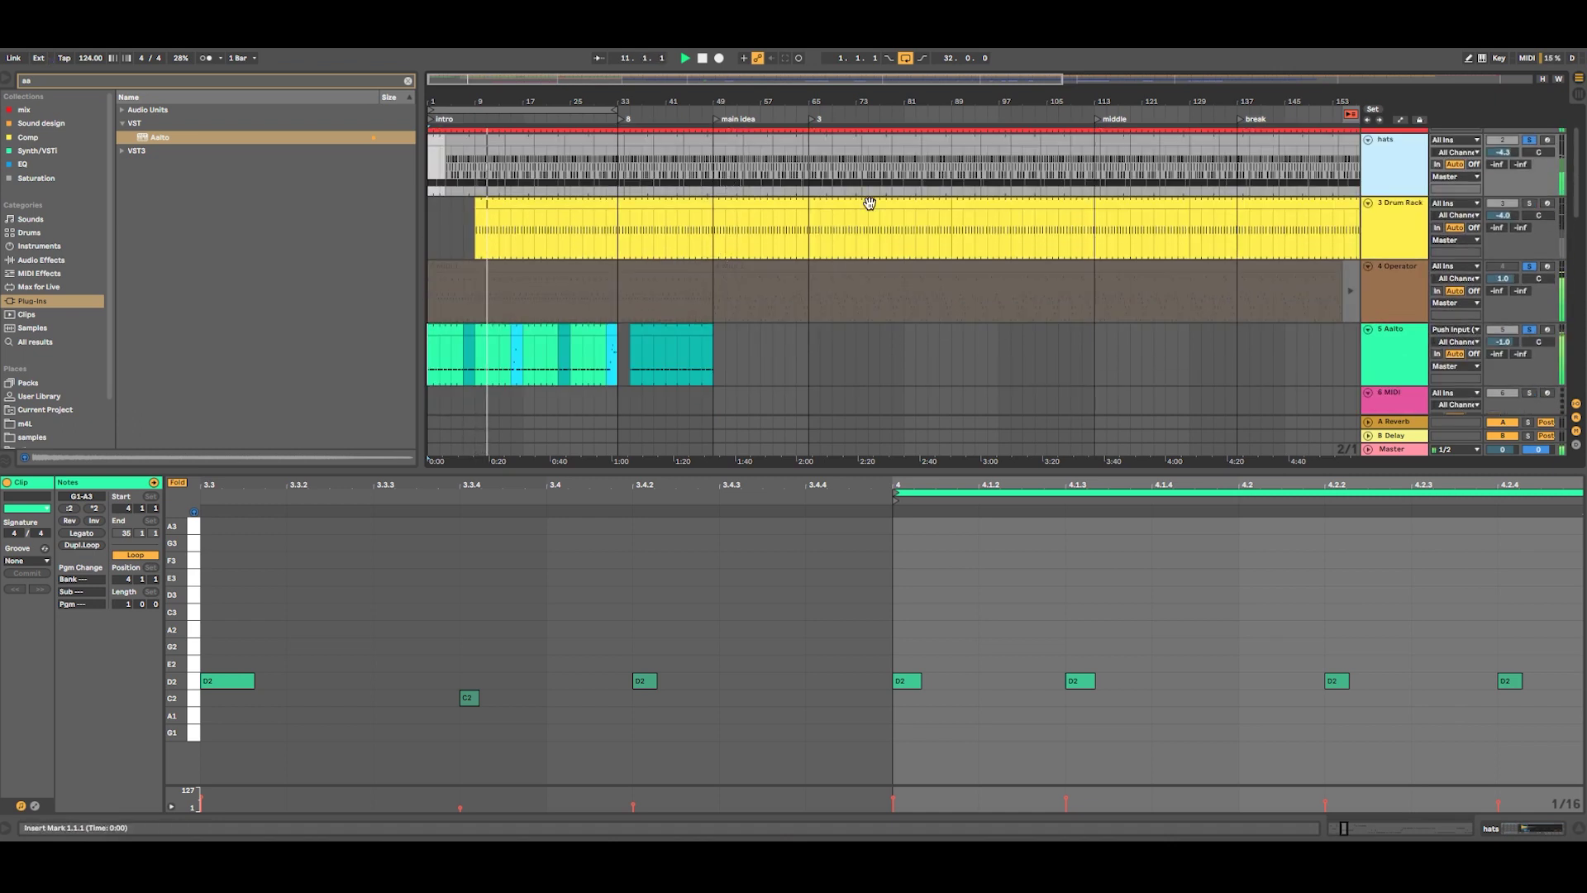
# Return the Operator track to its arrangement clips, and solo the Drum Rack track with its volume lowered slightly
pyautogui.click(1397, 285)
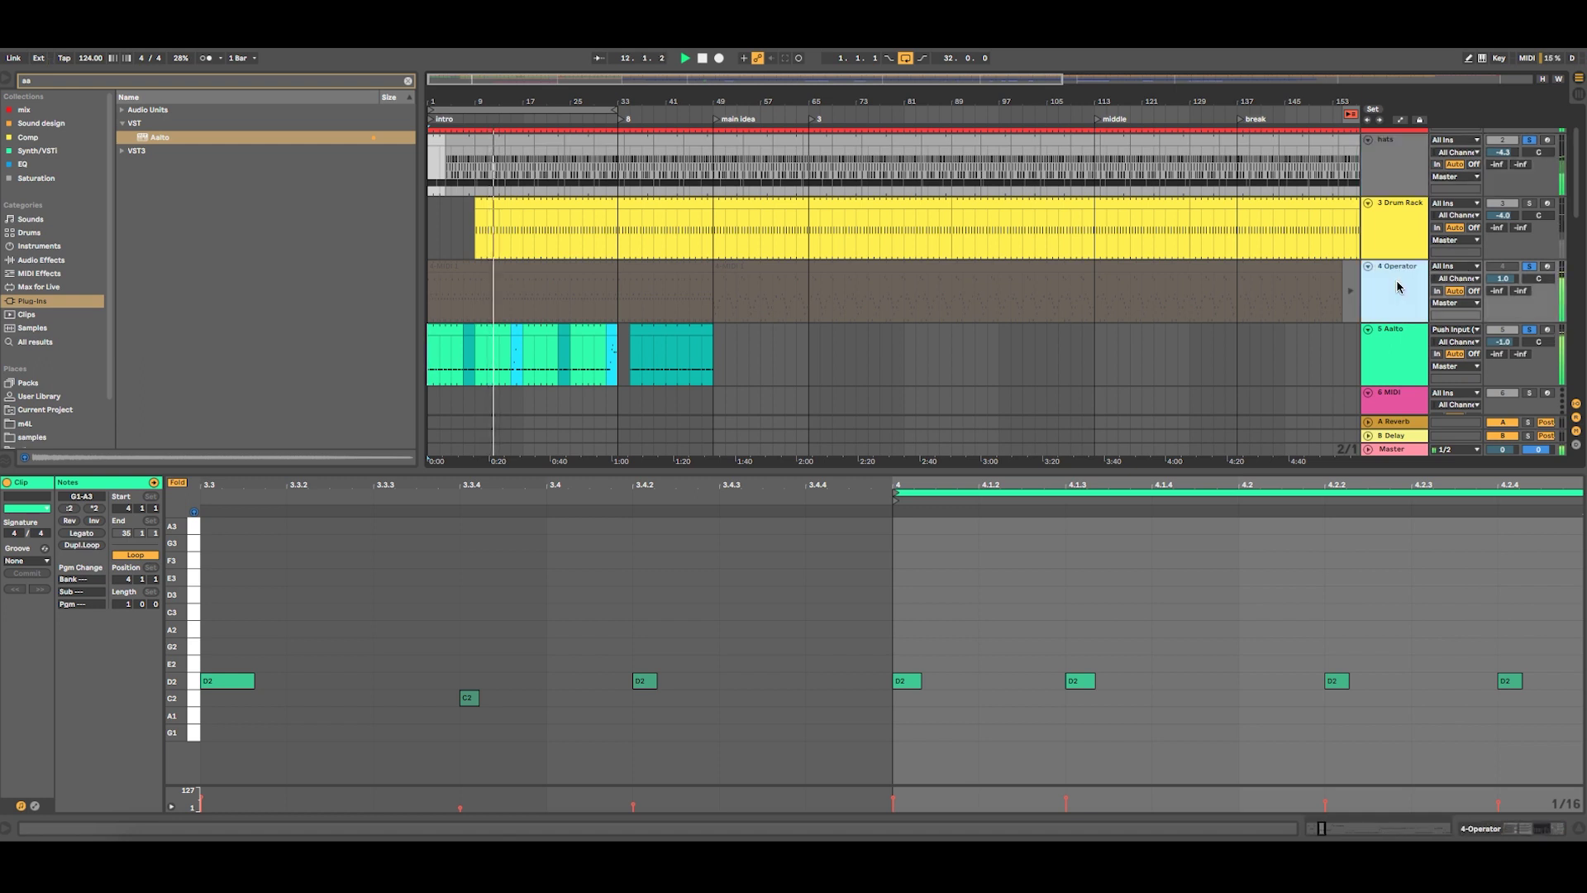
pyautogui.click(1350, 114)
pyautogui.scroll(-2, 1357, 196)
pyautogui.scroll(2, 1358, 196)
pyautogui.click(1529, 201)
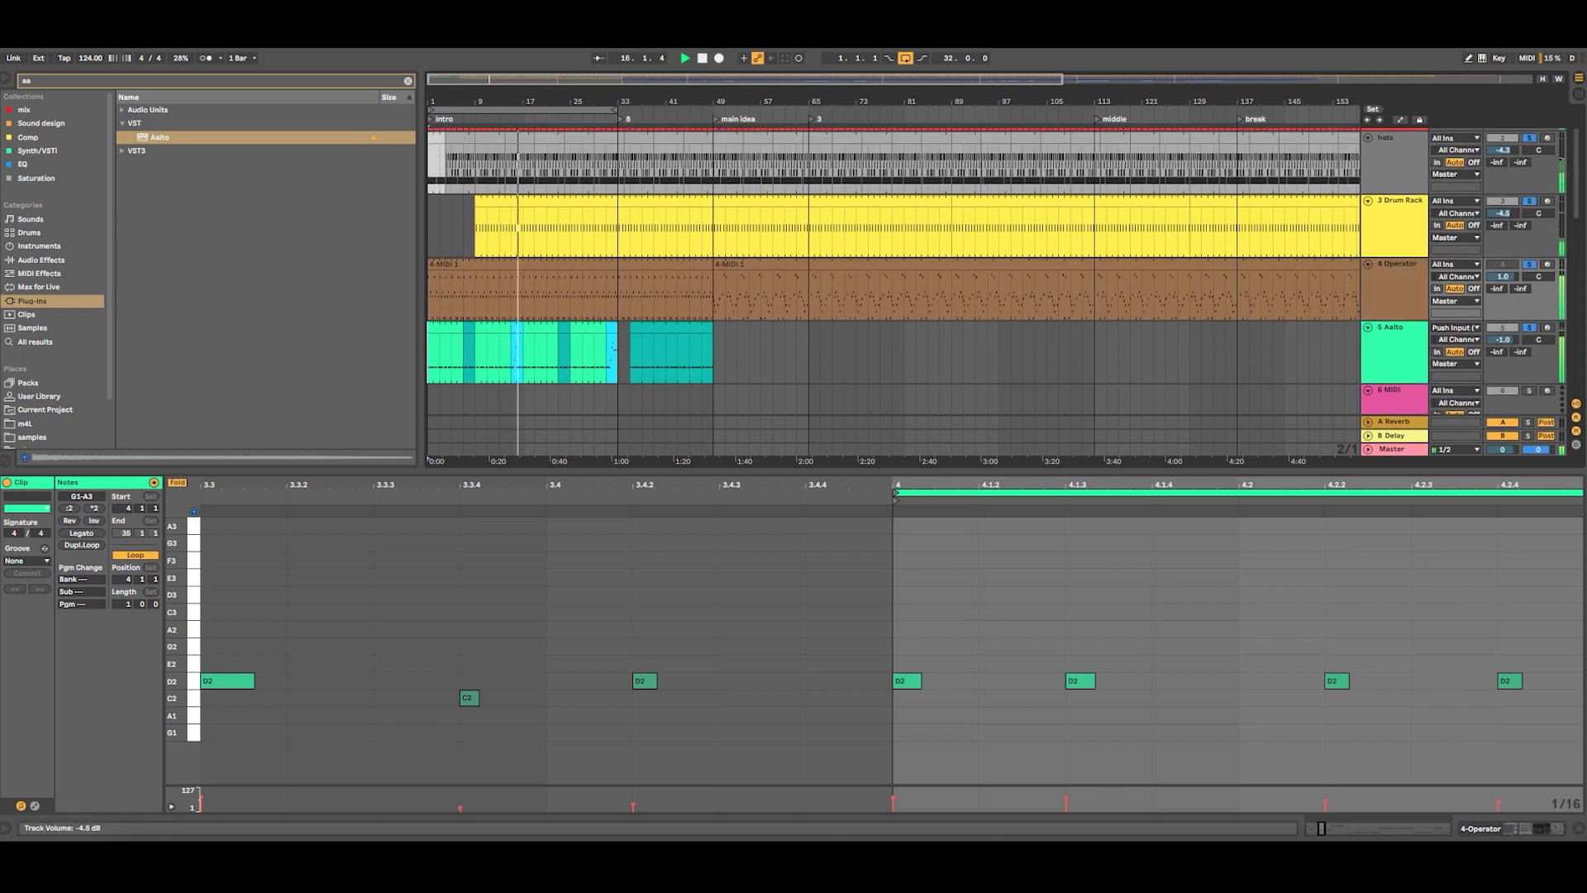
# Trim the start of the Drum Rack clip to bar 17 and split the Operator clip at bar 33
pyautogui.click(1395, 229)
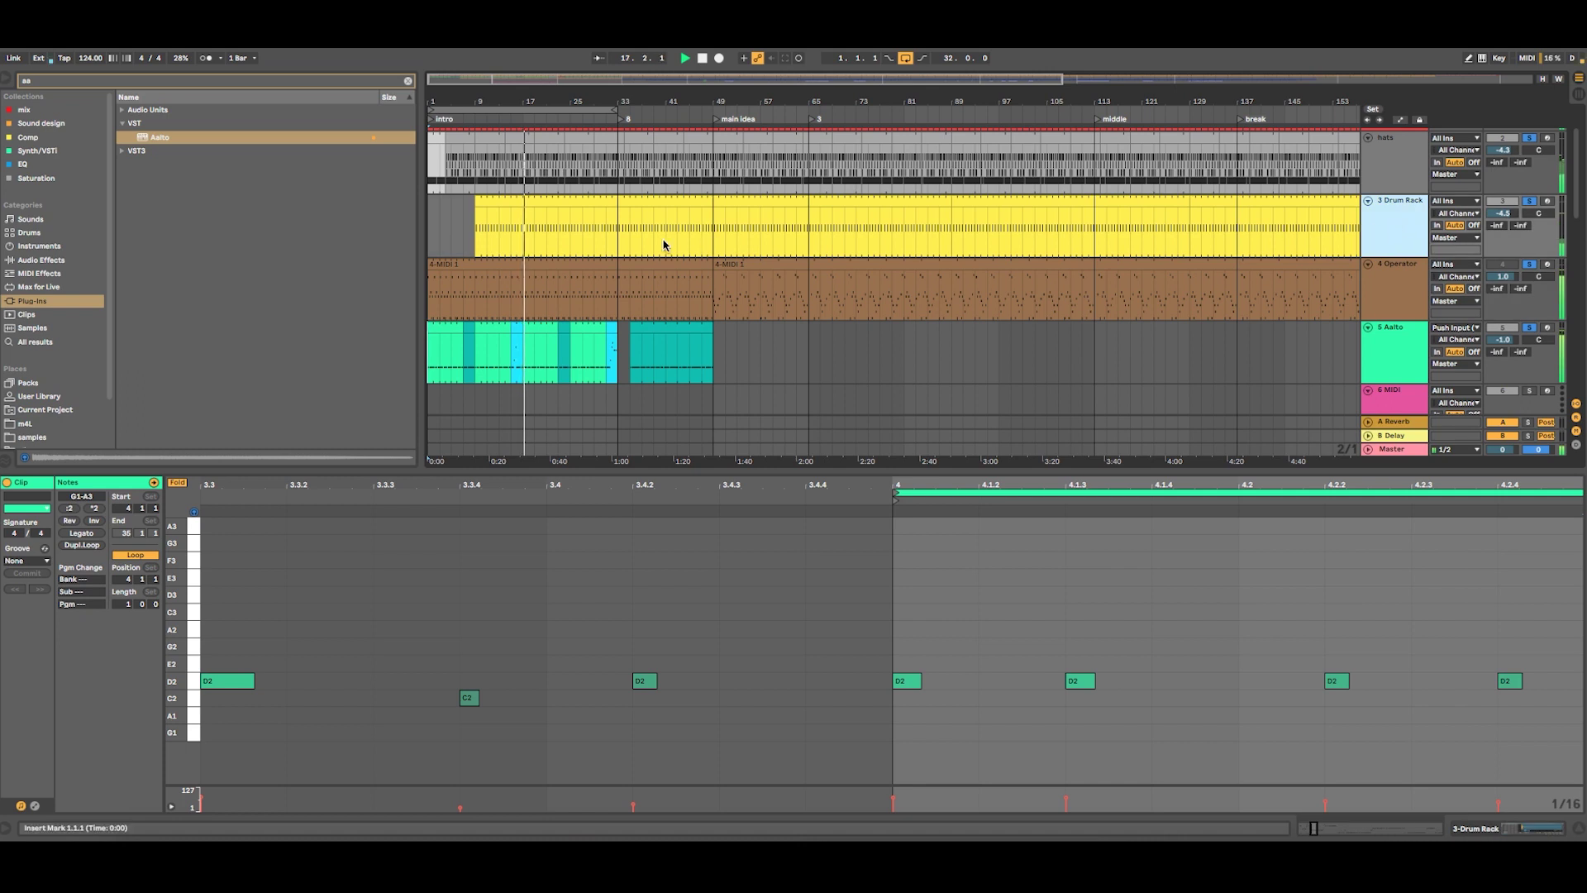
pyautogui.moveTo(476, 202); pyautogui.dragTo(525, 207)
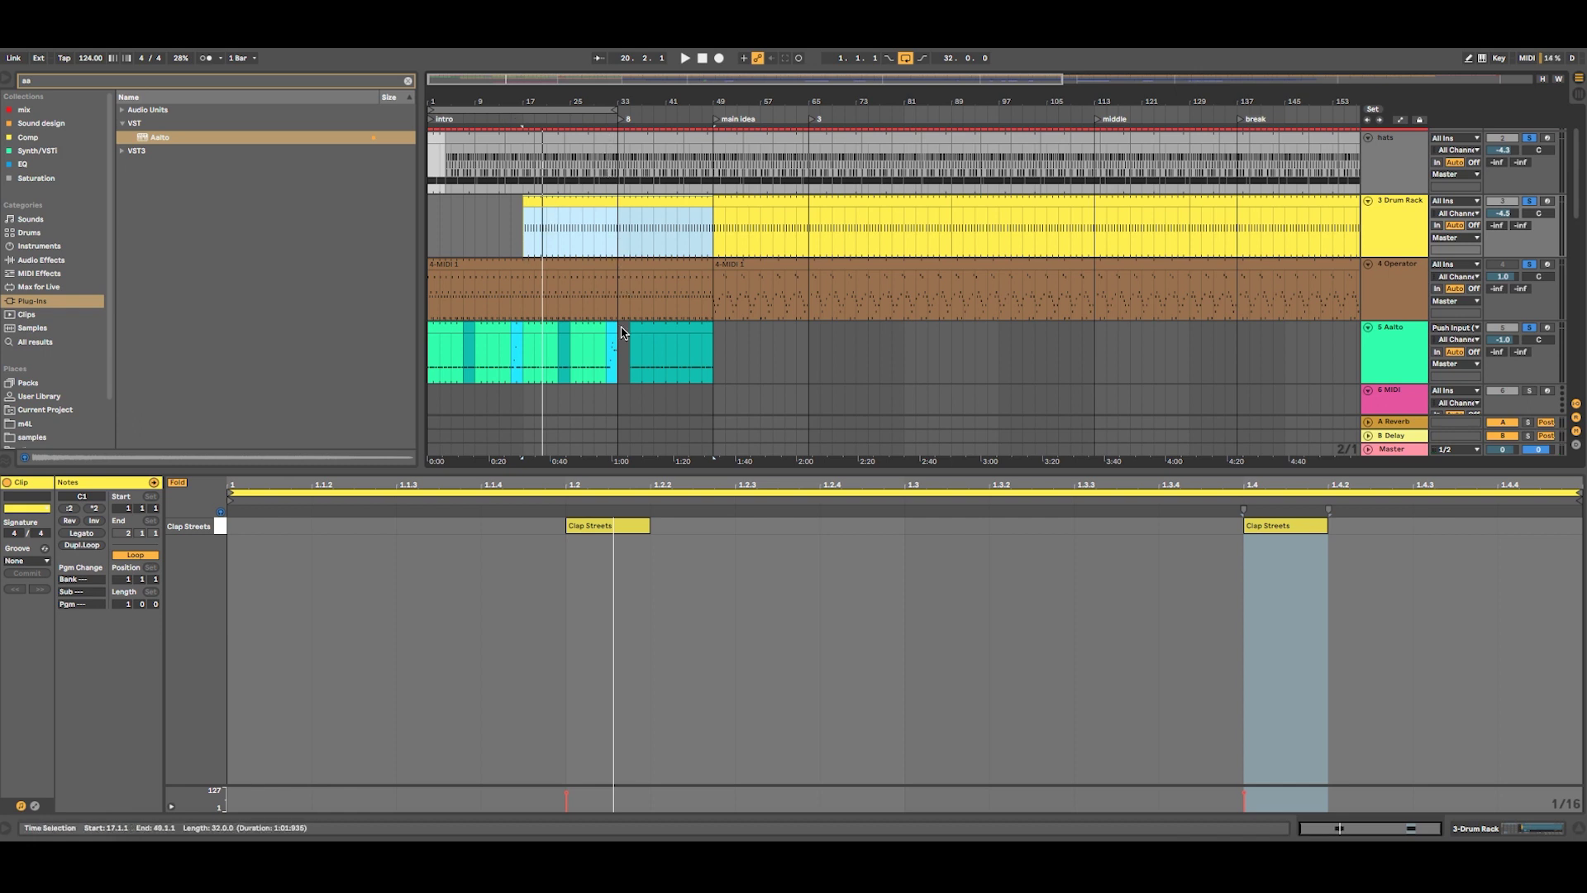
pyautogui.click(617, 220)
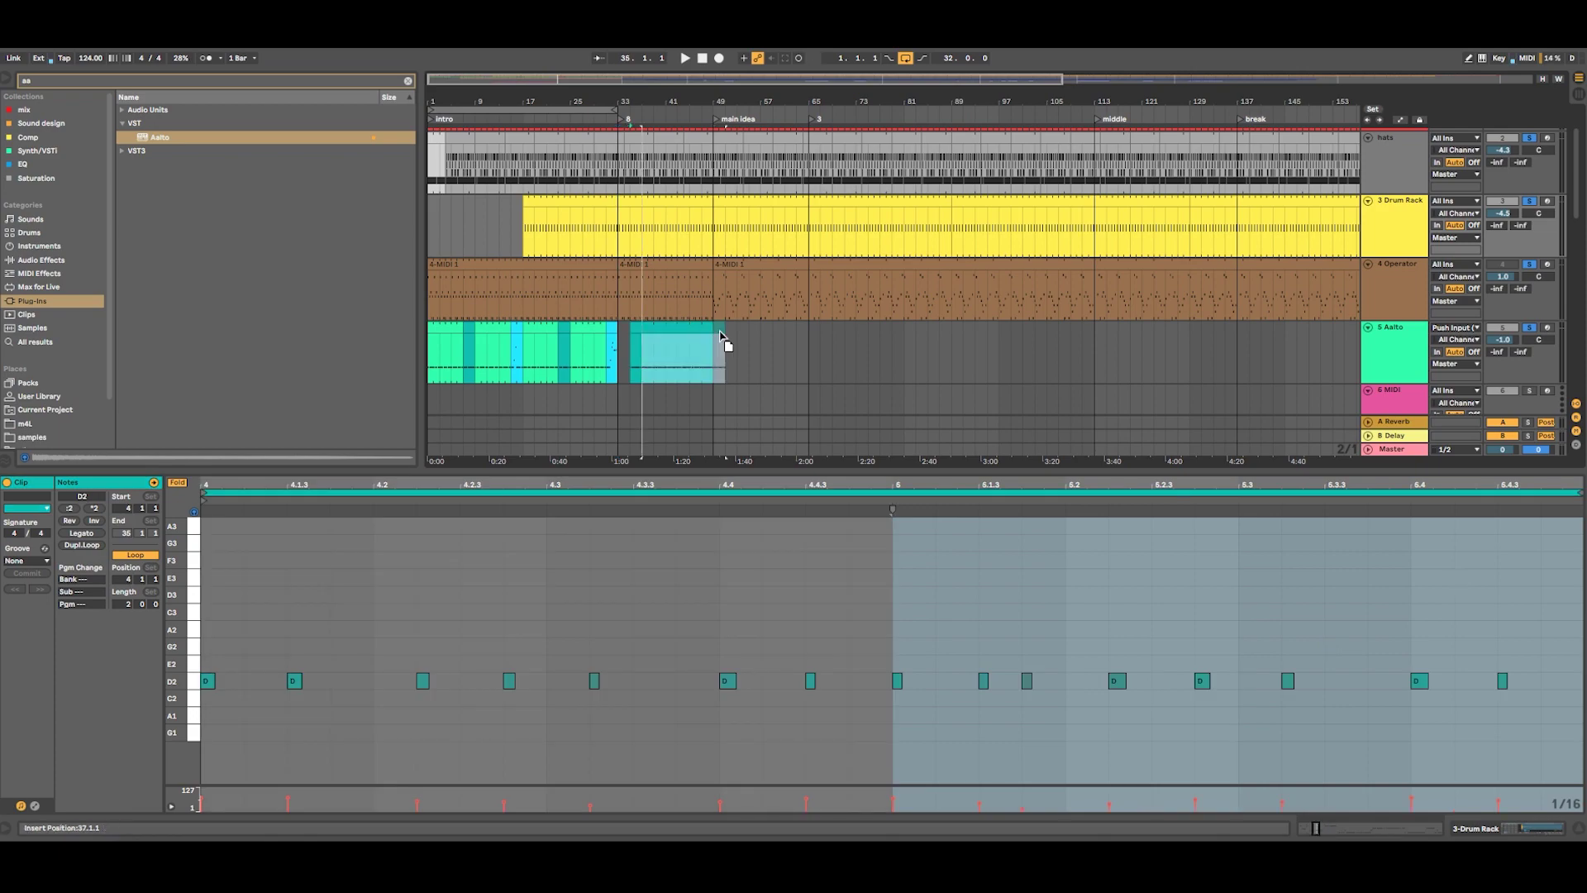
# Move the stray Aalto clip to the break locator and duplicate the Aalto clip pattern up to bar 129
pyautogui.moveTo(722, 344); pyautogui.dragTo(1261, 366)
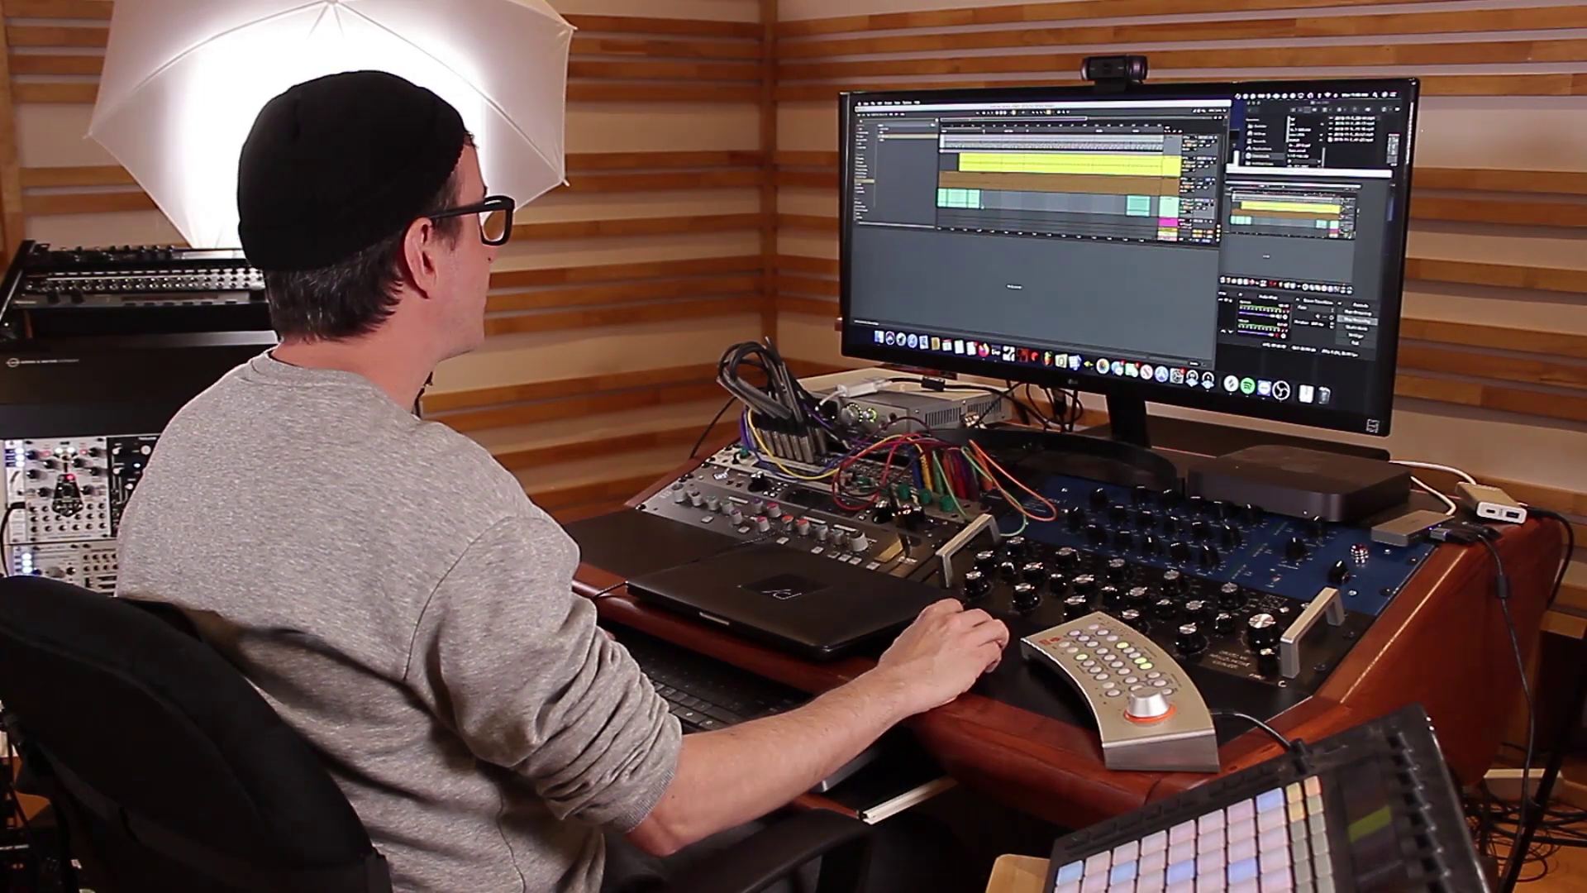
pyautogui.click(1138, 198)
pyautogui.click(952, 193)
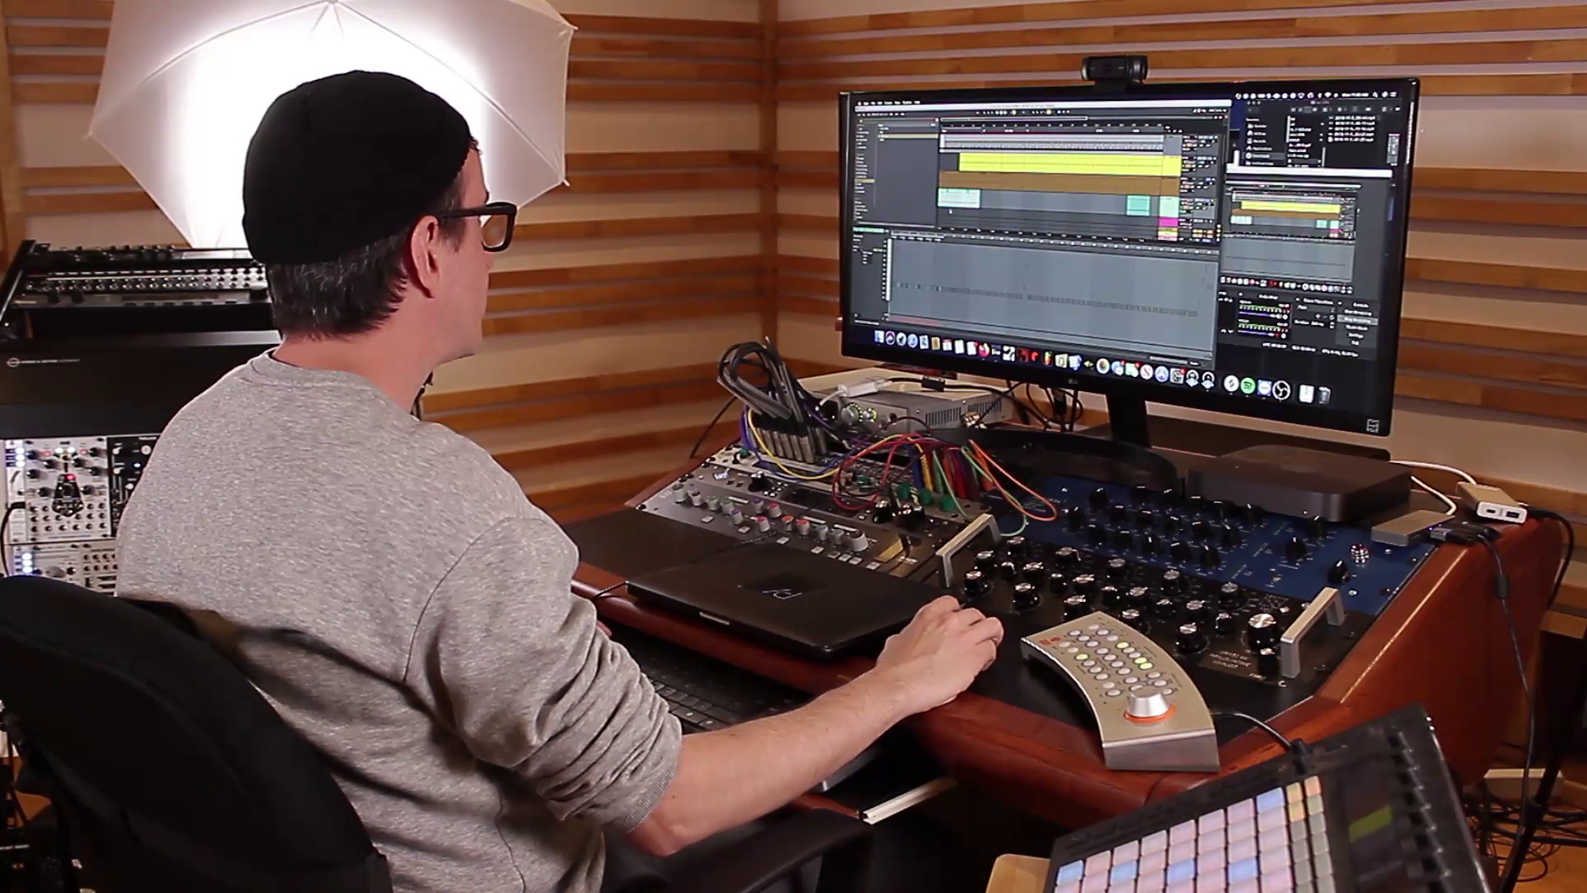
pyautogui.press('super+d')
pyautogui.press('super+d')
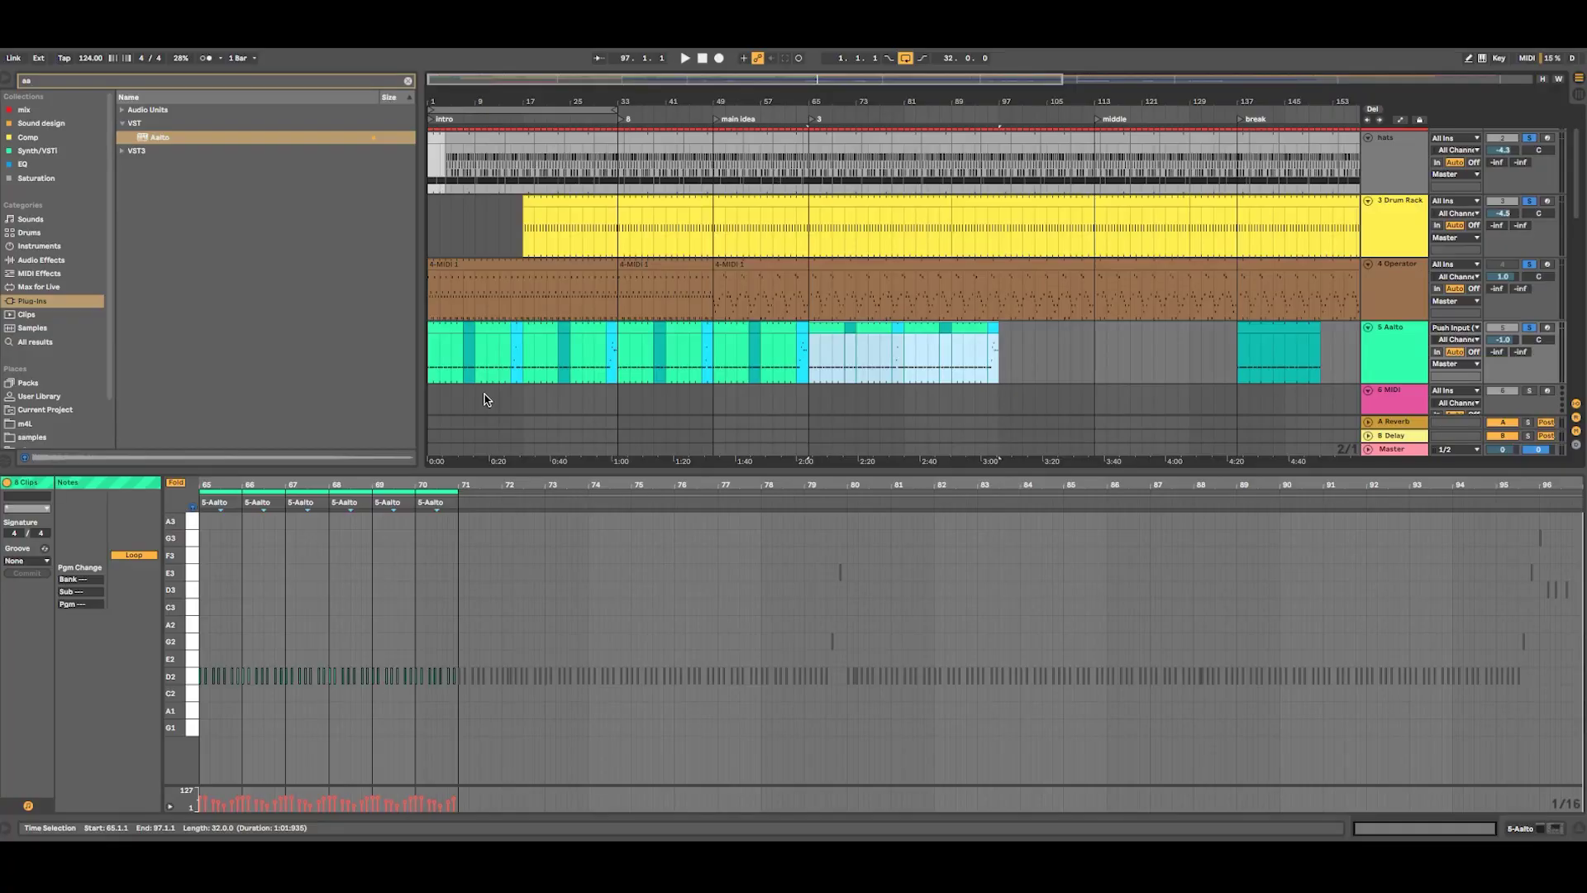
pyautogui.press('super+d')
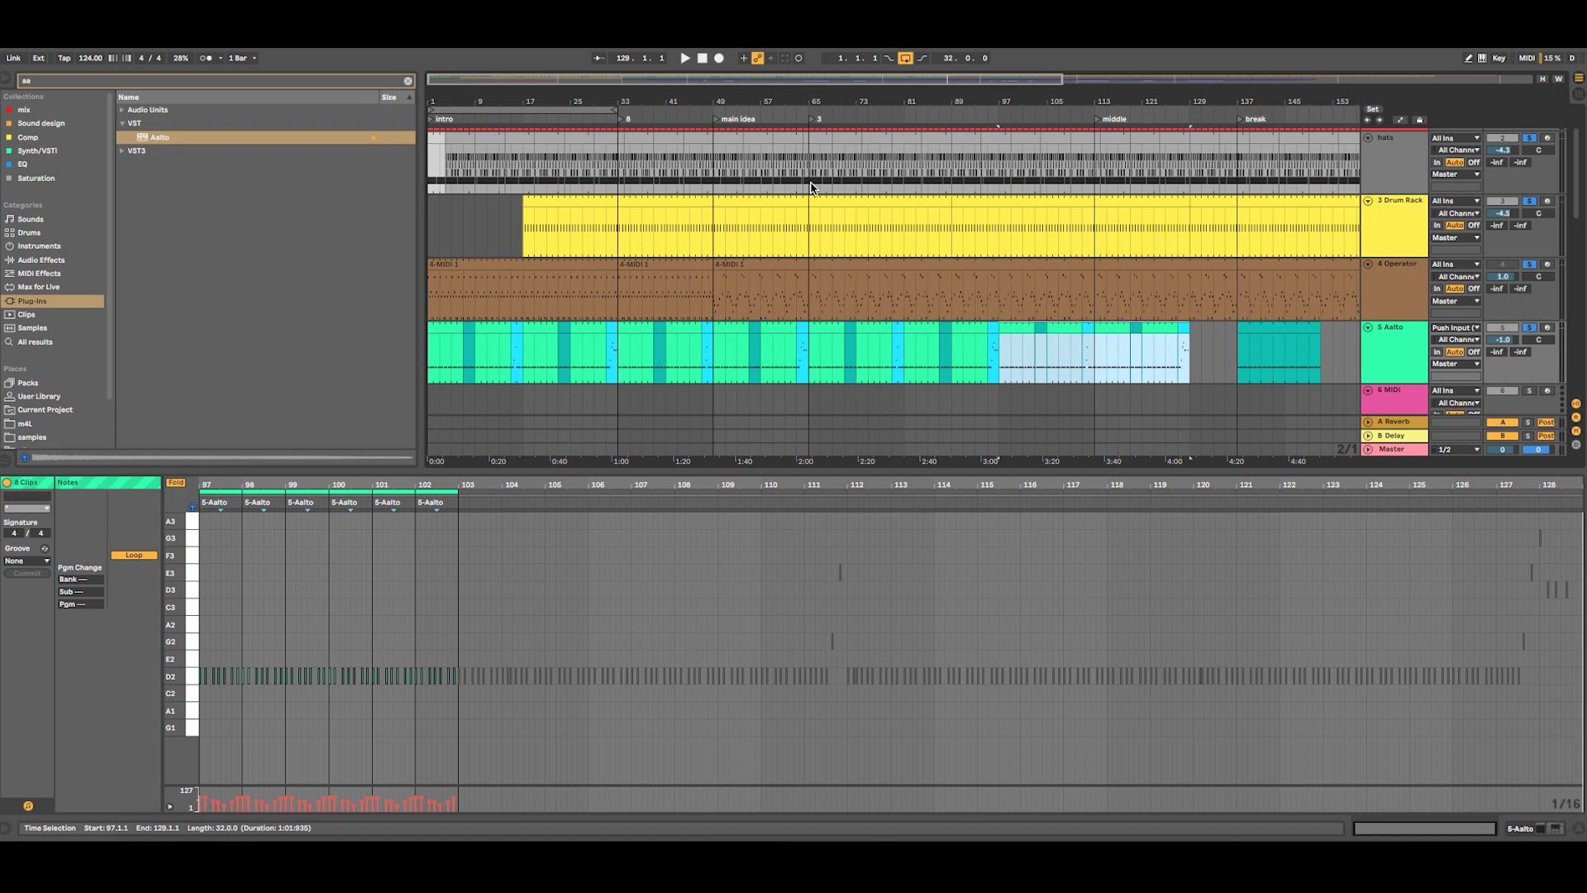
# Select the hats track and search all browser results for 707
pyautogui.click(567, 217)
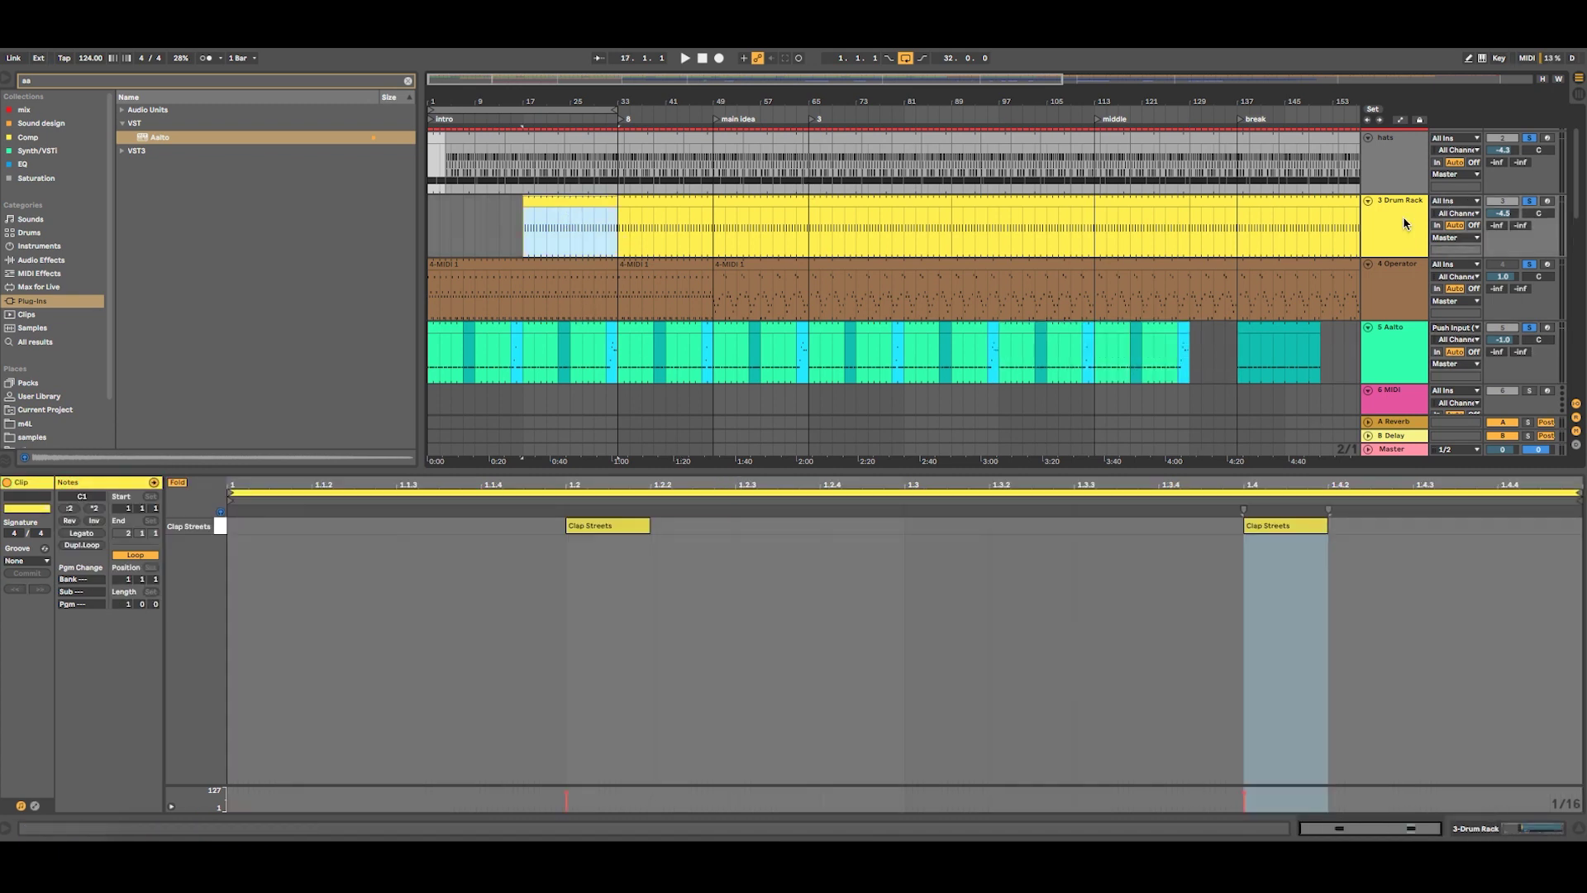
pyautogui.scroll(2, 1379, 229)
pyautogui.click(1379, 228)
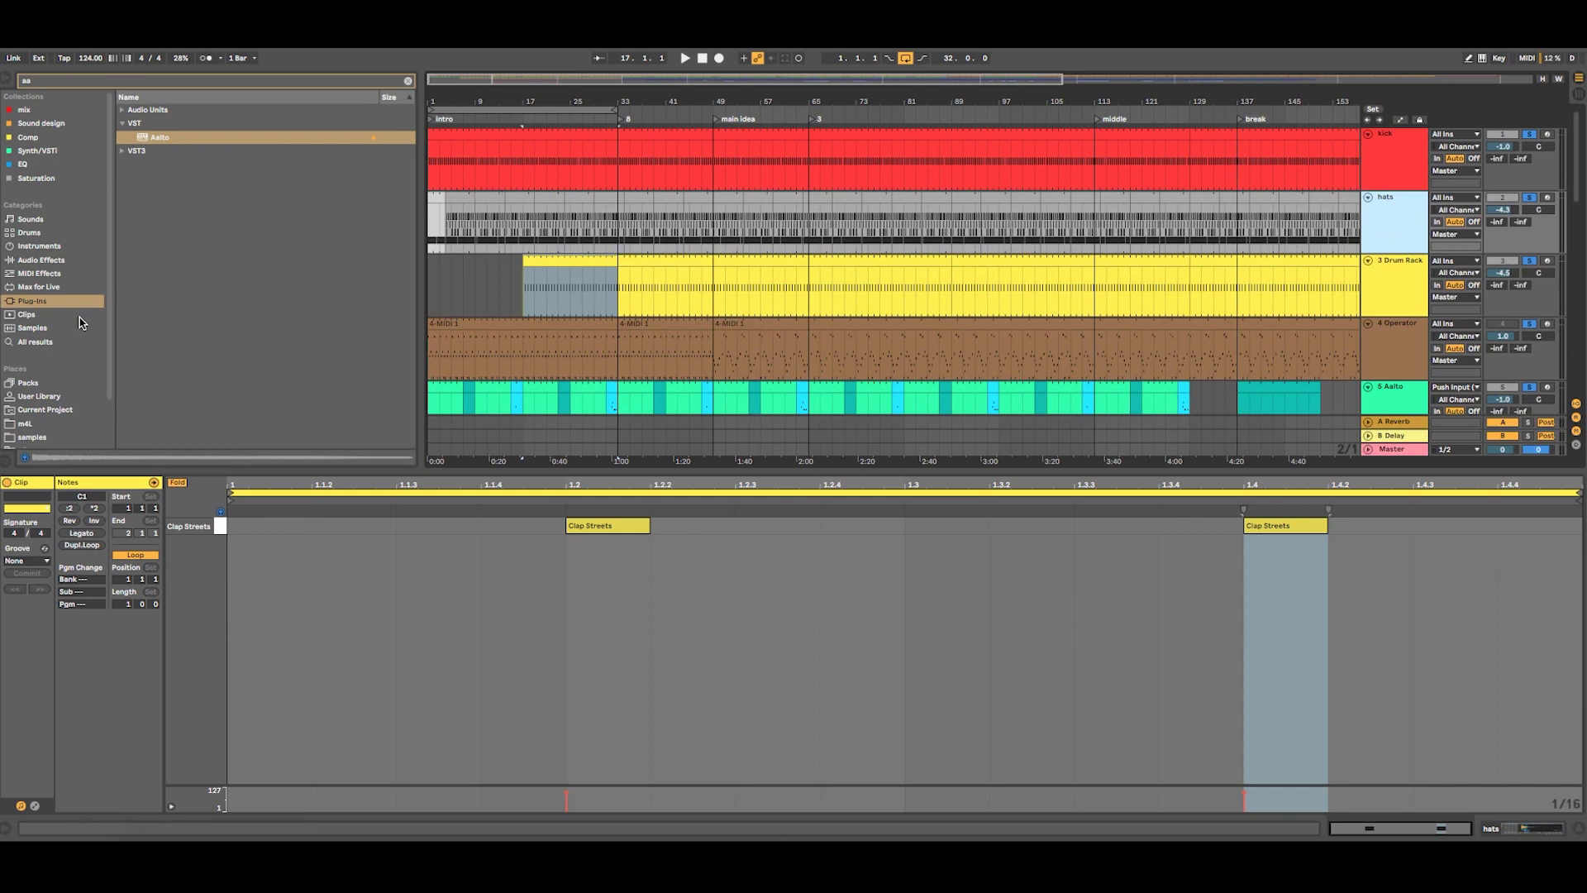
pyautogui.click(62, 341)
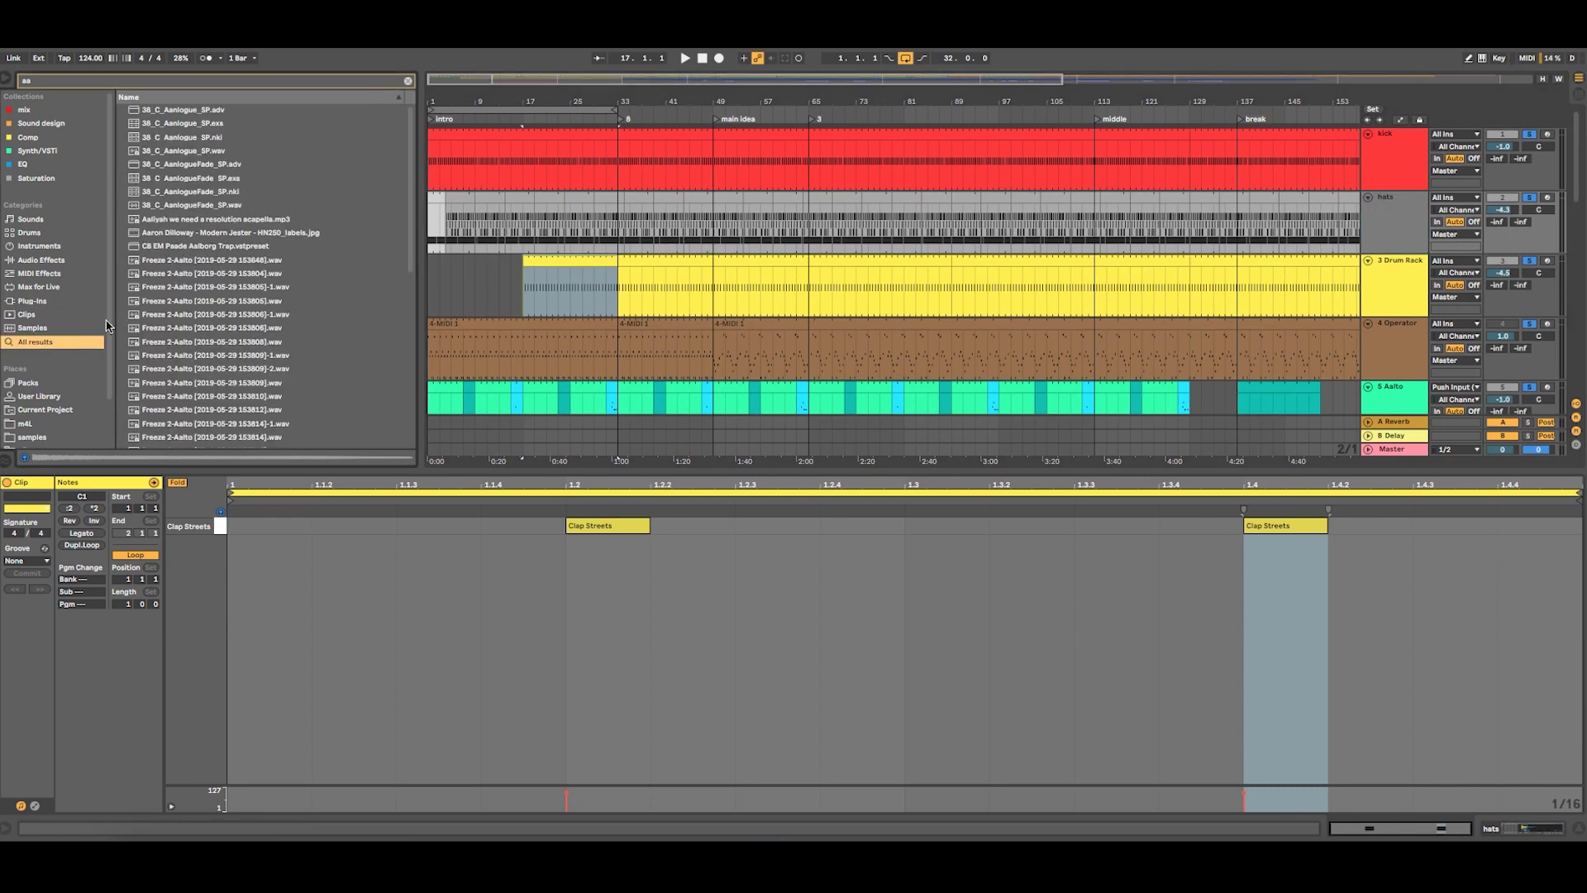
pyautogui.click(406, 81)
pyautogui.write('70')
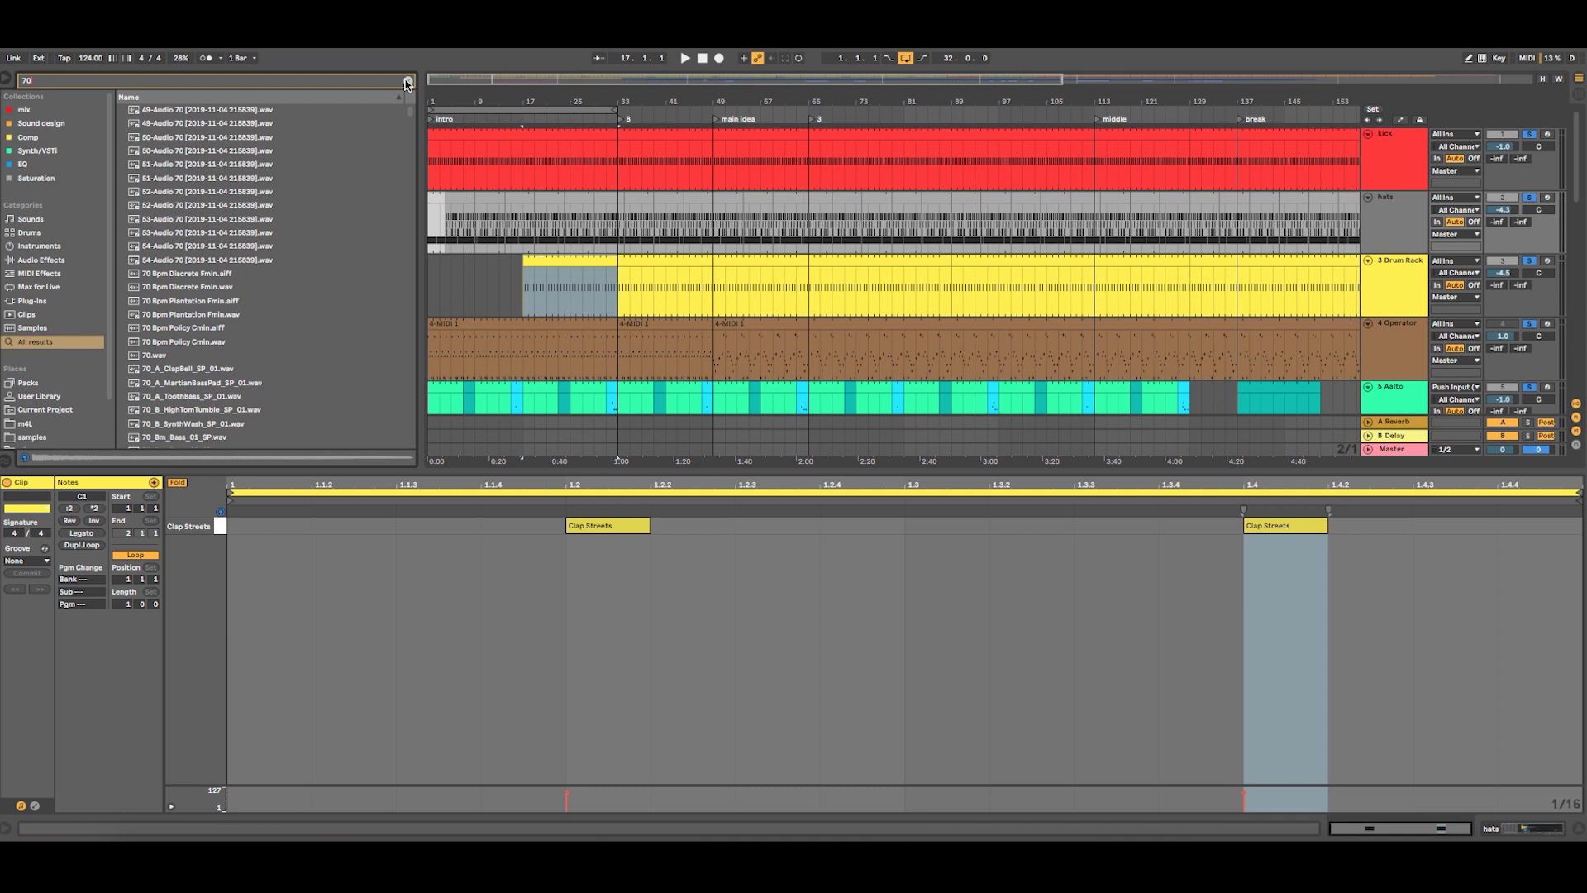
pyautogui.write('7')
# Audition the numbered 707 samples and load 707 #009.wav onto pad E1 of the hats Drum Rack
pyautogui.click(170, 285)
pyautogui.click(193, 222)
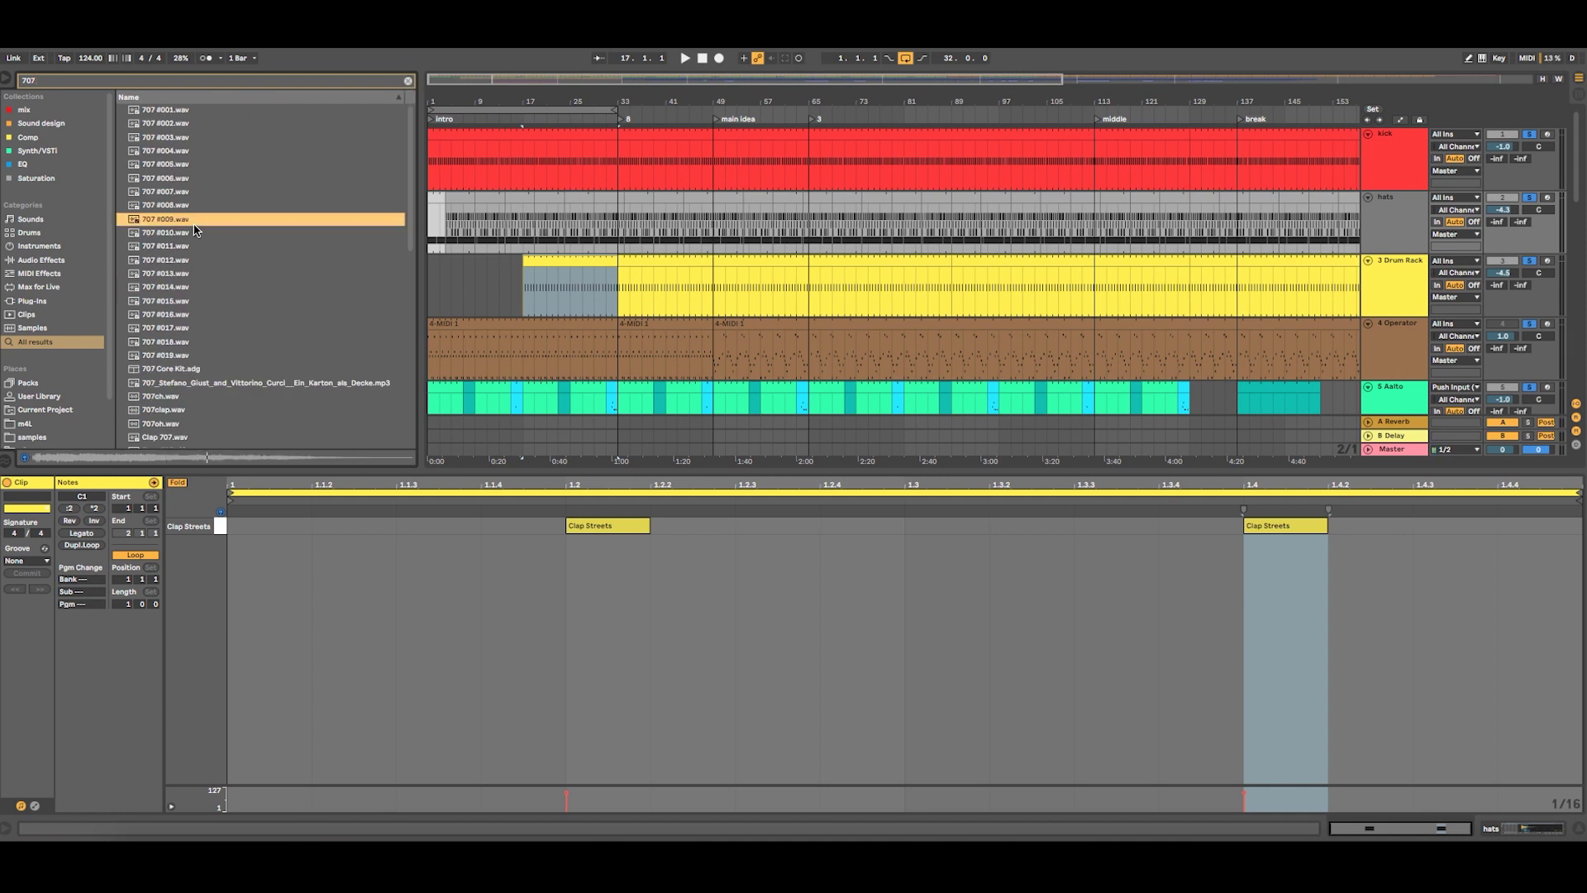
pyautogui.scroll(-1, 169, 296)
pyautogui.click(168, 294)
pyautogui.click(172, 211)
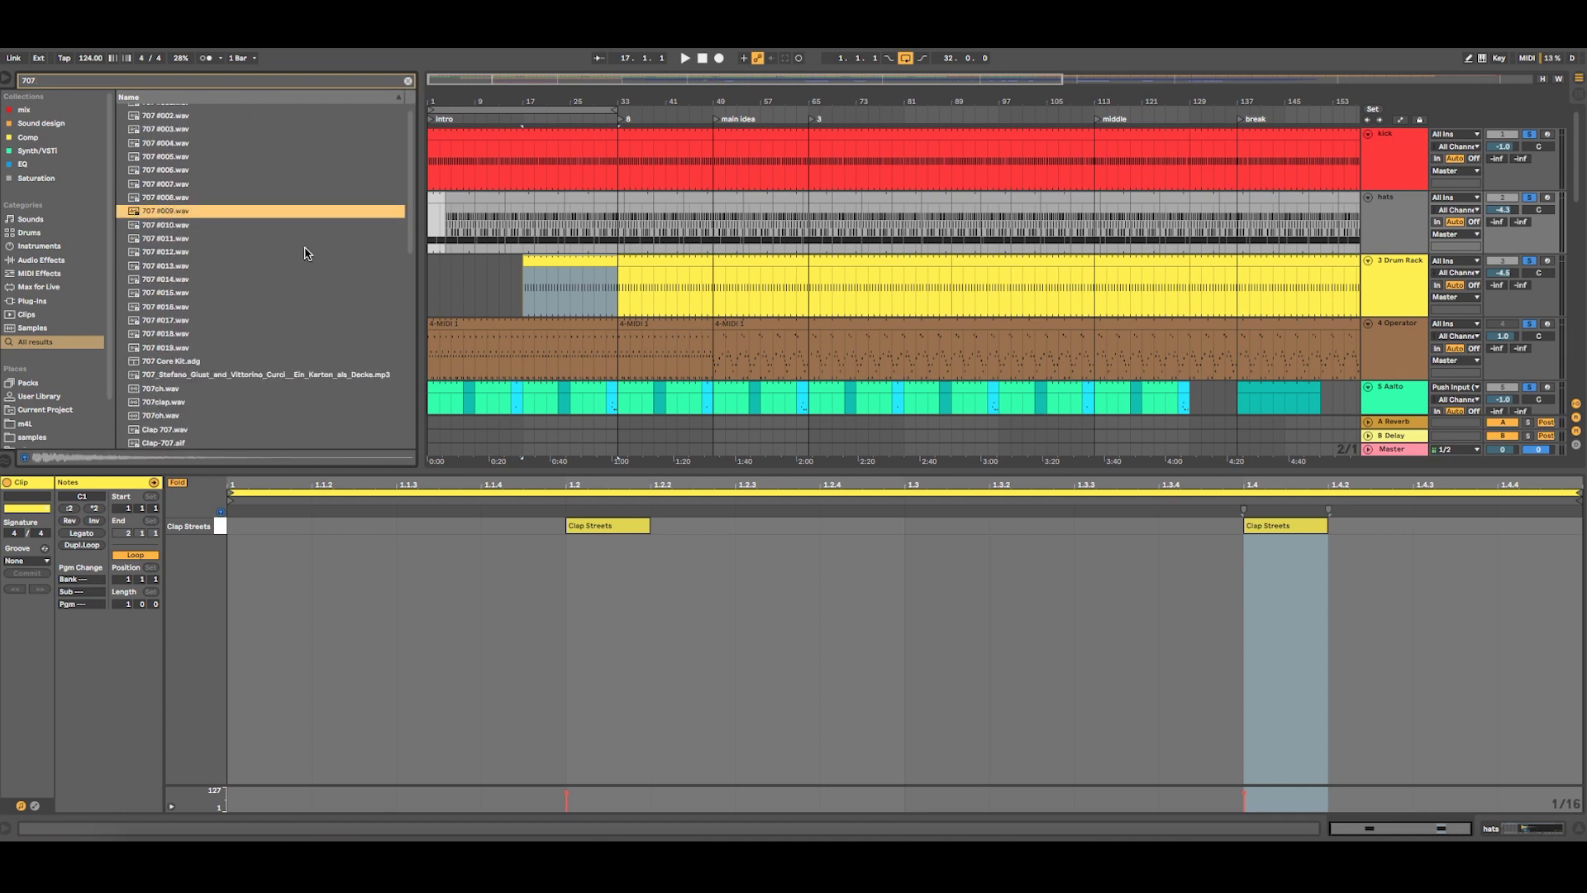
pyautogui.click(459, 207)
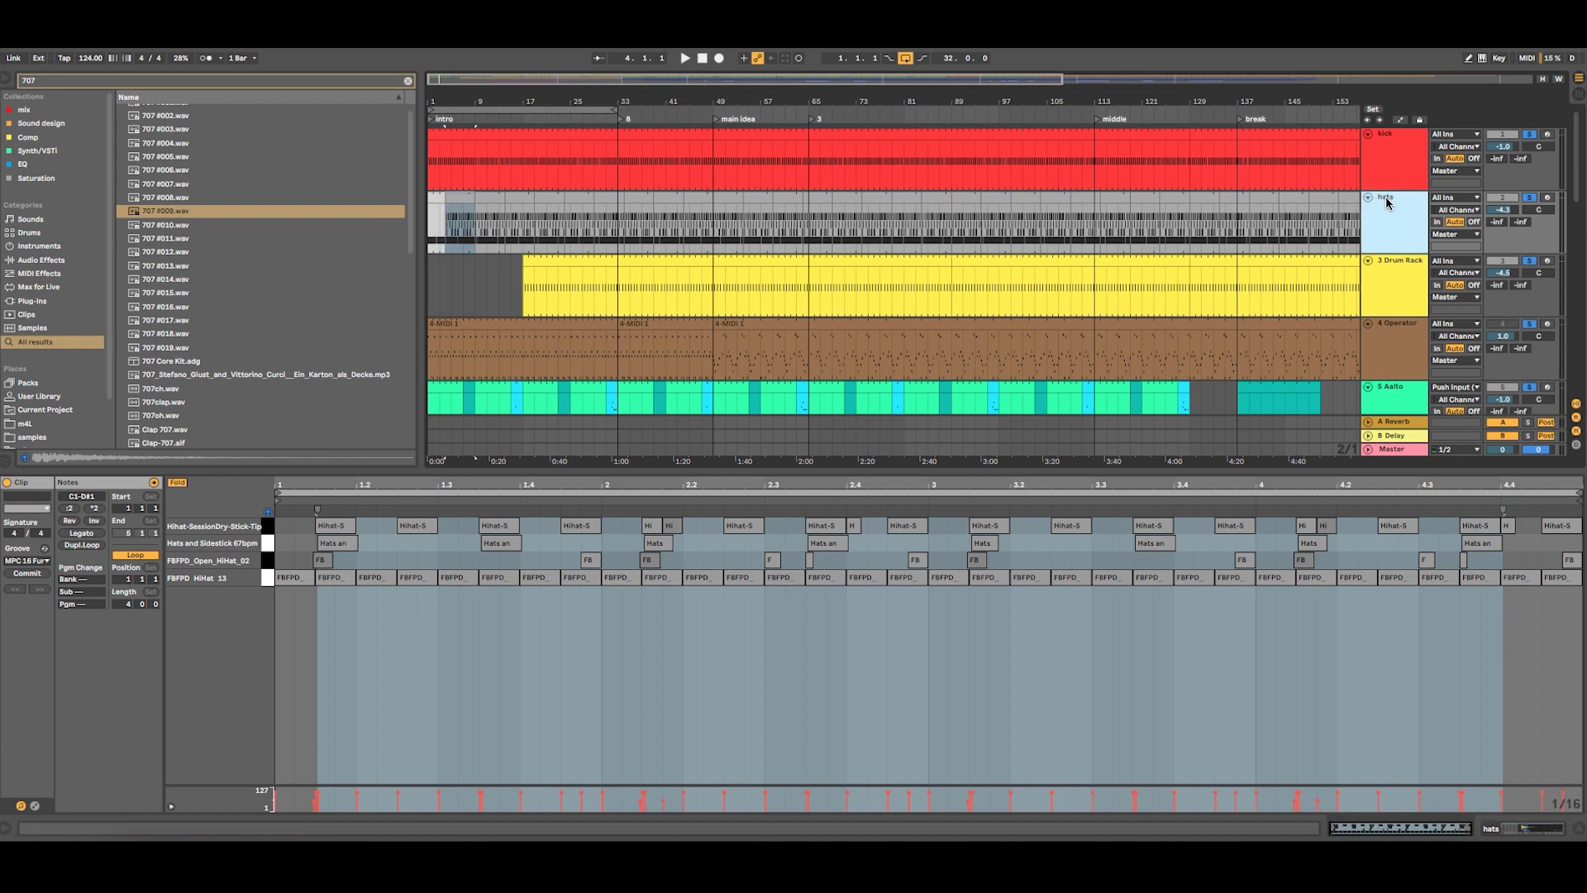
pyautogui.hotkey('shift', 'Tab')
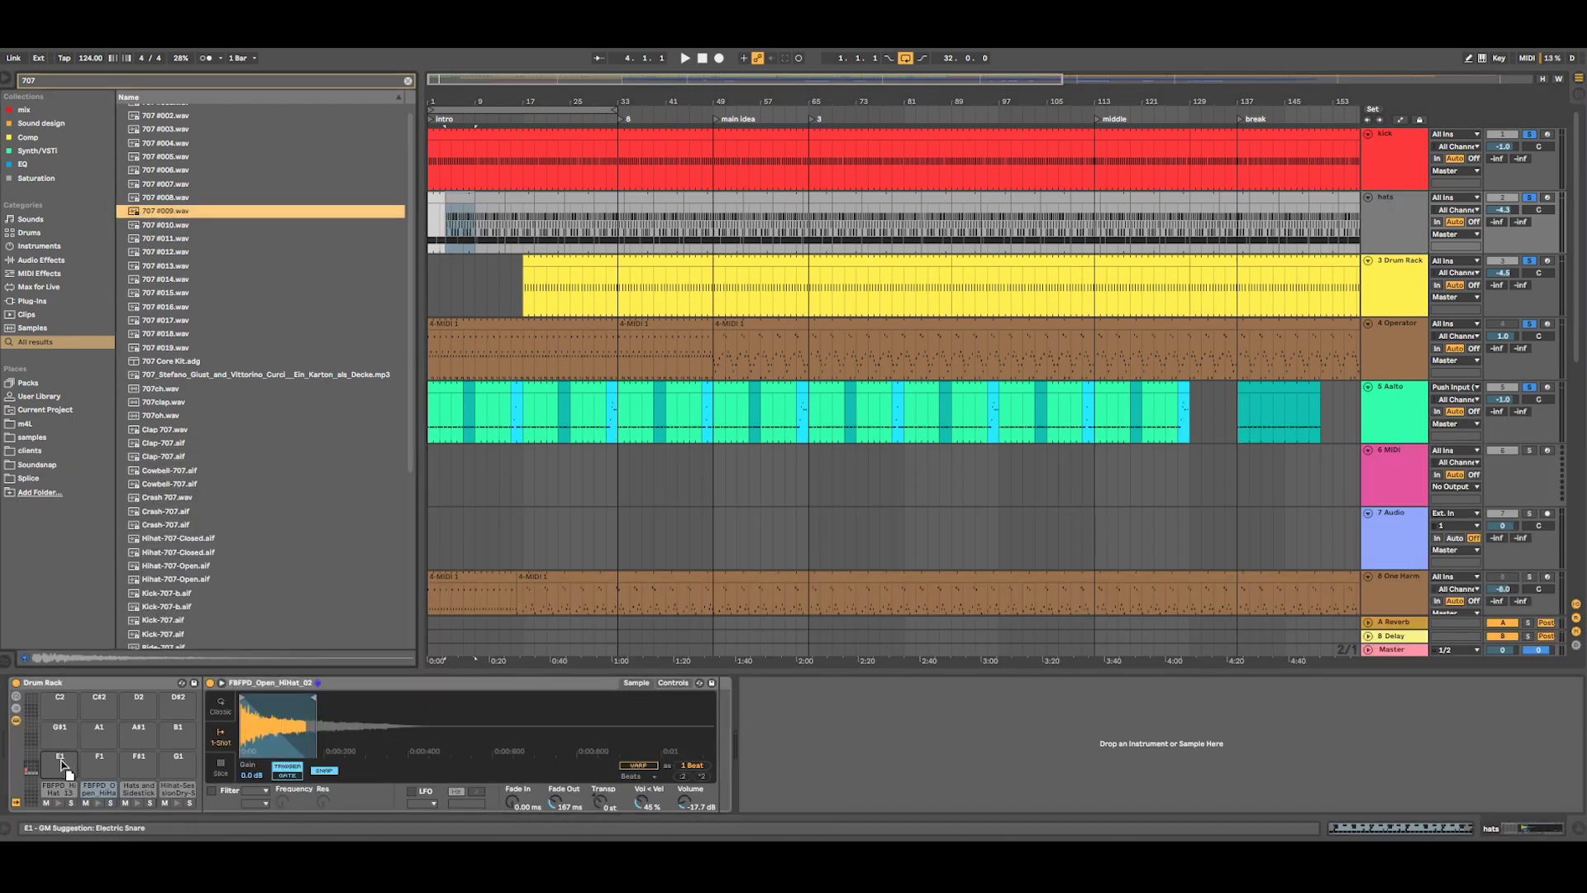
# Audition the 707 clap samples and more of the numbered 707 samples for another percussion sound
pyautogui.click(174, 429)
pyautogui.click(173, 445)
pyautogui.click(179, 306)
pyautogui.press('Down')
pyautogui.press('Down')
pyautogui.press('Down')
pyautogui.press('Down')
pyautogui.click(170, 306)
pyautogui.click(163, 239)
pyautogui.click(166, 224)
pyautogui.click(172, 212)
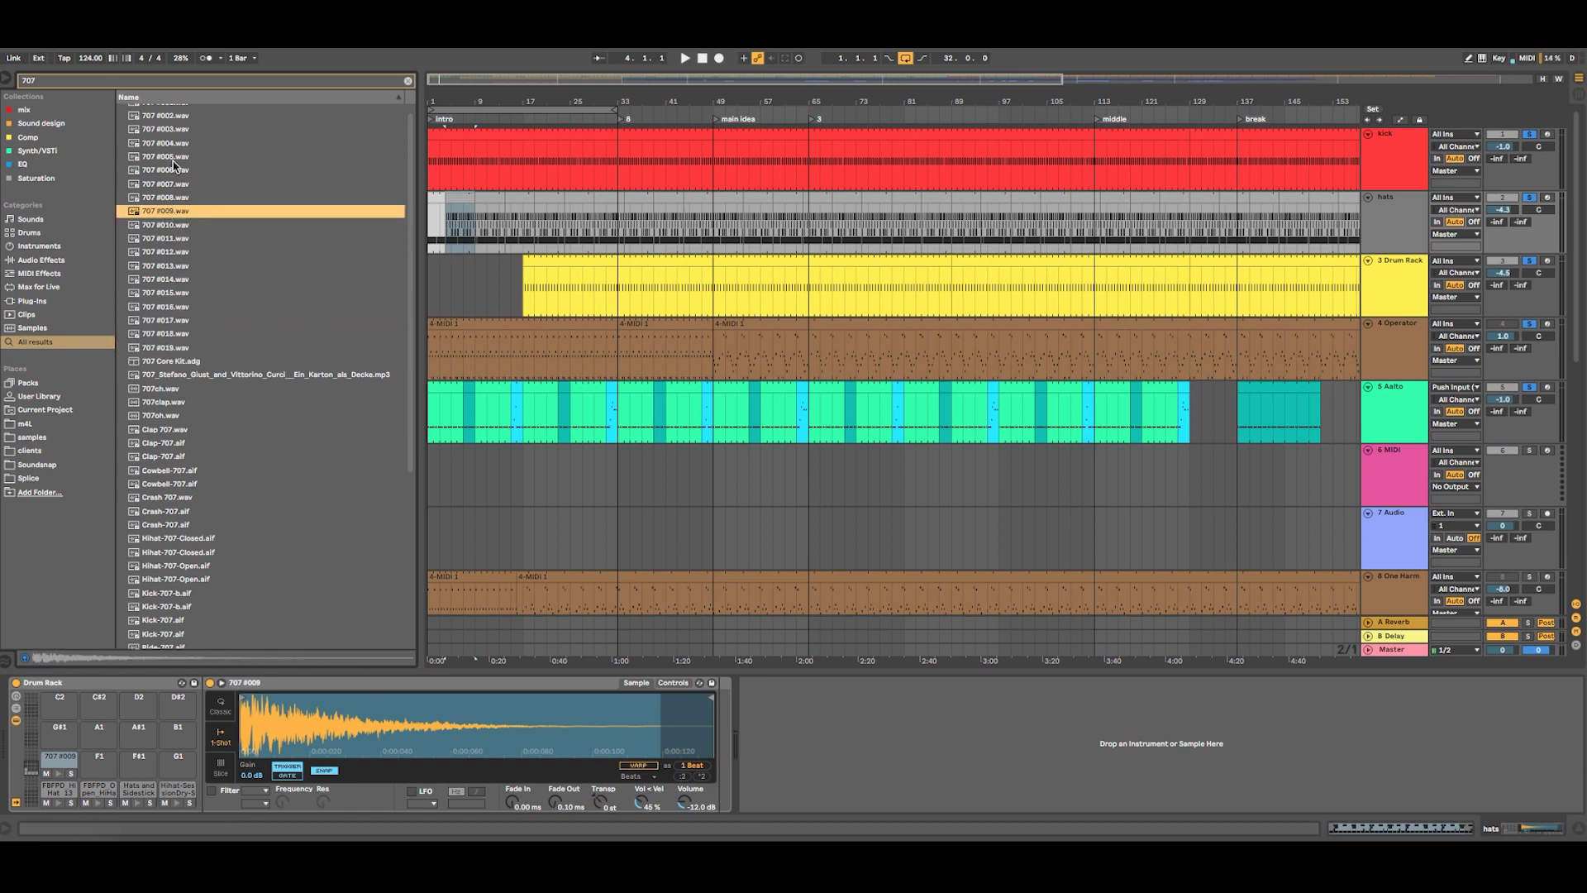
pyautogui.click(174, 199)
pyautogui.click(172, 157)
pyautogui.click(173, 169)
pyautogui.click(172, 157)
pyautogui.click(172, 170)
pyautogui.click(172, 157)
pyautogui.click(170, 145)
pyautogui.click(171, 131)
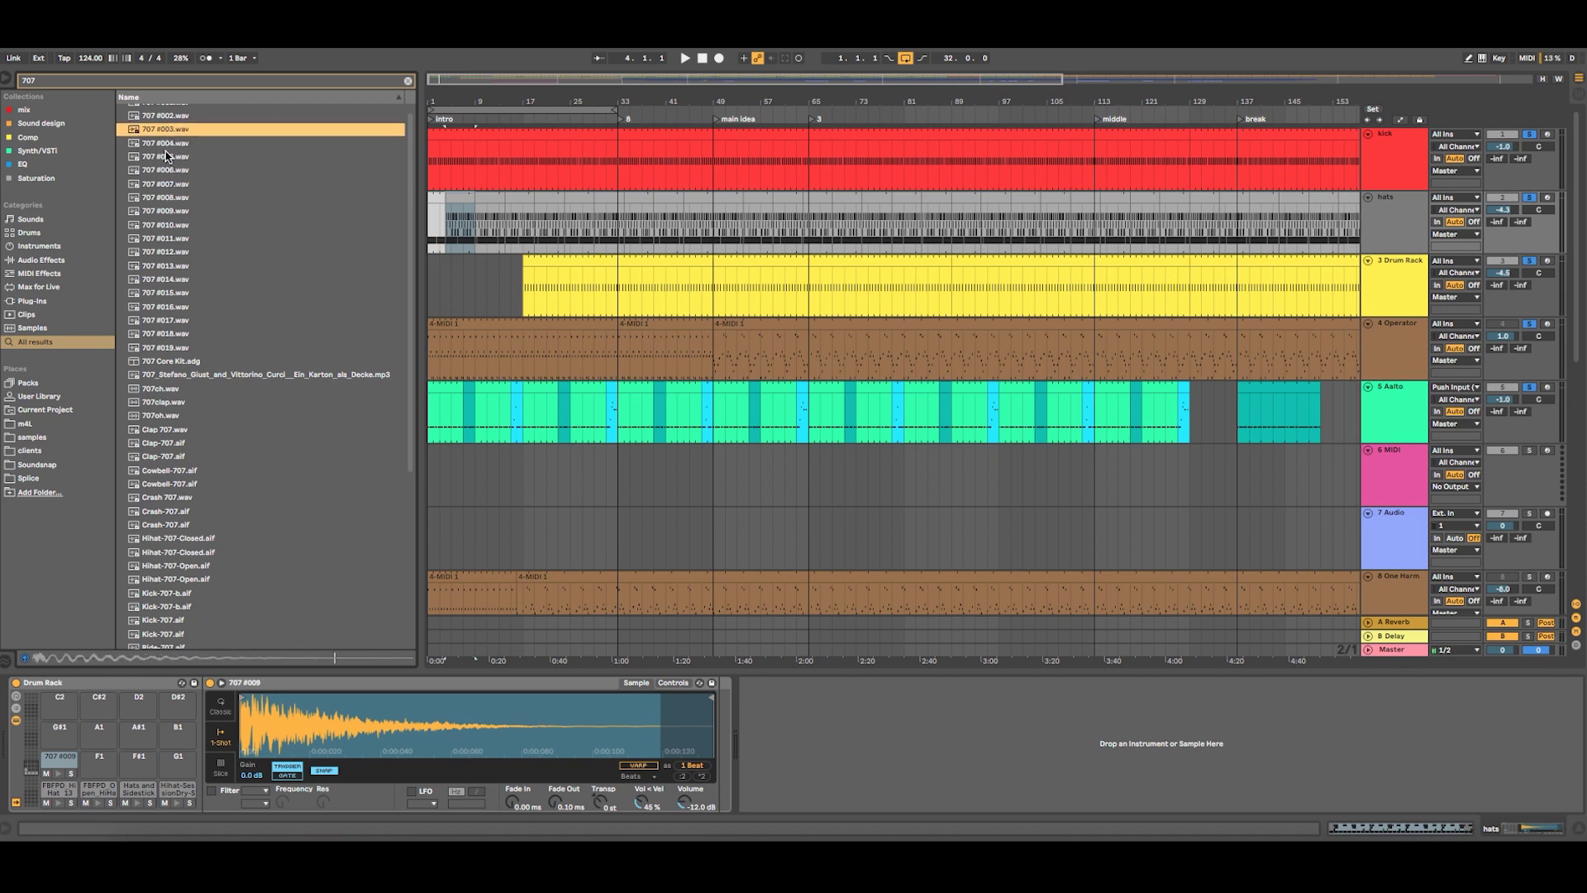
# Audition the 707 snare, tambourine and tom samples further down the results
pyautogui.scroll(-5, 177, 159)
pyautogui.click(171, 505)
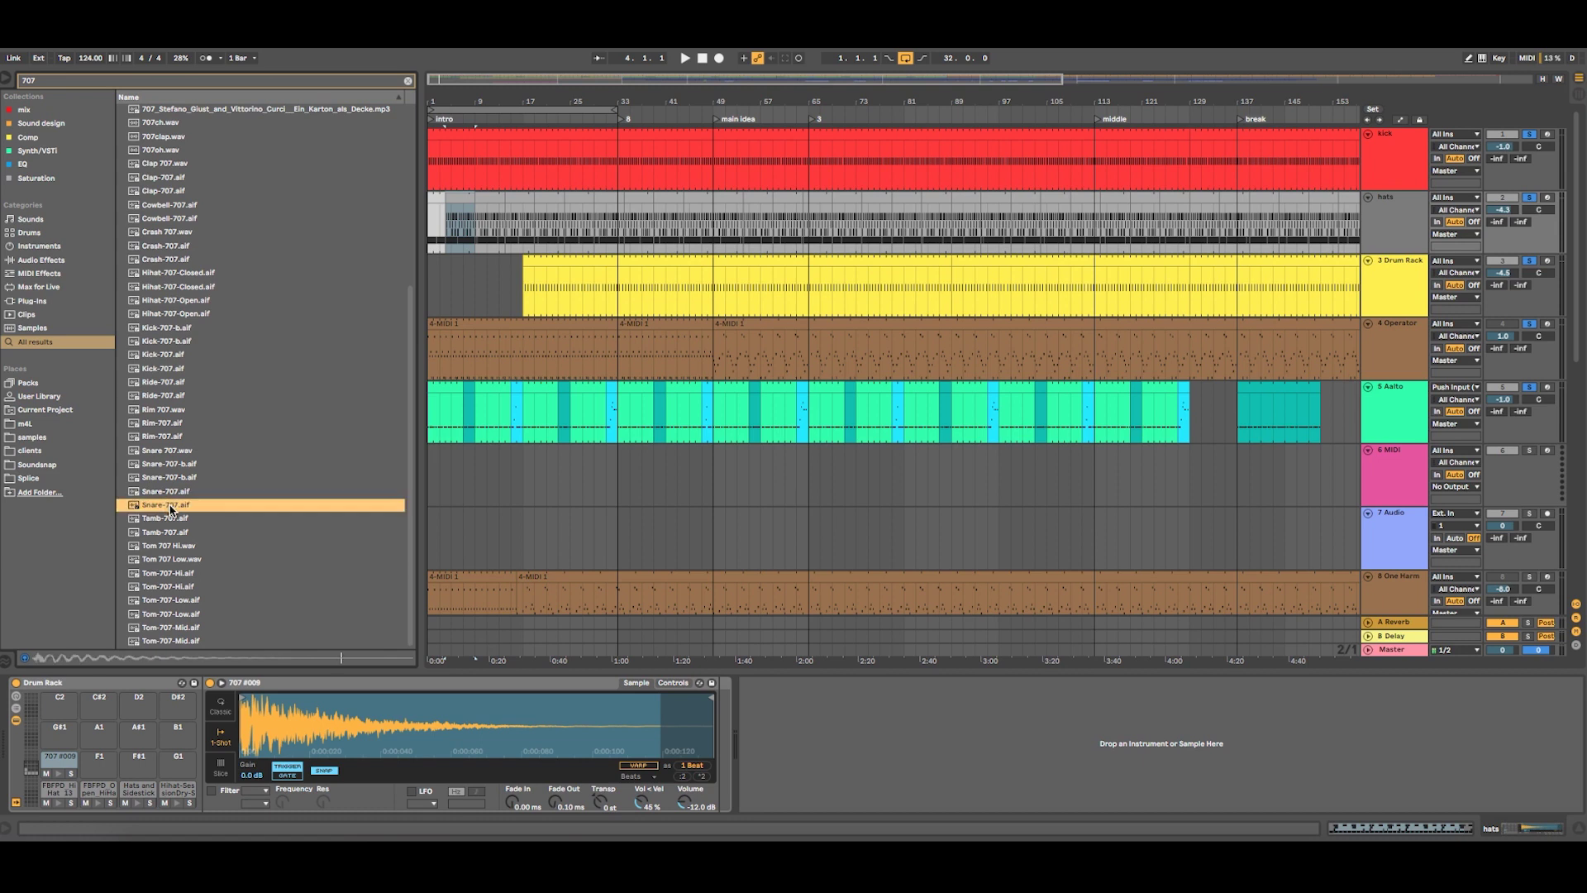
pyautogui.click(182, 450)
pyautogui.click(180, 478)
pyautogui.click(178, 532)
pyautogui.click(178, 585)
pyautogui.click(182, 546)
pyautogui.click(183, 559)
pyautogui.click(182, 572)
pyautogui.click(178, 600)
# Compare the 707 tambourine samples and load Tamb-707.aif onto pad F1 of the hats Drum Rack
pyautogui.click(163, 505)
pyautogui.click(163, 520)
pyautogui.click(171, 531)
pyautogui.click(171, 520)
pyautogui.click(167, 532)
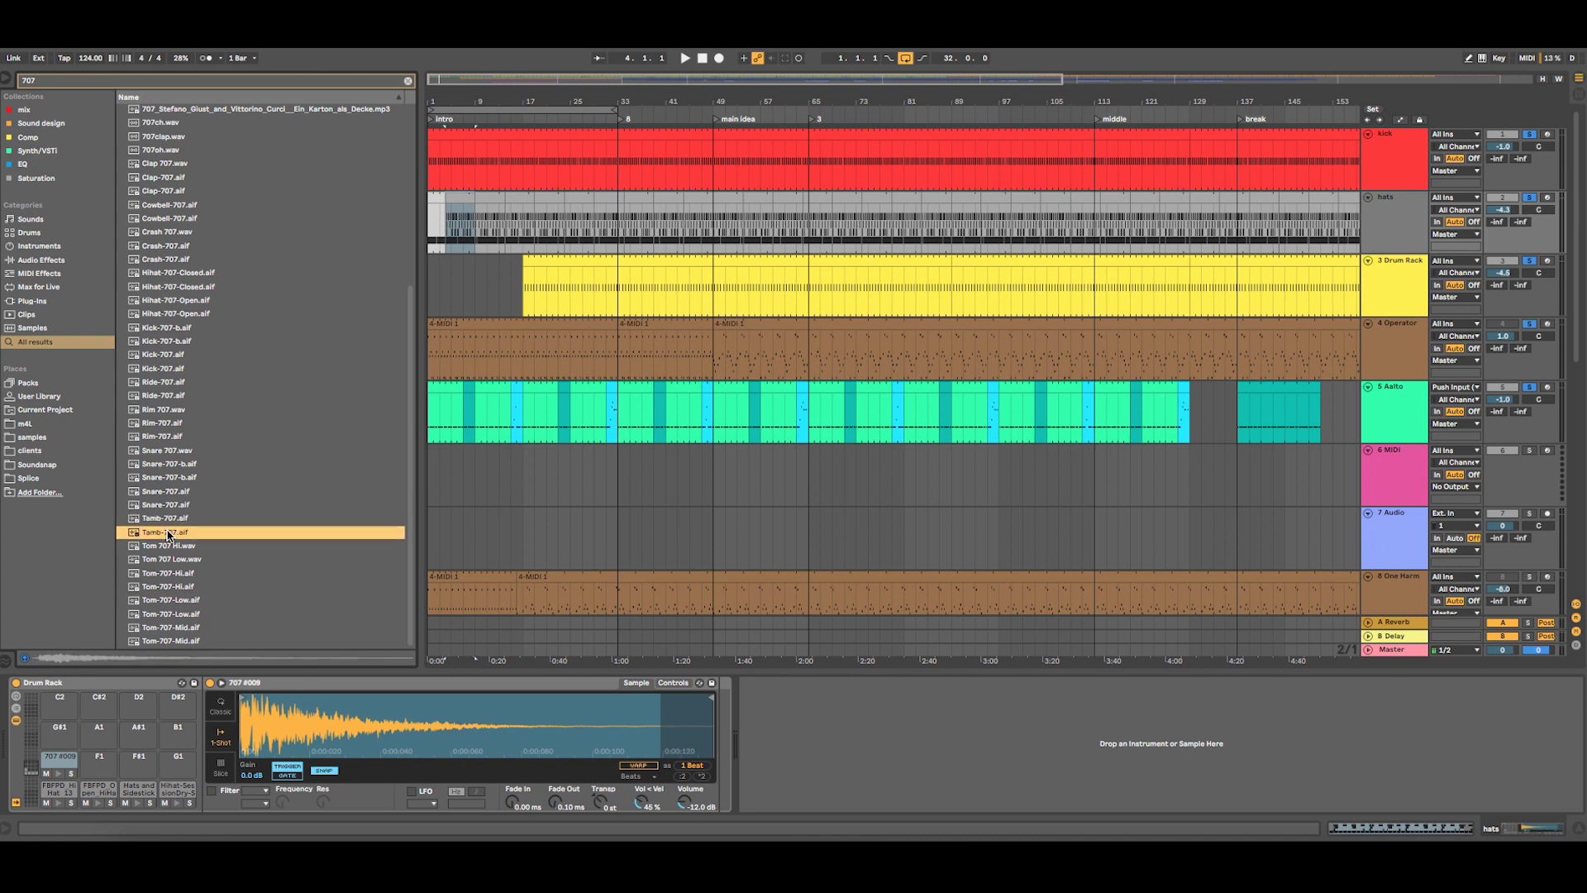
pyautogui.moveTo(115, 742); pyautogui.dragTo(98, 759)
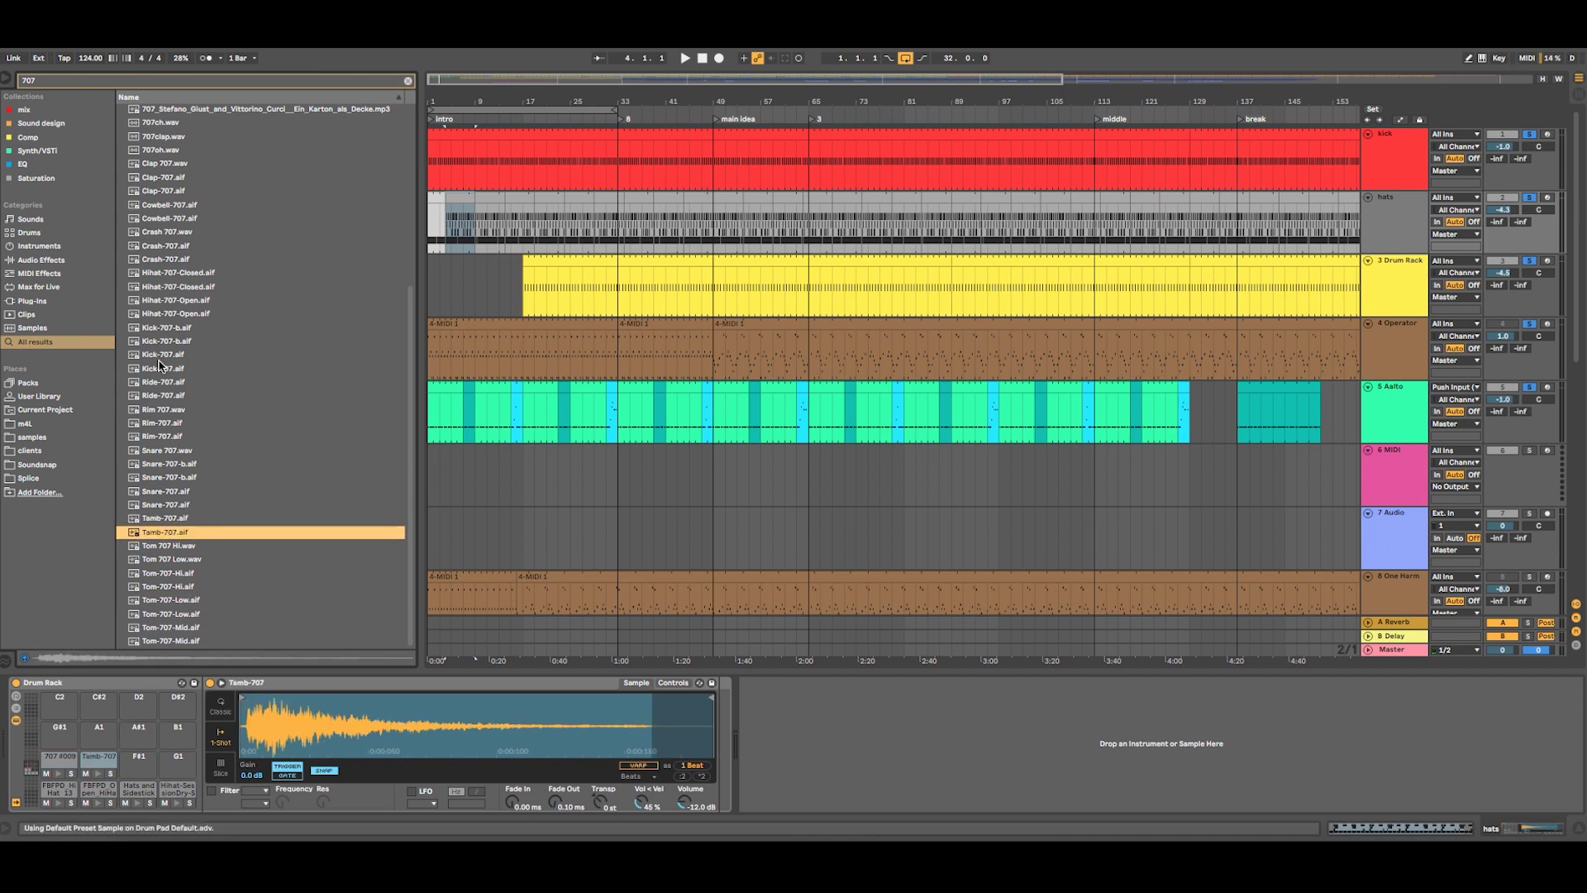
# Search all browser results for 808 and browse down to the audio samples
pyautogui.click(406, 82)
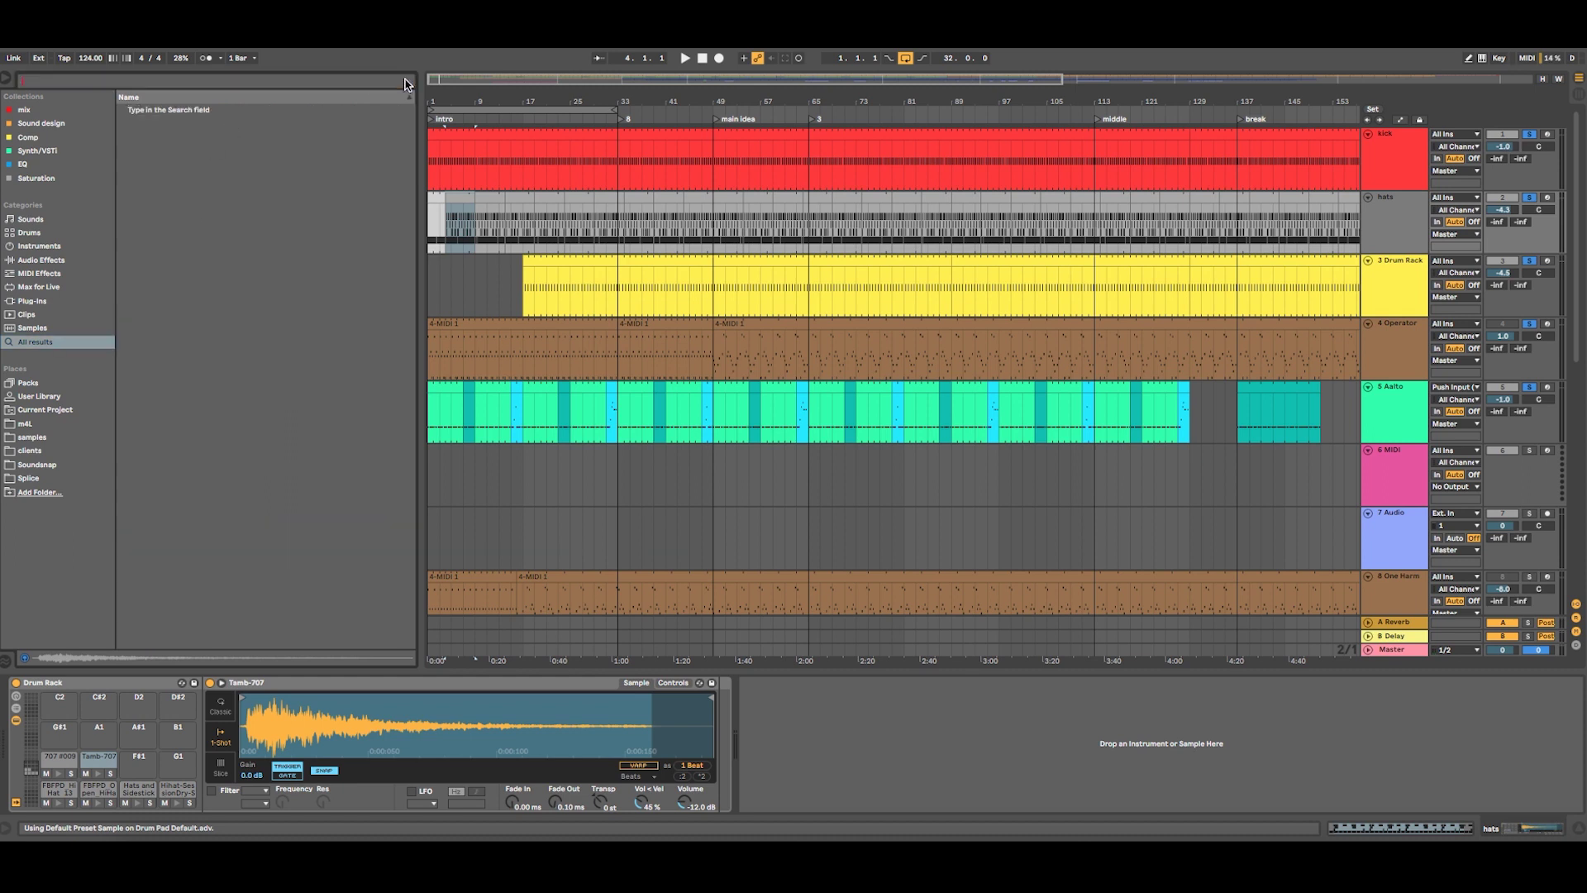
pyautogui.write('808')
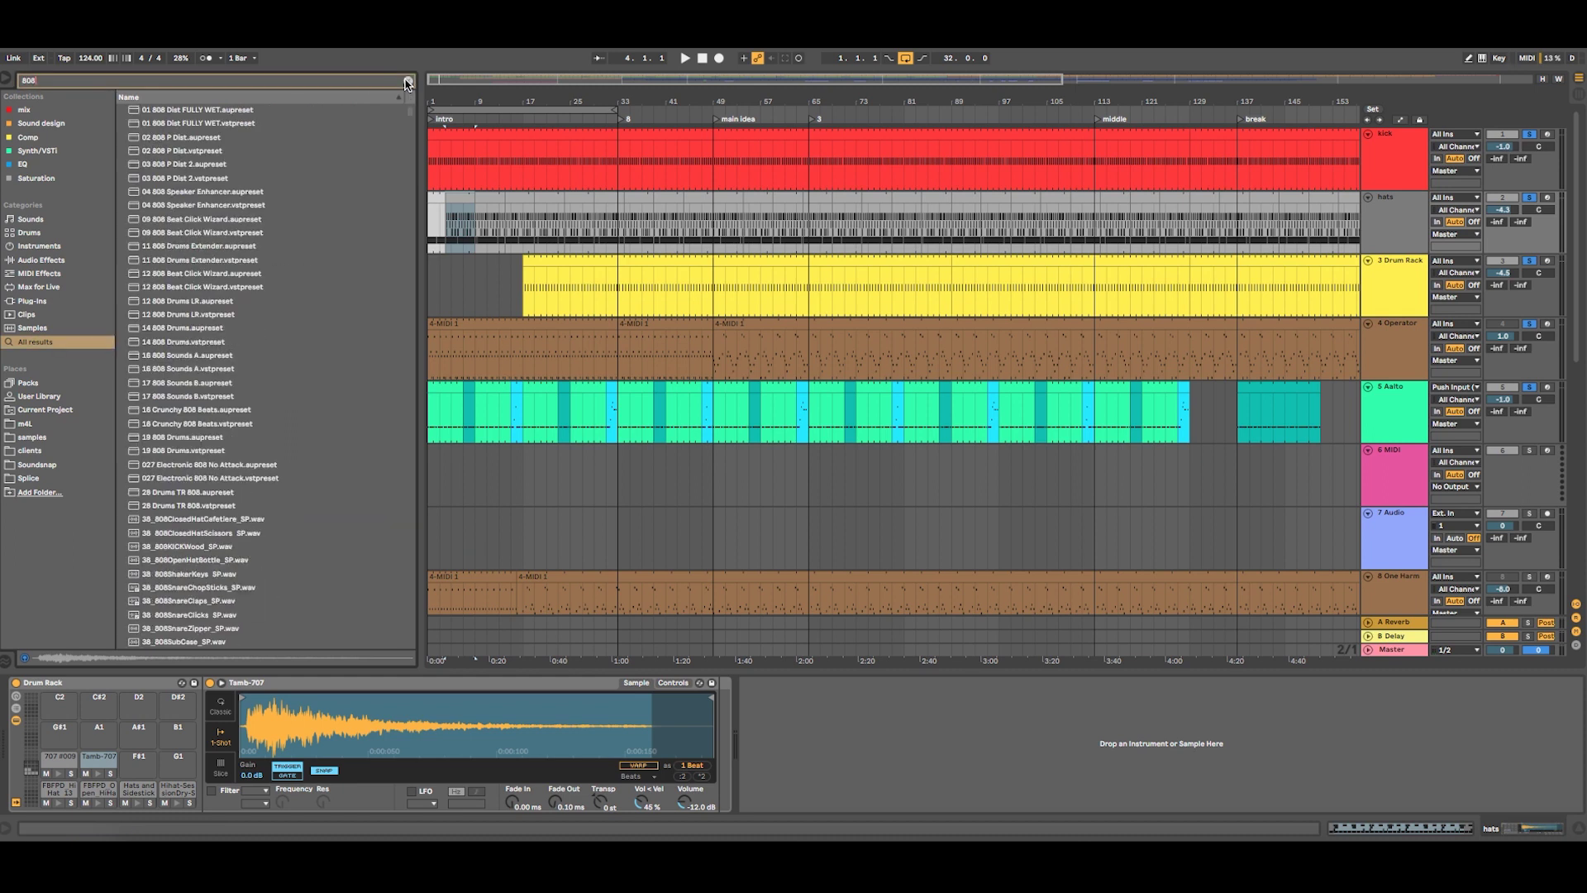
pyautogui.click(162, 369)
pyautogui.scroll(-6, 180, 465)
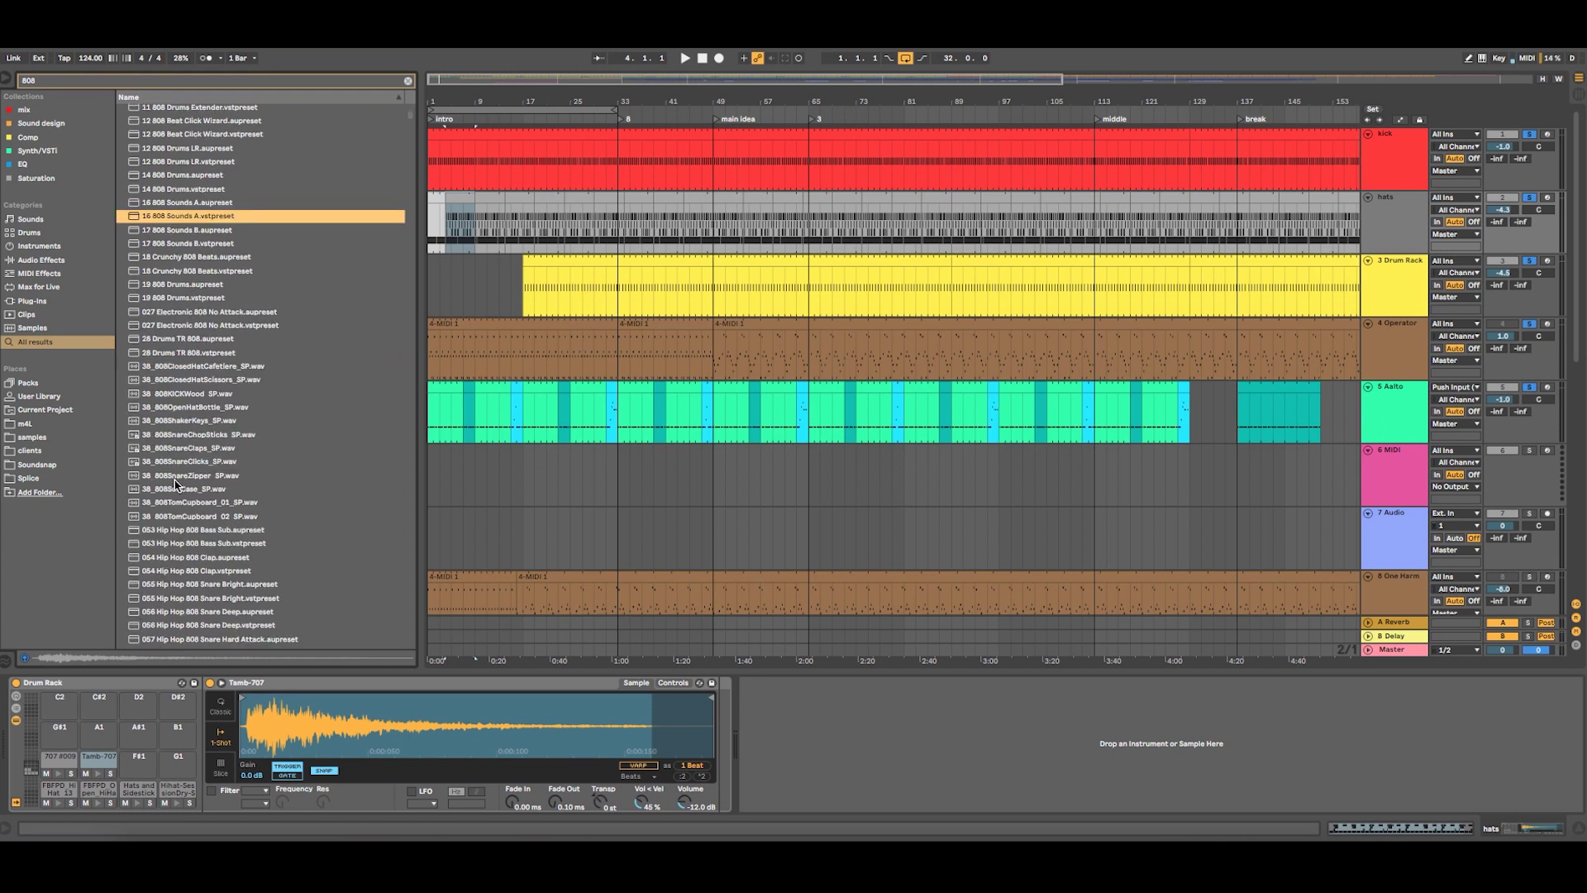
pyautogui.scroll(-5, 180, 492)
# Audition the 808 loops, including the Organi808, Shuffling808, 808Hats, Swing808 and 808Raw files
pyautogui.click(182, 532)
pyautogui.click(193, 491)
pyautogui.click(199, 501)
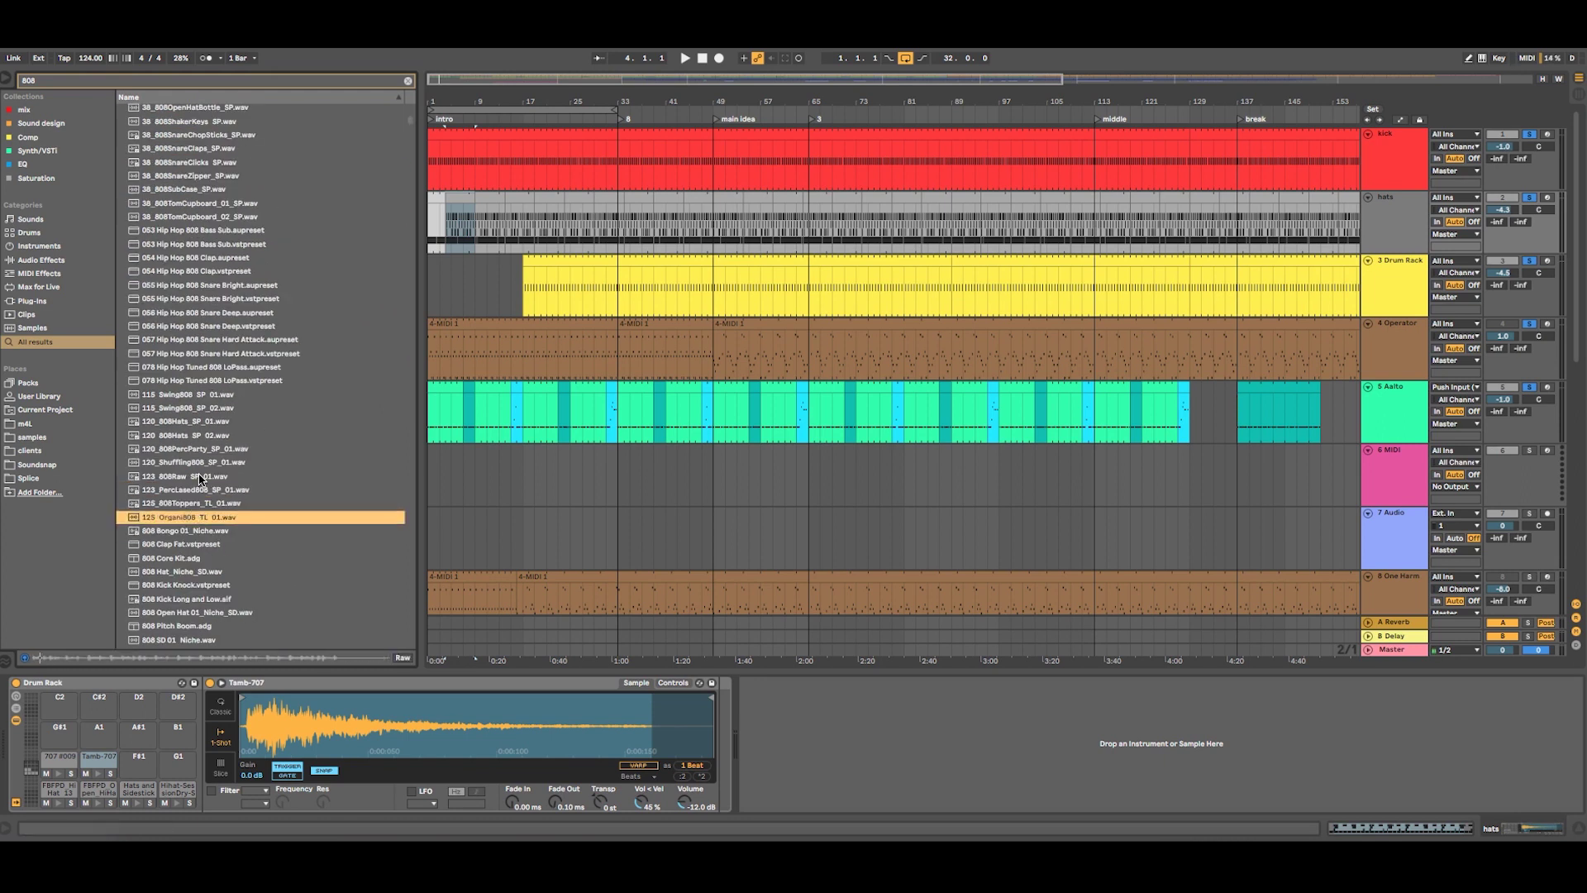
pyautogui.click(194, 462)
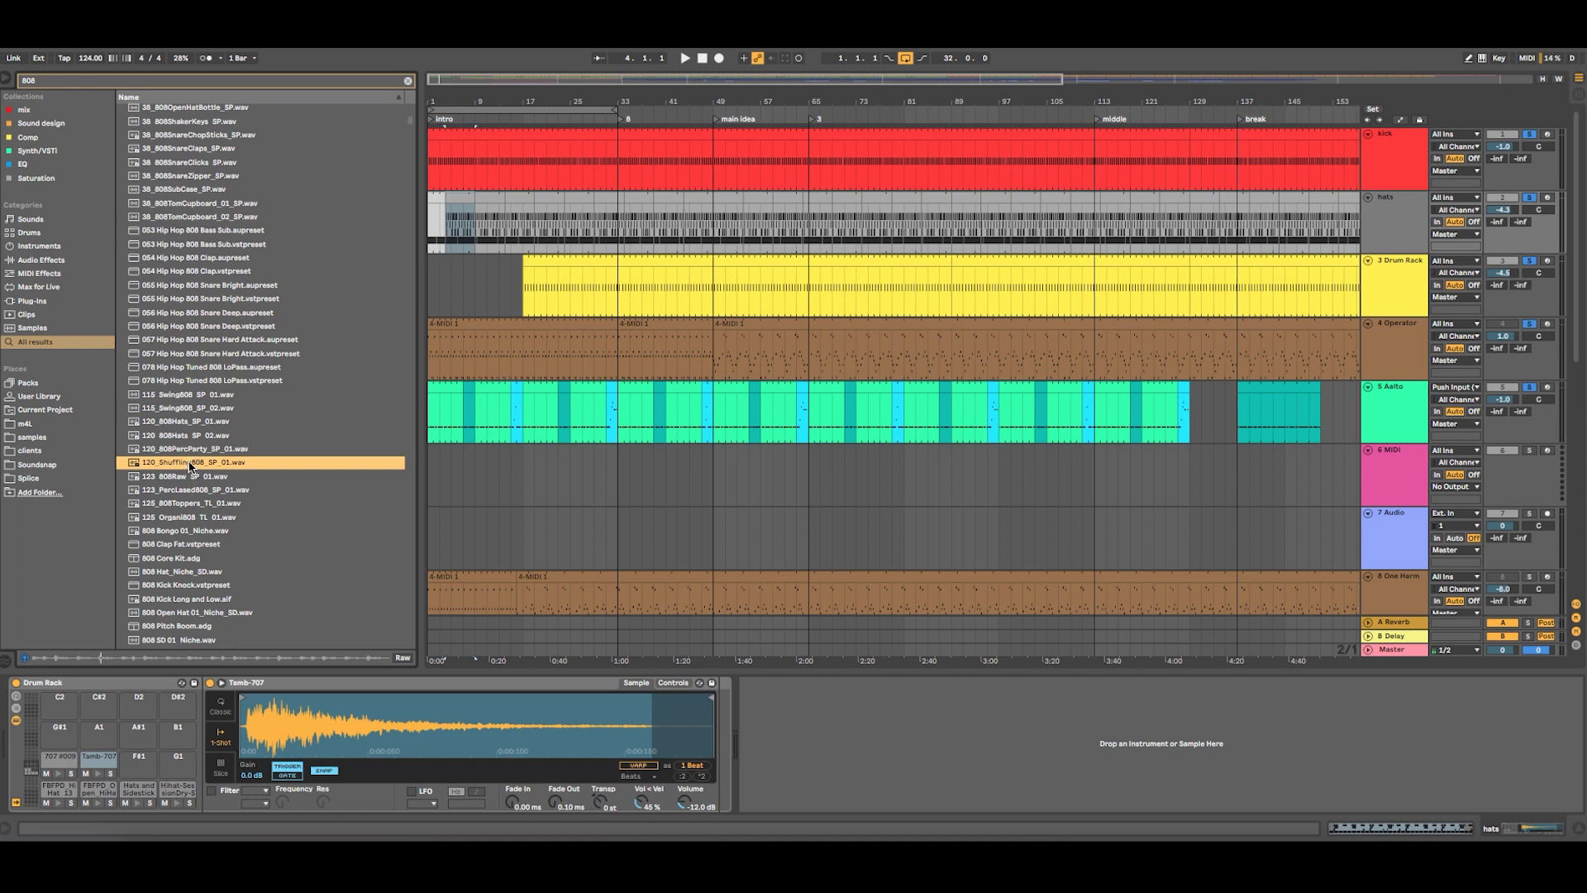
pyautogui.press('Up')
pyautogui.press('Up')
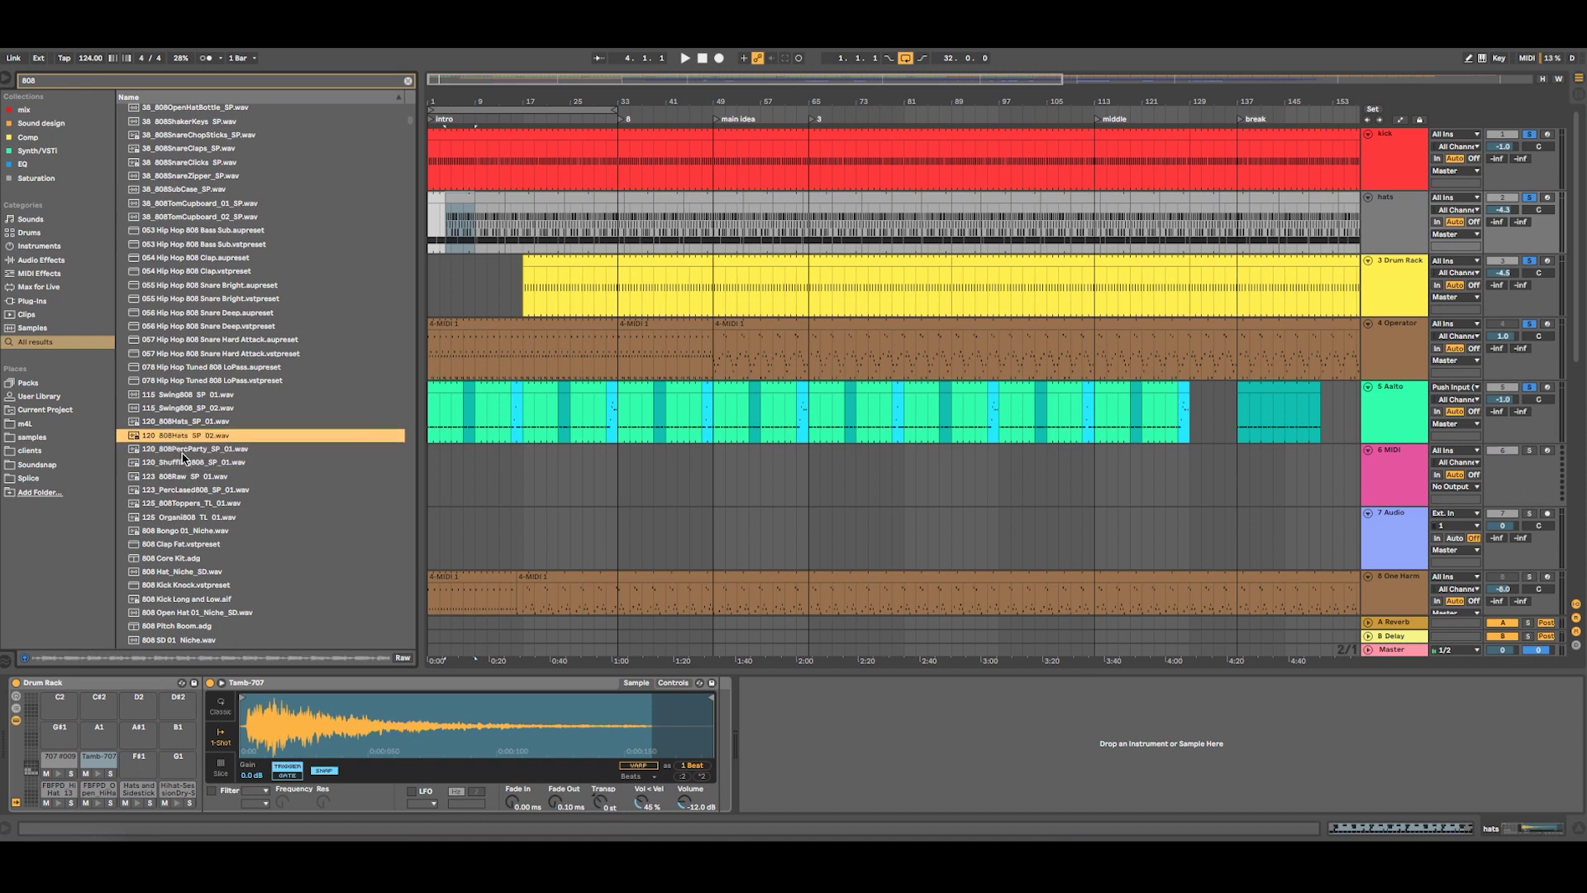
pyautogui.press('Up')
pyautogui.press('Down')
pyautogui.press('Up')
pyautogui.press('Up')
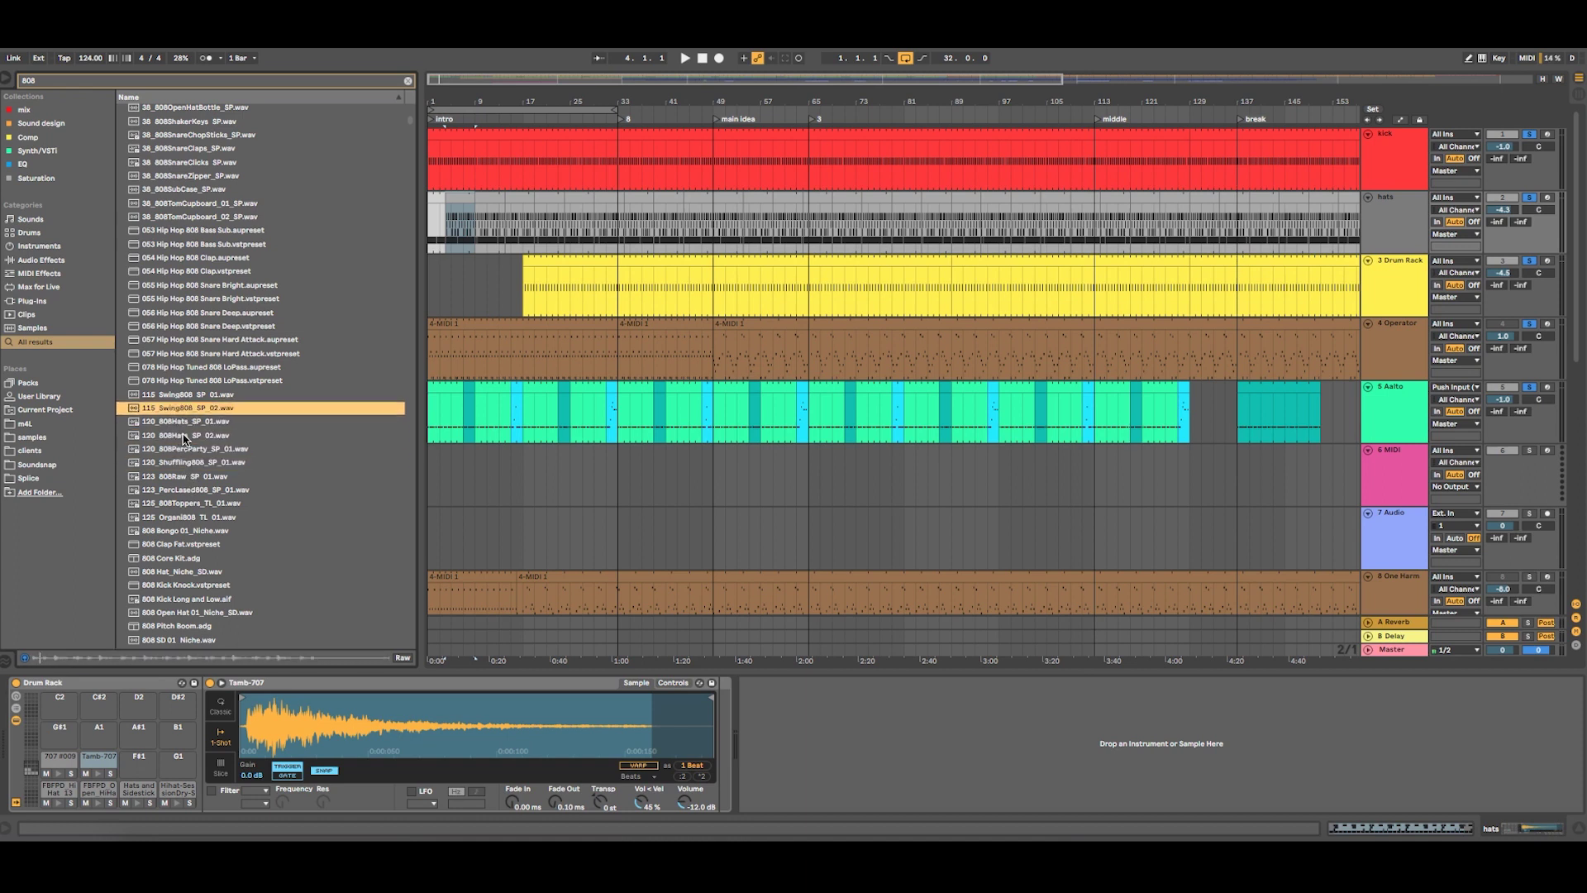
pyautogui.press('Down')
pyautogui.press('Down')
pyautogui.press('Down')
pyautogui.press('Down')
pyautogui.press('Down')
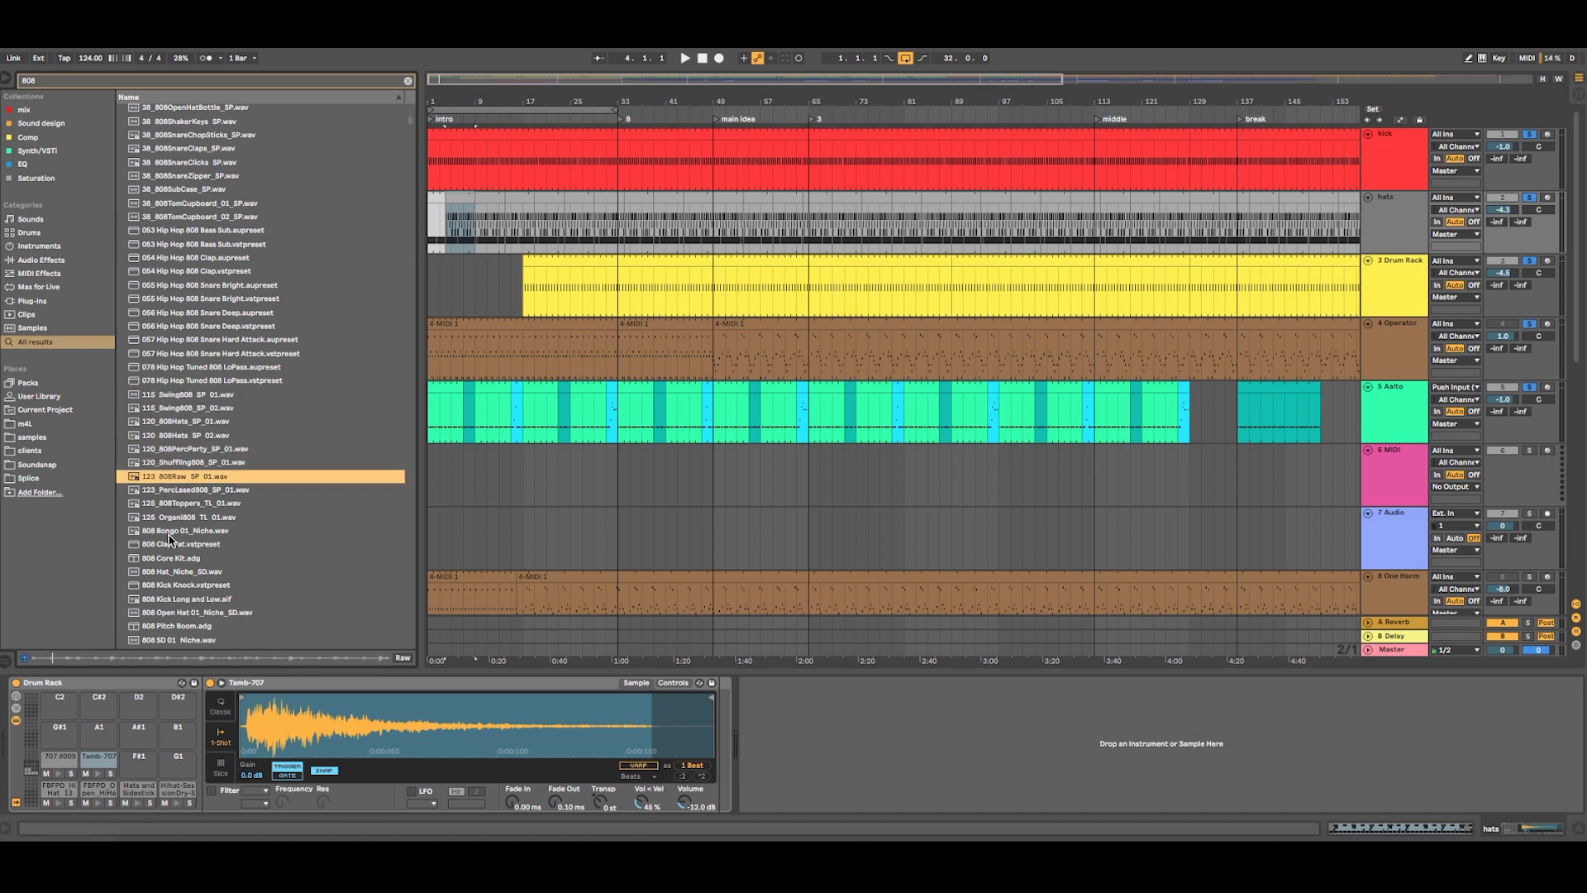
# Audition the 808 one-shots, including the bongo, kick and C2 samples
pyautogui.click(180, 532)
pyautogui.click(184, 556)
pyautogui.click(188, 535)
pyautogui.click(191, 599)
pyautogui.scroll(-4, 195, 611)
pyautogui.click(183, 553)
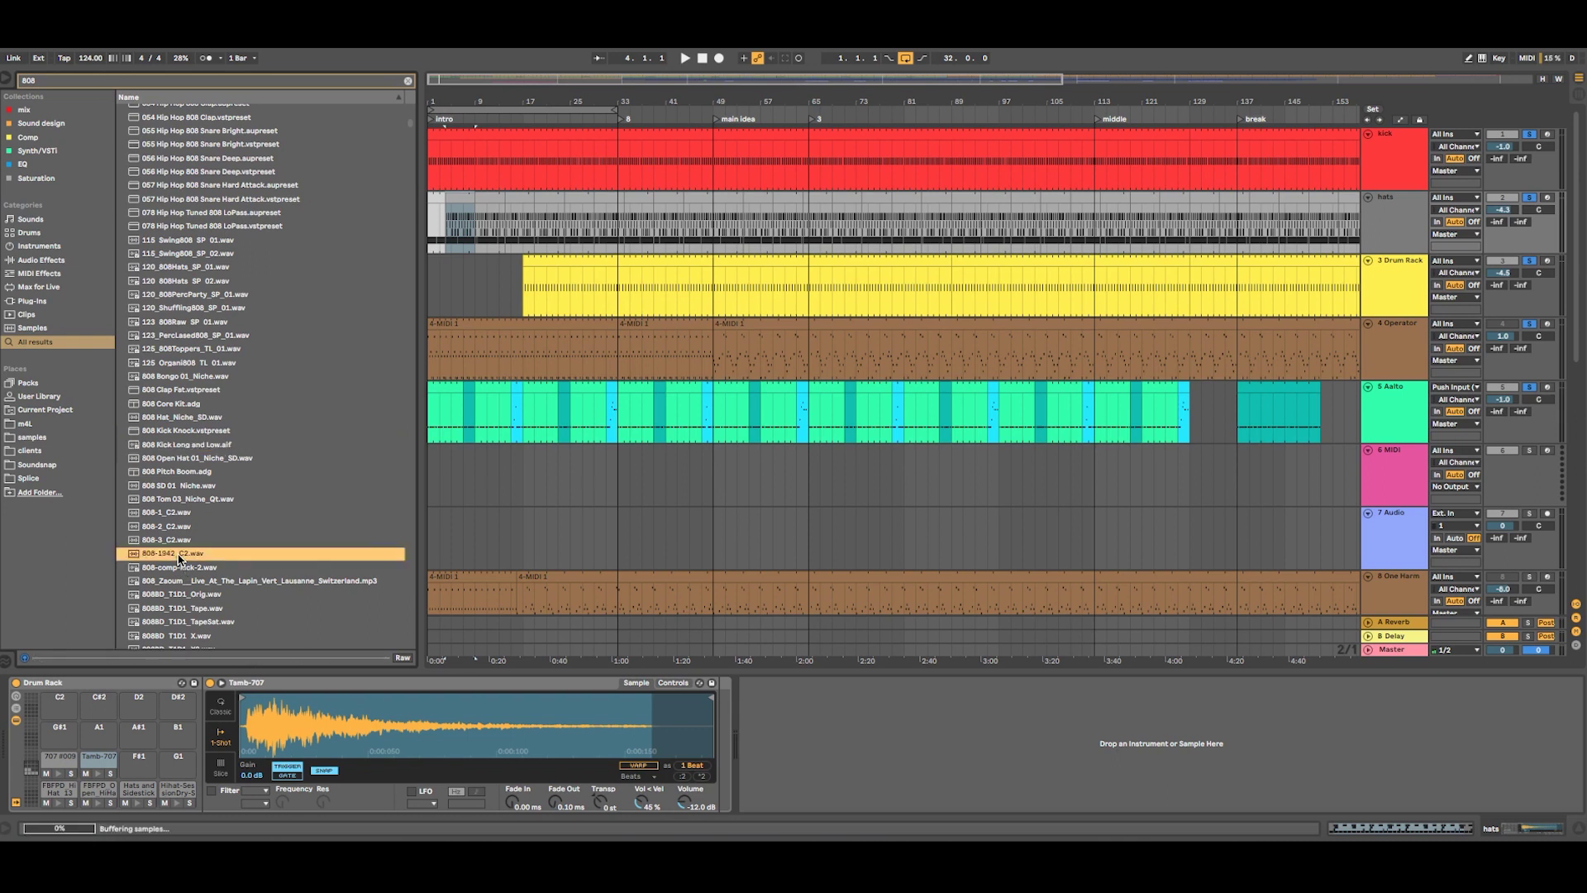
pyautogui.click(182, 540)
pyautogui.click(180, 527)
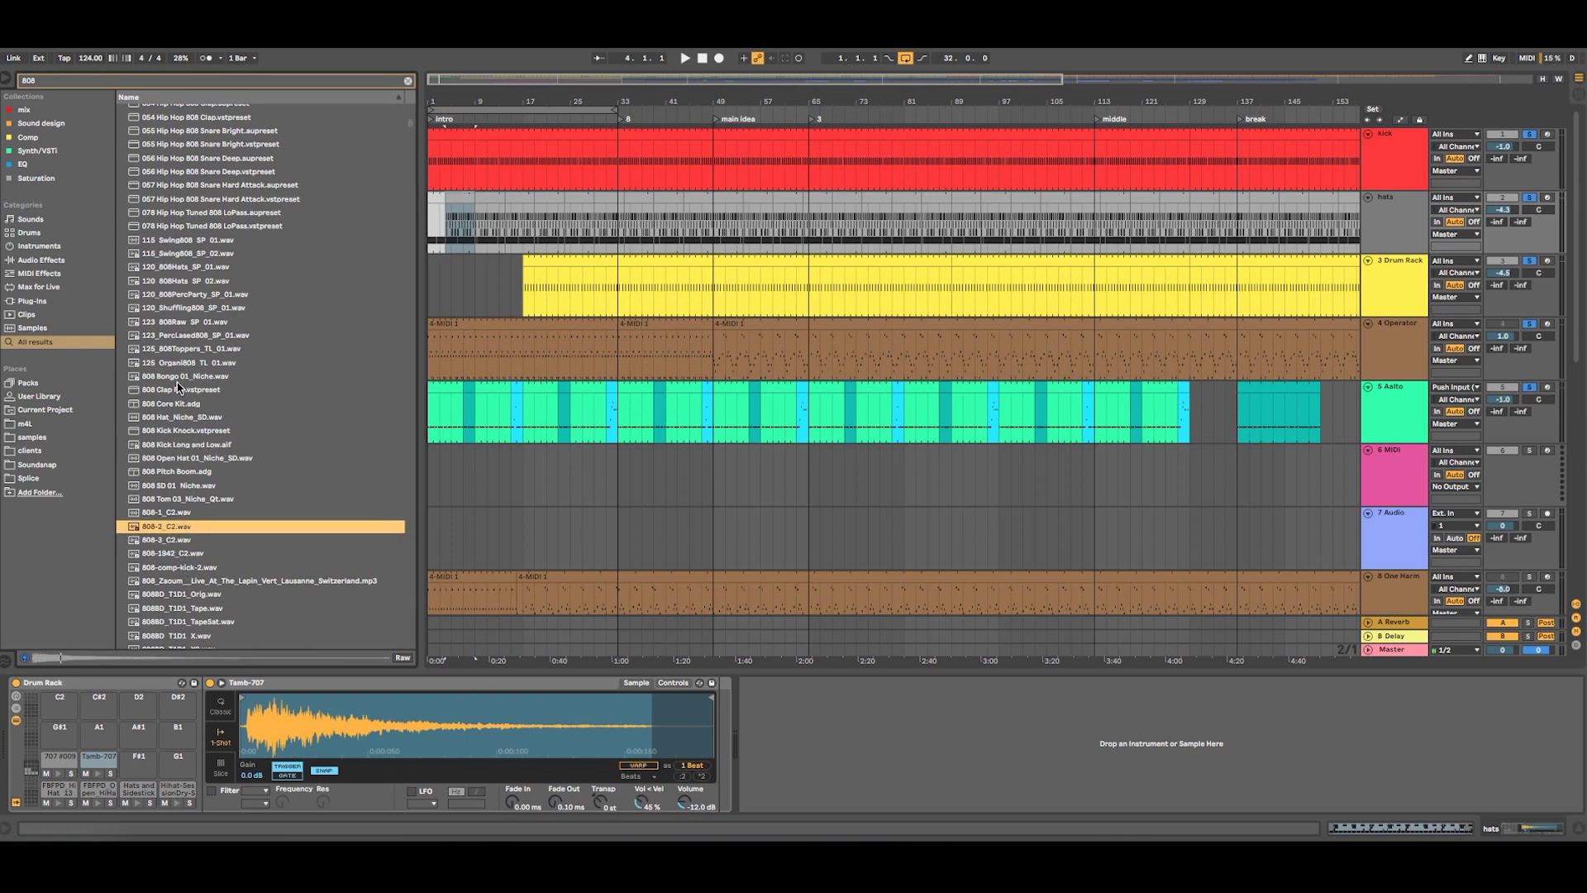
# Audition the 808 tom, snare and hat samples and load 808 Kick Long and Low.aif onto pad C2
pyautogui.click(177, 388)
pyautogui.click(166, 501)
pyautogui.click(166, 488)
pyautogui.click(172, 417)
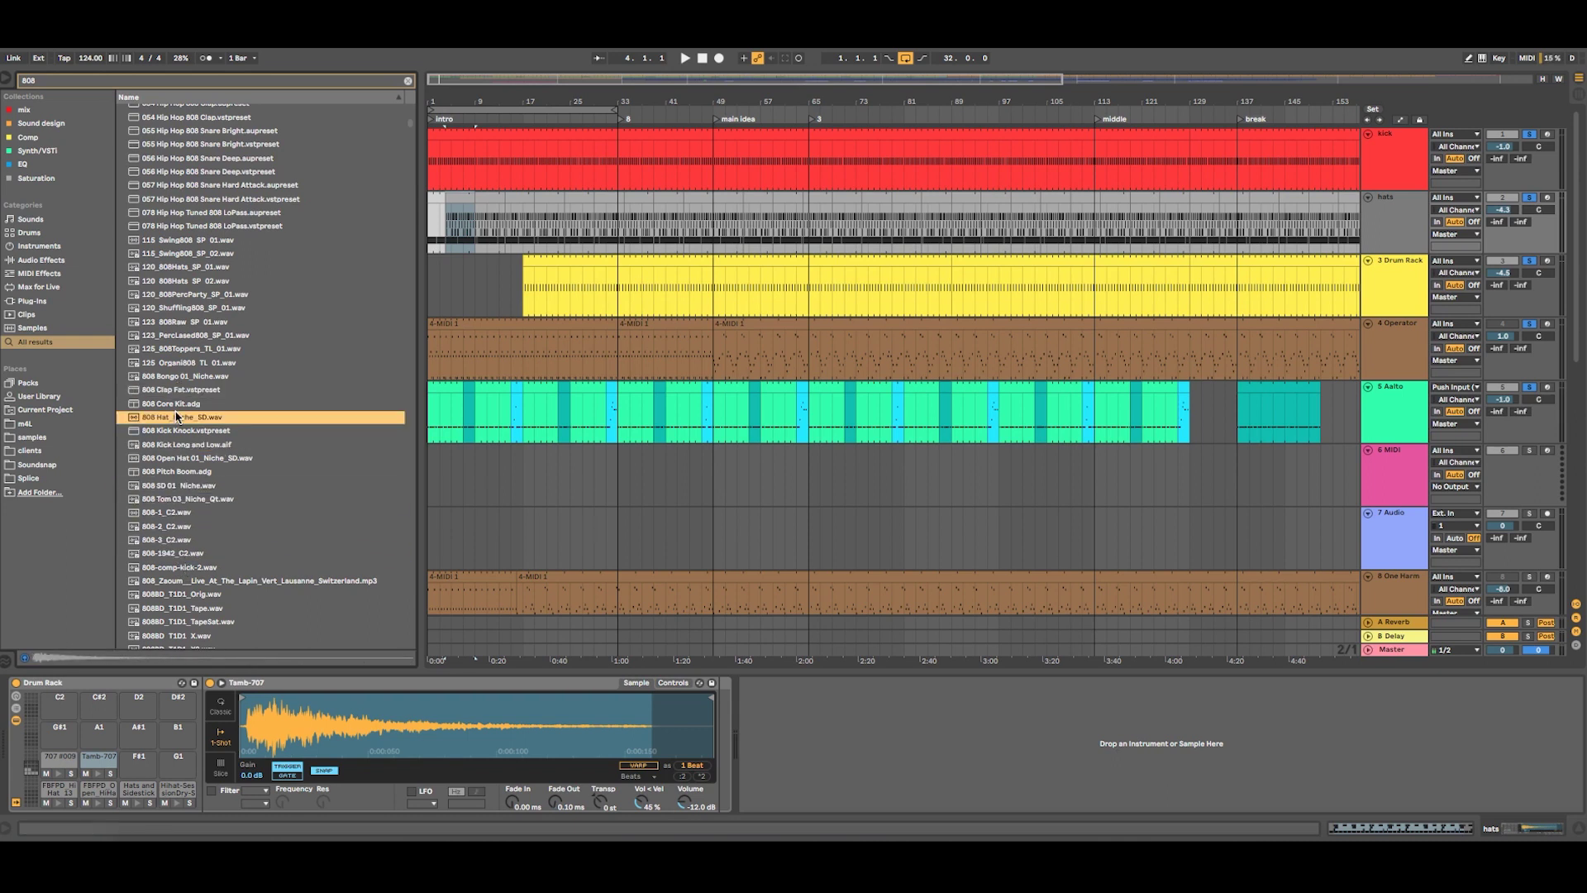
pyautogui.click(175, 431)
pyautogui.click(174, 445)
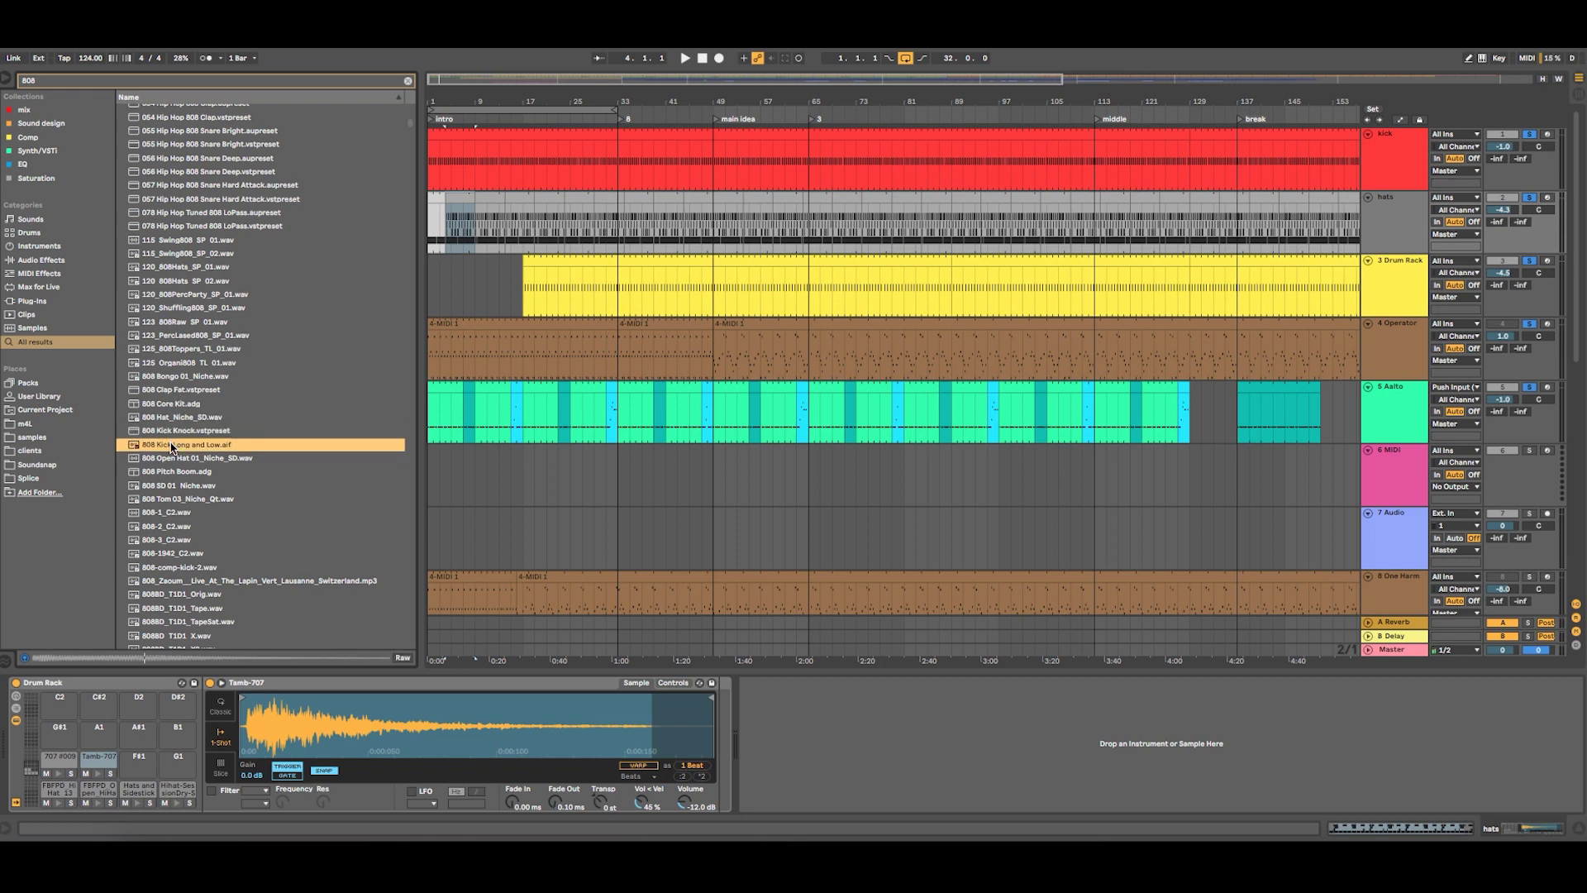
# Compare the 808 C2 and 808BD samples and load 808BD_T1D1_Tape.wav onto pad G#1 of the hats Drum Rack
pyautogui.click(154, 553)
pyautogui.click(165, 540)
pyautogui.click(167, 526)
pyautogui.click(165, 513)
pyautogui.click(163, 611)
pyautogui.scroll(-1, 162, 615)
pyautogui.click(159, 587)
pyautogui.click(163, 572)
pyautogui.moveTo(163, 649); pyautogui.dragTo(64, 736)
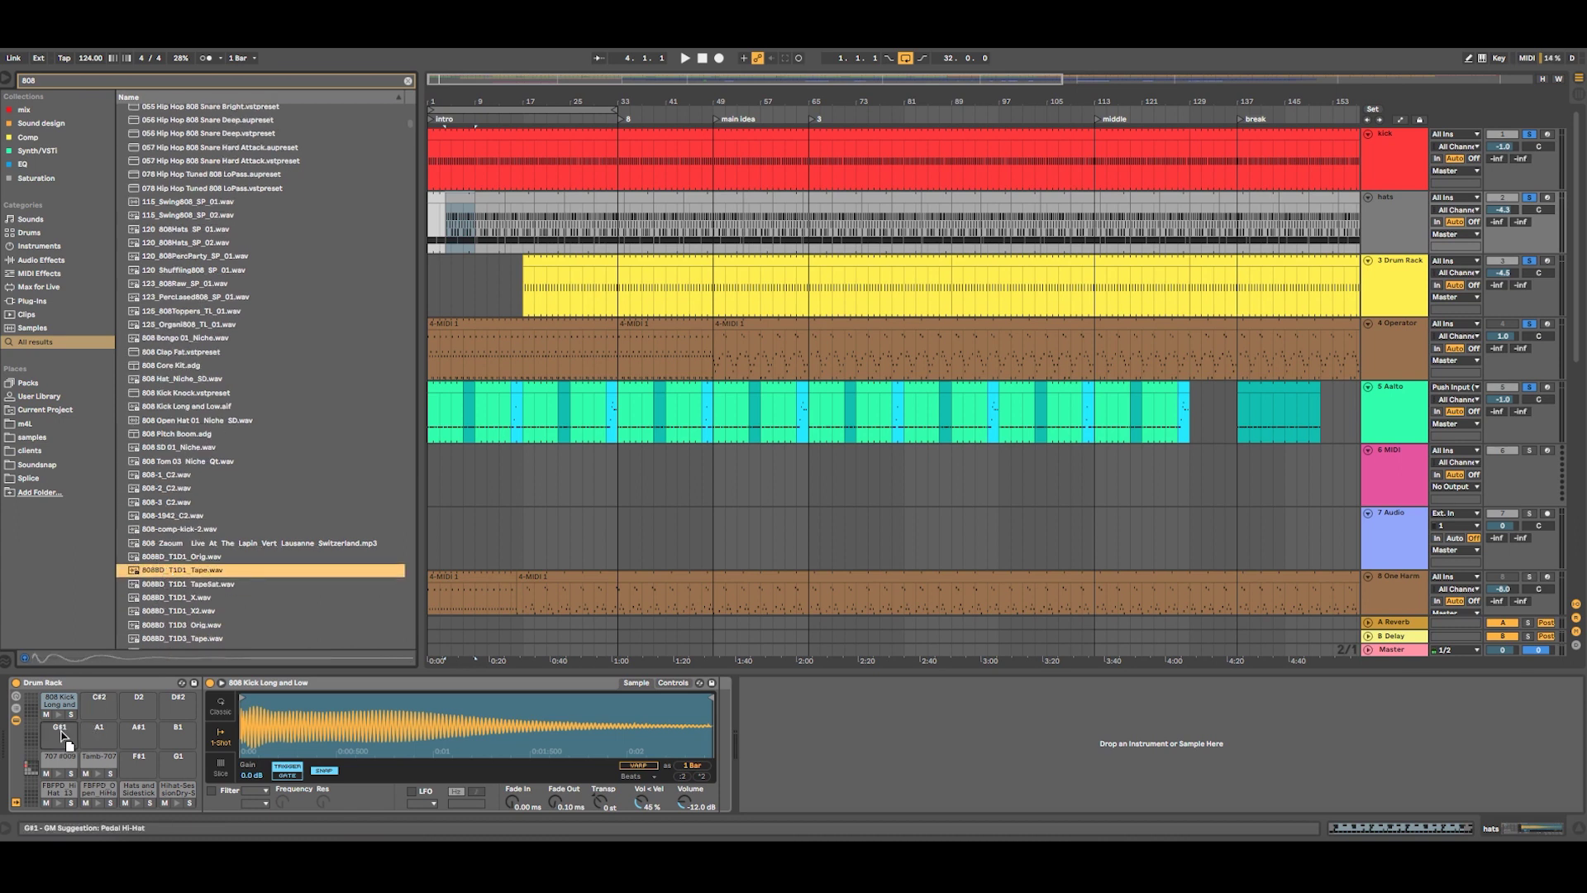
# Audition the 808BD bass drum samples following the T1D1 Tape file, including the T1D1 X and T1D3 Tape variants
pyautogui.click(178, 599)
pyautogui.click(175, 614)
pyautogui.click(172, 639)
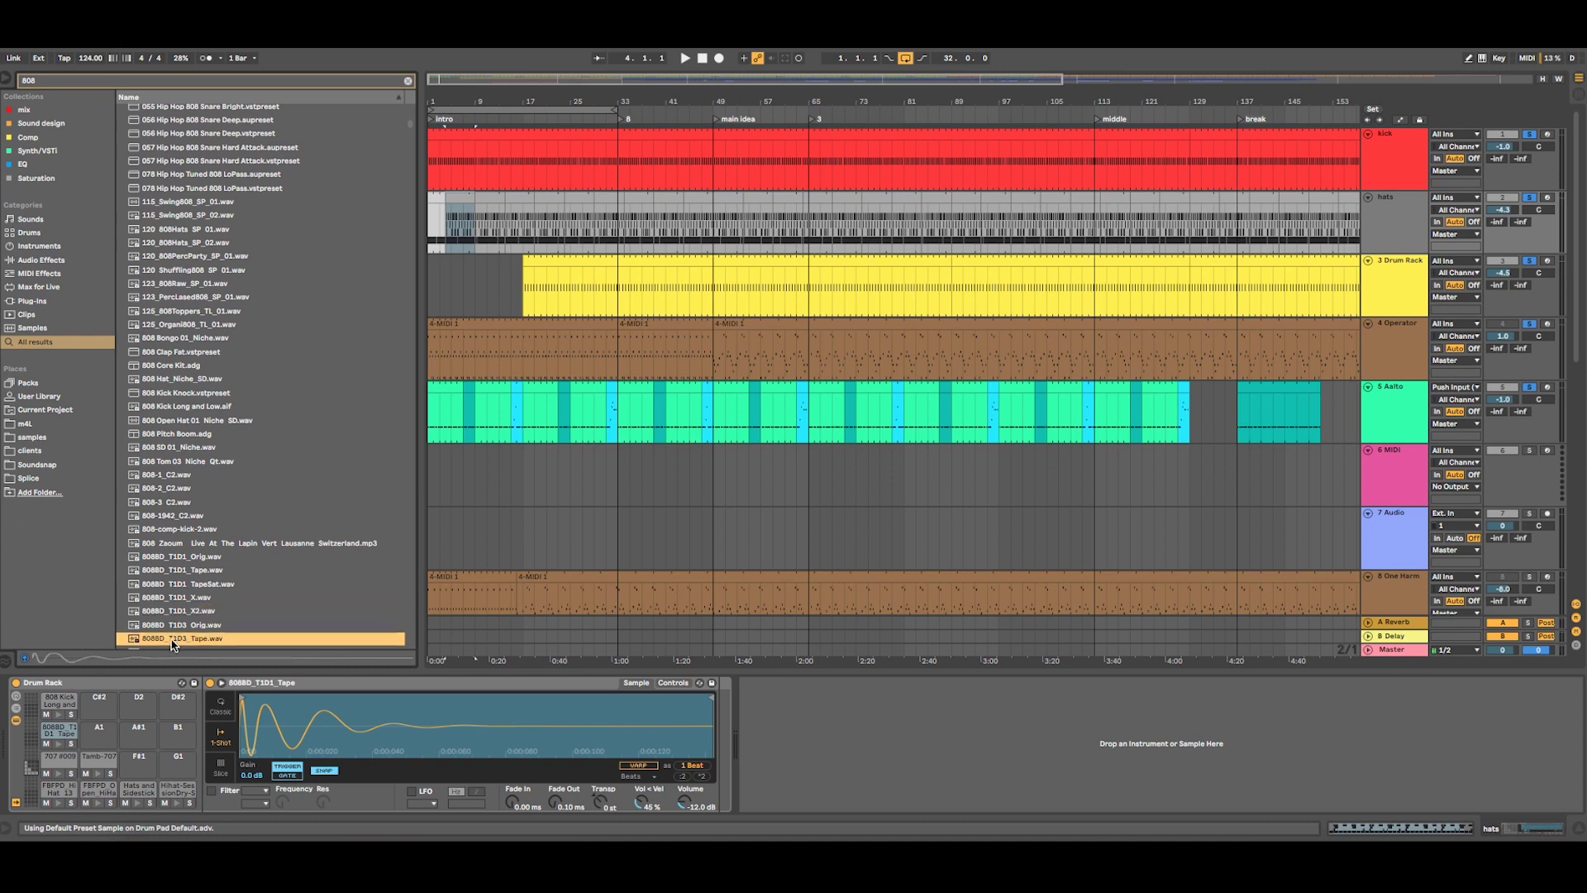
pyautogui.scroll(-4, 172, 639)
pyautogui.click(166, 581)
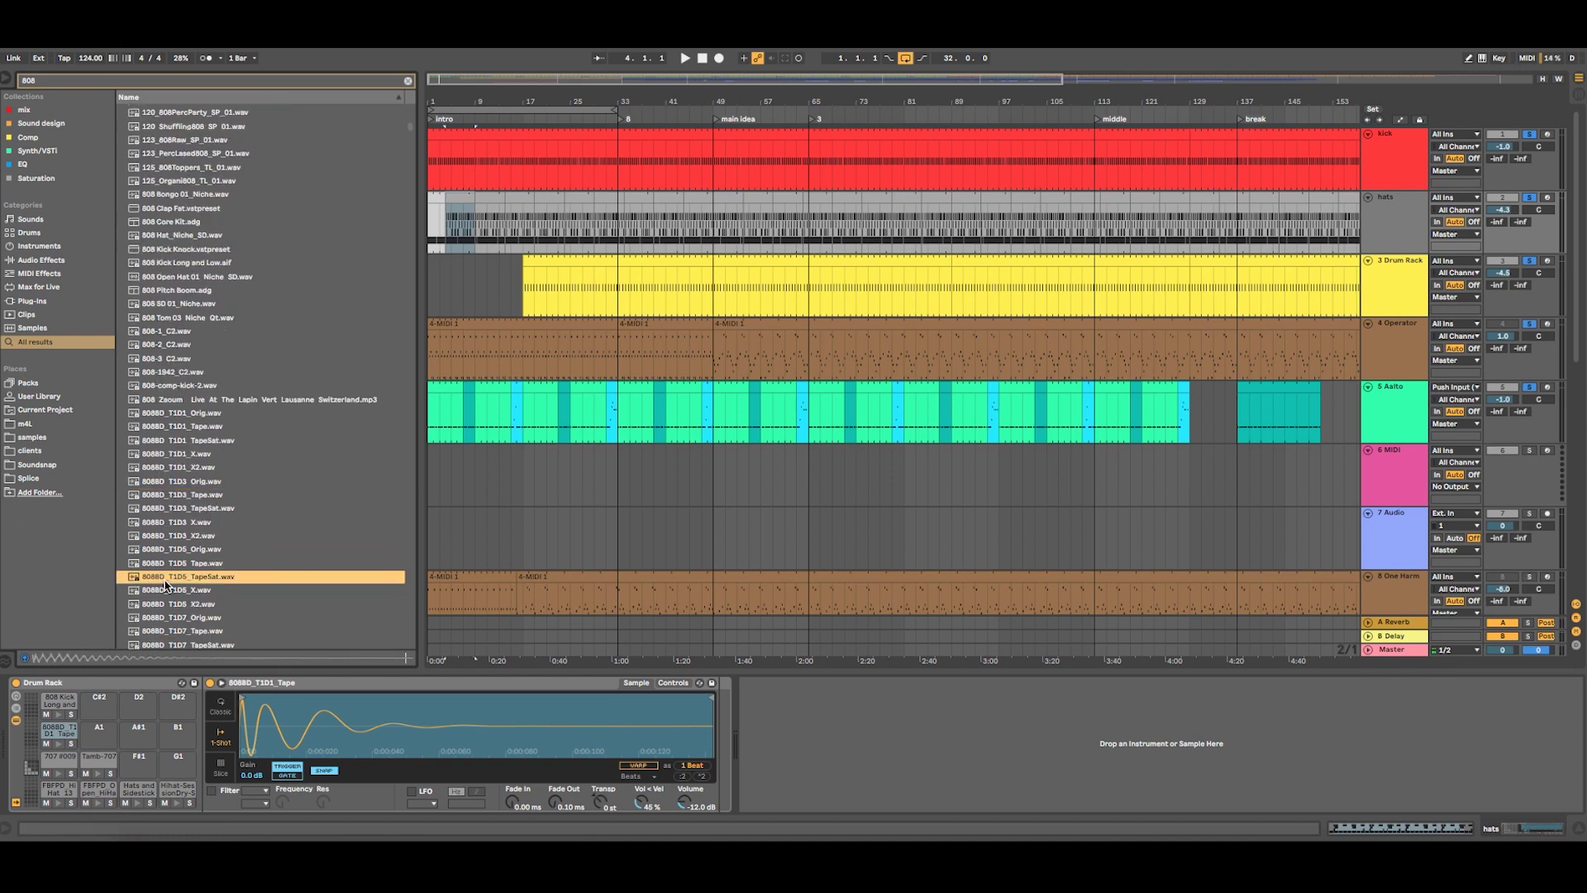
pyautogui.click(165, 603)
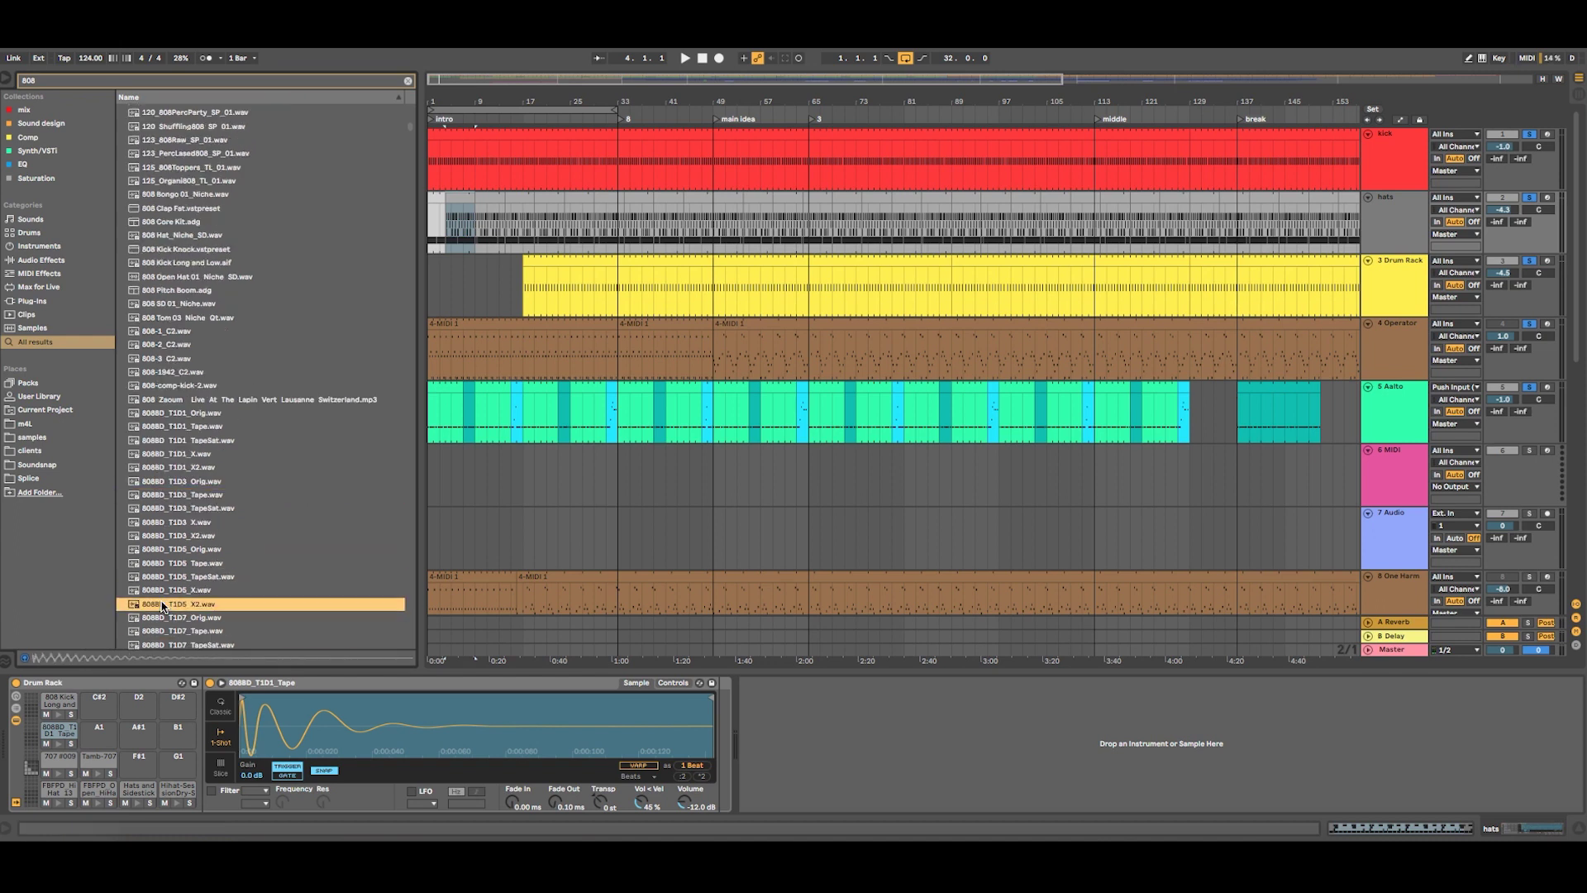
pyautogui.scroll(-1, 165, 605)
pyautogui.click(166, 593)
# Audition further 808BD bass drum samples down the list, including 808BD_T1D11_X.wav
pyautogui.scroll(-2, 161, 601)
pyautogui.scroll(-2, 161, 601)
pyautogui.click(149, 573)
pyautogui.click(152, 547)
pyautogui.click(149, 586)
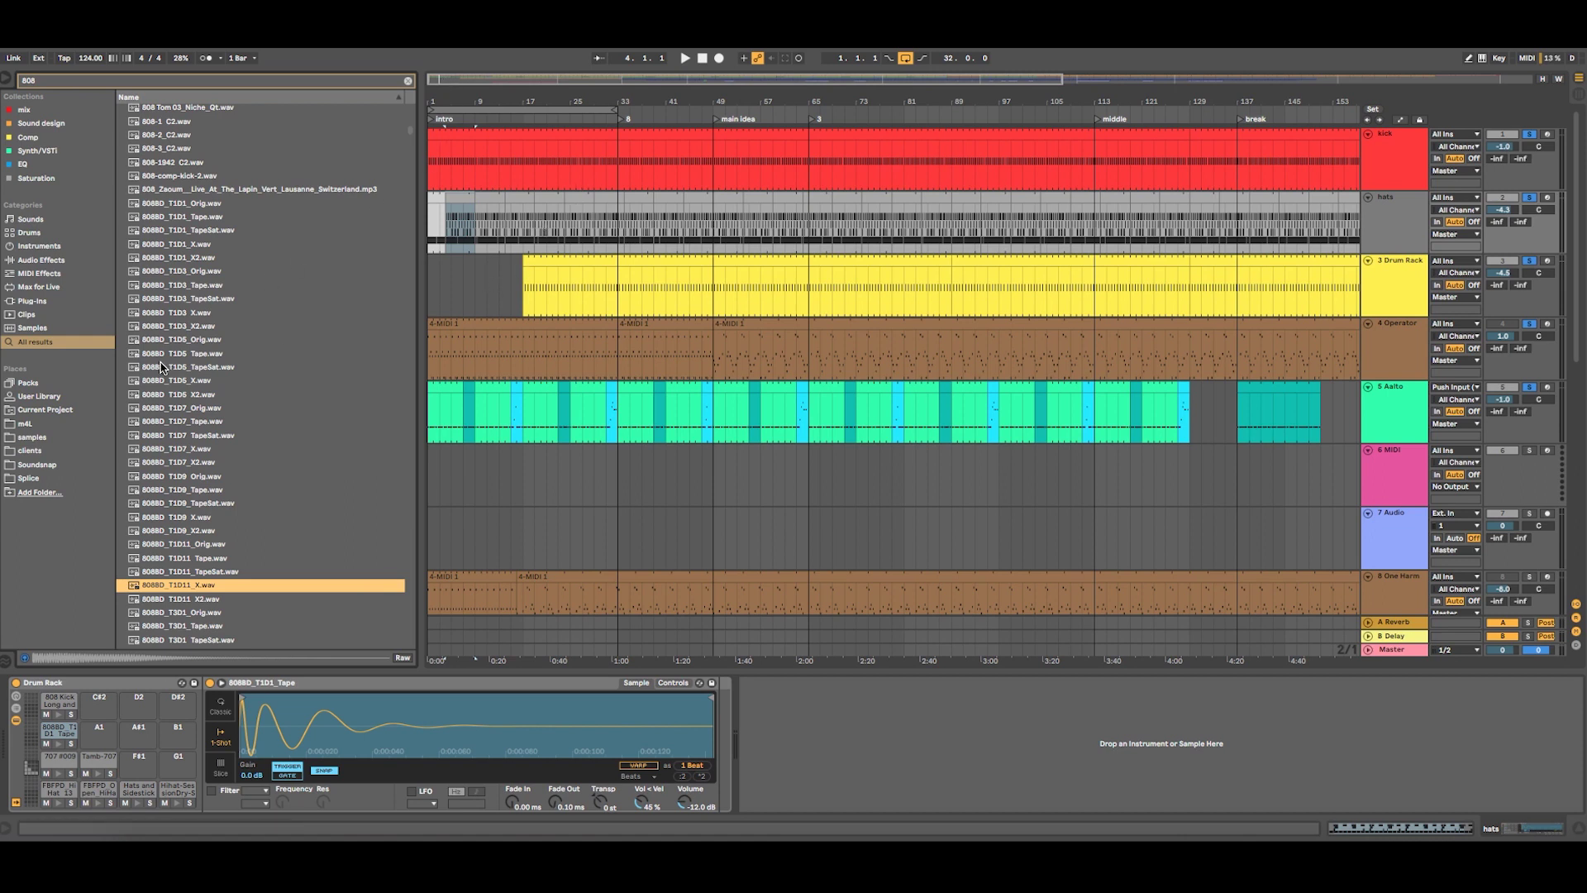
pyautogui.scroll(-3, 145, 395)
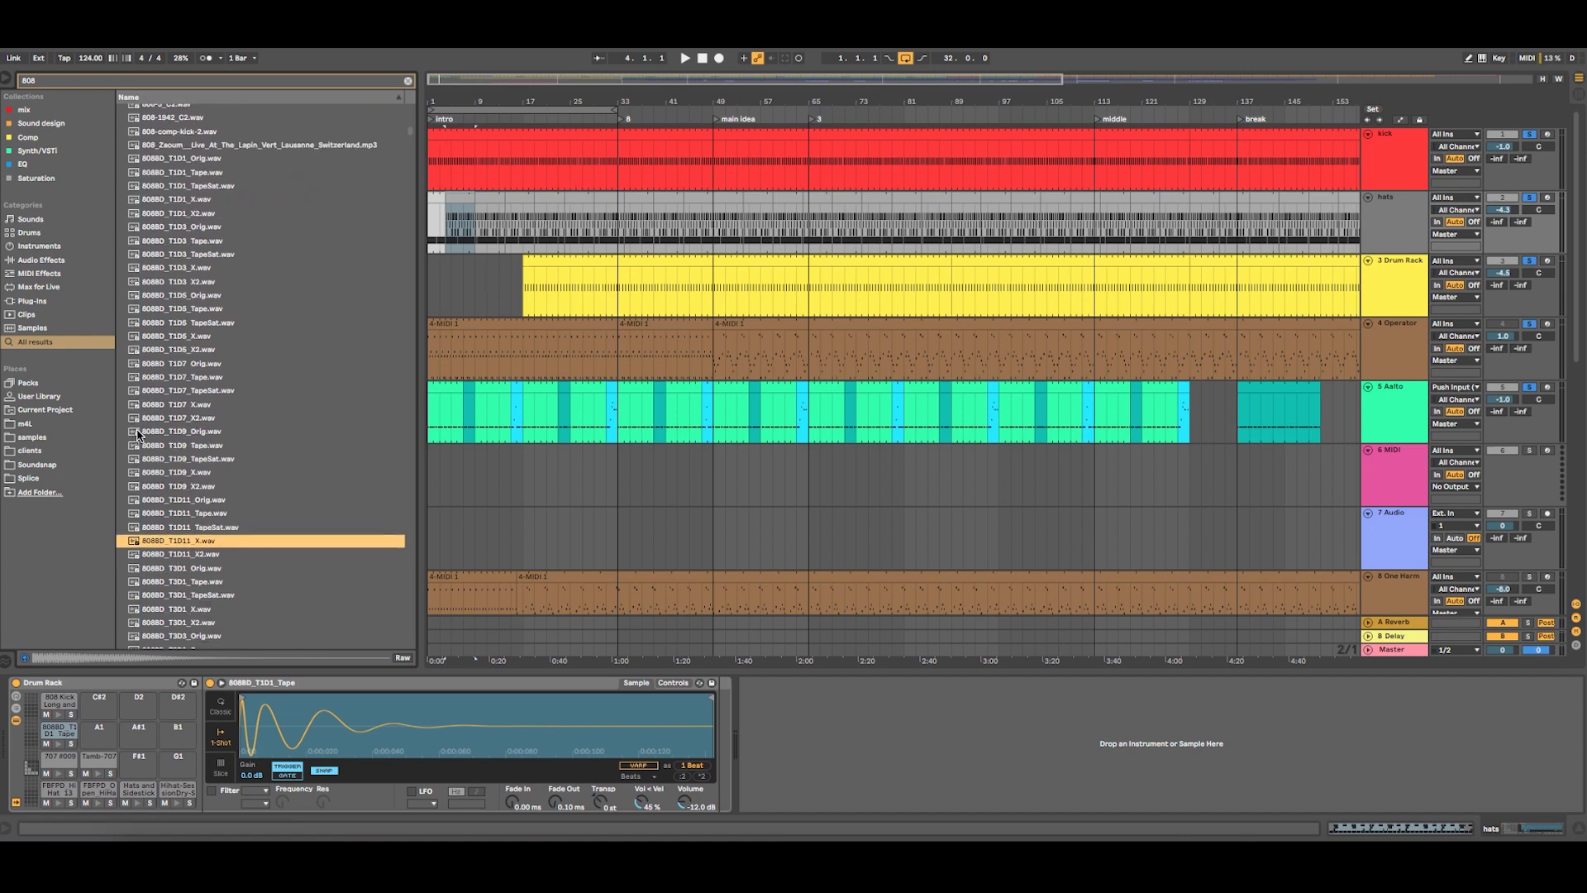
pyautogui.click(169, 479)
# Audition the 808CY cymbal samples and load 808CY_7_Tape_ST.wav onto pad F#1 of the hats Drum Rack
pyautogui.scroll(-2, 169, 481)
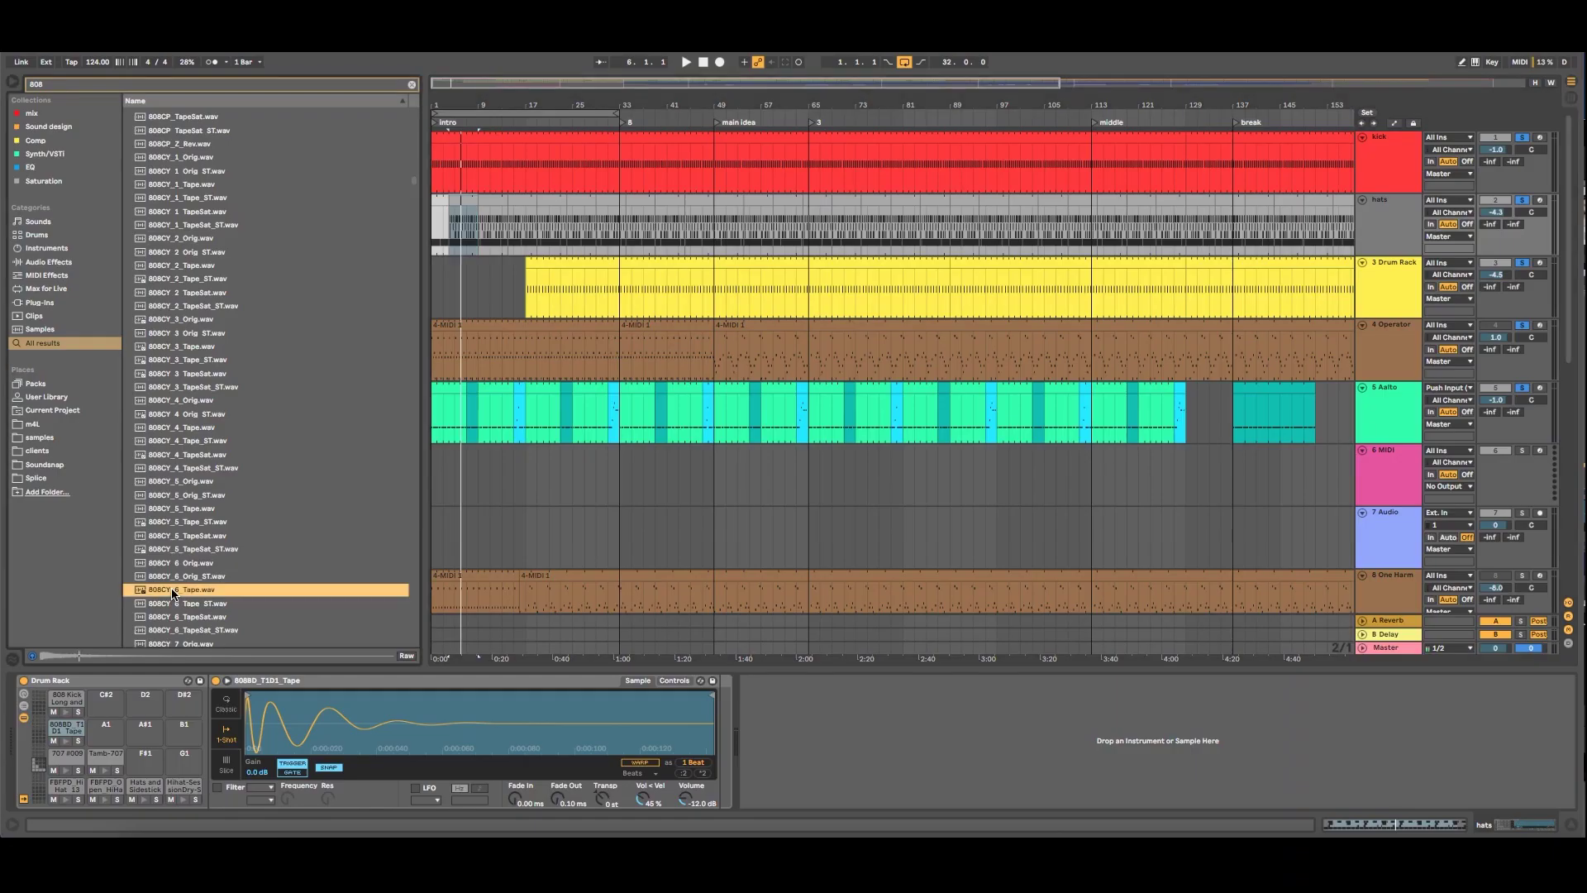
pyautogui.click(172, 603)
pyautogui.scroll(-2, 172, 602)
pyautogui.click(170, 530)
pyautogui.click(169, 554)
pyautogui.click(169, 541)
pyautogui.click(165, 553)
pyautogui.click(164, 564)
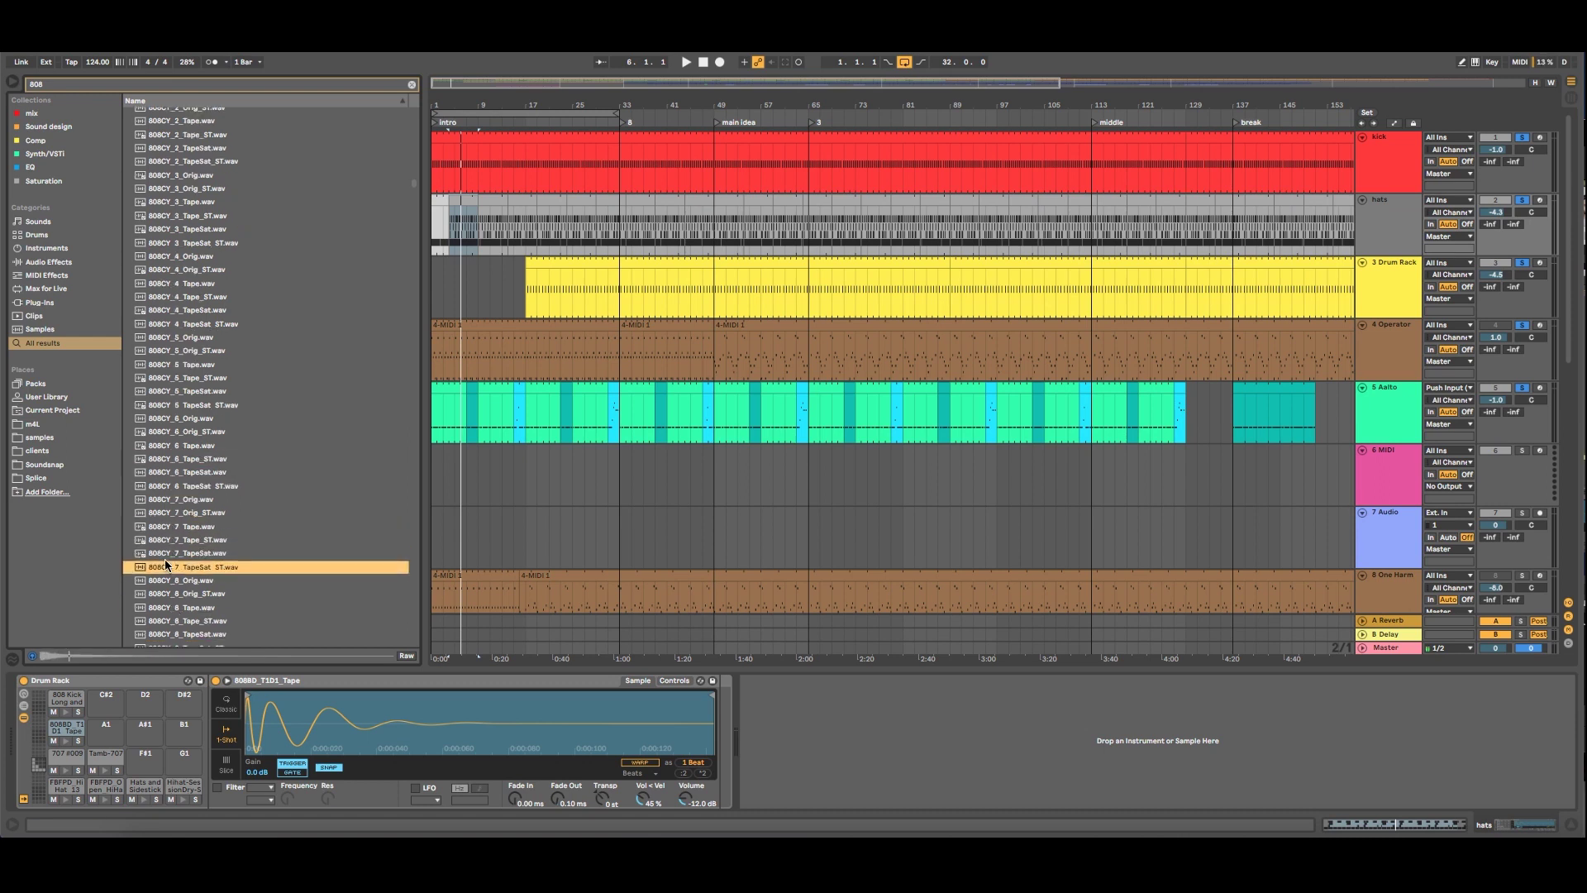
pyautogui.click(168, 542)
pyautogui.moveTo(166, 544); pyautogui.dragTo(157, 753)
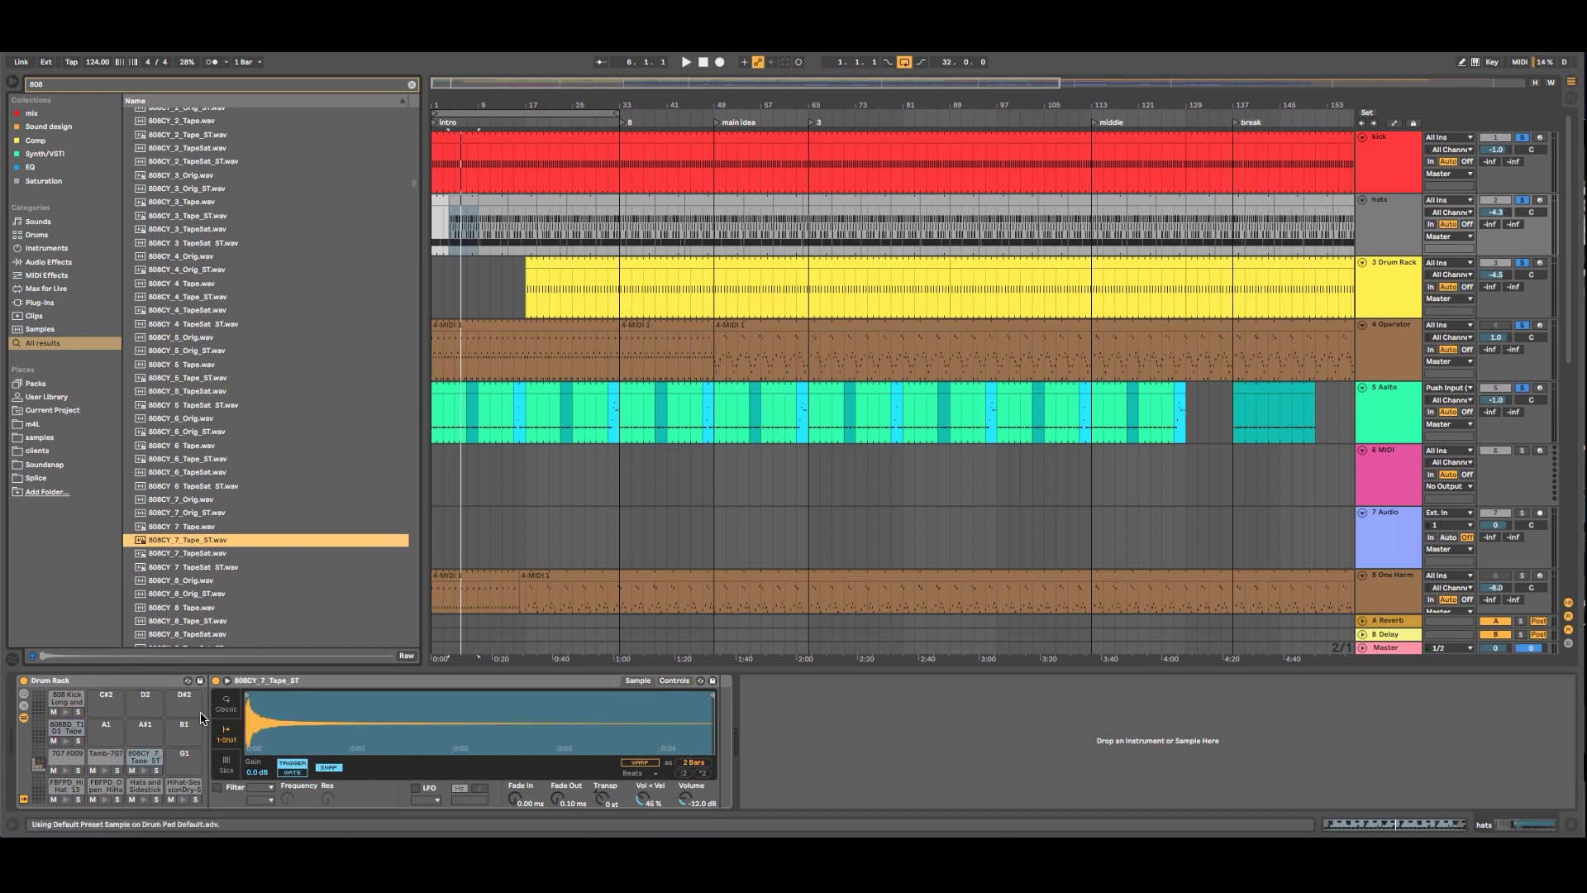
# Audition the 808CY_8 cymbals and the 808 hi-hats and load 808HH_Tape.wav onto pad G1
pyautogui.click(165, 581)
pyautogui.click(167, 593)
pyautogui.scroll(-6, 167, 594)
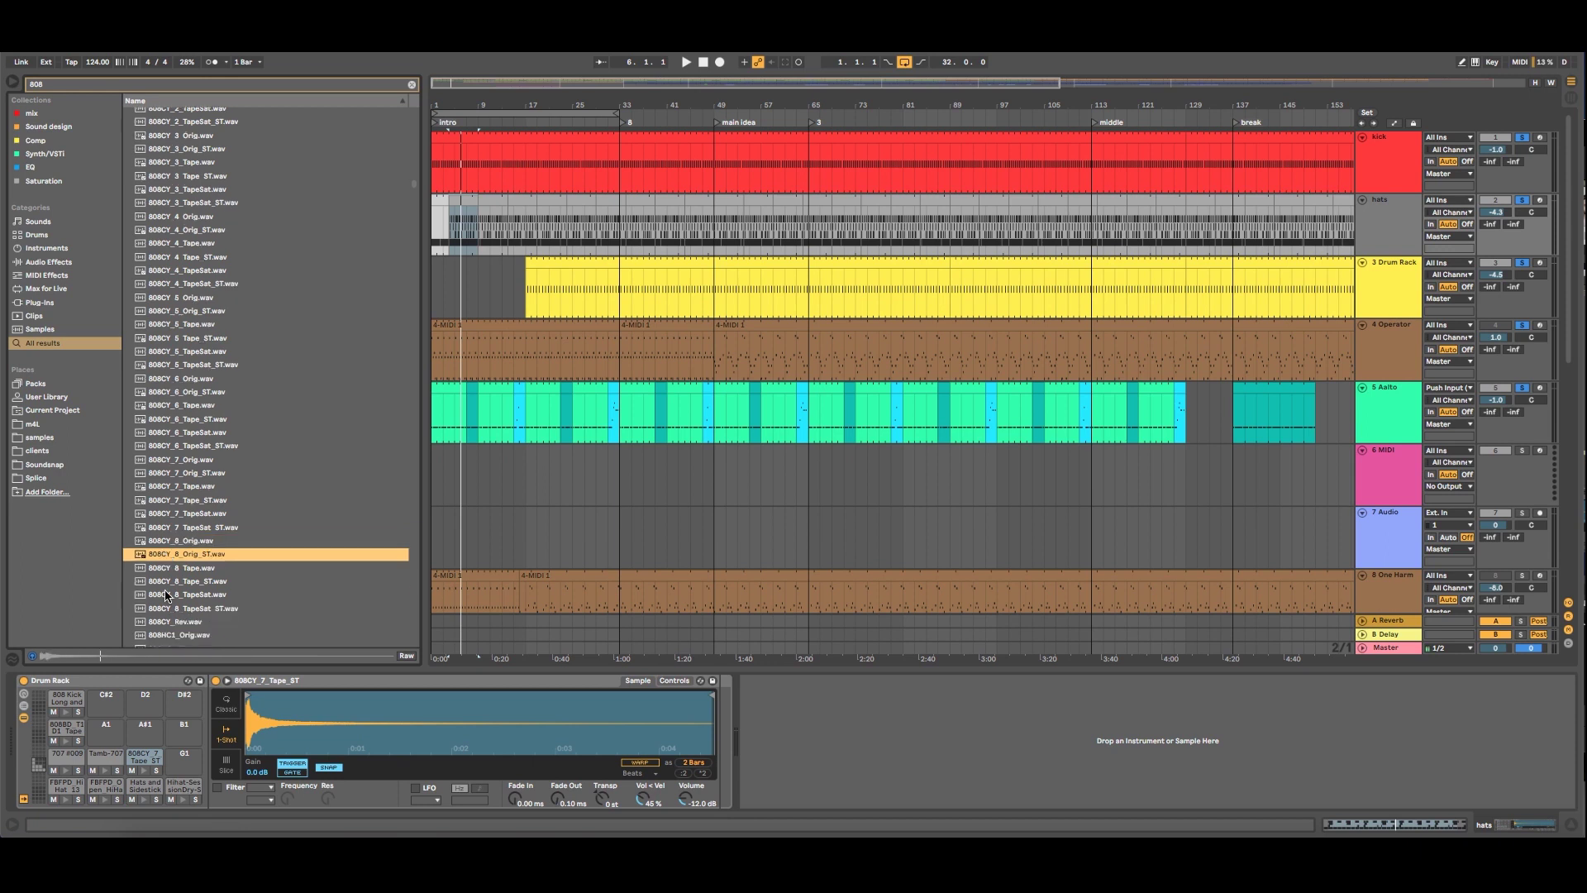
pyautogui.click(167, 592)
pyautogui.moveTo(167, 592); pyautogui.dragTo(183, 756)
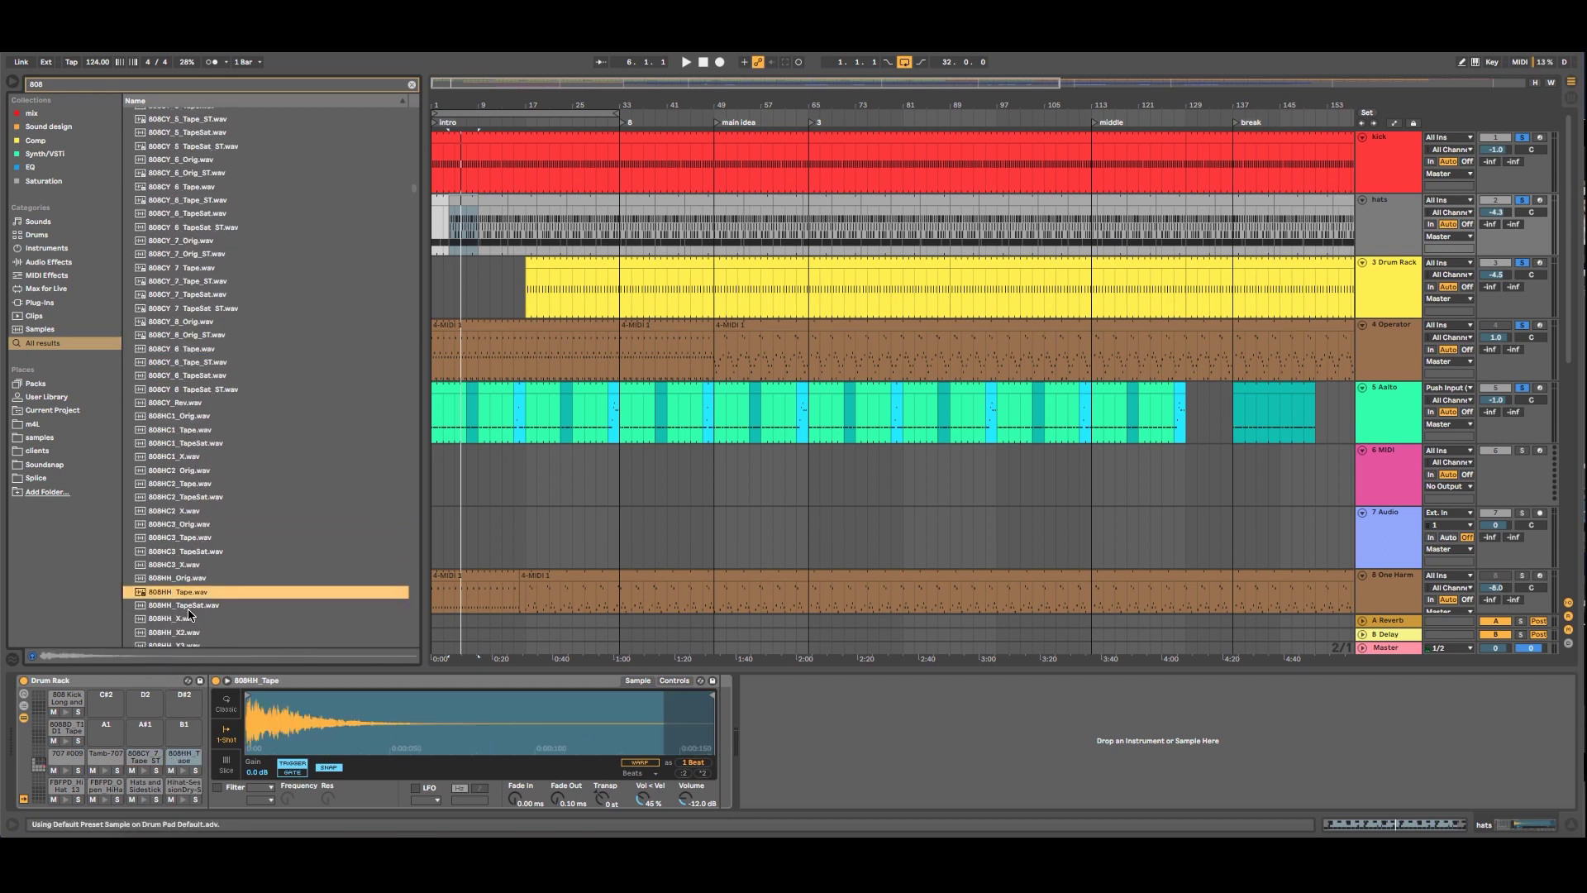
# Load 808HH_TapeSat.wav onto pad A1 of the hats Drum Rack and preview that pad
pyautogui.click(189, 606)
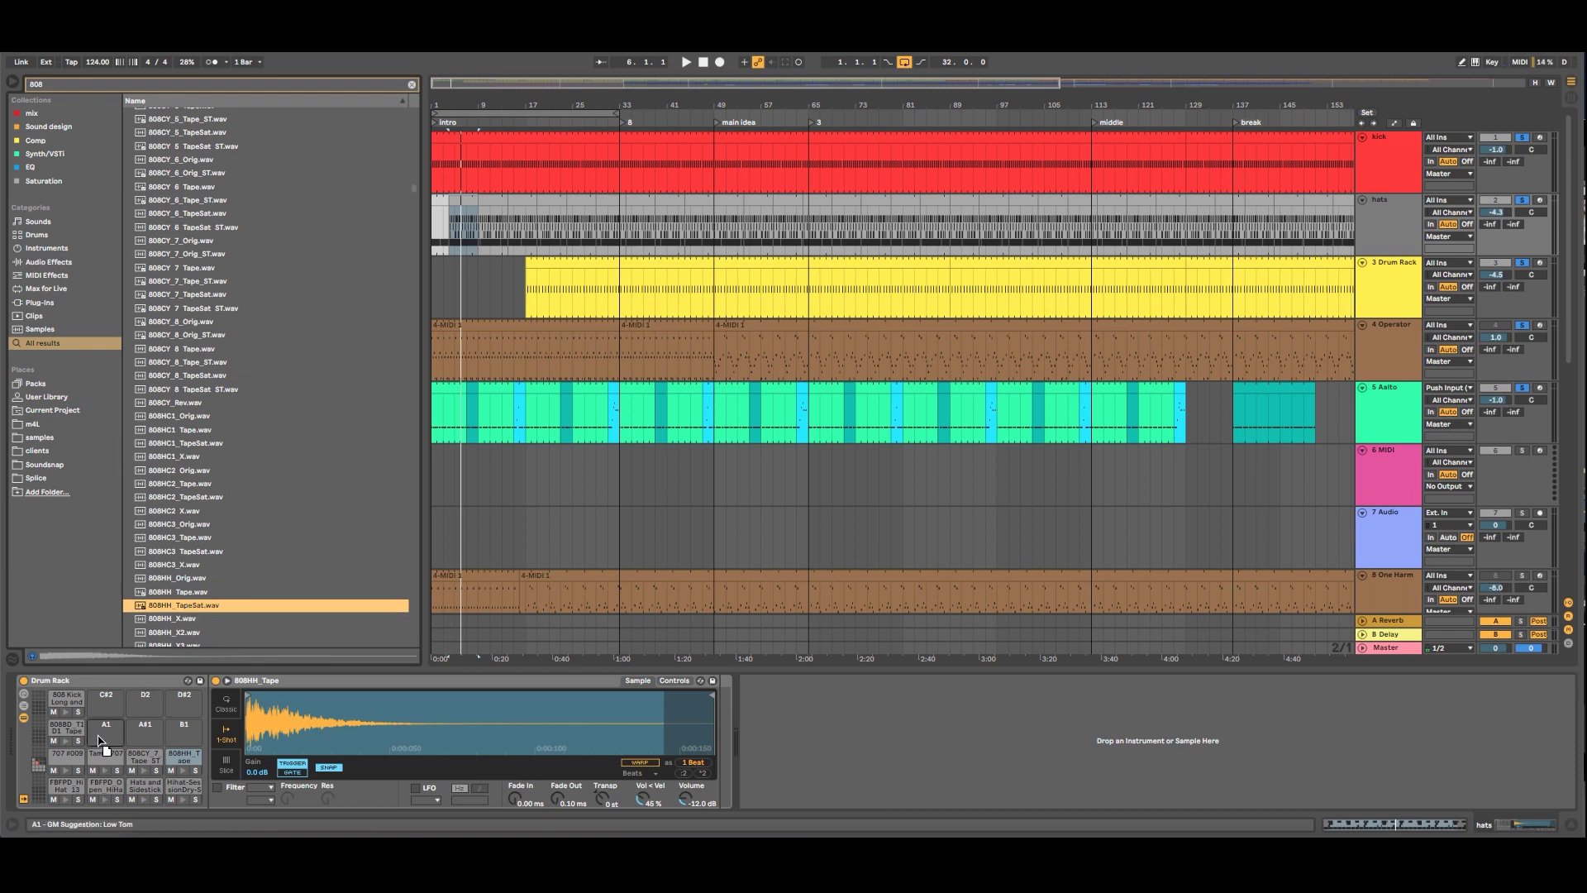
pyautogui.moveTo(146, 712); pyautogui.dragTo(115, 737)
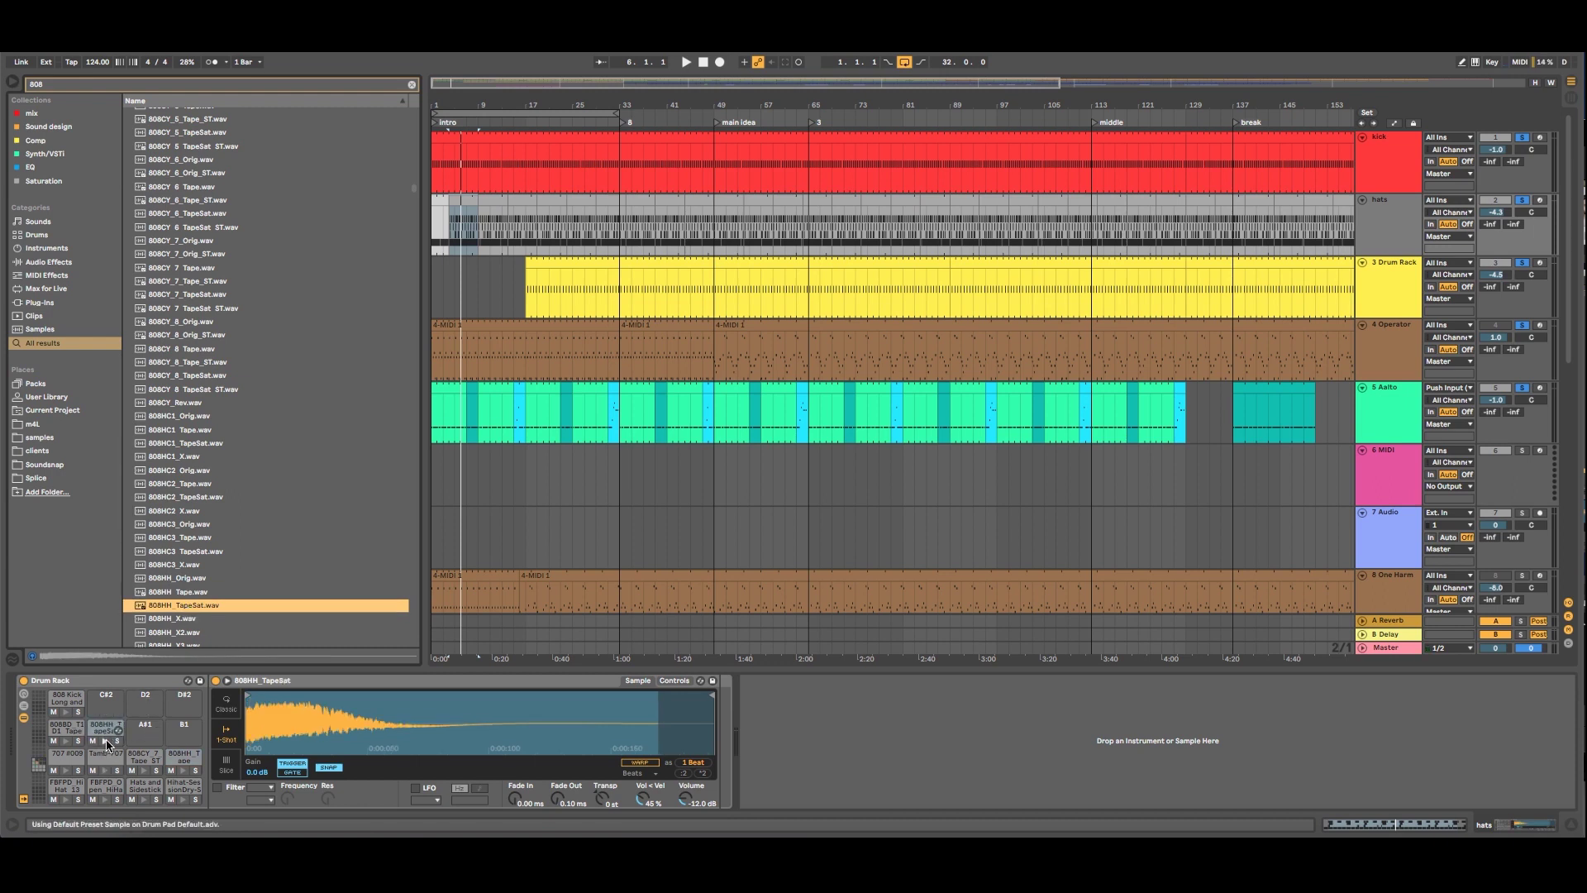
pyautogui.click(108, 743)
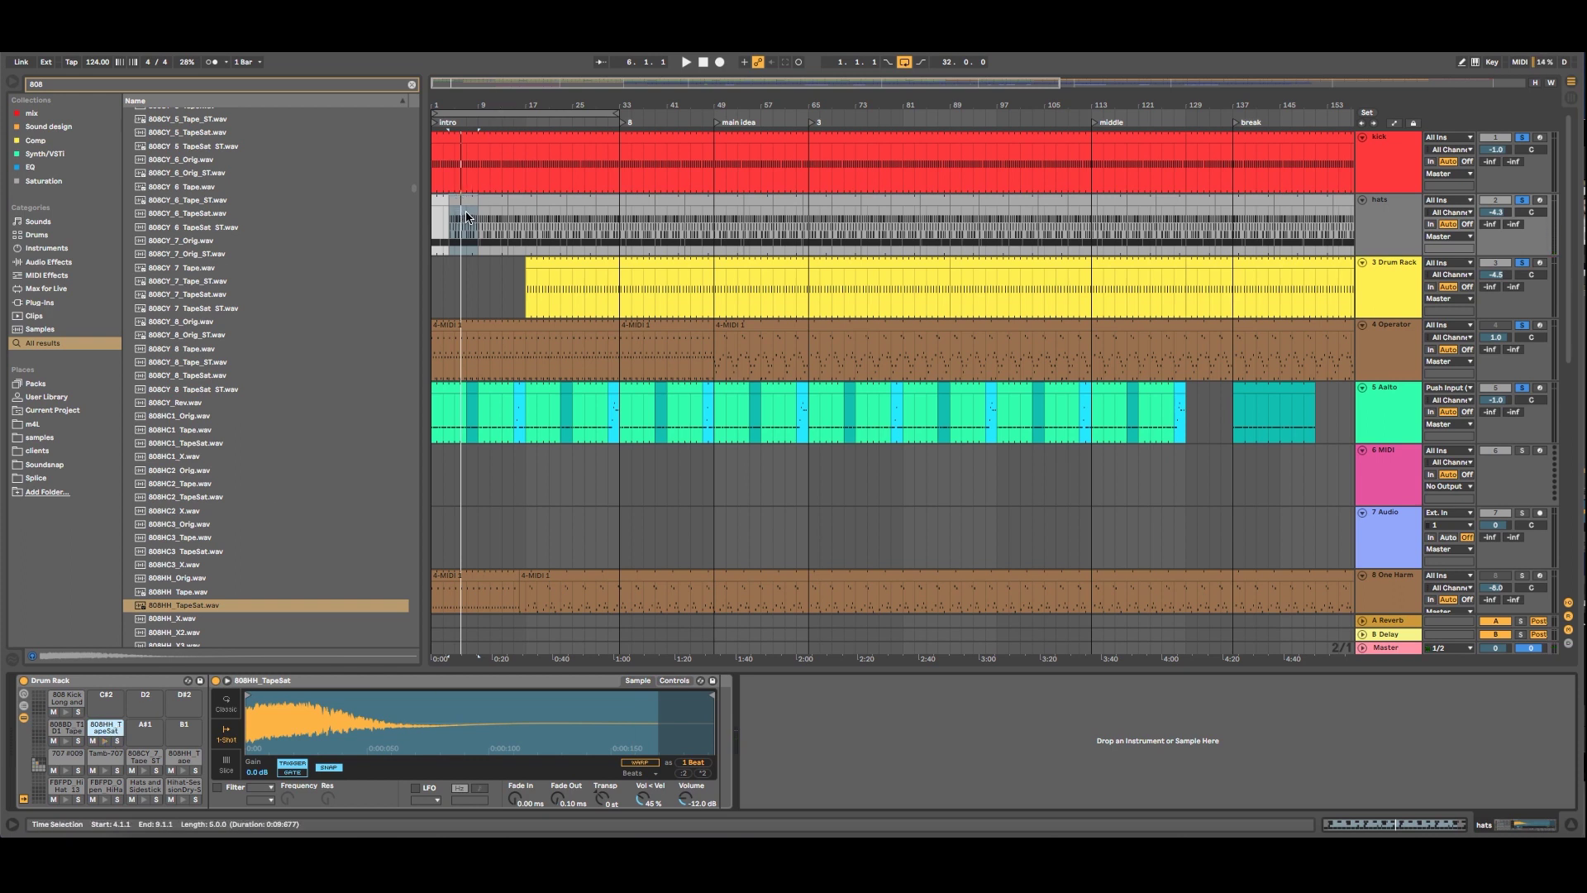
# Play the arrangement from the intro and review all tracks down to the end of the set
pyautogui.press('z')
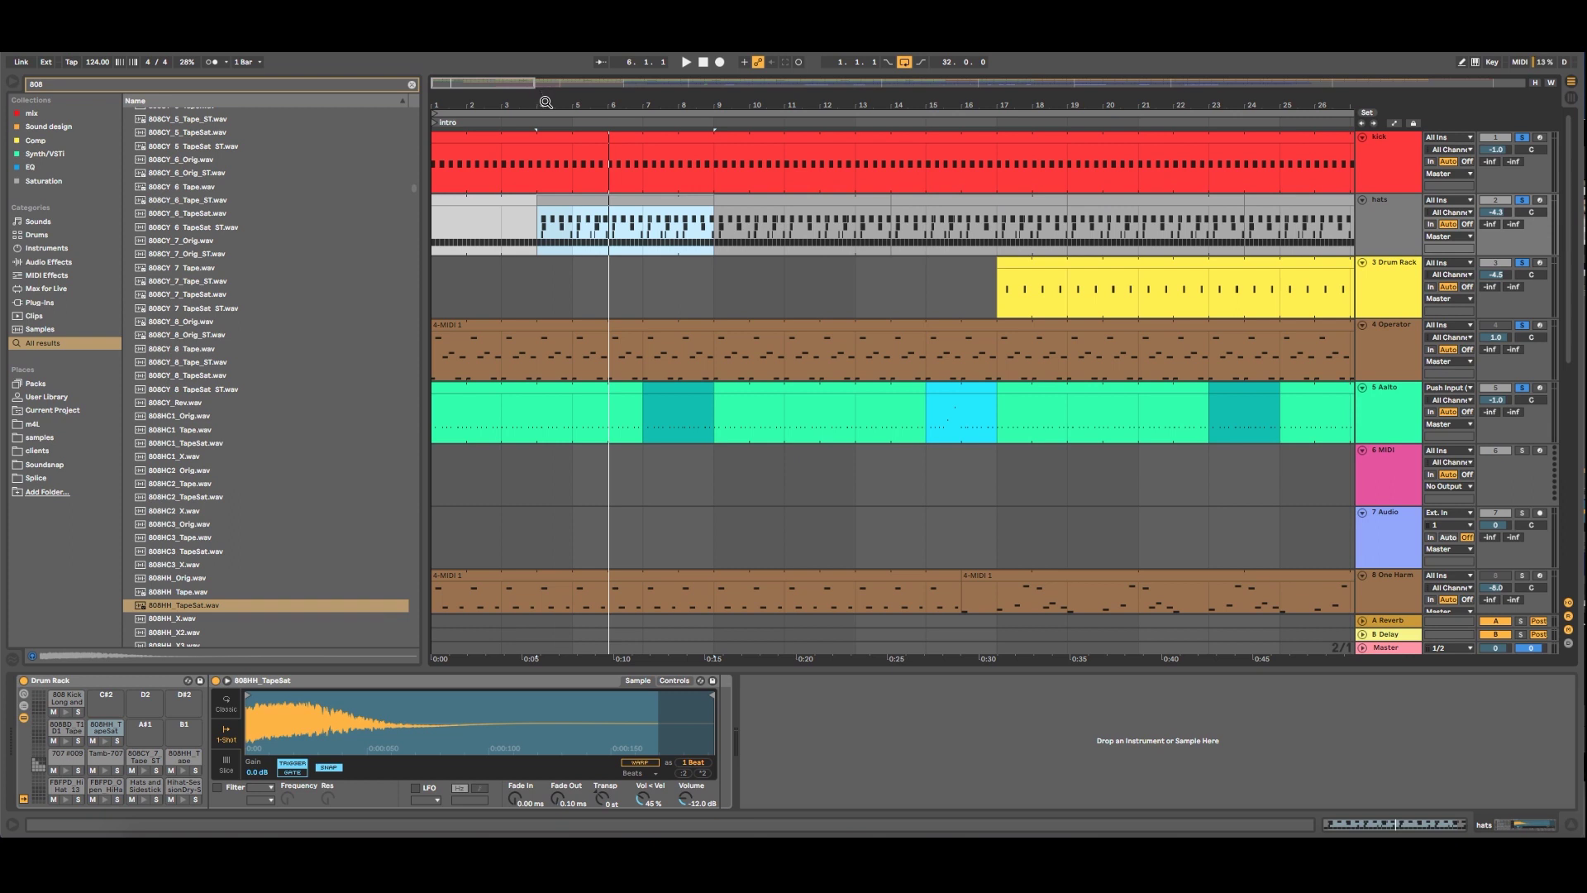
pyautogui.moveTo(555, 107); pyautogui.dragTo(555, 61)
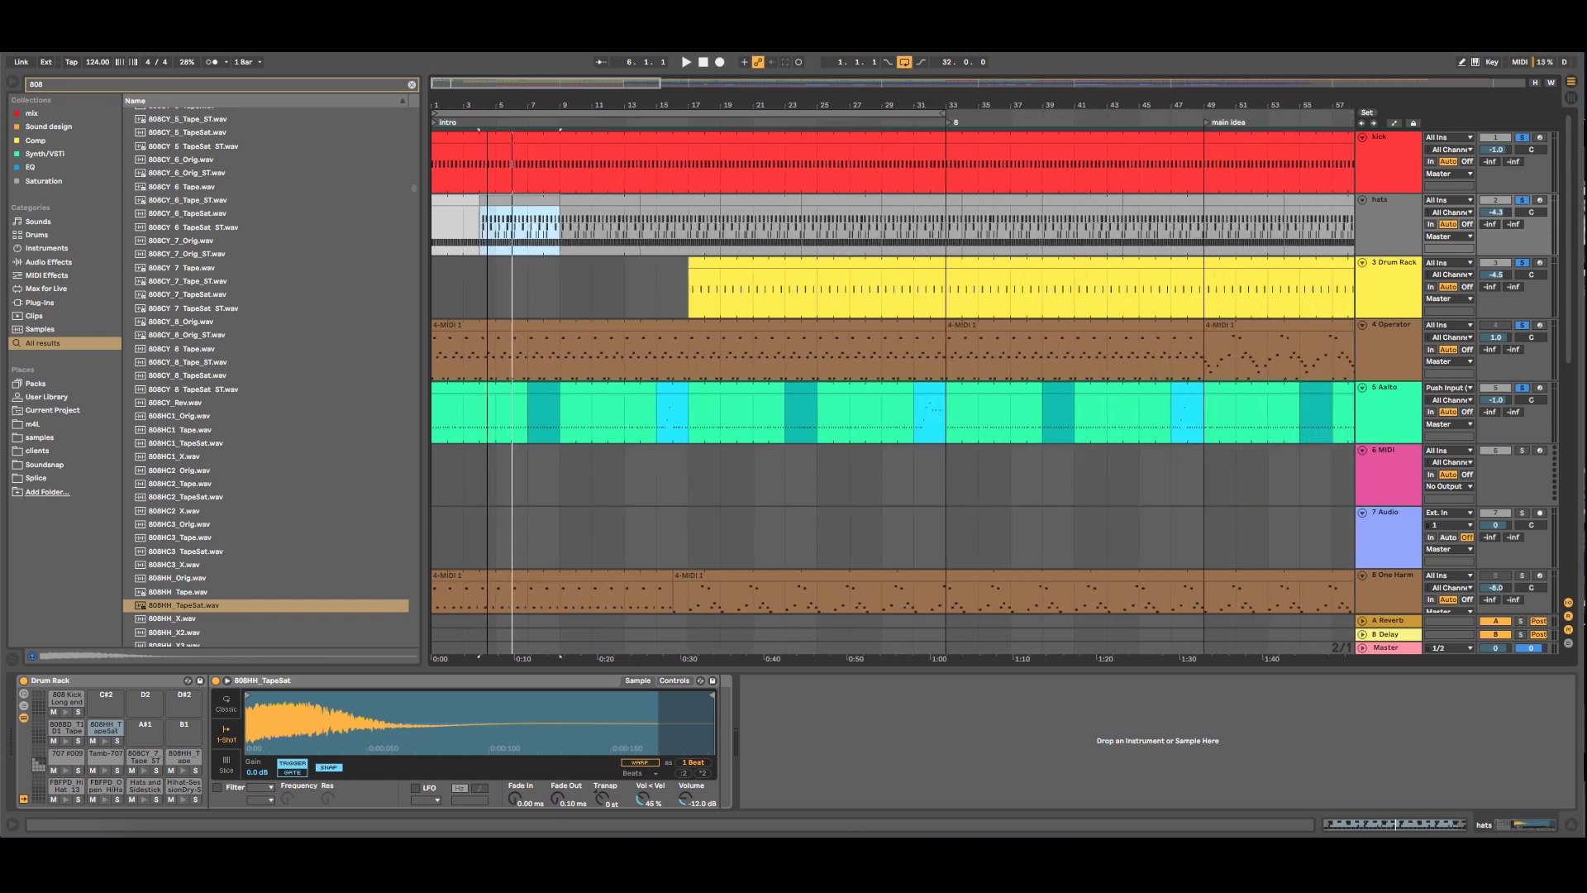
pyautogui.click(691, 63)
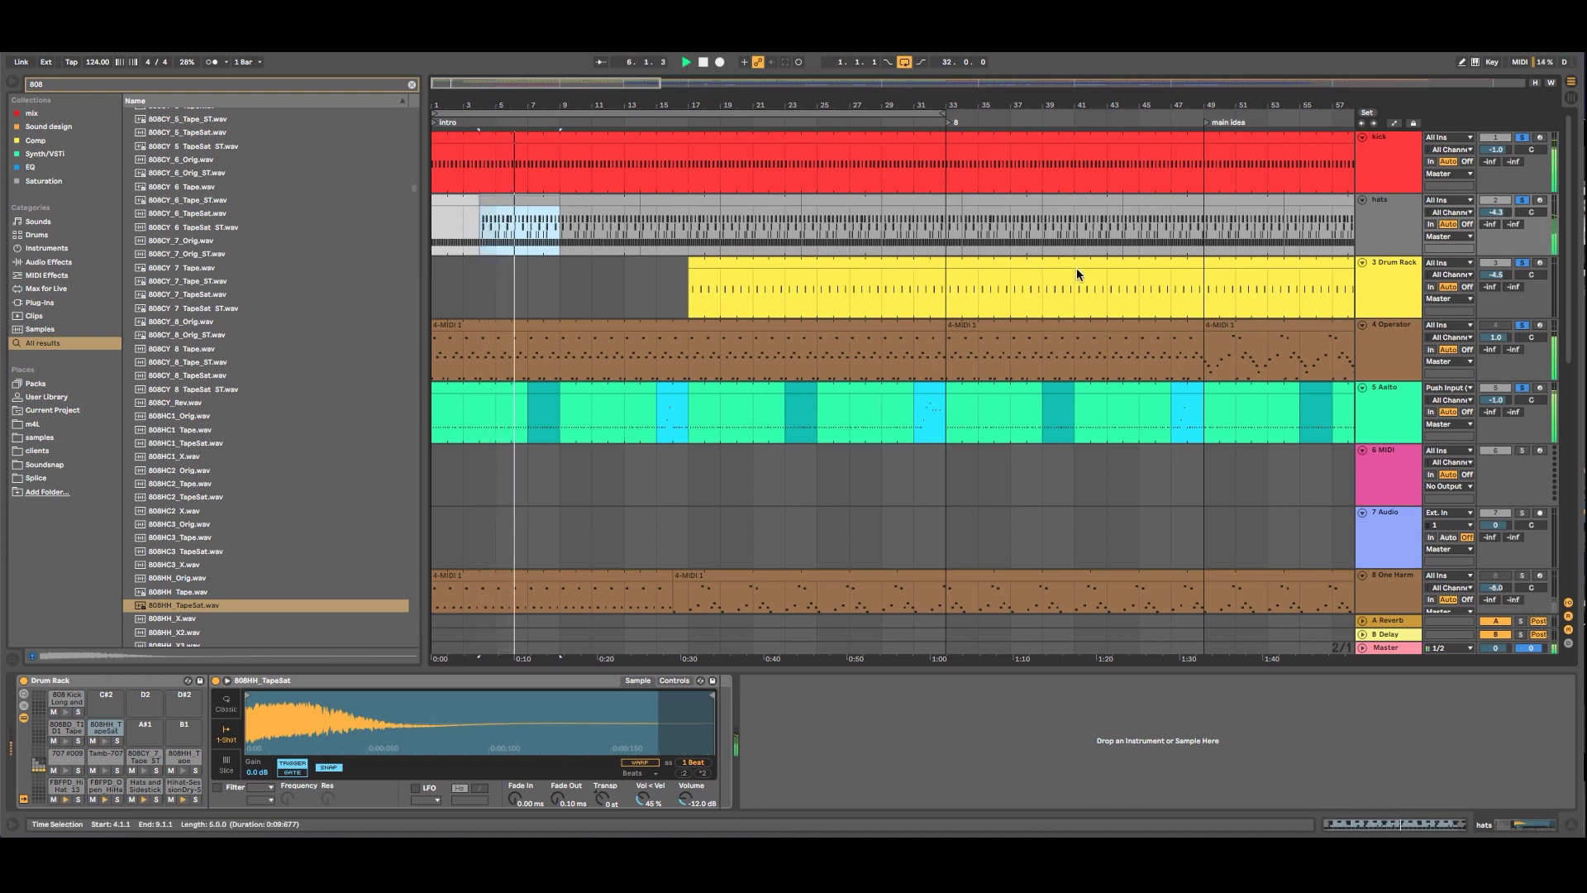
pyautogui.scroll(-5, 1273, 272)
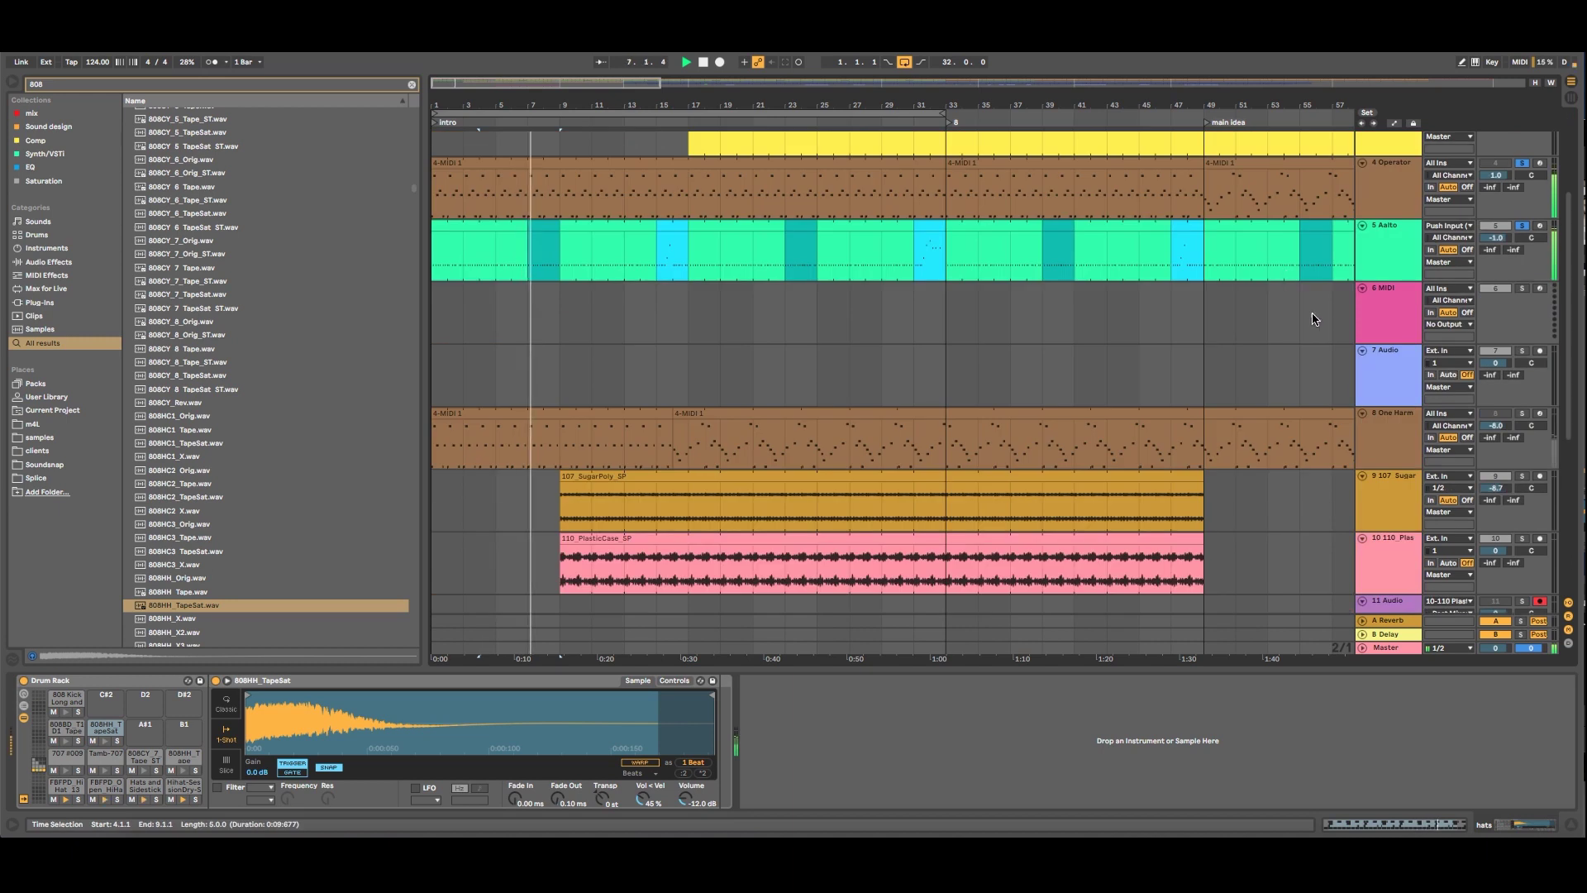
pyautogui.scroll(-2, 1361, 407)
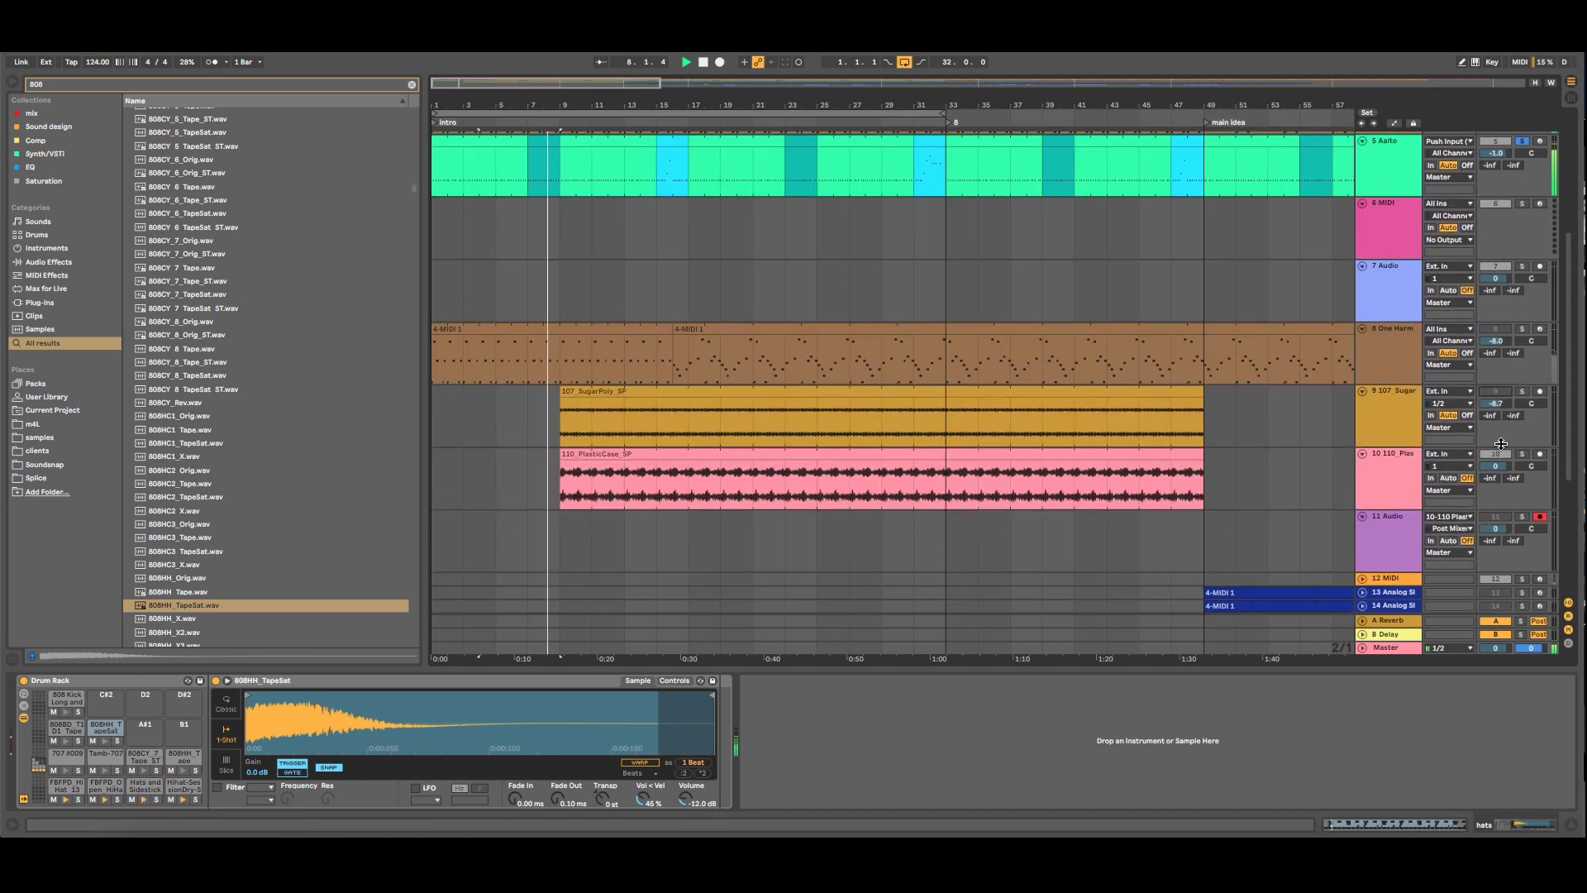
pyautogui.scroll(-4, 1503, 457)
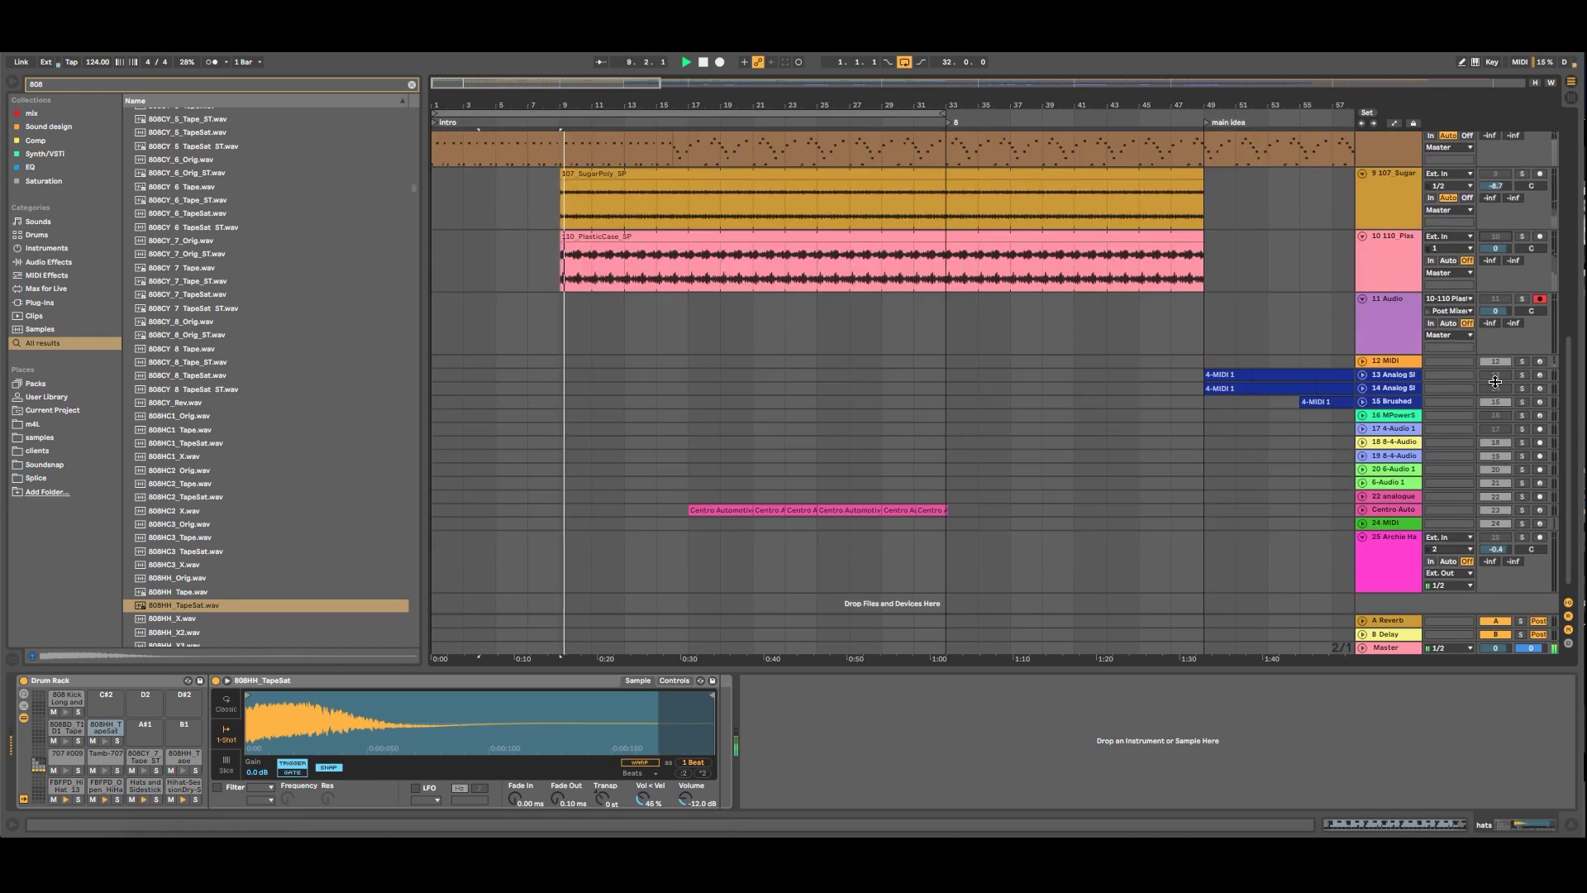
pyautogui.scroll(-1, 1498, 488)
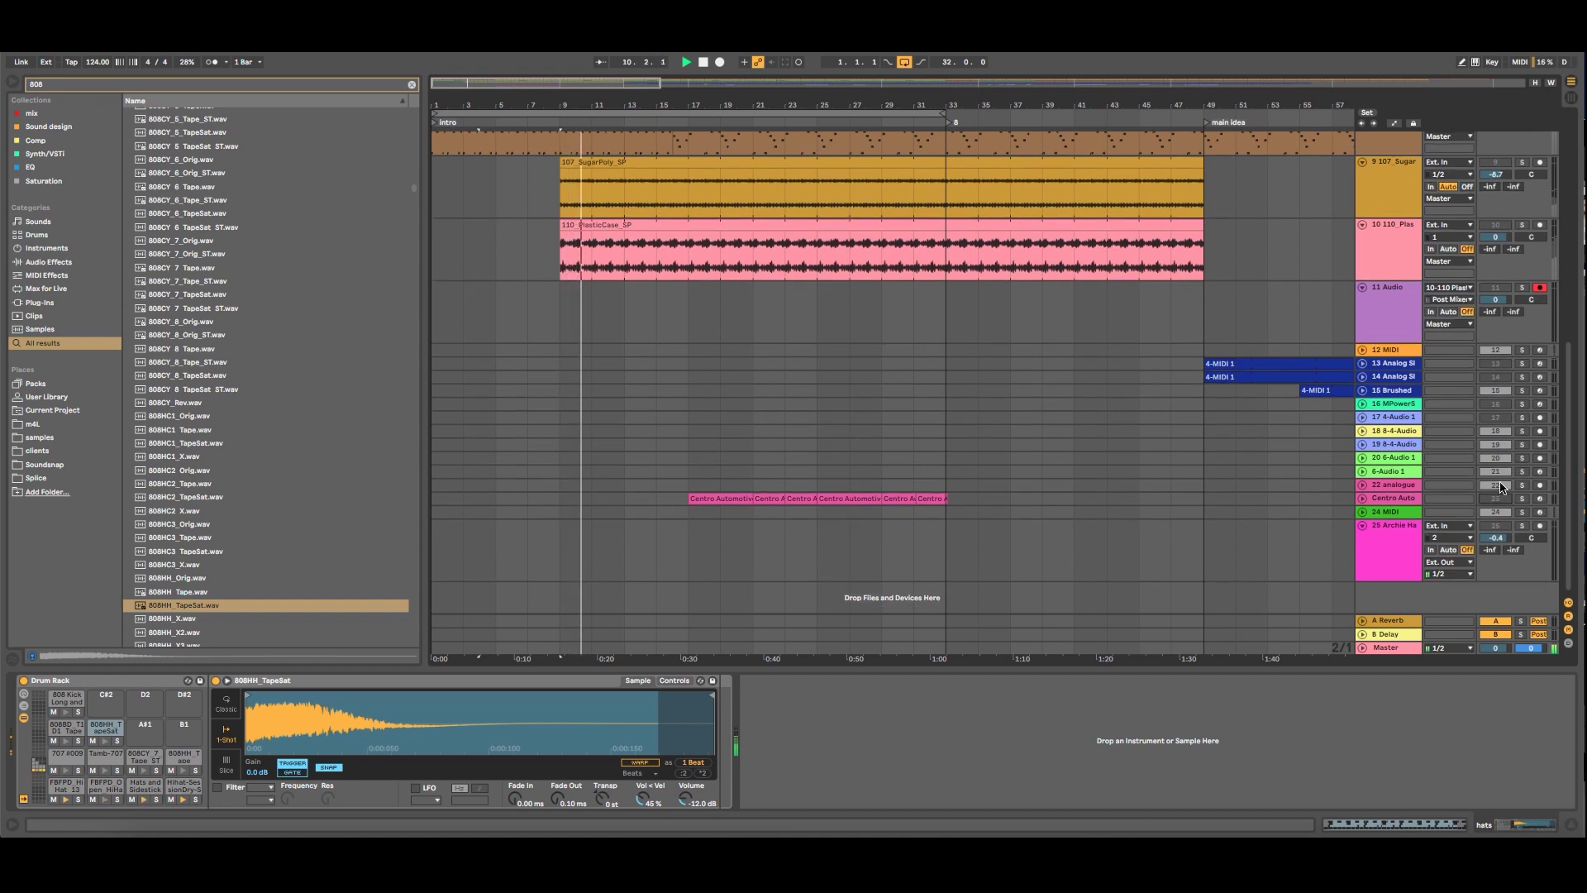
# Unsolo the kick, hats, Drum Rack, Operator and Aalto tracks
pyautogui.scroll(3, 1197, 357)
pyautogui.scroll(5, 1198, 357)
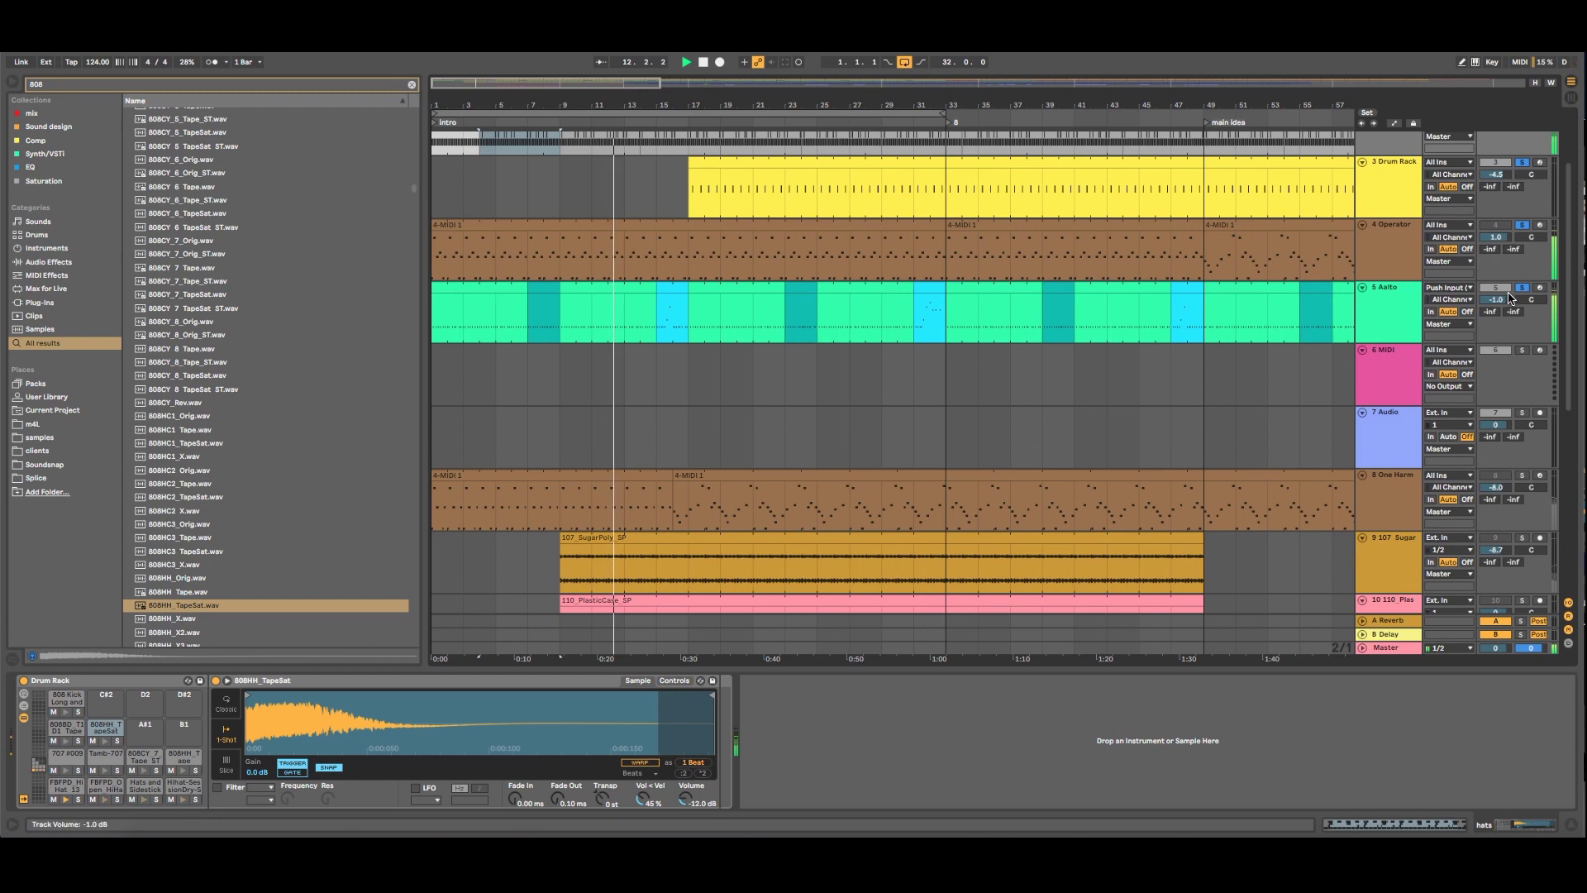
pyautogui.scroll(-2, 1416, 384)
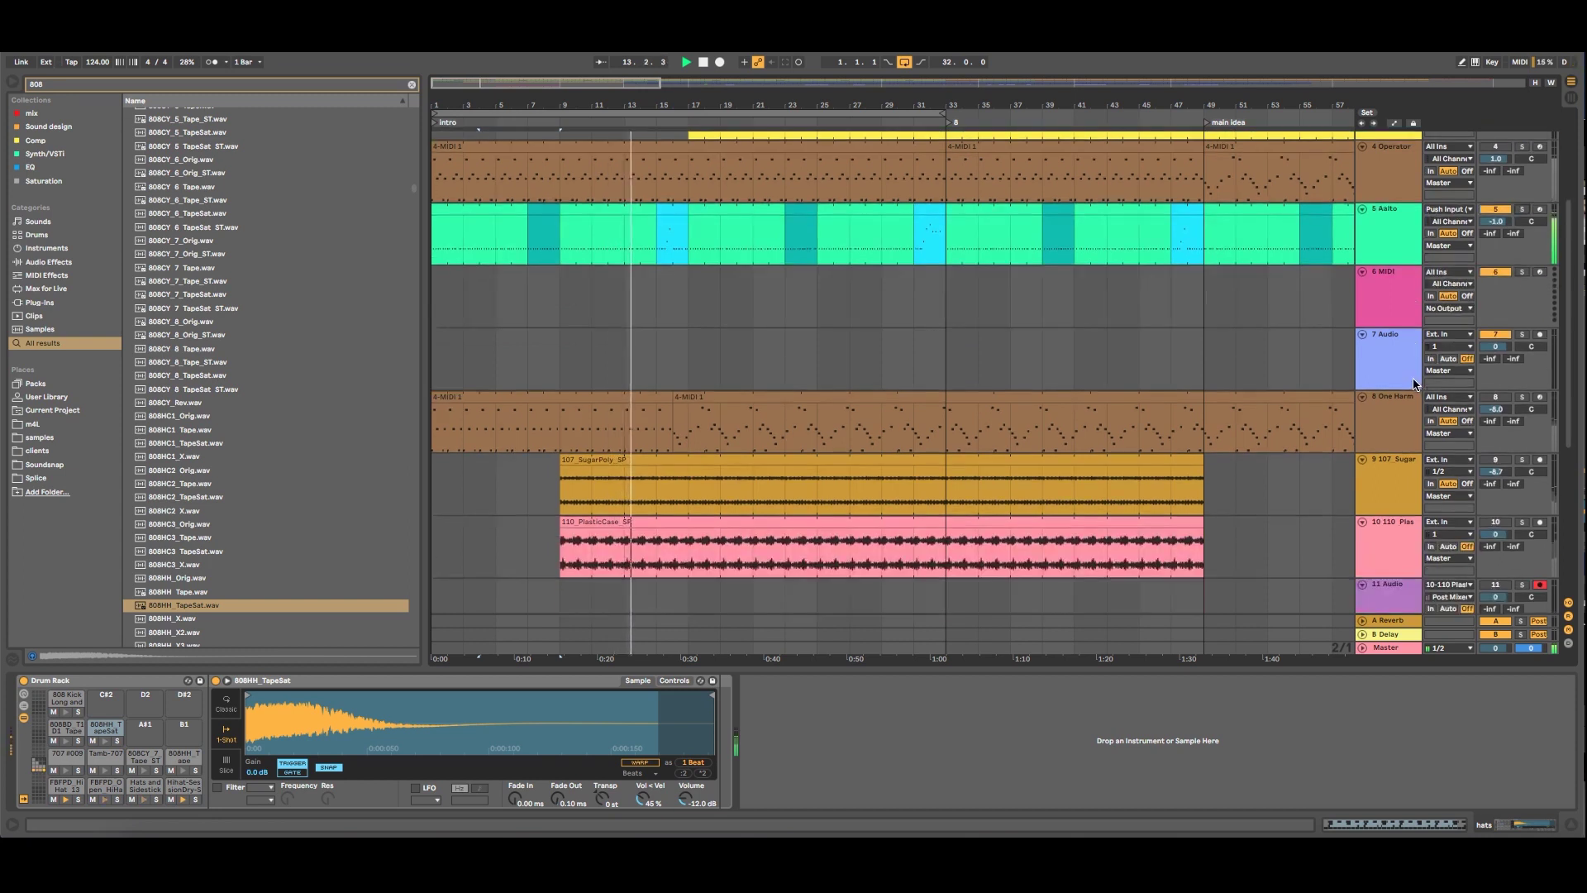
# Inspect the One Harmonic Bleep track's devices, select the Aalto clip spanning bars 15 to 17, and stop playback
pyautogui.click(1390, 419)
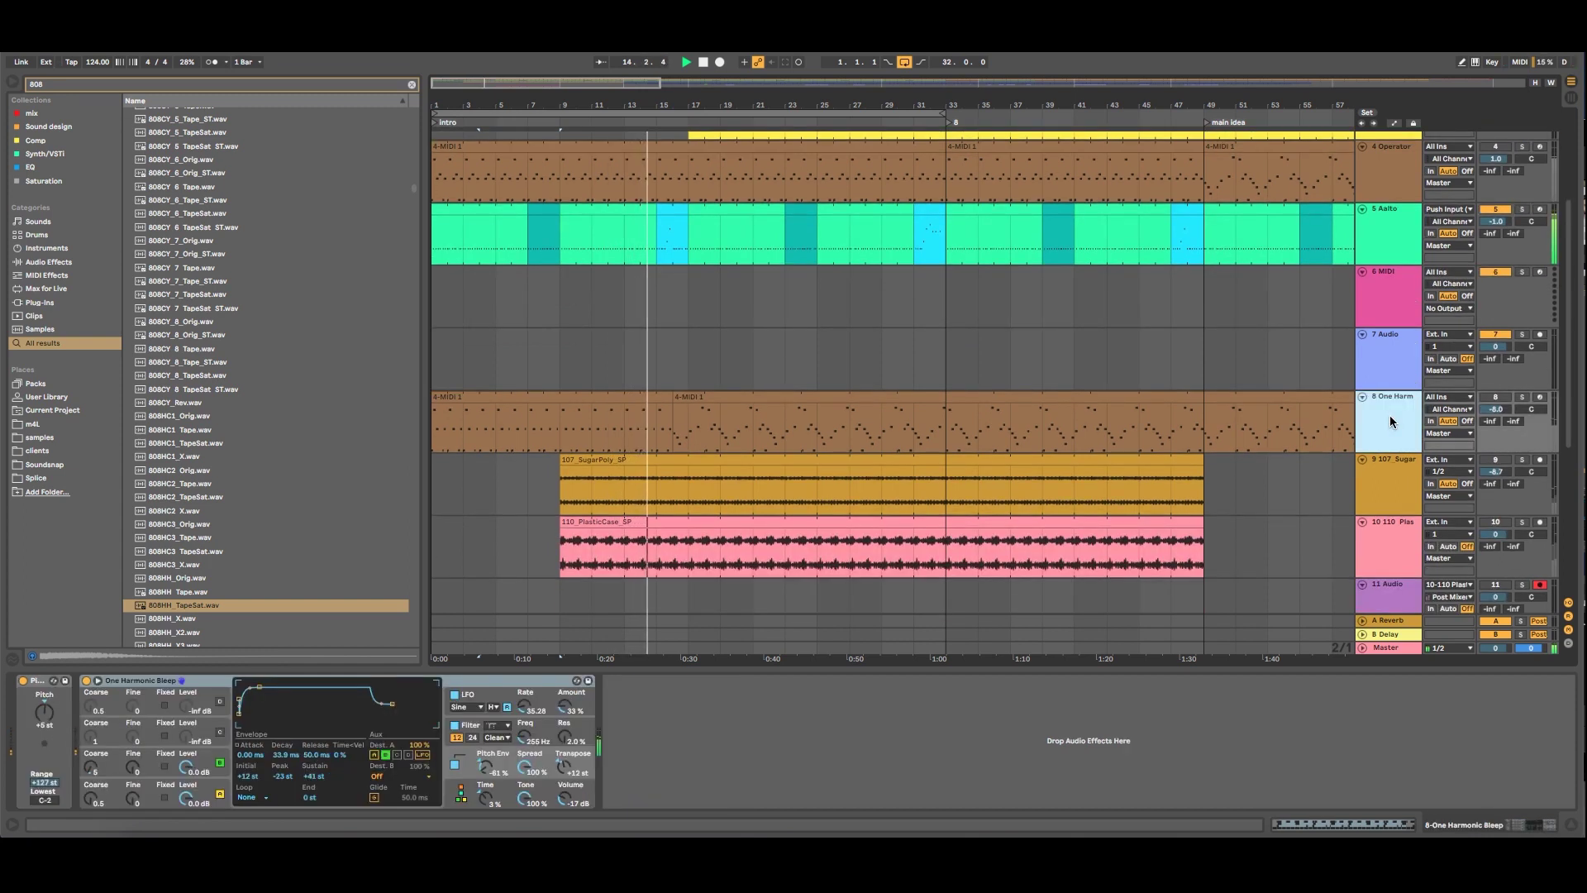
pyautogui.scroll(3, 1392, 420)
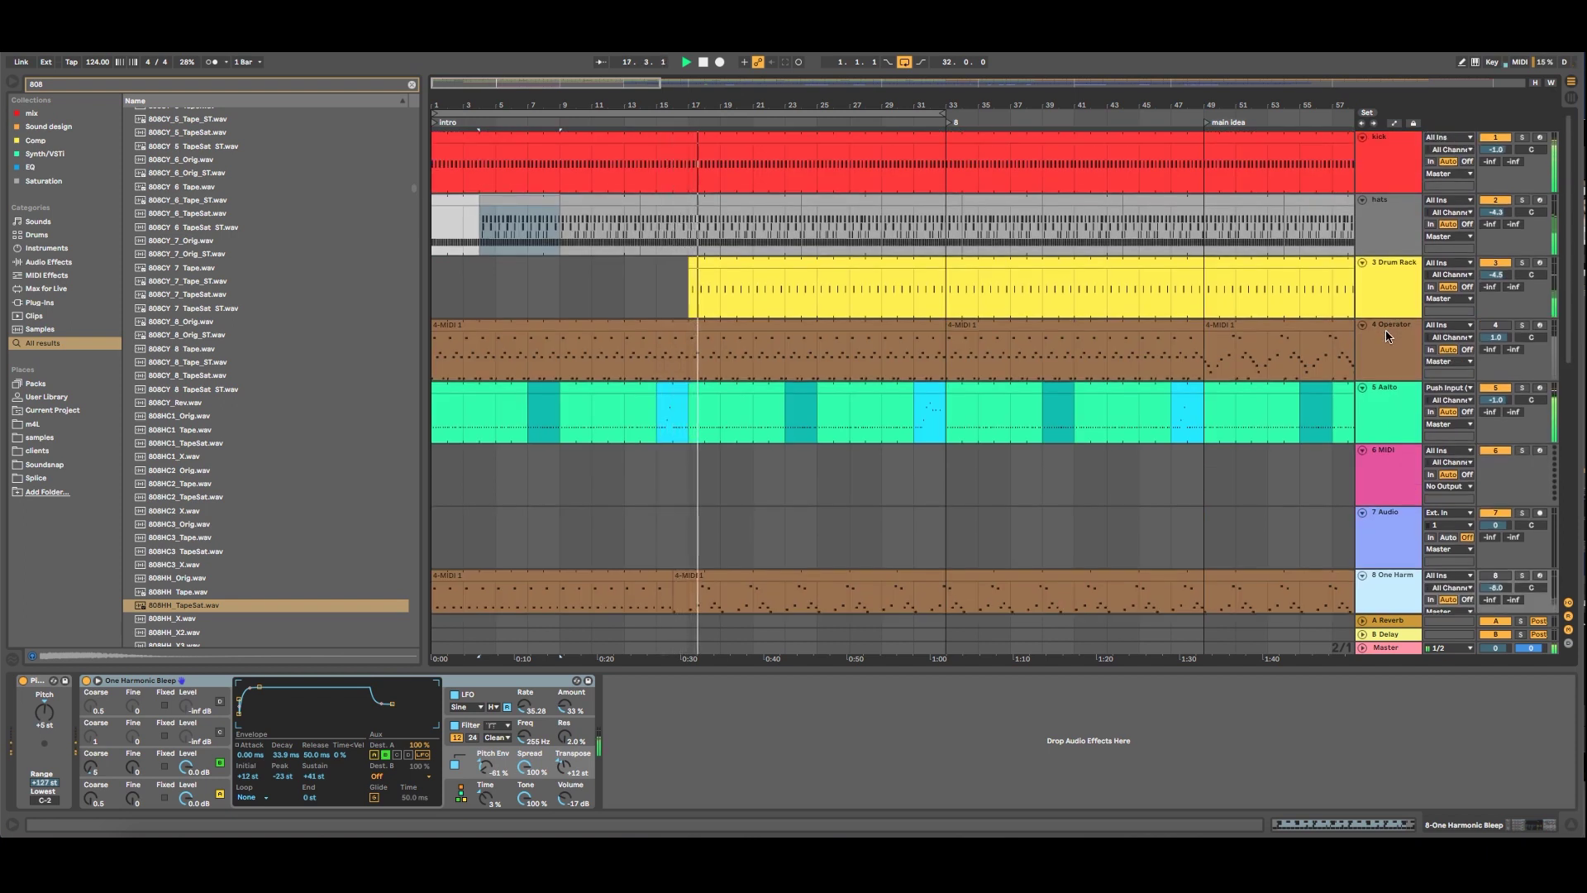
pyautogui.click(679, 389)
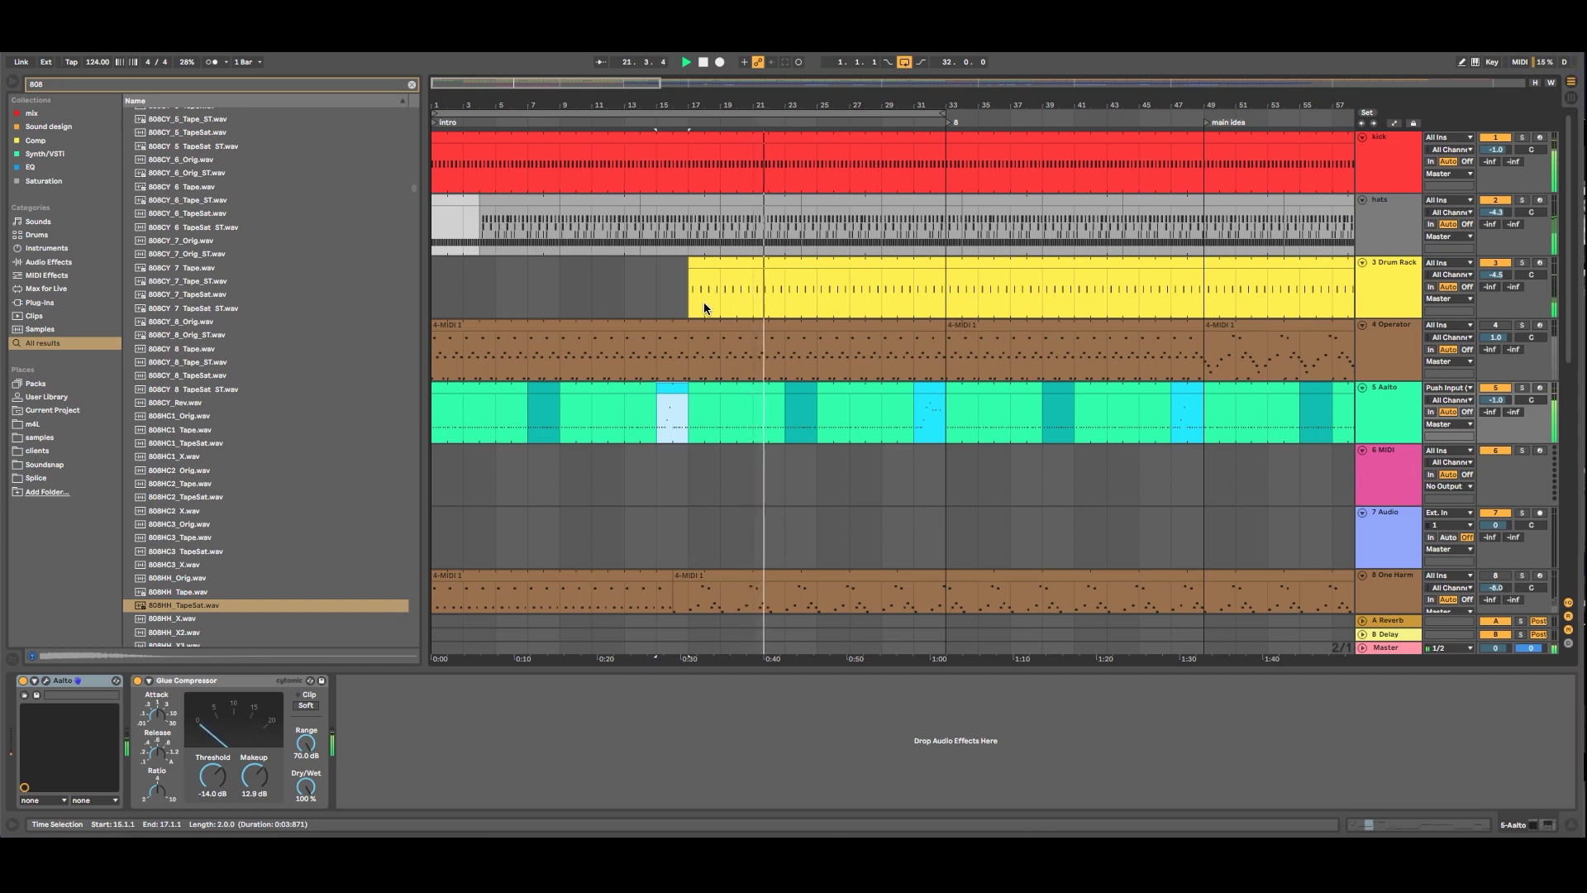
pyautogui.press('space')
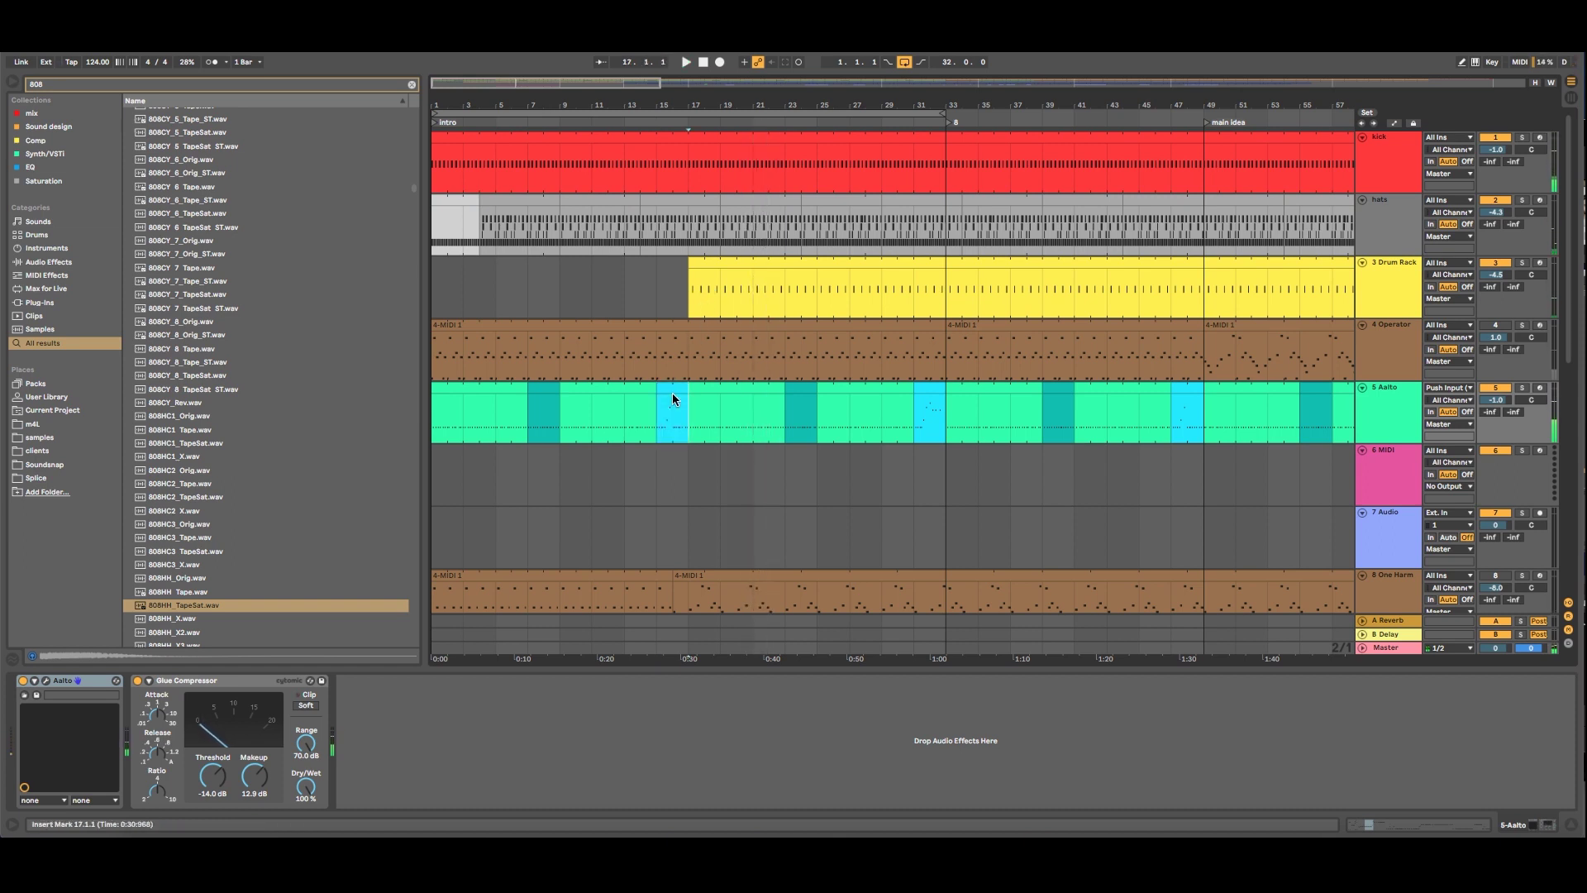
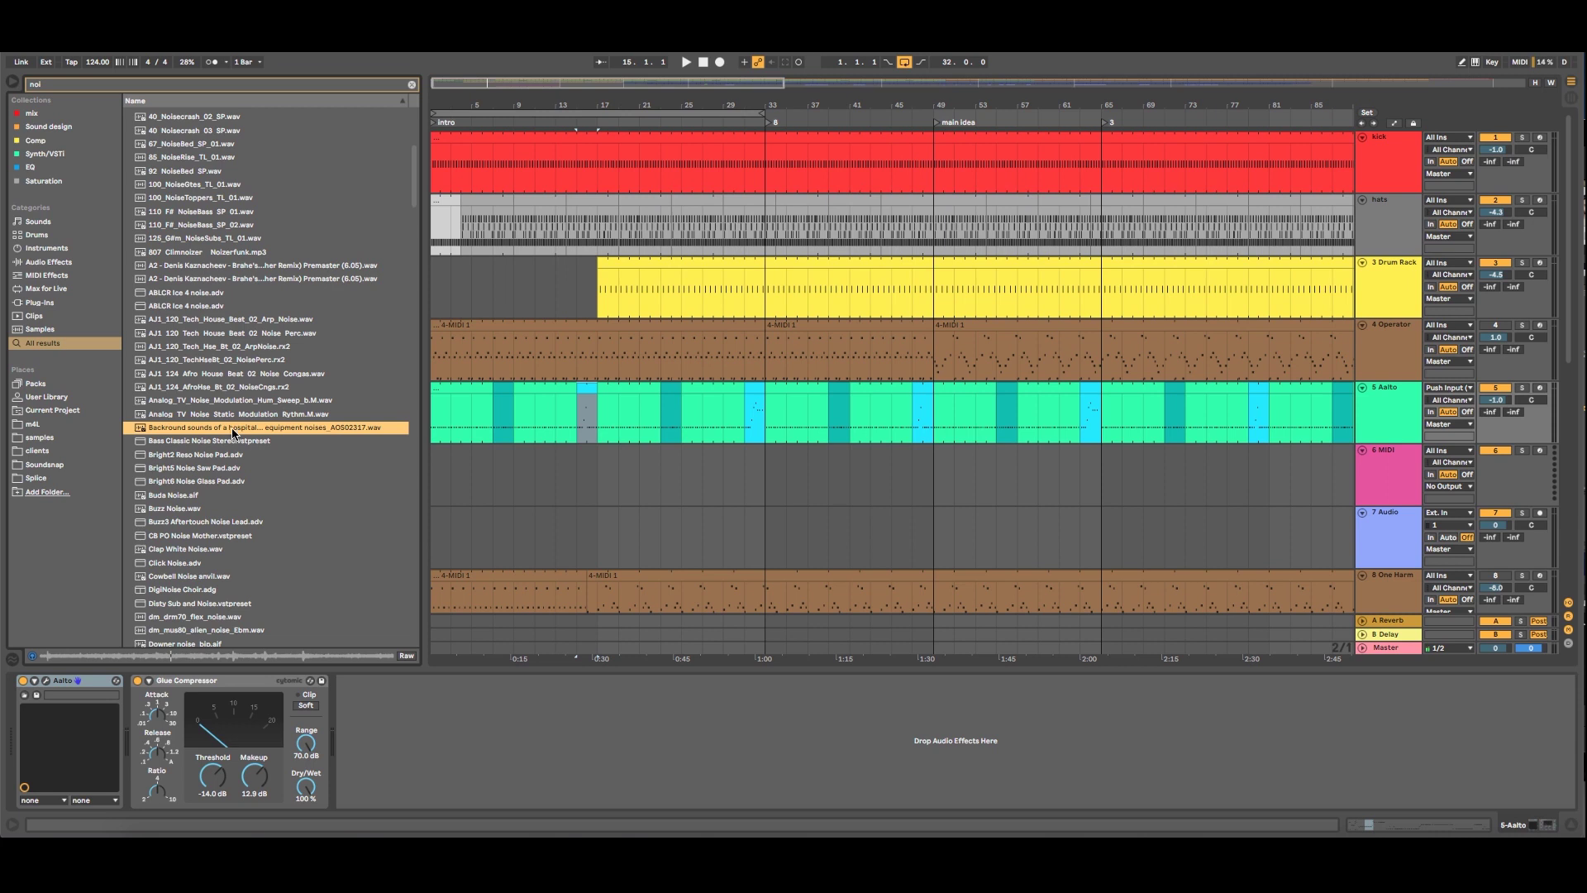
# Place the hospital background sounds sample at bar 1 of the 7 Audio track and set its volume to -24.2 dB during playback
pyautogui.moveTo(231, 433); pyautogui.dragTo(432, 545)
pyautogui.moveTo(1496, 525); pyautogui.dragTo(1495, 570)
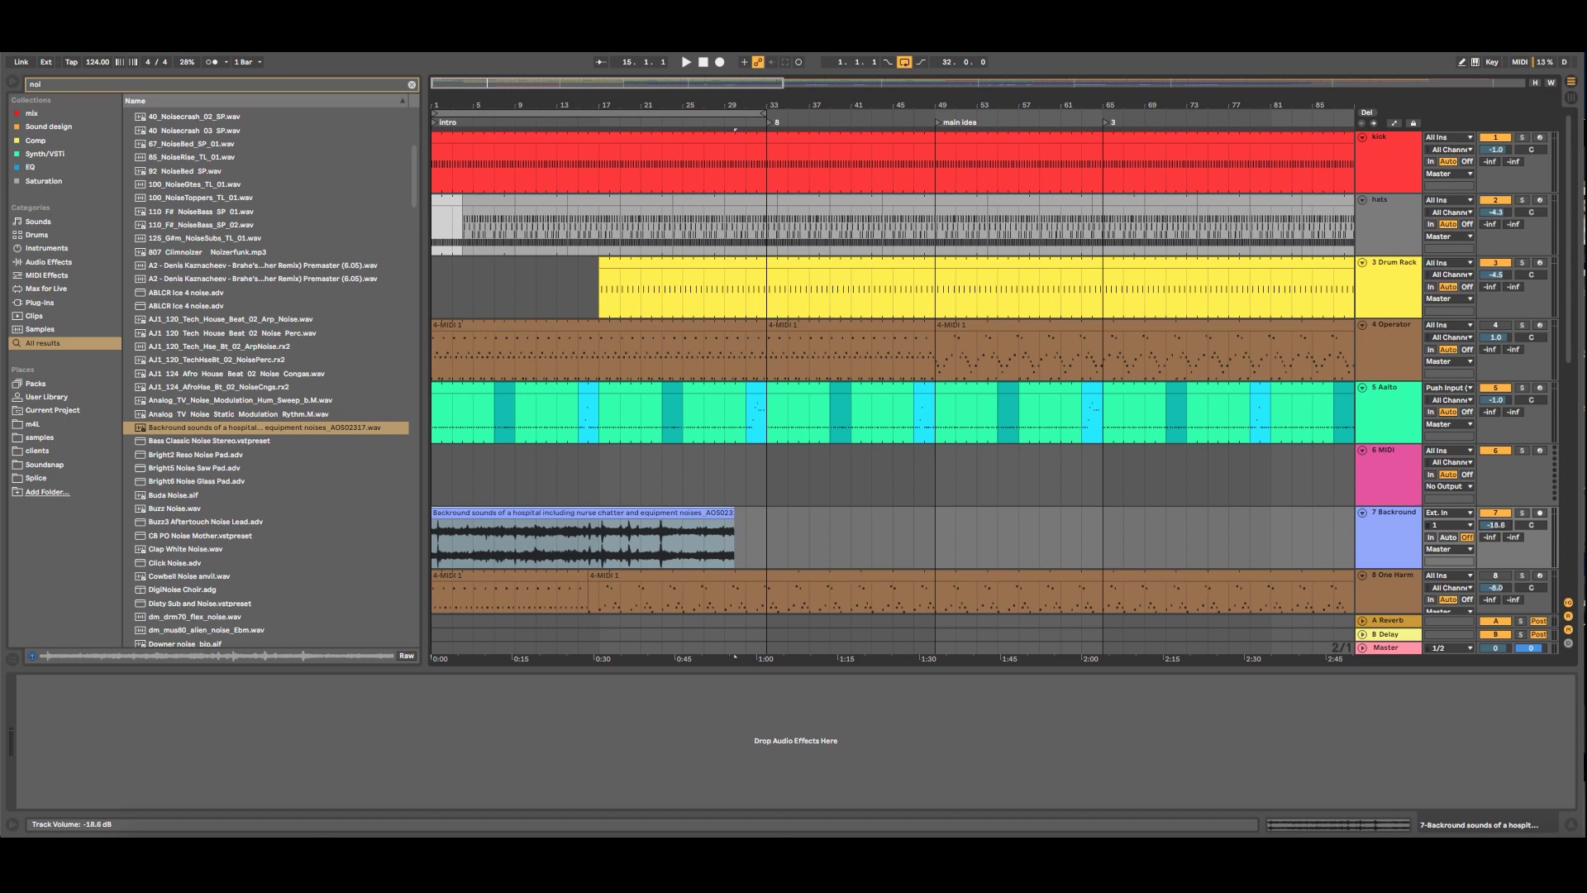
pyautogui.press('space')
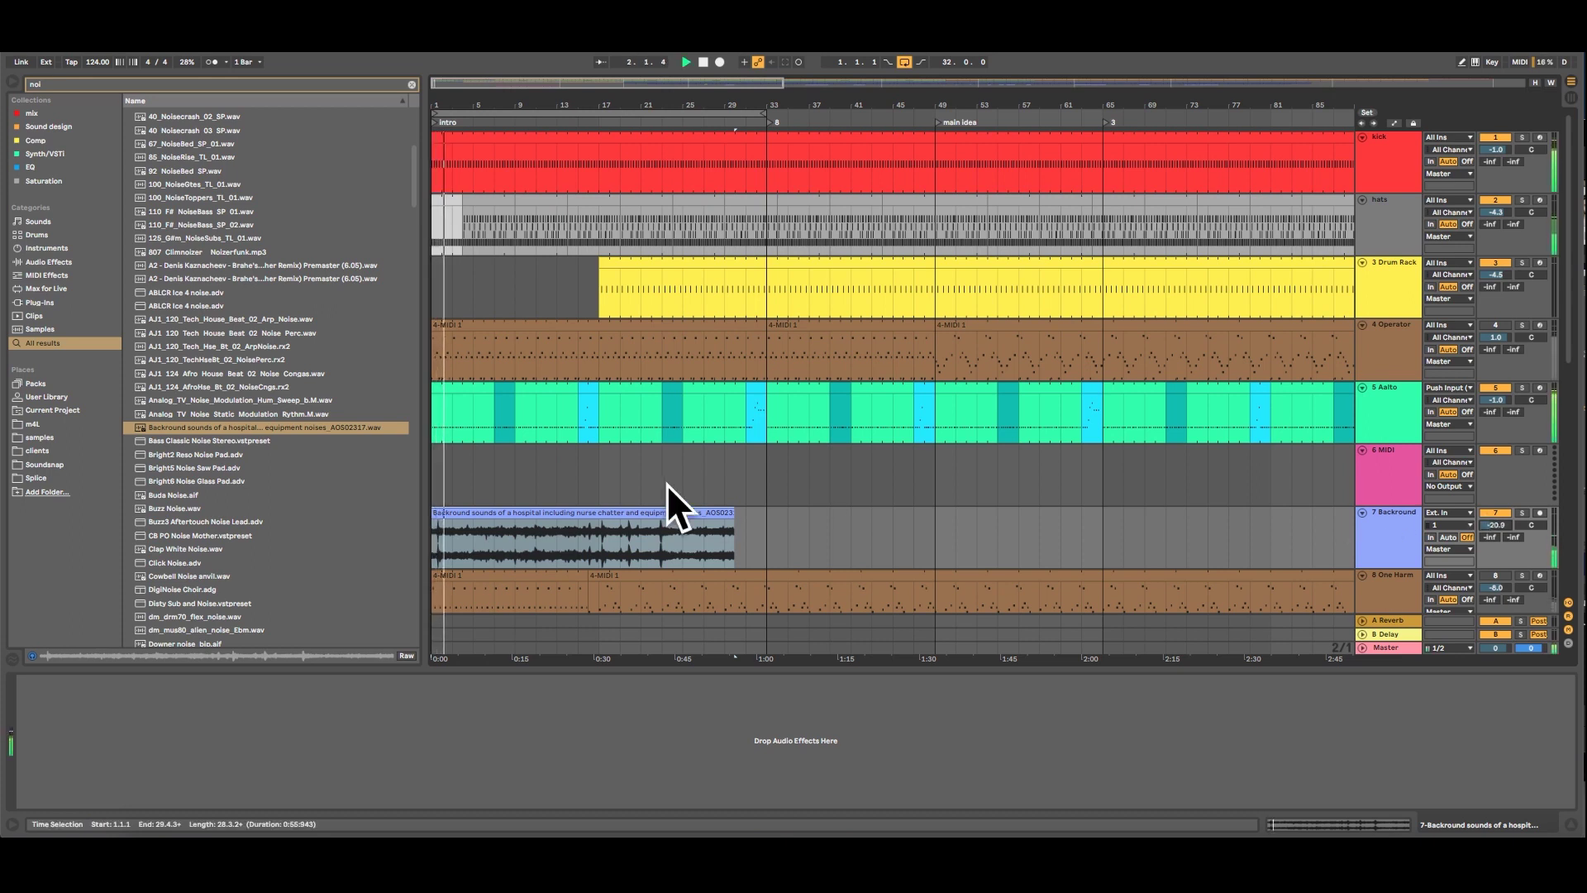
pyautogui.moveTo(1495, 525); pyautogui.dragTo(1496, 535)
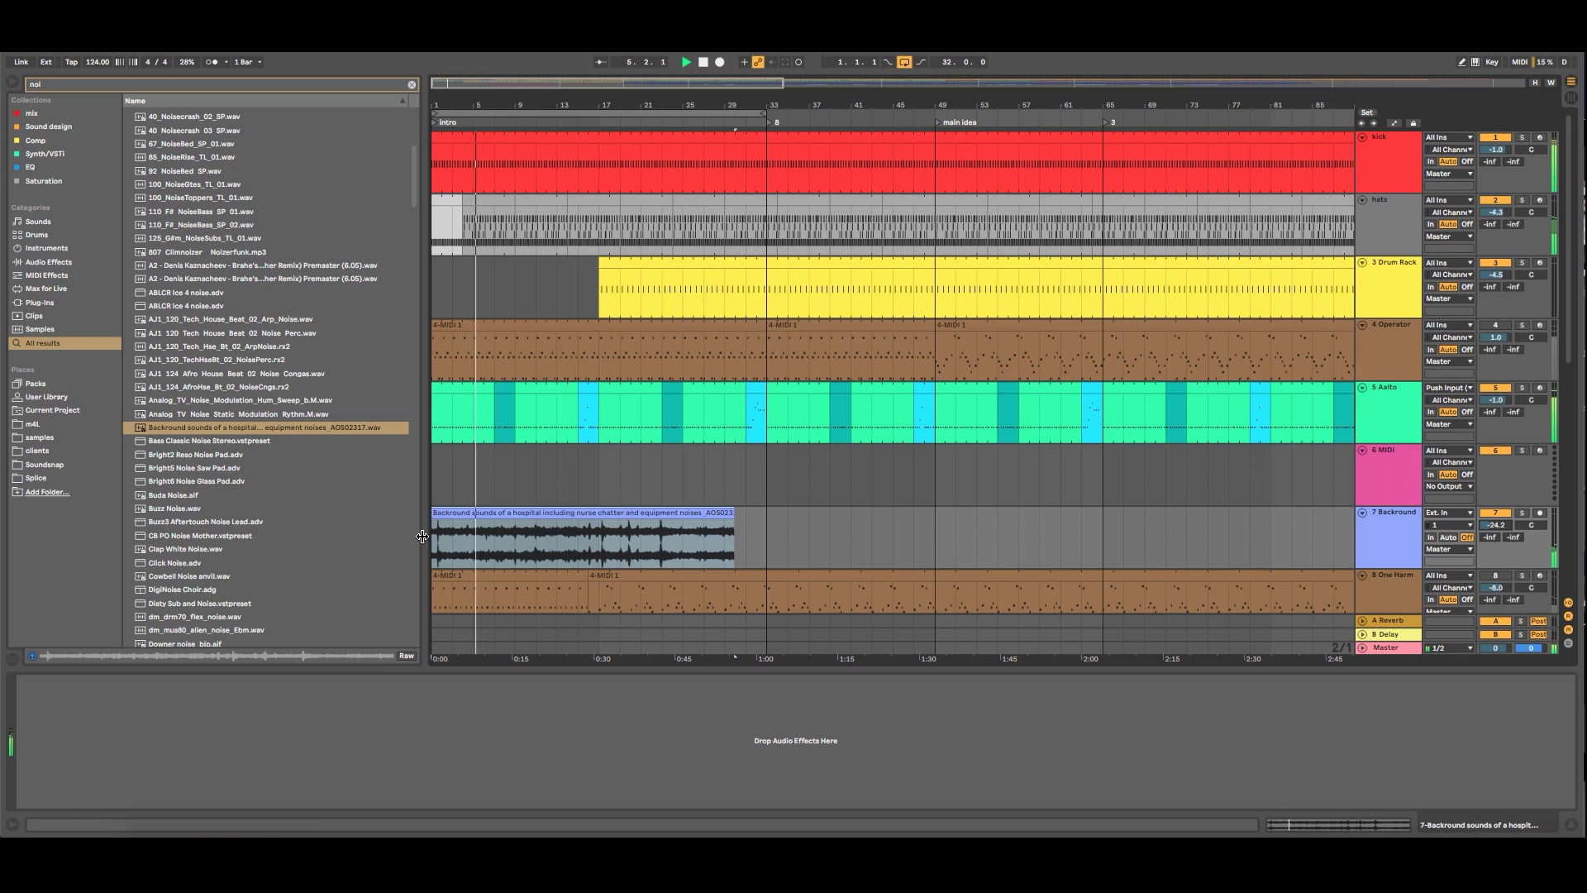
# Audition noise samples against the playing arrangement, including dm_mus80_alien_noise_Ebm.wav and dt02_blip-pop_noiserim.wav
pyautogui.click(246, 550)
pyautogui.scroll(-2, 246, 558)
pyautogui.click(243, 548)
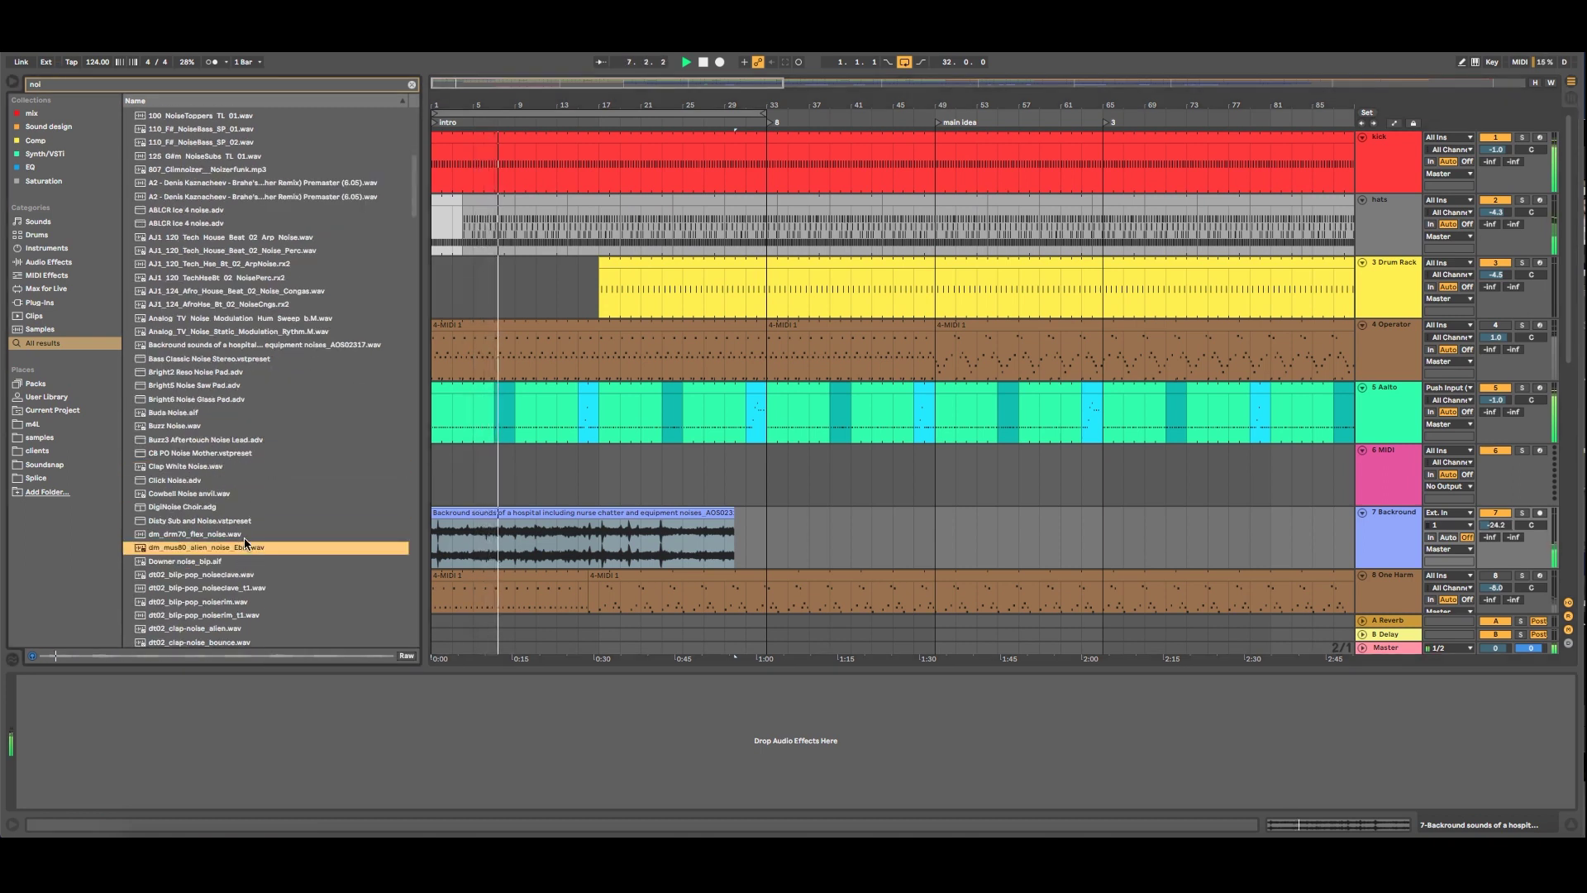
pyautogui.scroll(-1, 245, 549)
pyautogui.click(246, 542)
pyautogui.click(245, 563)
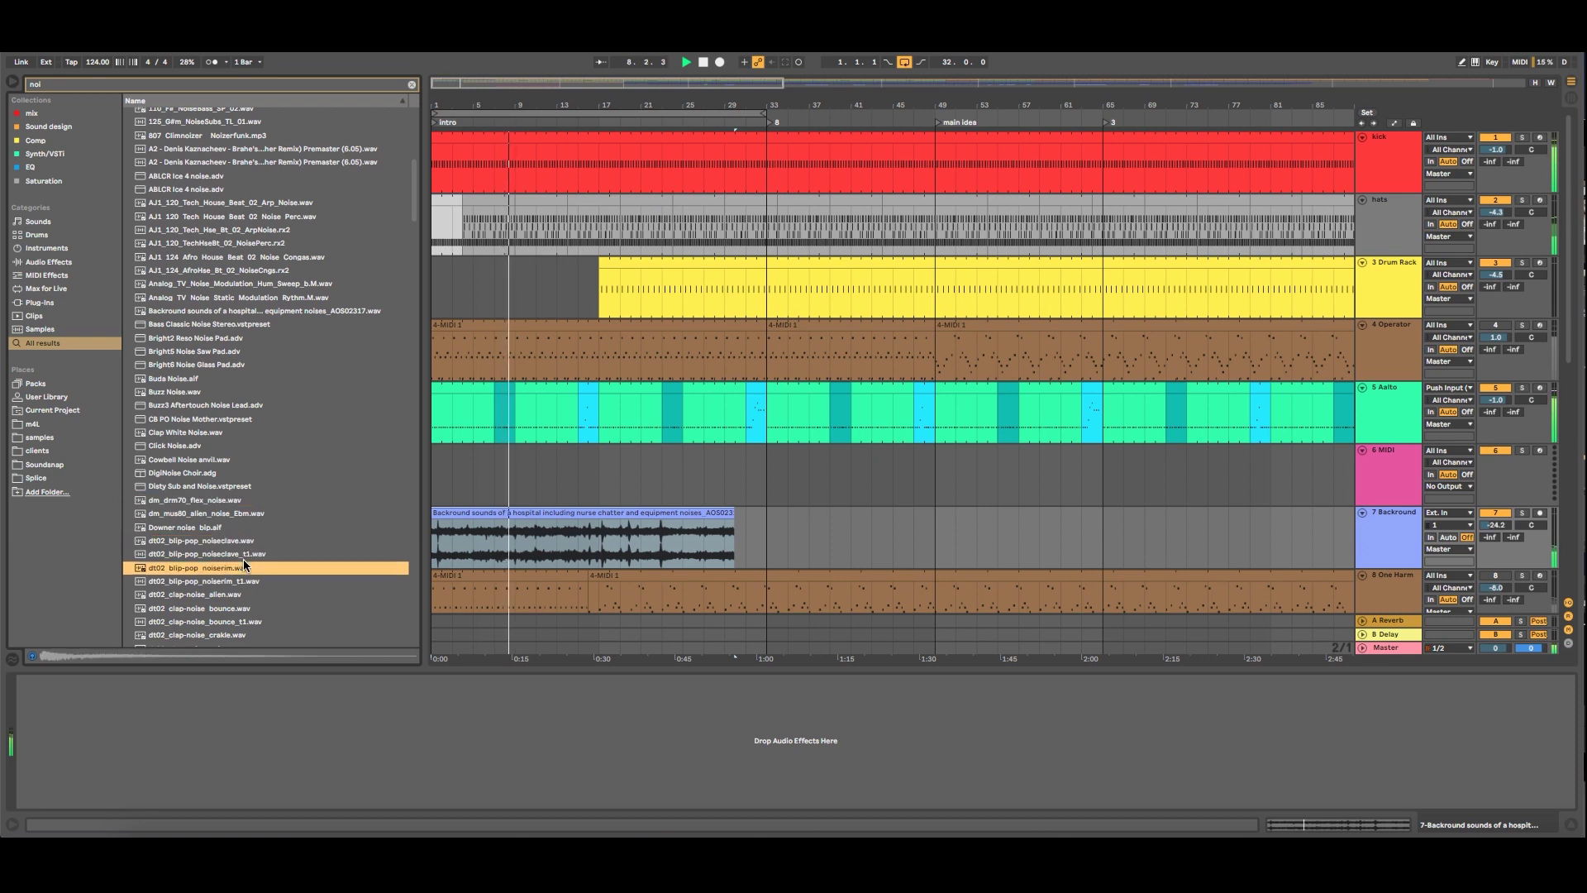
# Audition the dt02_clap-noise samples, including dt02_clap-noise_alien.wav, over the playing arrangement
pyautogui.scroll(-1, 244, 560)
pyautogui.click(244, 558)
pyautogui.scroll(-2, 245, 560)
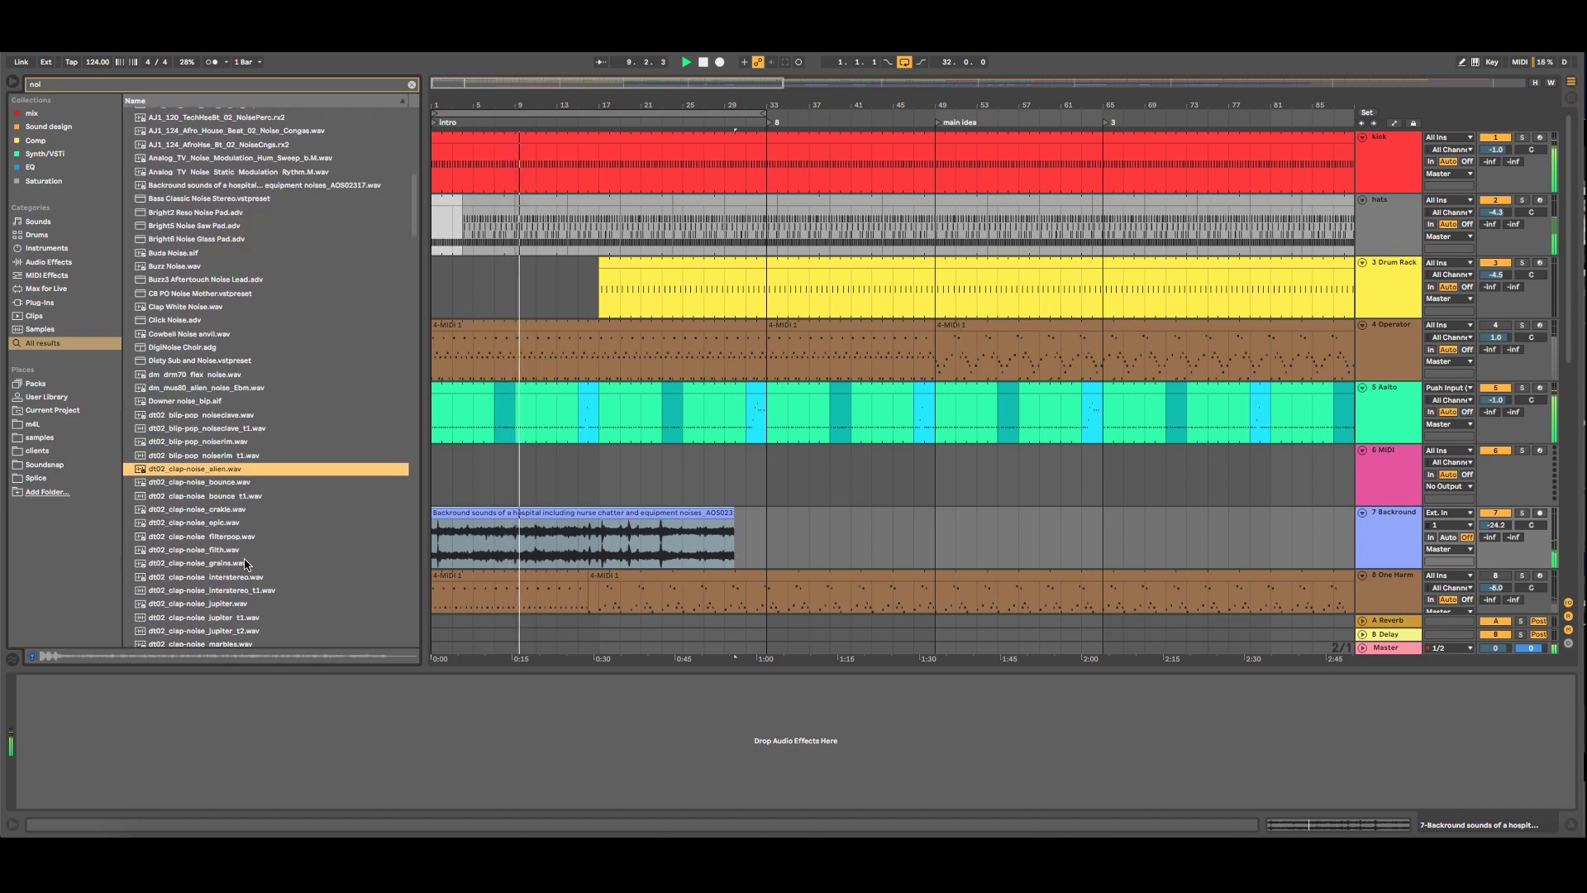
pyautogui.click(245, 563)
pyautogui.scroll(-3, 245, 560)
pyautogui.click(245, 555)
# Audition noise samples further down the list, including the two Human_MouthNoises_AnalogDelay files
pyautogui.scroll(-3, 244, 558)
pyautogui.scroll(-10, 244, 555)
pyautogui.click(245, 500)
pyautogui.click(245, 393)
pyautogui.scroll(-4, 242, 475)
pyautogui.scroll(-4, 242, 475)
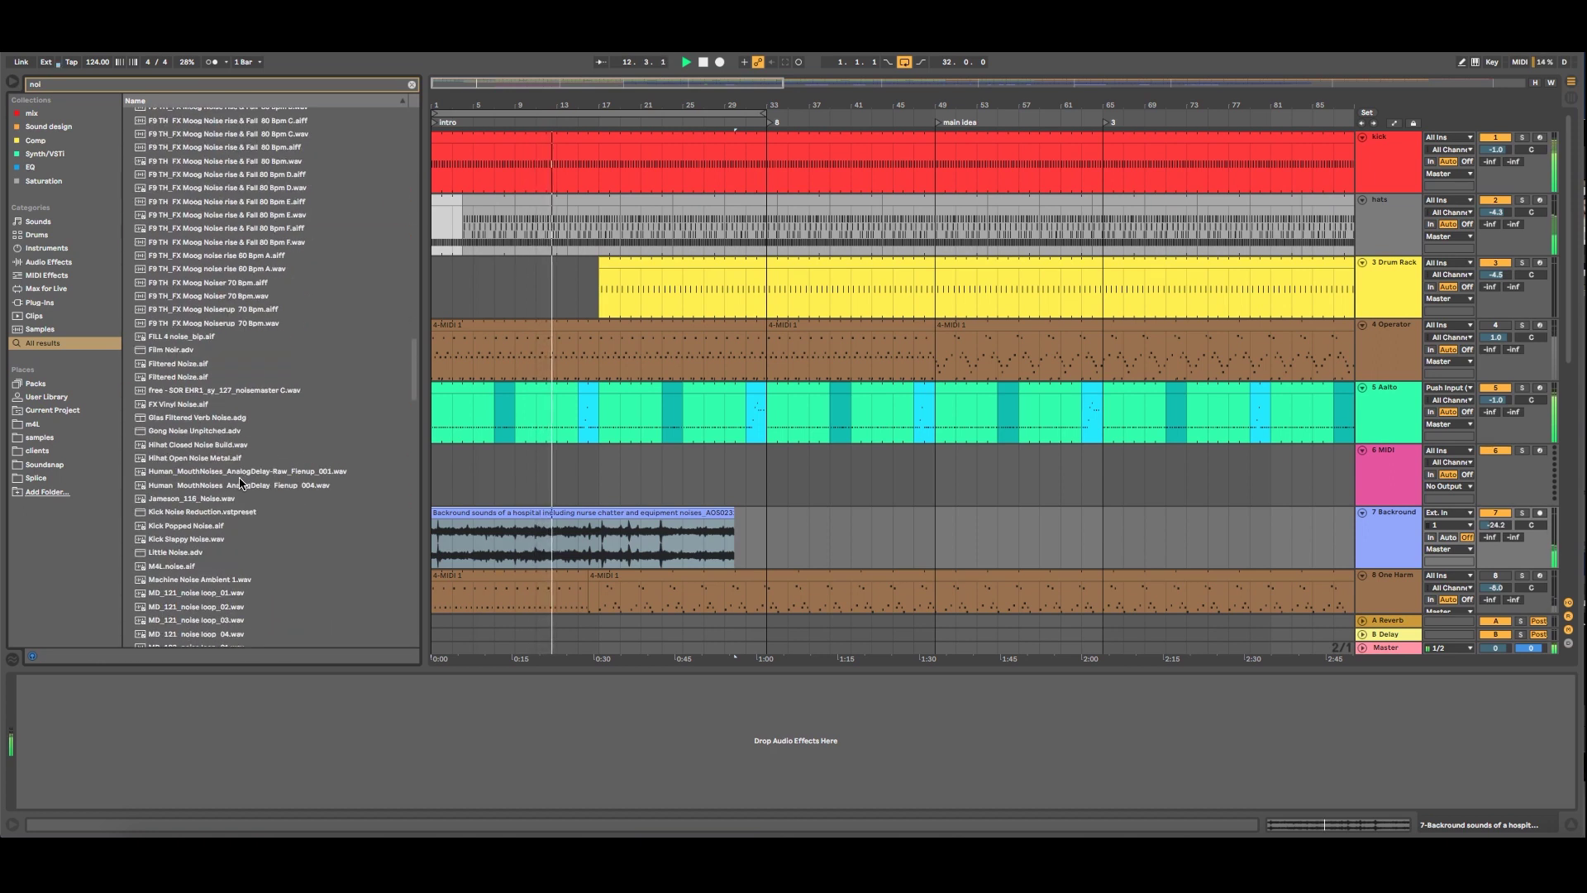
pyautogui.click(246, 472)
pyautogui.click(248, 488)
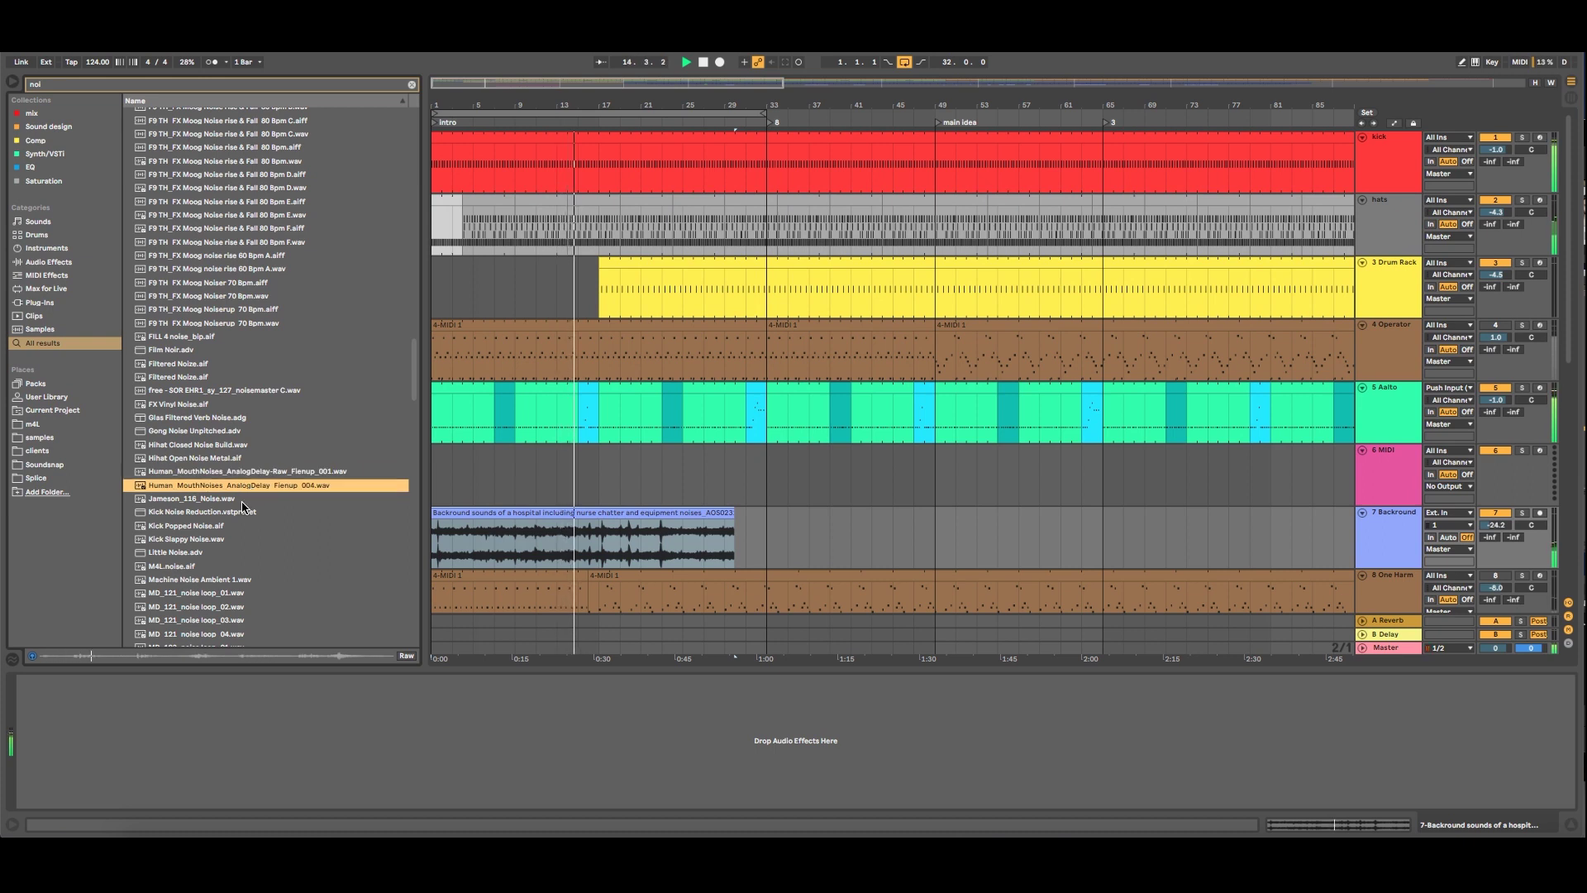
# Audition noise samples and presets further down the results, including MD_123_noise loop_01.wav and noise & synthetic.adg
pyautogui.click(243, 501)
pyautogui.scroll(-3, 242, 501)
pyautogui.click(242, 502)
pyautogui.scroll(-5, 242, 501)
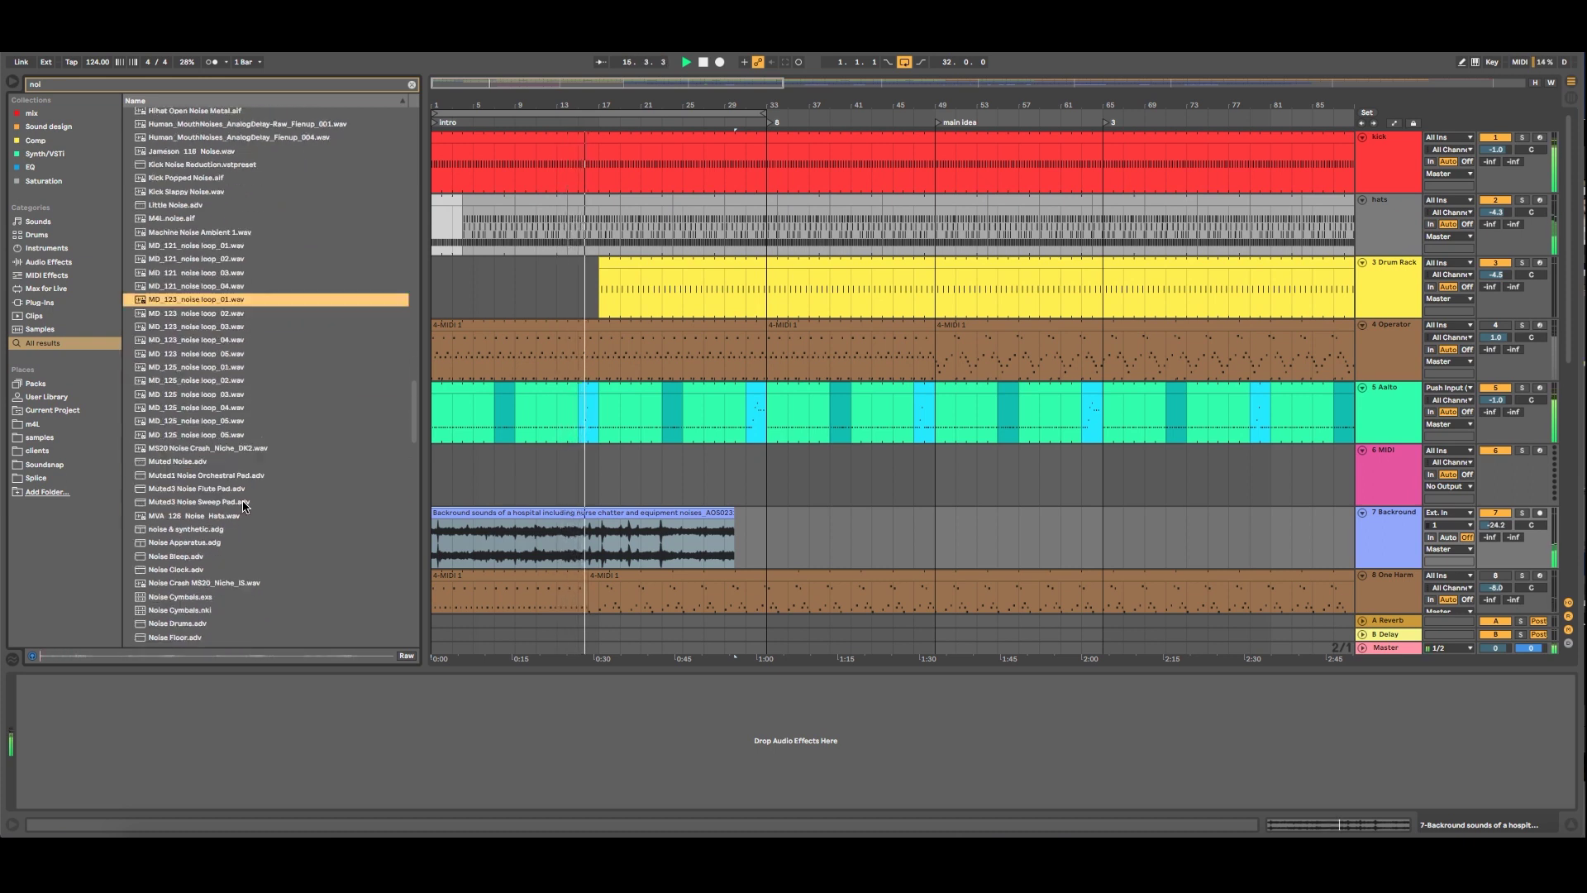
pyautogui.click(243, 501)
pyautogui.click(236, 522)
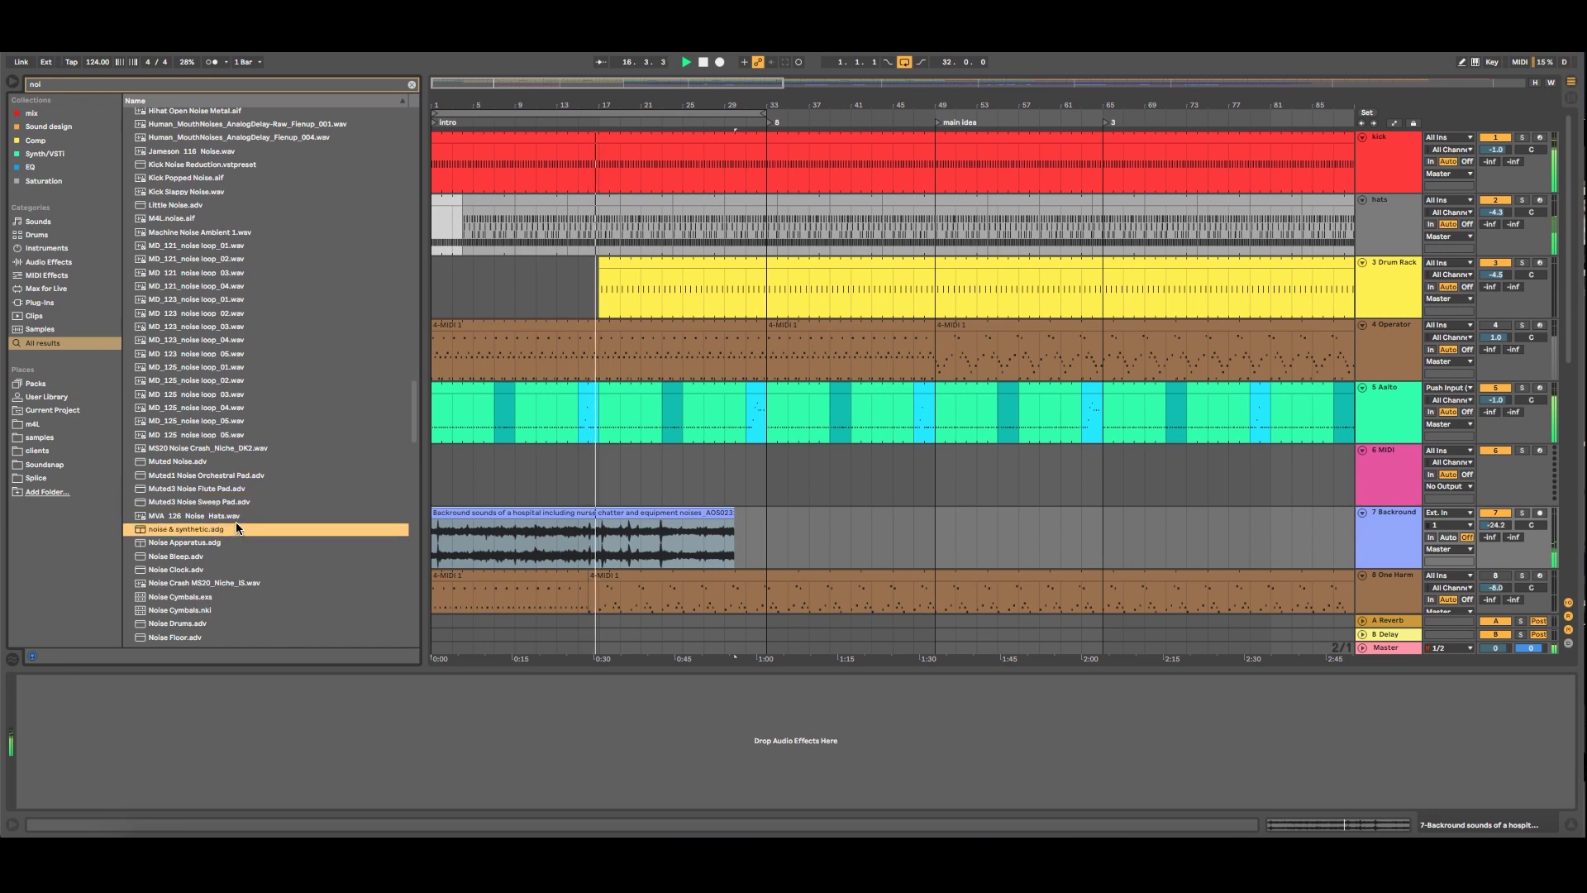
pyautogui.scroll(-5, 236, 522)
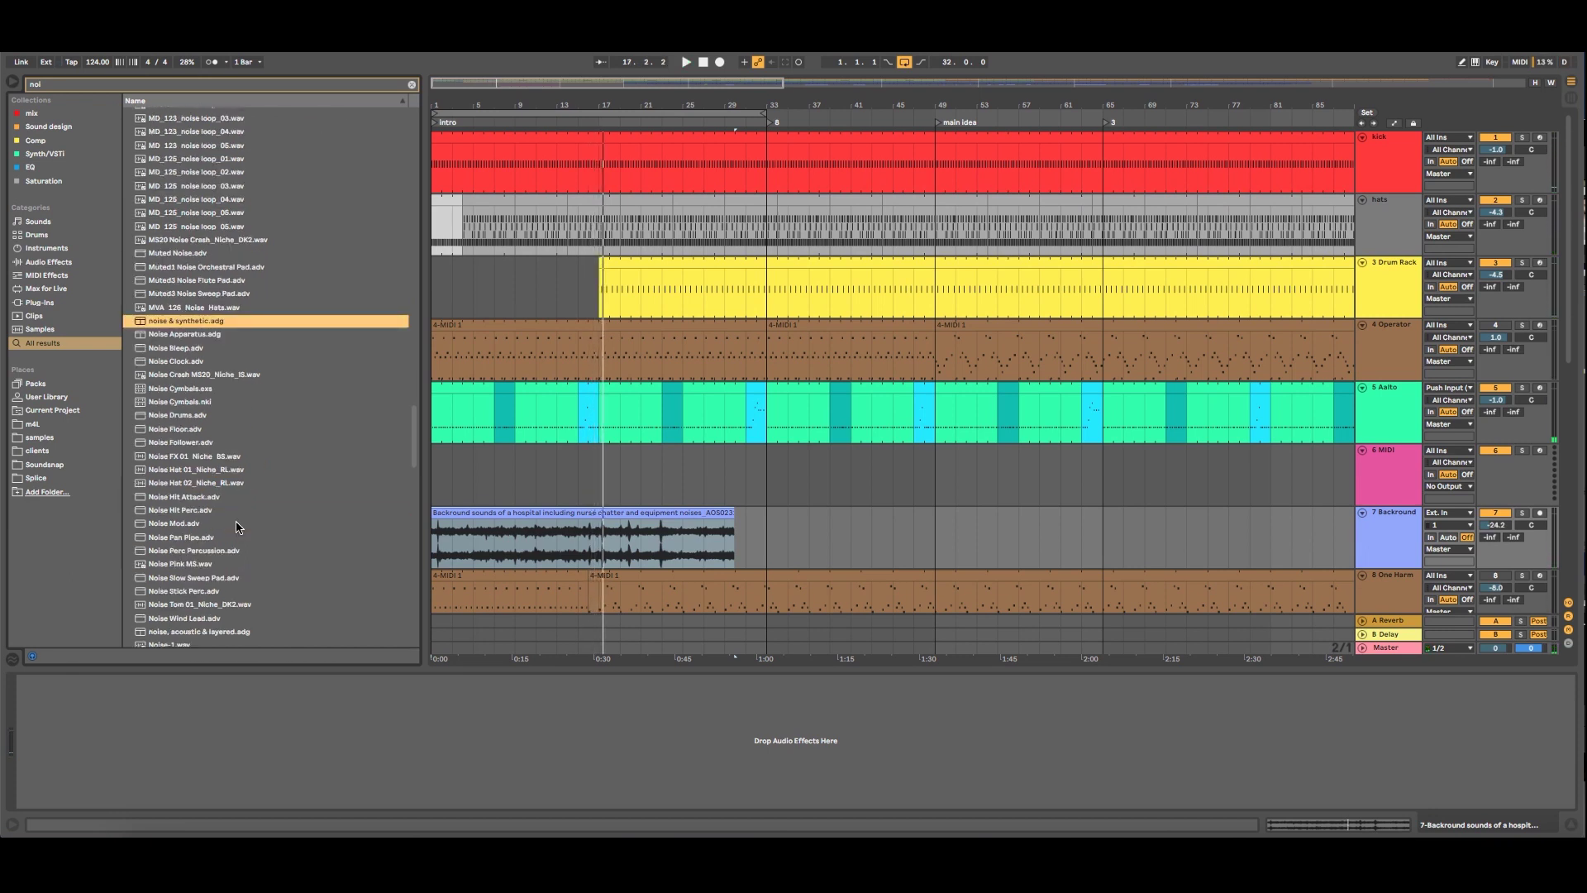
pyautogui.scroll(-4, 237, 527)
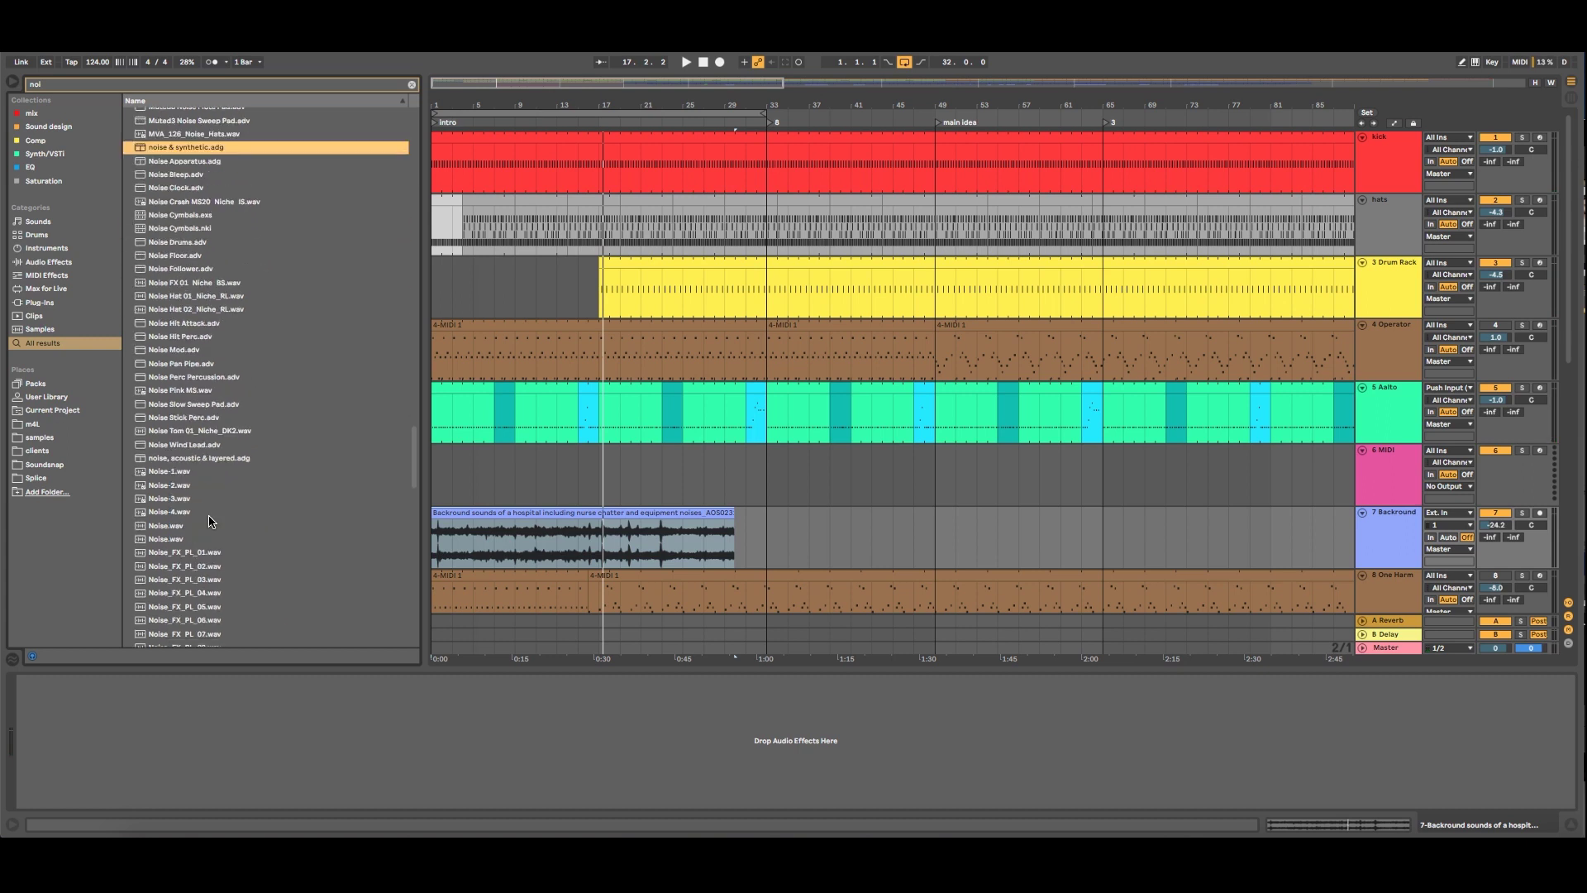
pyautogui.scroll(-14, 203, 514)
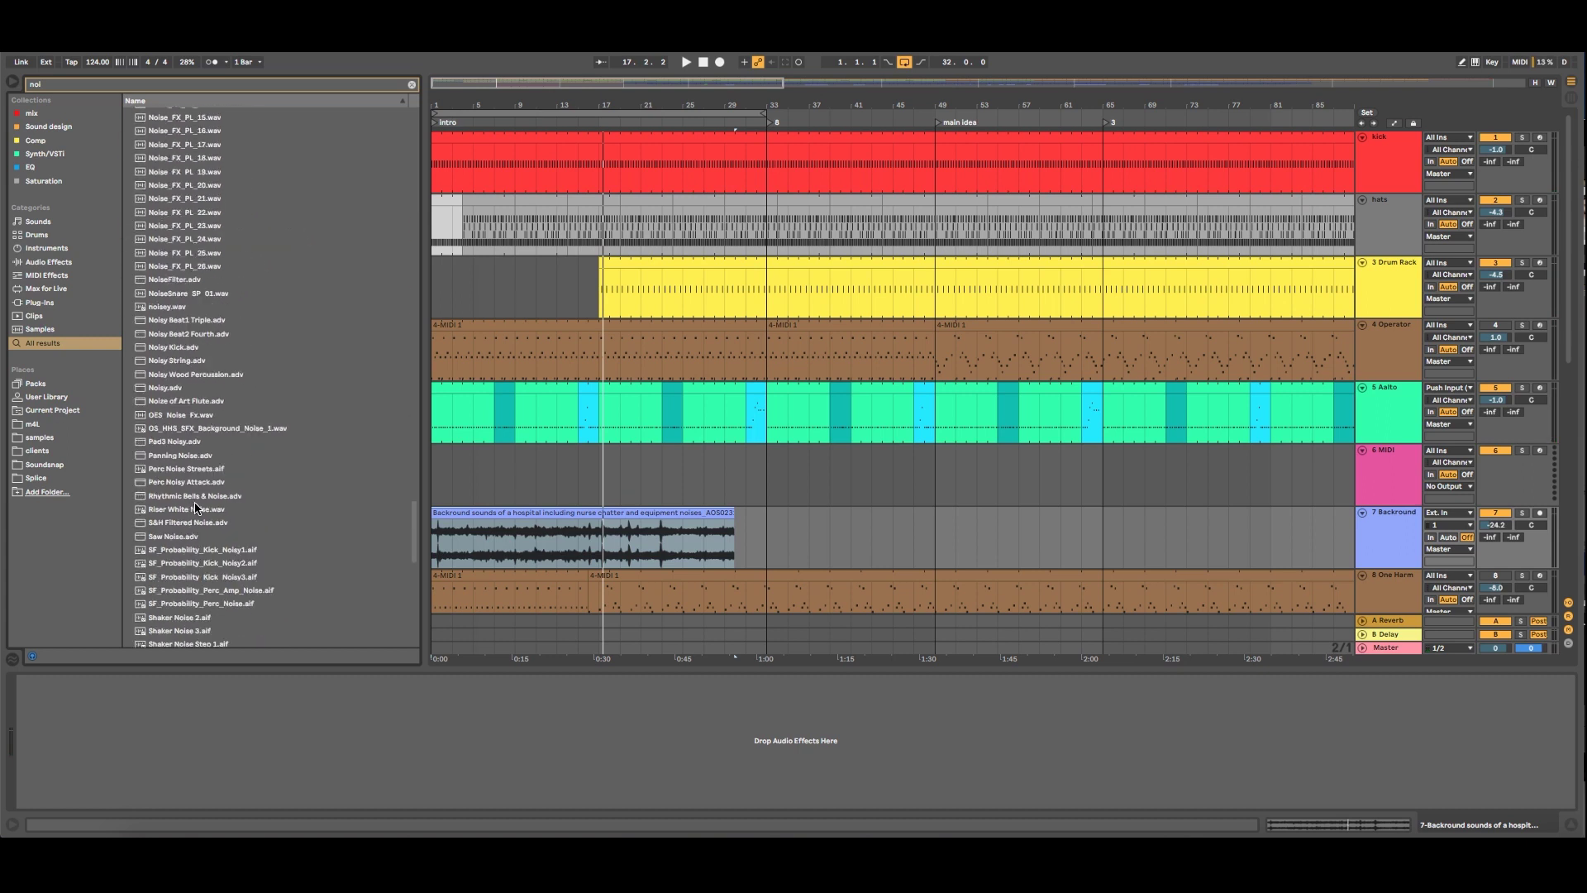
# Audition samples from the later part of the noise results, down to wa_evolve_noise-layer_14.wav
pyautogui.click(197, 488)
pyautogui.scroll(-2, 197, 488)
pyautogui.click(197, 490)
pyautogui.scroll(-3, 198, 491)
pyautogui.click(199, 493)
pyautogui.scroll(-5, 197, 494)
pyautogui.click(198, 492)
pyautogui.scroll(-4, 198, 495)
pyautogui.click(199, 494)
pyautogui.scroll(-2, 198, 497)
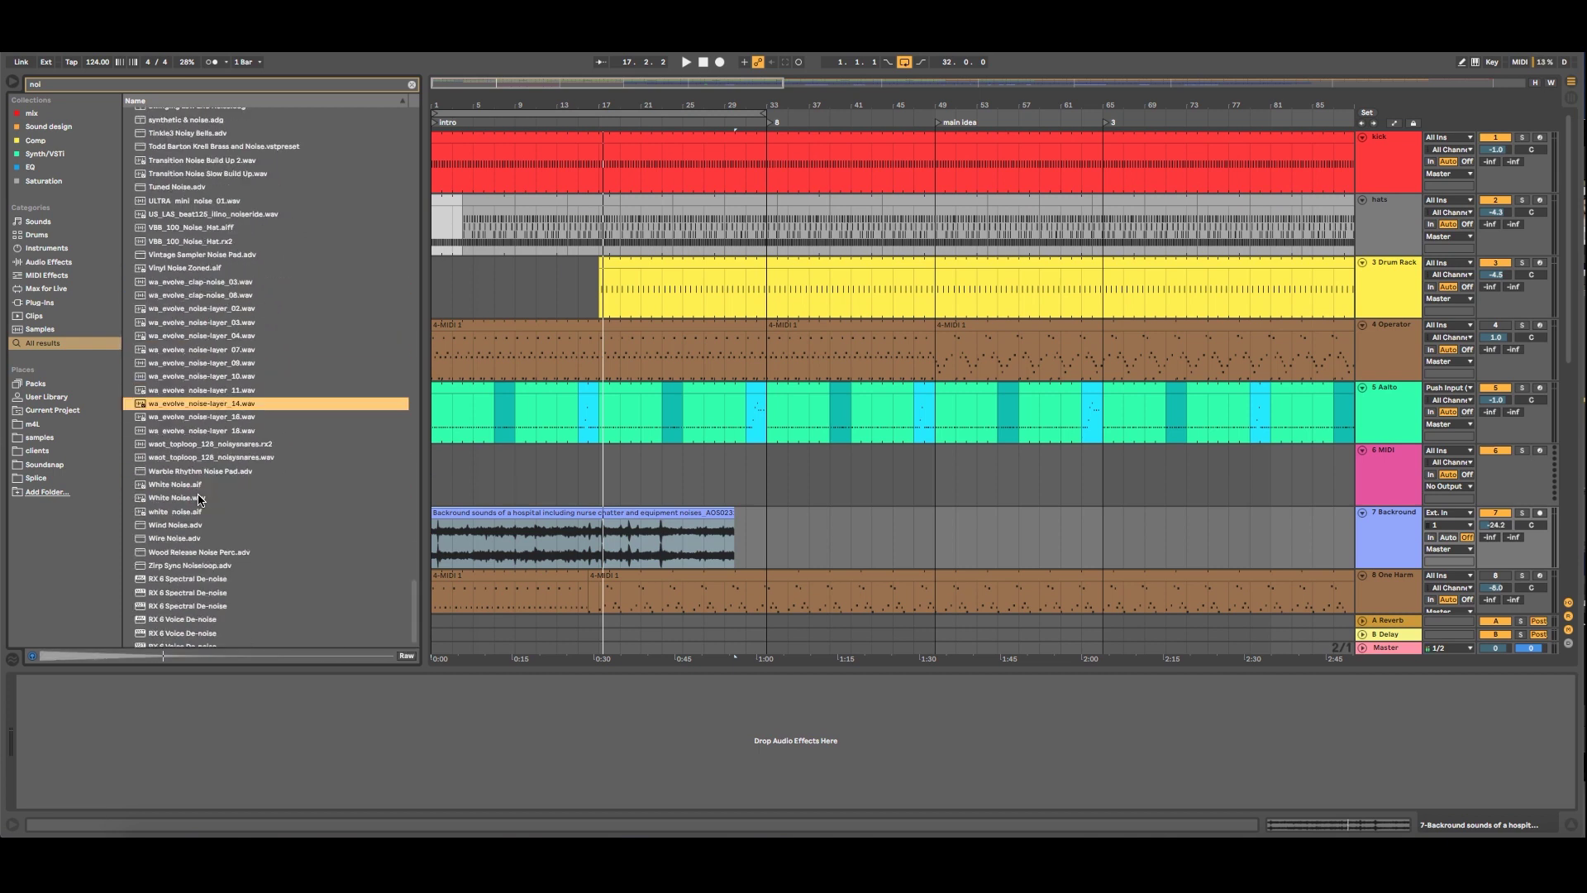
# Audition the white noise samples near the end of the results, skipping ahead within White Noise.wav, plus Warble Rhythm Noise Pad.adv
pyautogui.click(198, 498)
pyautogui.click(199, 485)
pyautogui.scroll(-1, 198, 558)
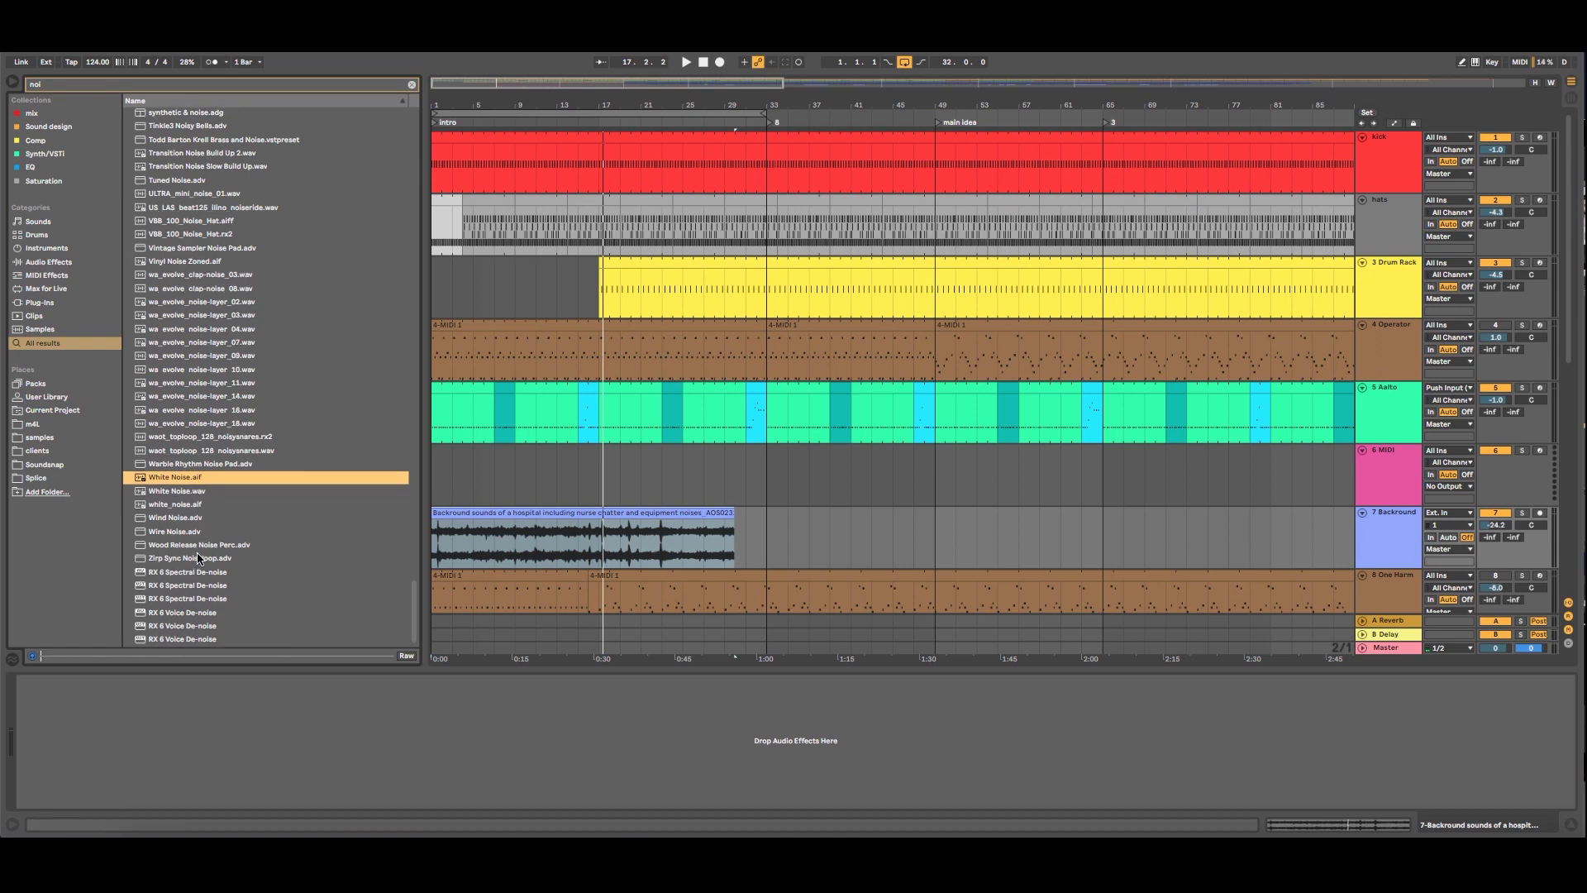
pyautogui.click(200, 559)
pyautogui.click(199, 492)
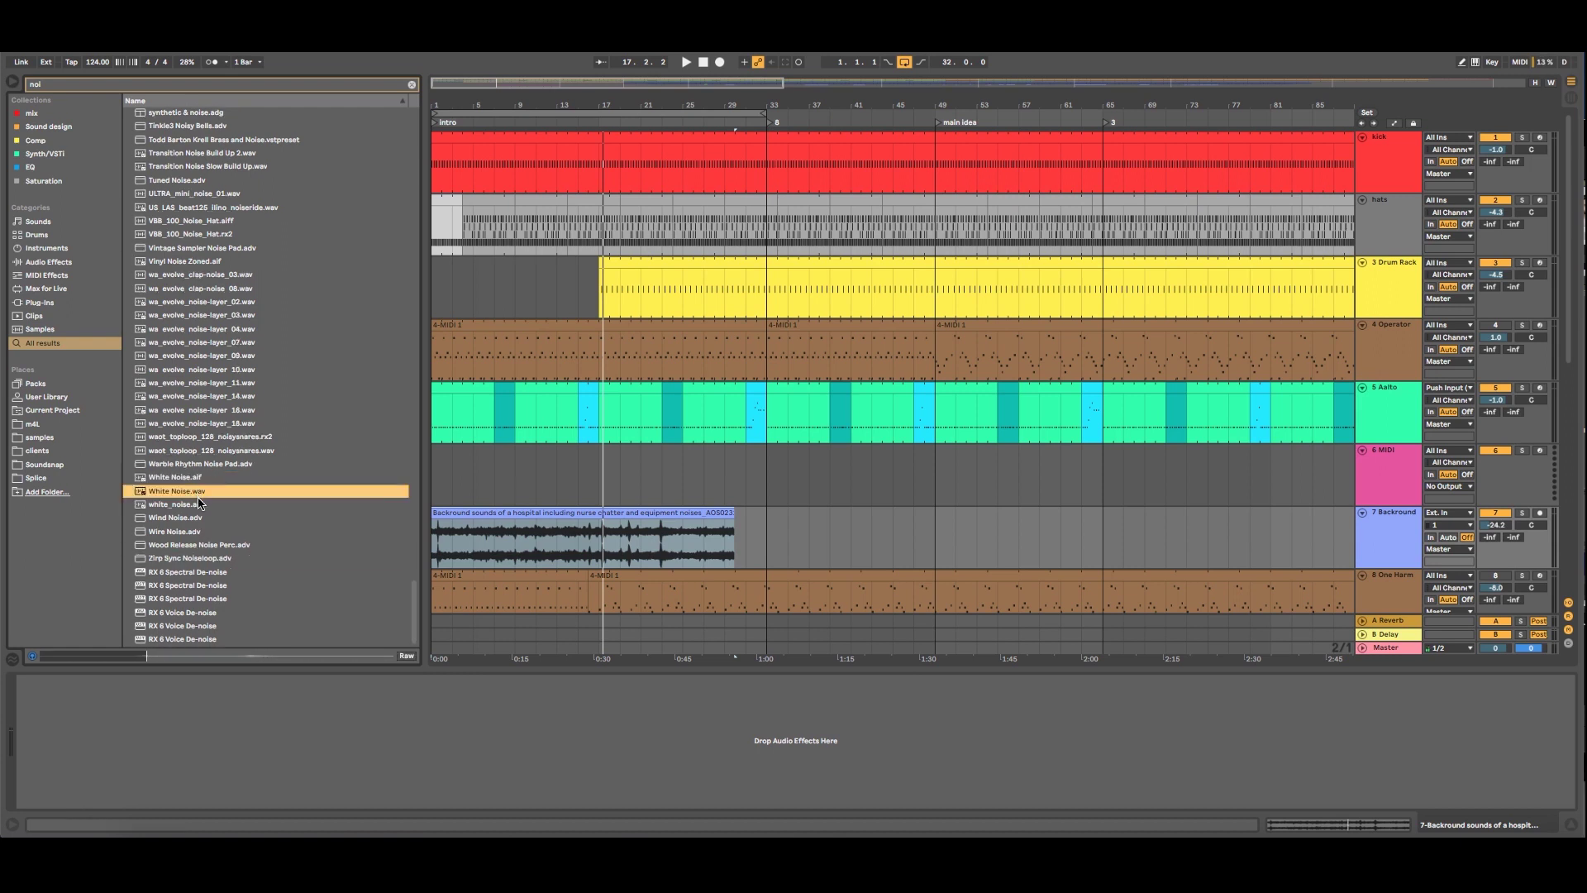
pyautogui.click(248, 655)
pyautogui.click(225, 464)
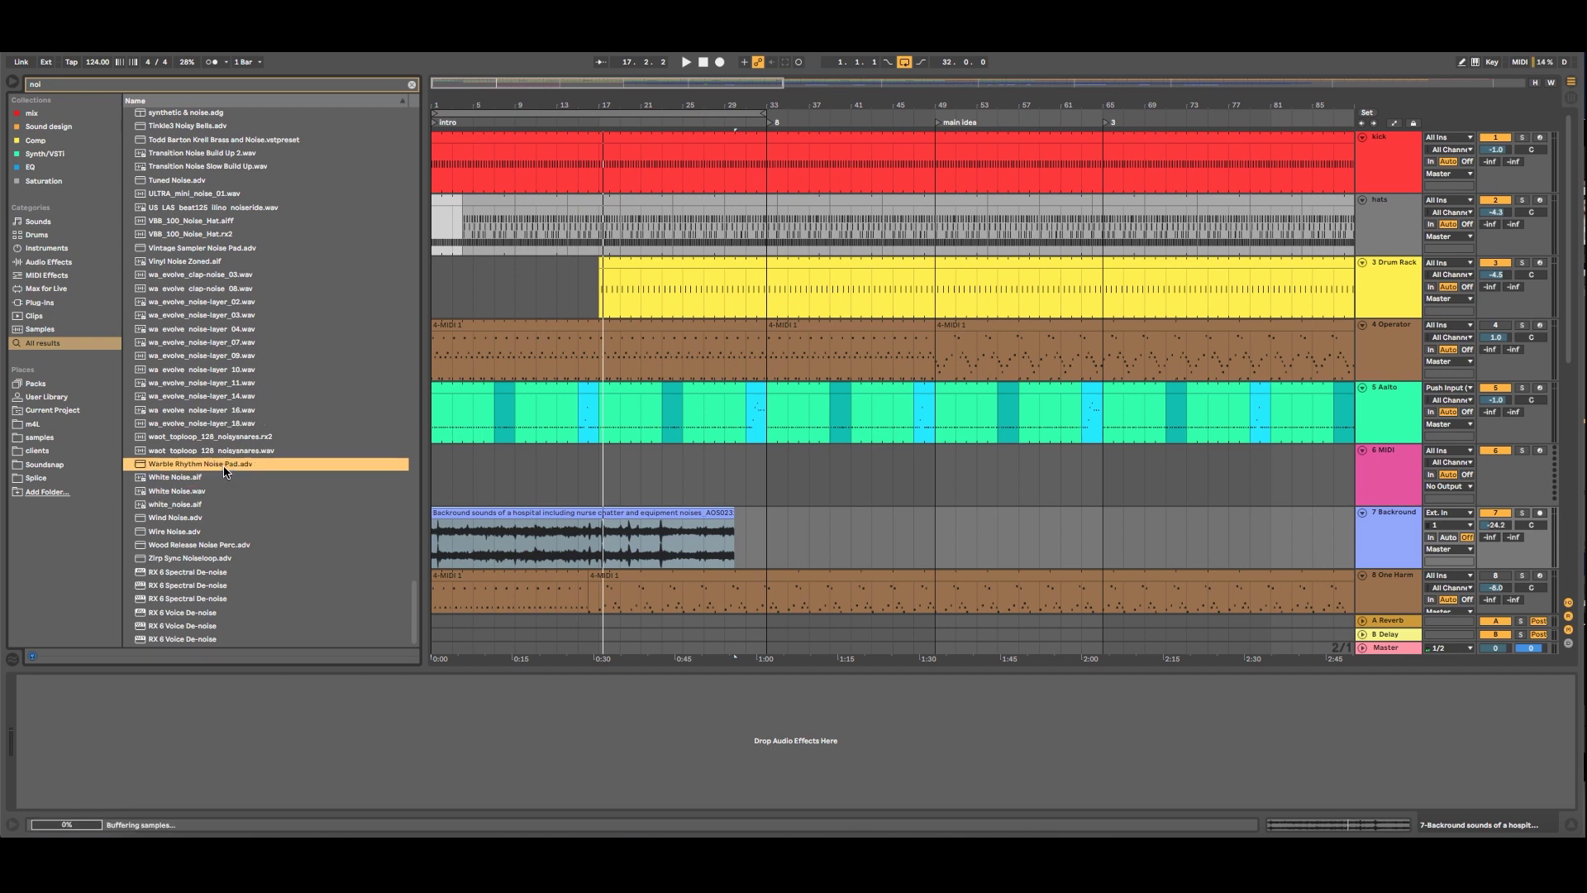
# Audition noise results working back up the list, including waot_toploop_128_noisysnares.wav, VBB_100_Noise_Hat.rx2 and Submarine Noise Perc.adv
pyautogui.click(234, 452)
pyautogui.scroll(2, 234, 452)
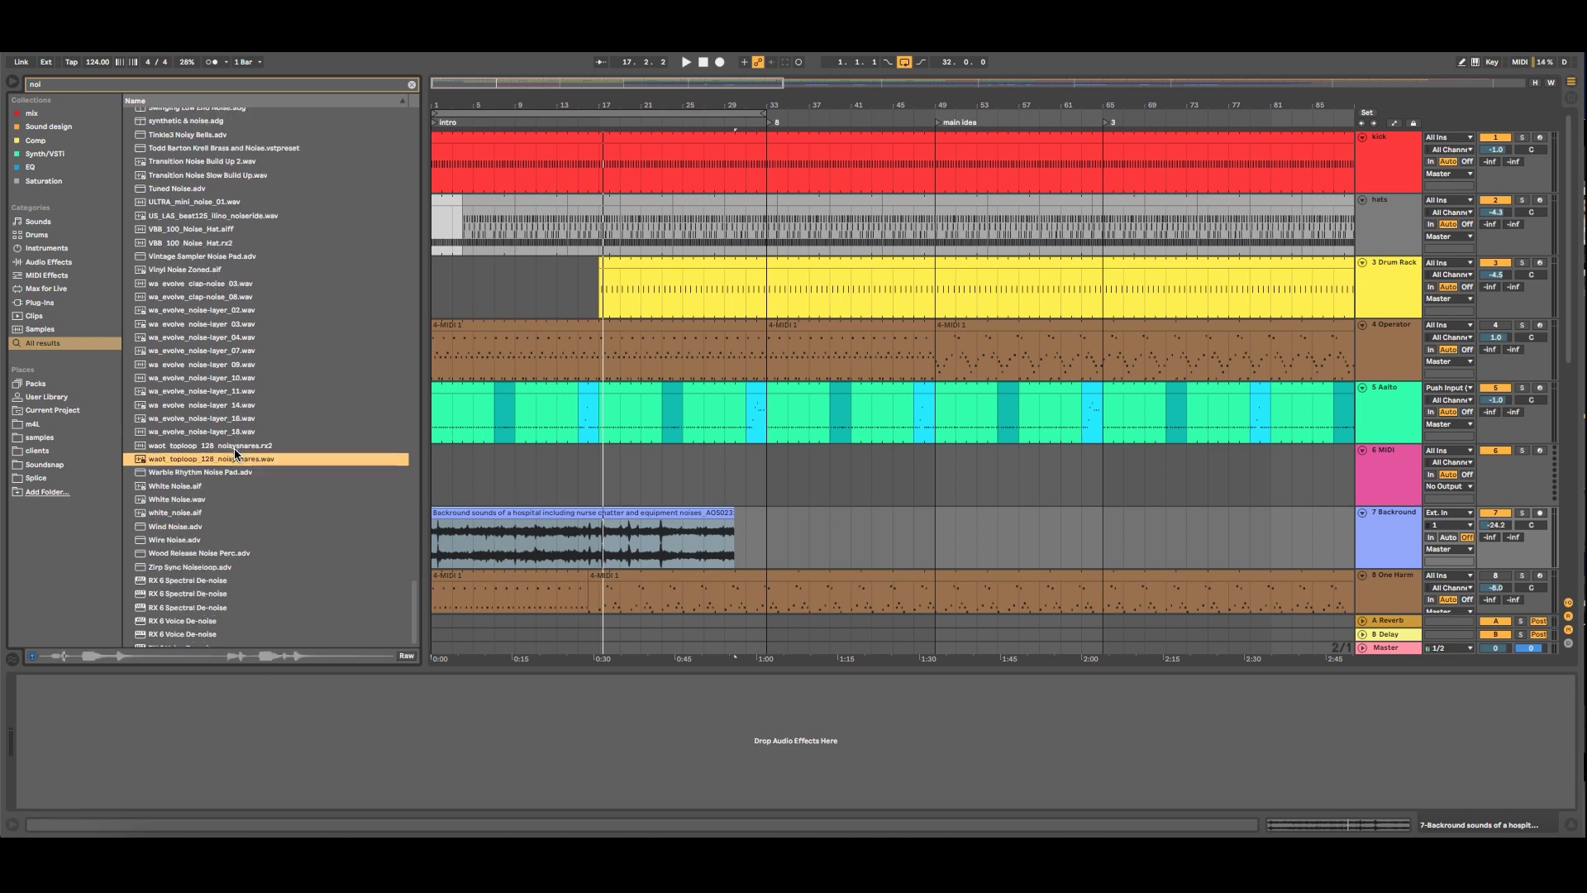
pyautogui.click(233, 460)
pyautogui.scroll(3, 233, 459)
pyautogui.click(234, 462)
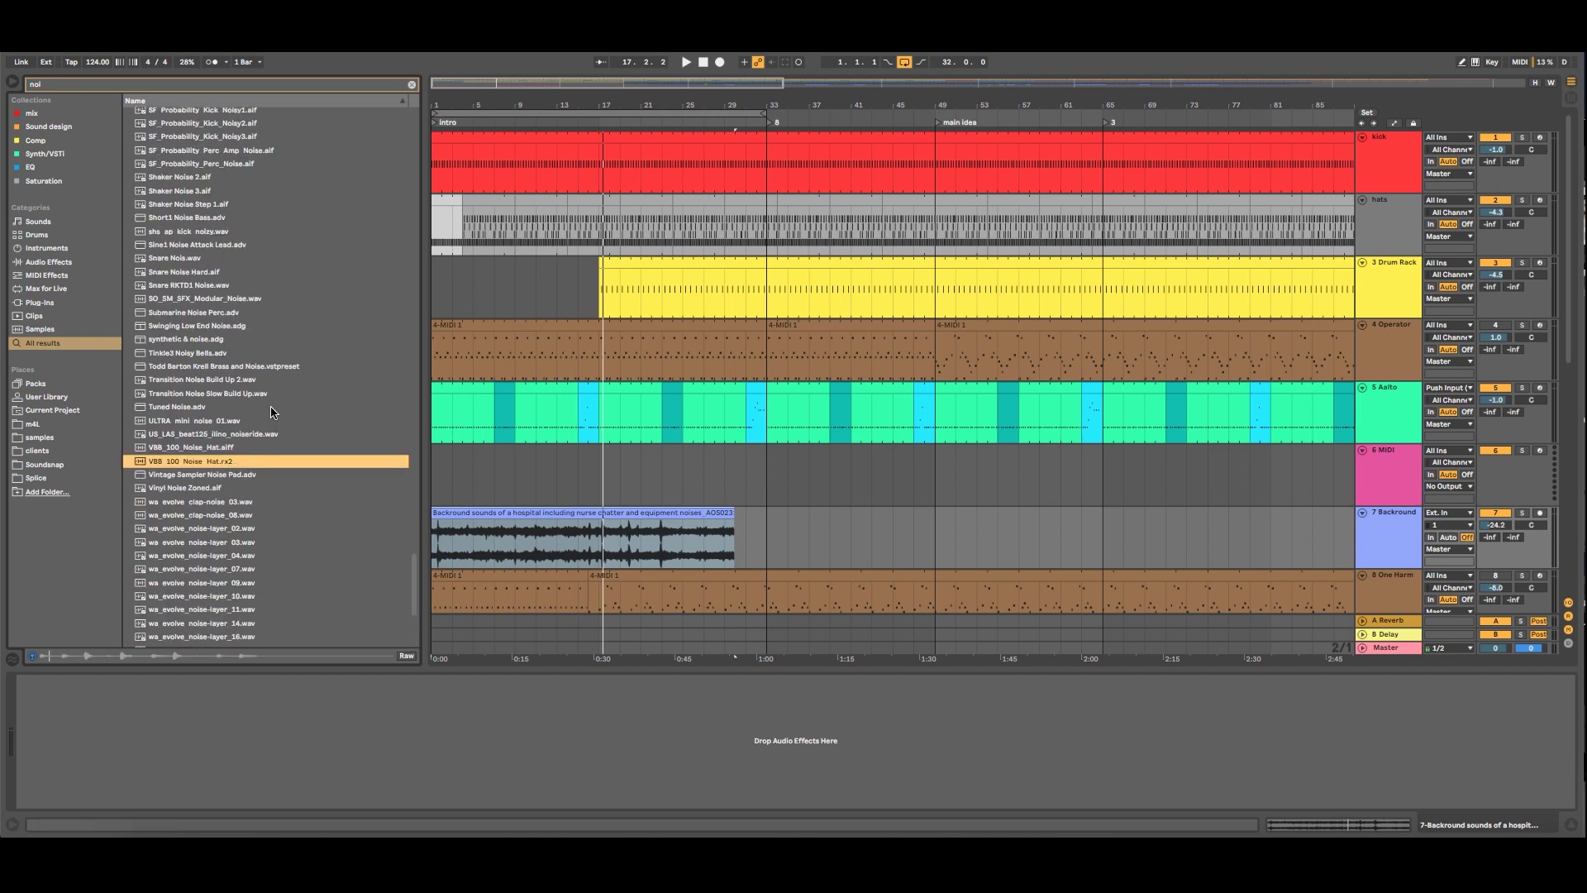
pyautogui.click(263, 420)
pyautogui.click(260, 394)
pyautogui.scroll(3, 261, 399)
pyautogui.click(258, 395)
pyautogui.click(258, 408)
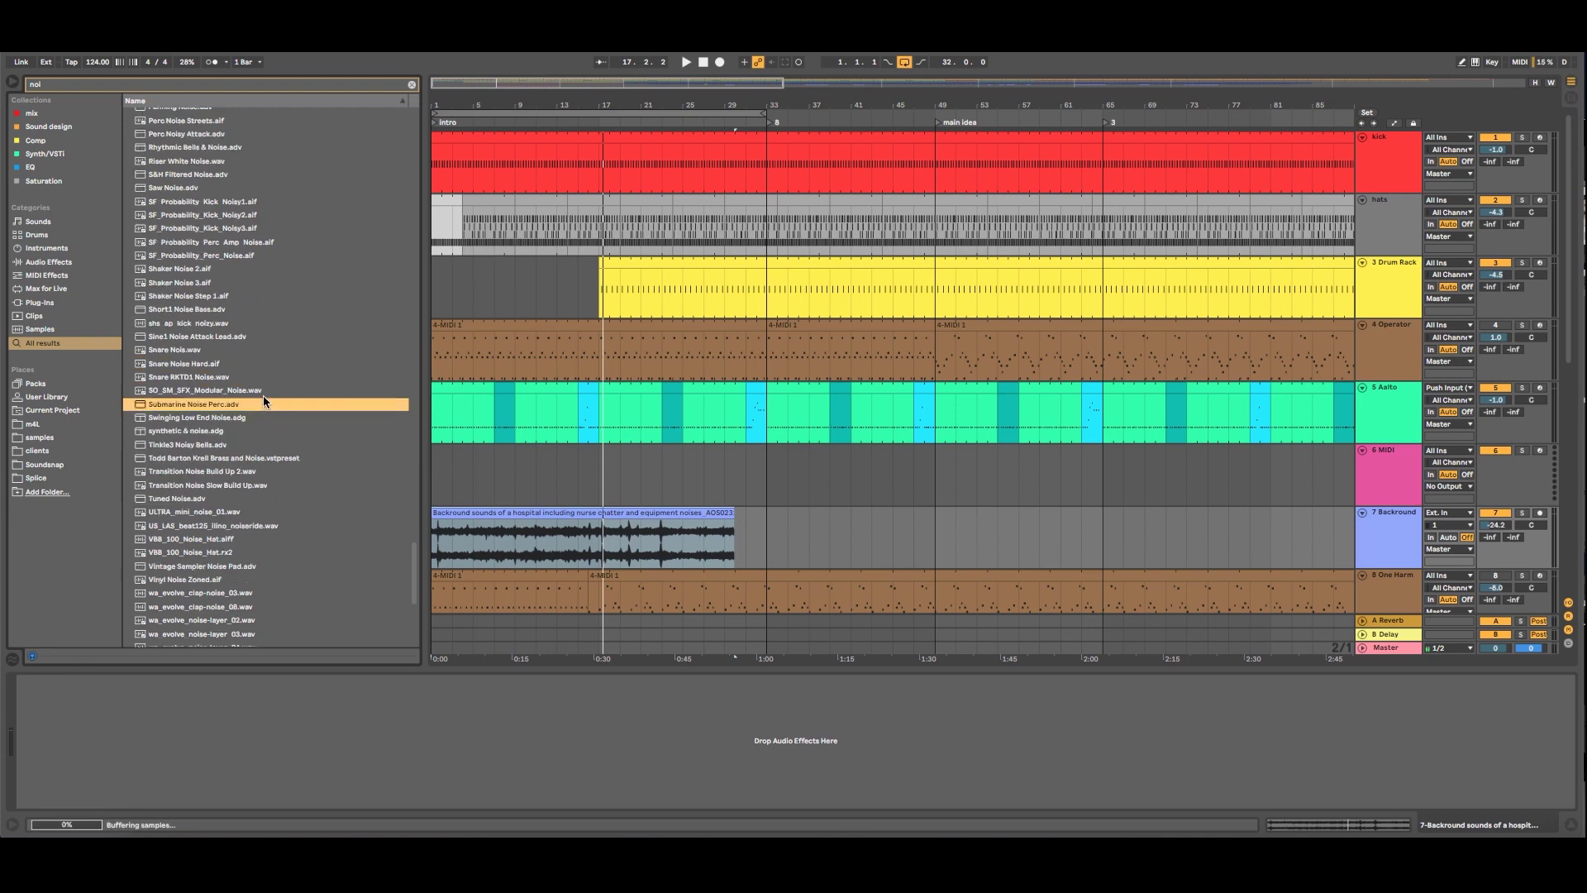
pyautogui.scroll(10, 263, 393)
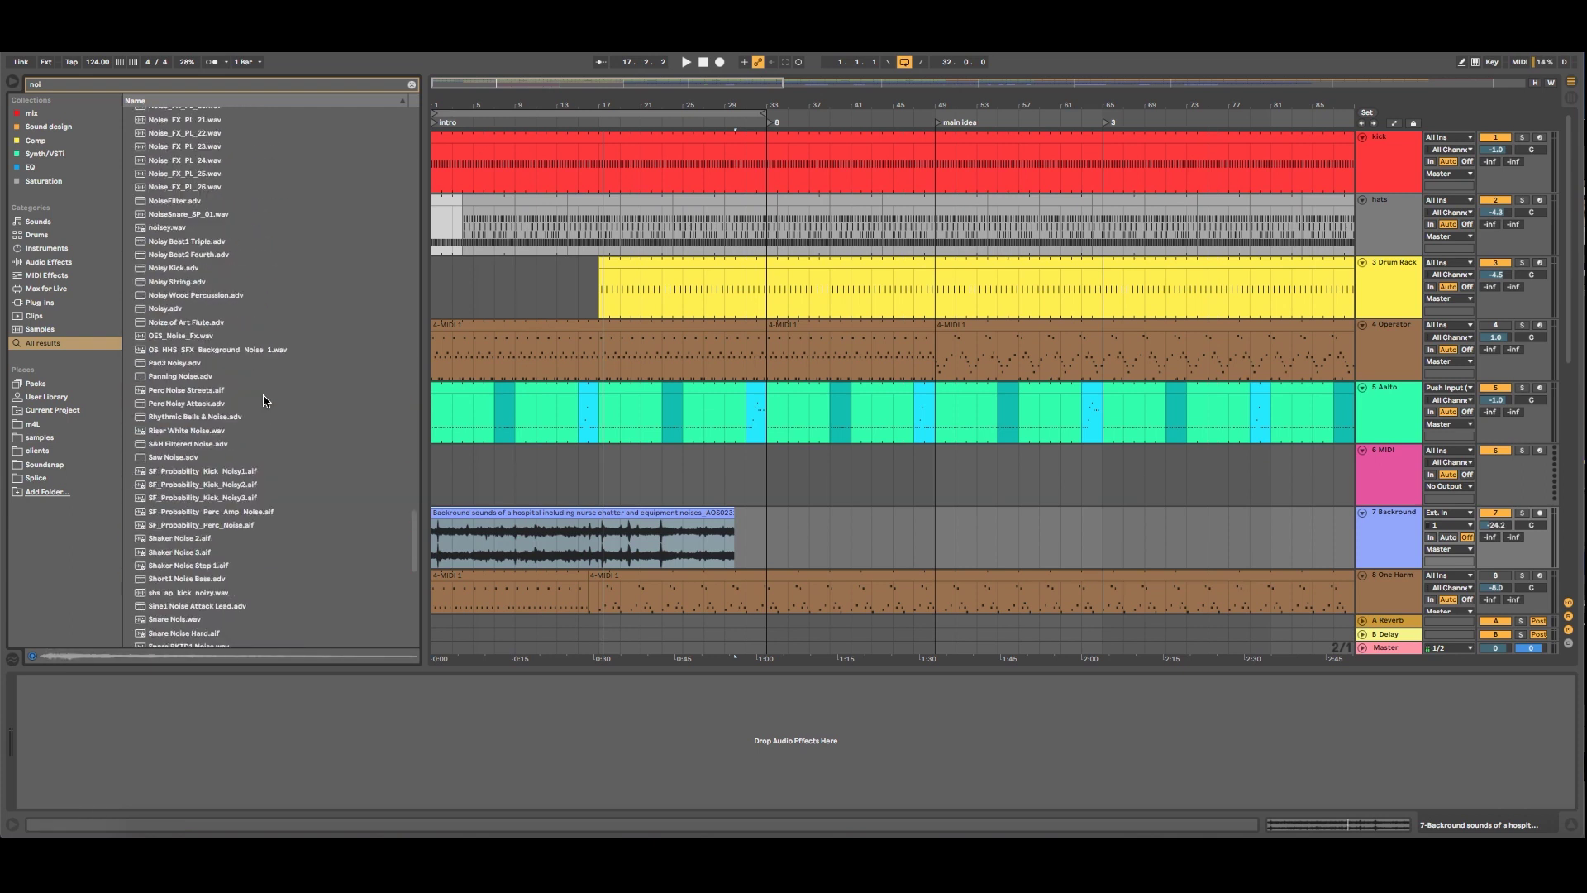
# Search the browser for "rec" and place the Dark Ambient Forest - Midnight Coffee field recording at bar 33 of the background track
pyautogui.click(412, 85)
pyautogui.write('rec')
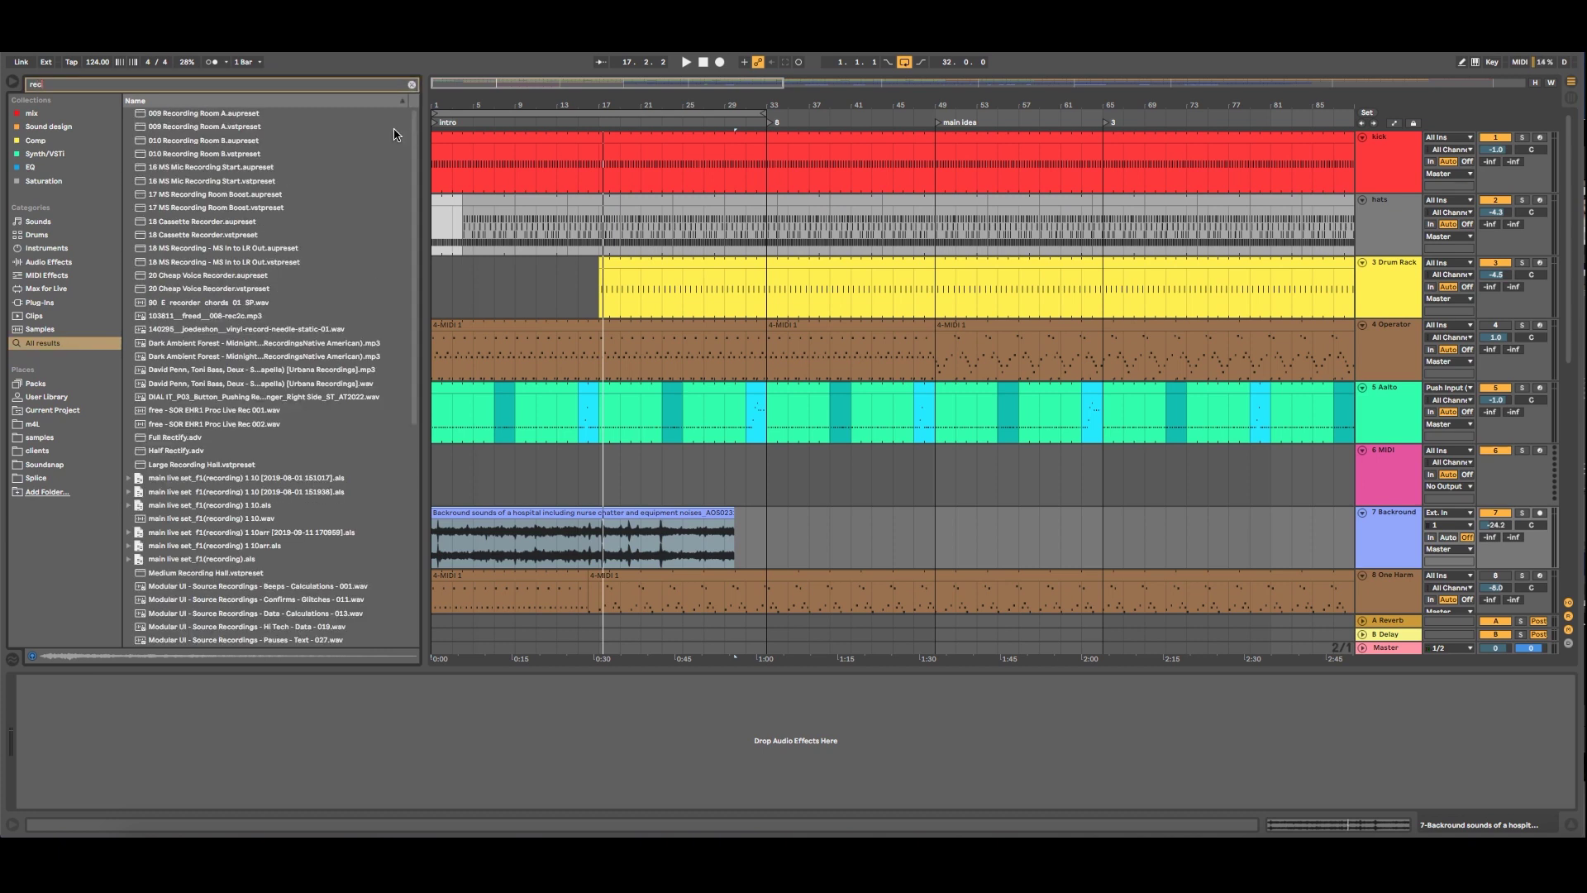
pyautogui.click(302, 167)
pyautogui.click(269, 344)
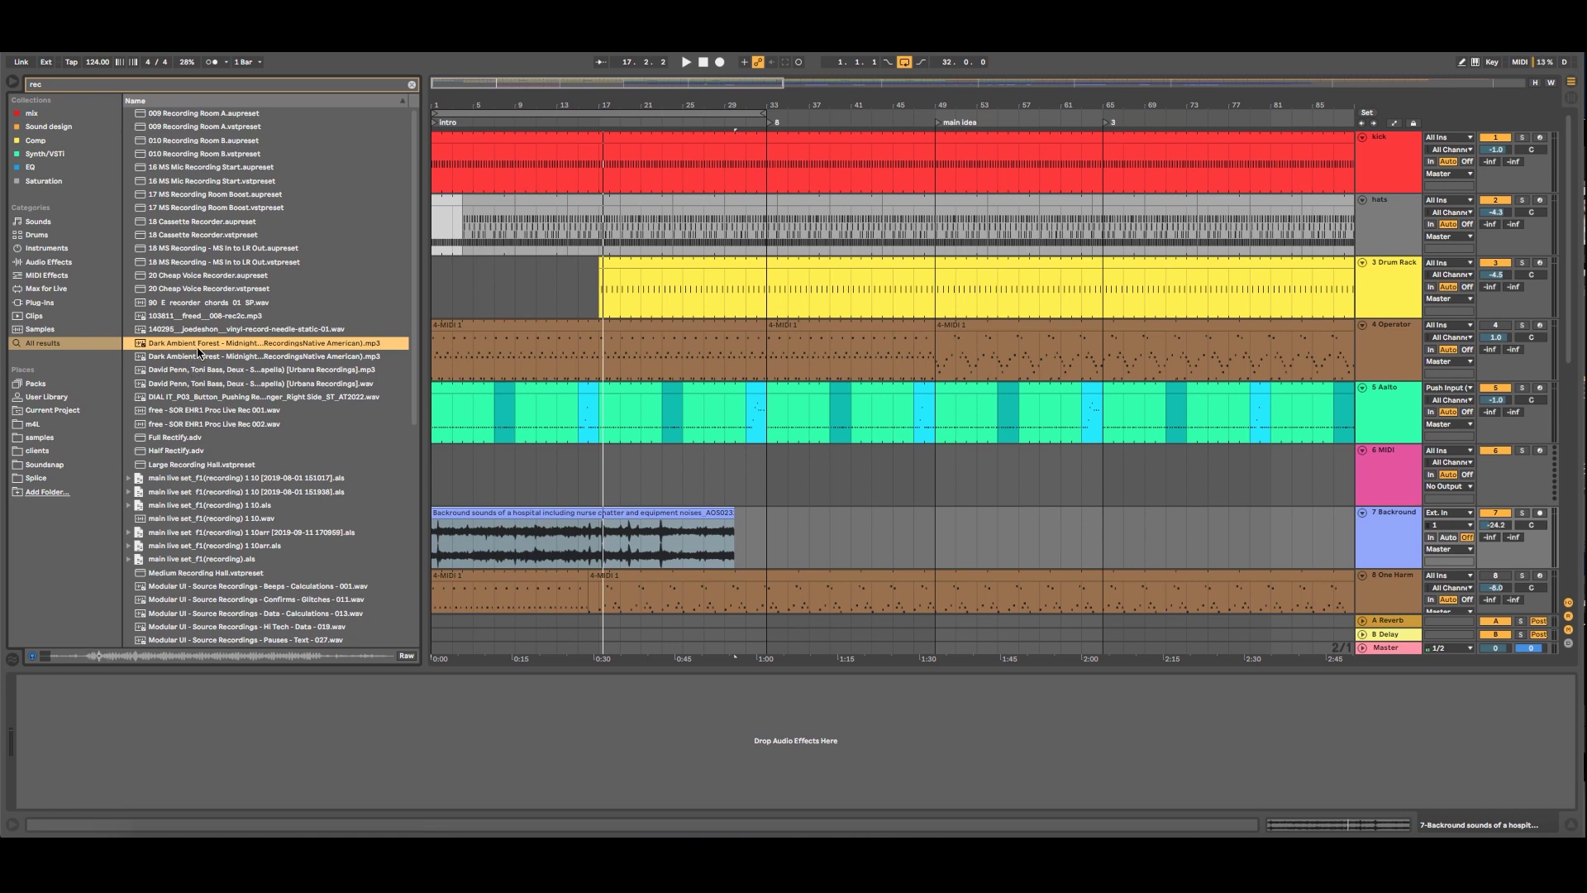
pyautogui.moveTo(199, 345); pyautogui.dragTo(766, 535)
# Audition the second Dark Ambient Forest file, an Urbana Recordings track and both free - SOR EHR1 Proc Live Rec samples
pyautogui.click(279, 358)
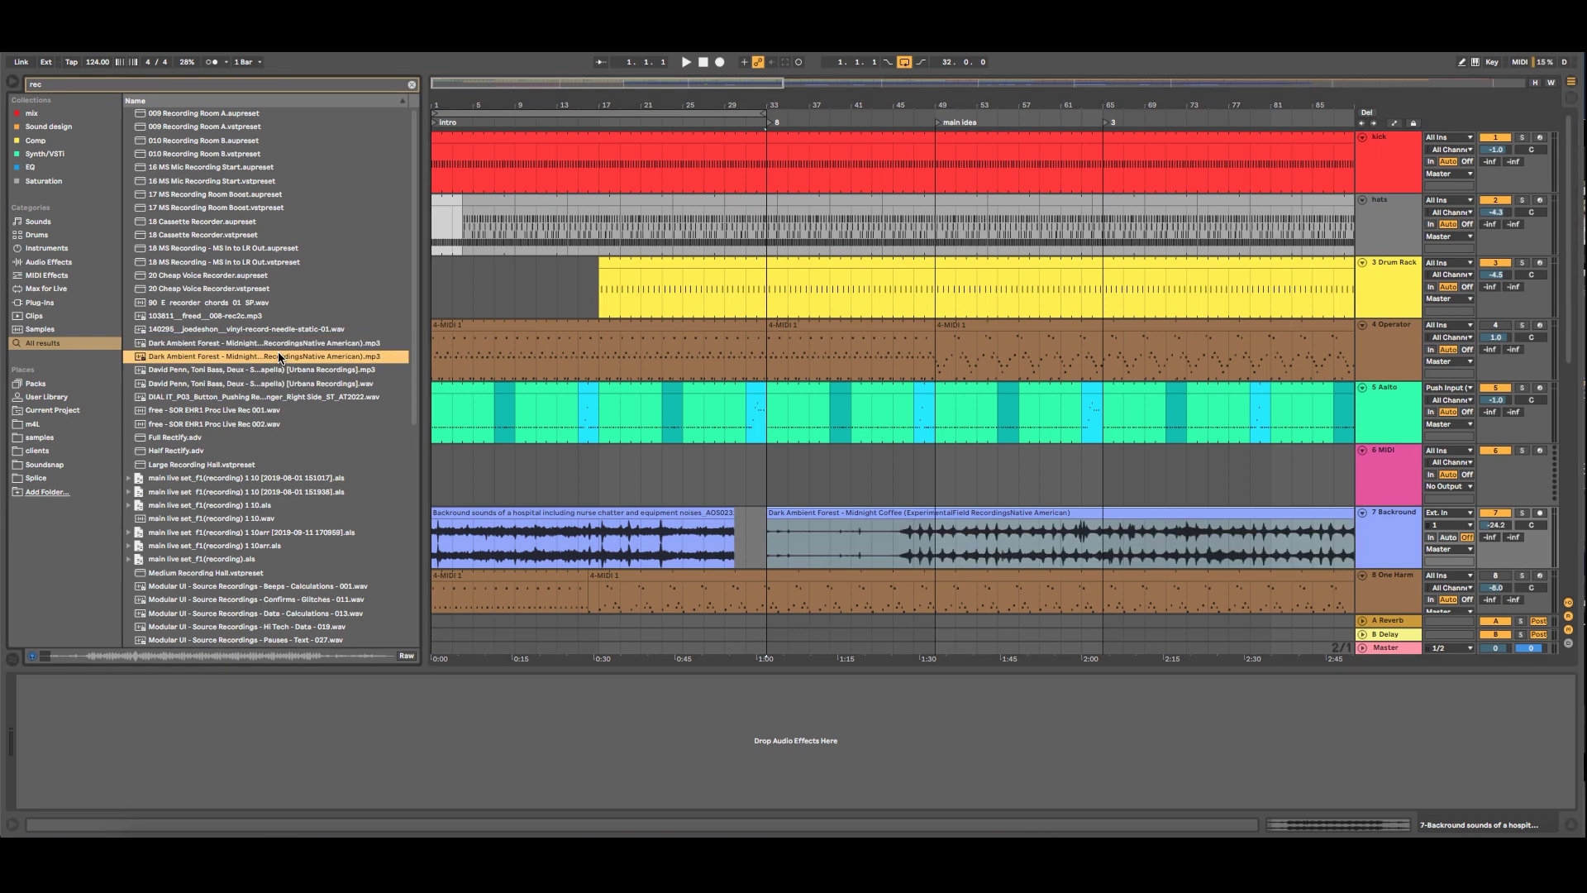
pyautogui.click(288, 383)
pyautogui.click(277, 411)
pyautogui.click(262, 426)
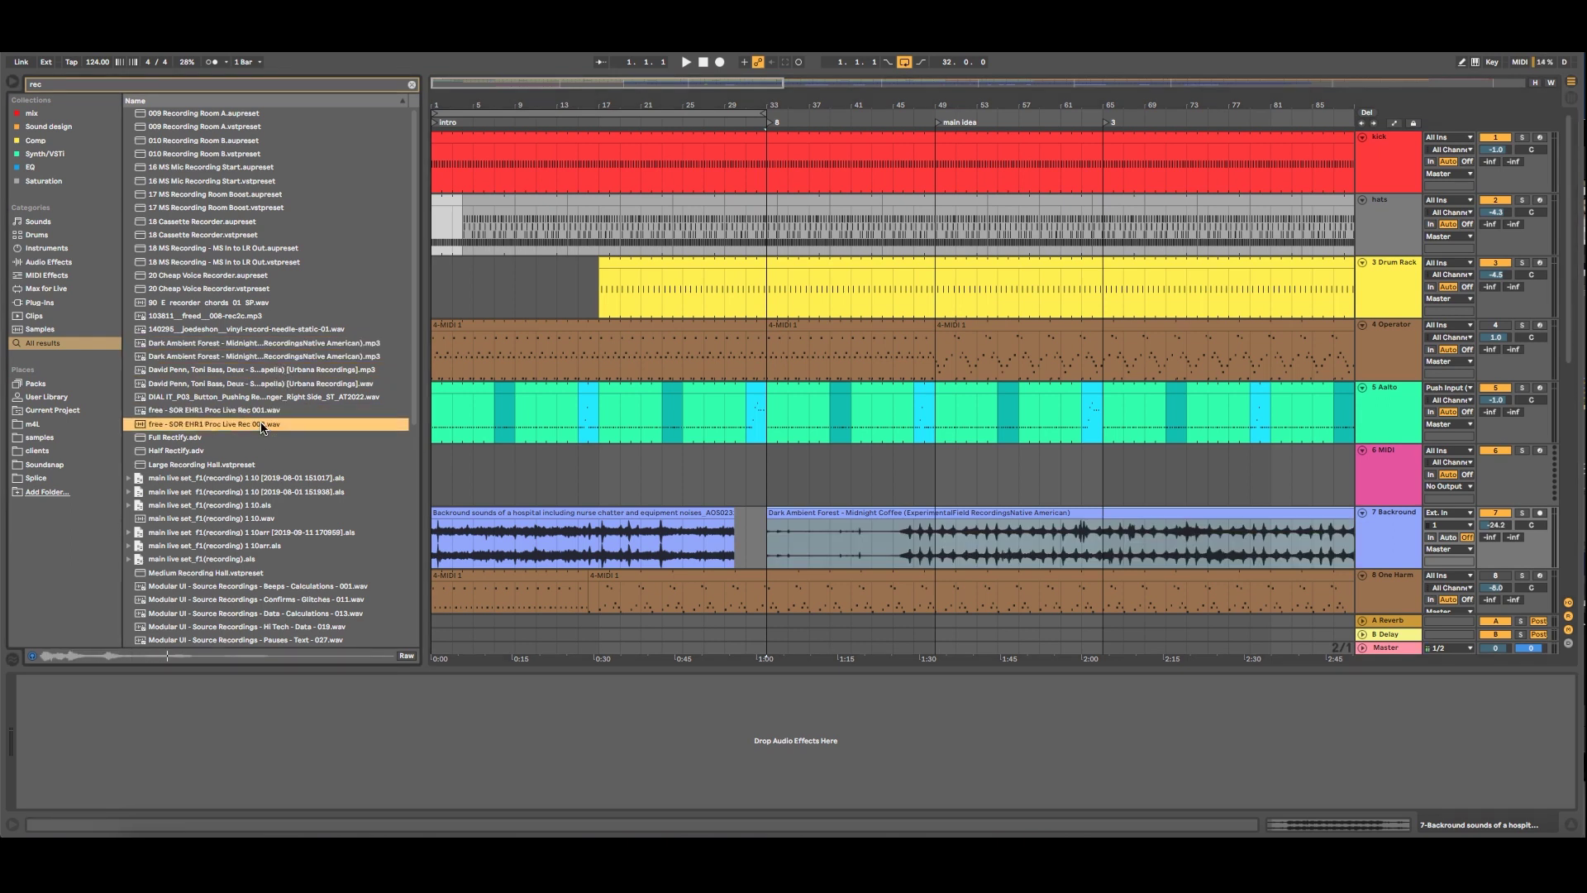
pyautogui.click(266, 412)
# Audition recording samples further down the results, including Modular UI - Source Recordings - Tech - Glitches - 038.wav and the Recorder samples
pyautogui.scroll(-1, 267, 441)
pyautogui.click(251, 569)
pyautogui.scroll(-4, 253, 565)
pyautogui.click(231, 513)
pyautogui.scroll(-4, 227, 514)
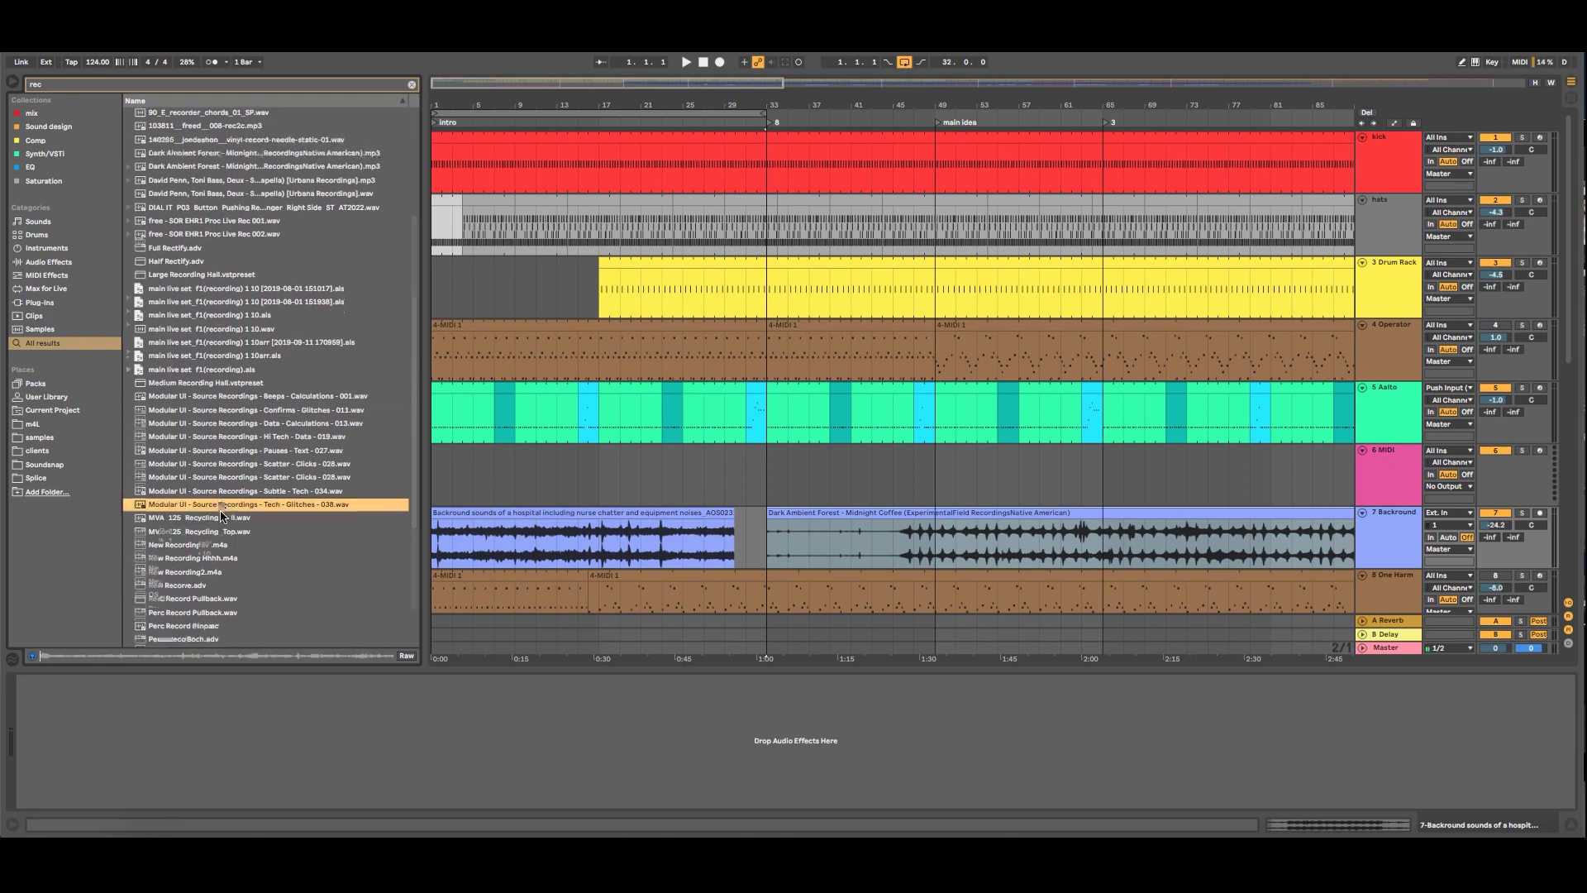
pyautogui.click(209, 518)
pyautogui.scroll(-2, 207, 521)
pyautogui.click(196, 495)
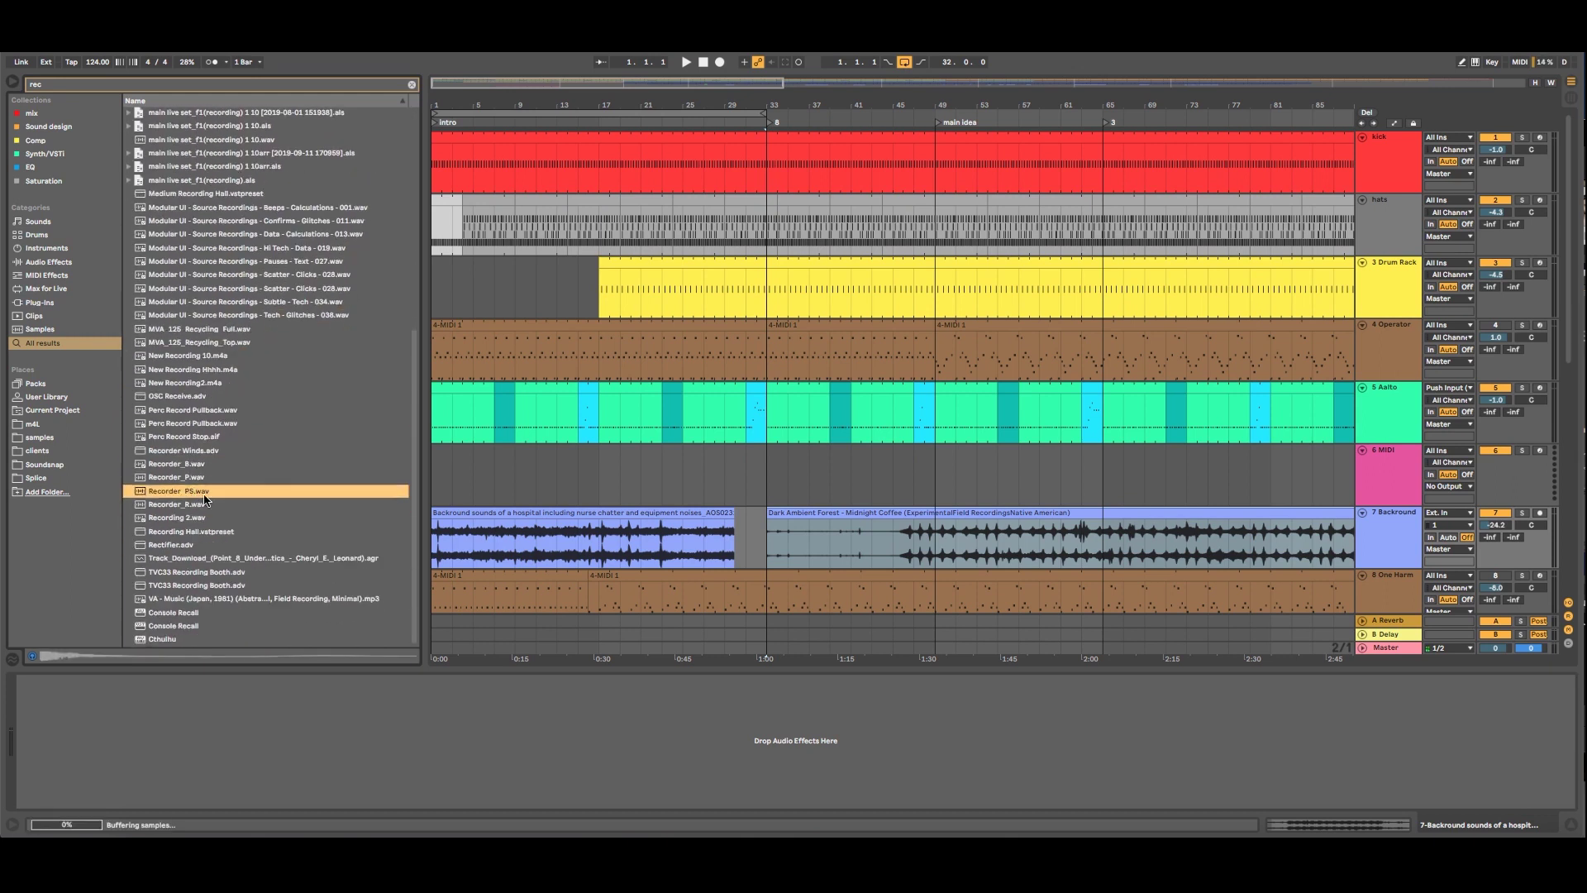
# Audition the last recording results, including TVC33 Recording Booth.adv and the VA - Music (Japan, 1981) field recording mp3
pyautogui.click(213, 560)
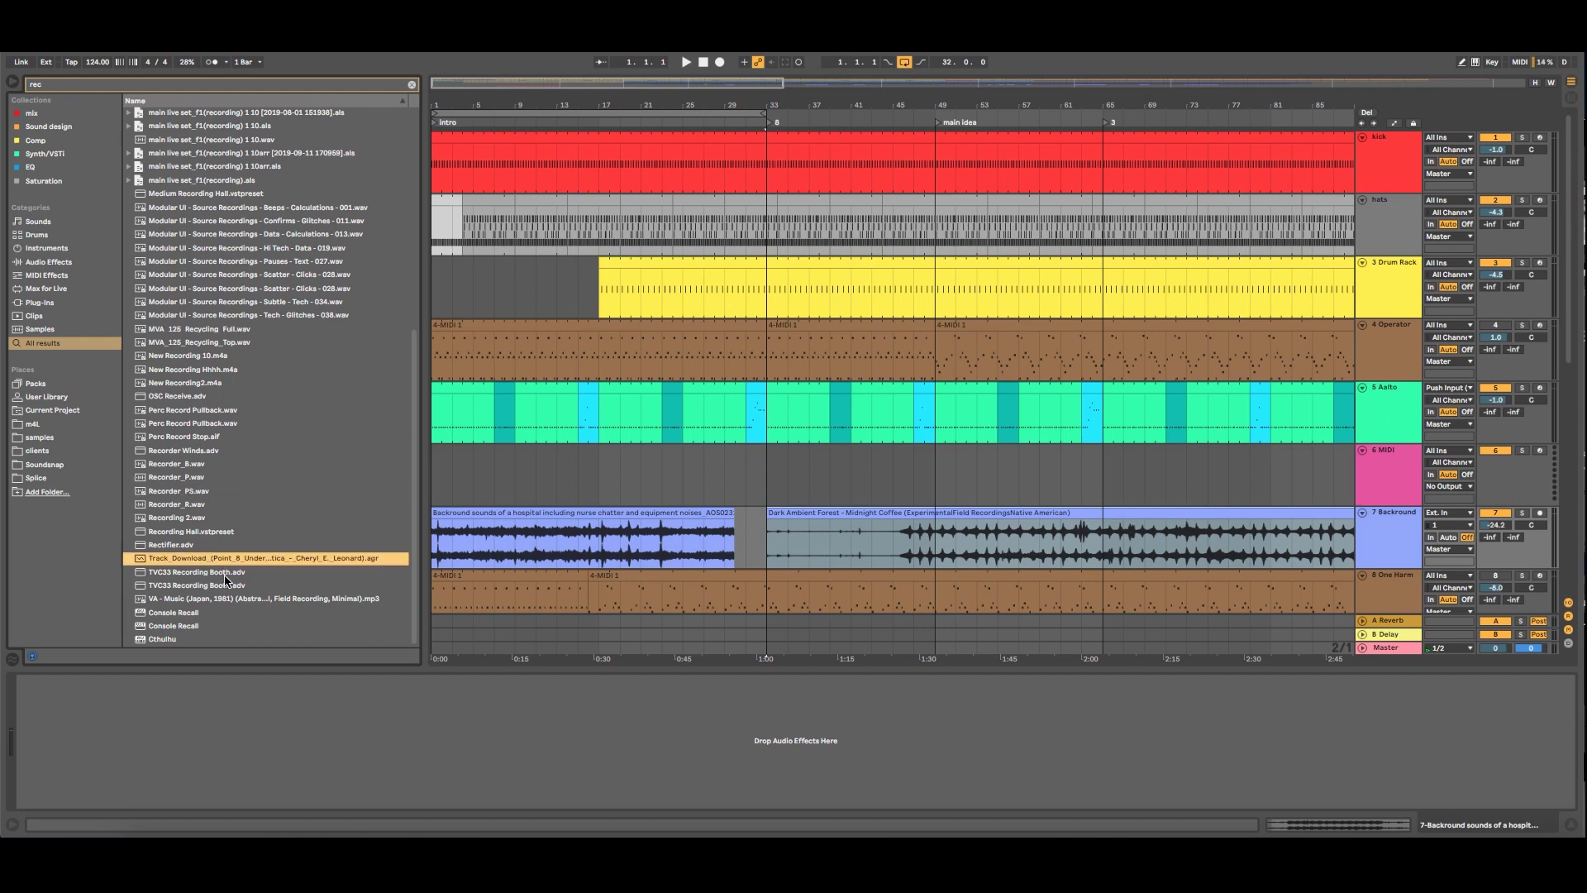
pyautogui.click(229, 573)
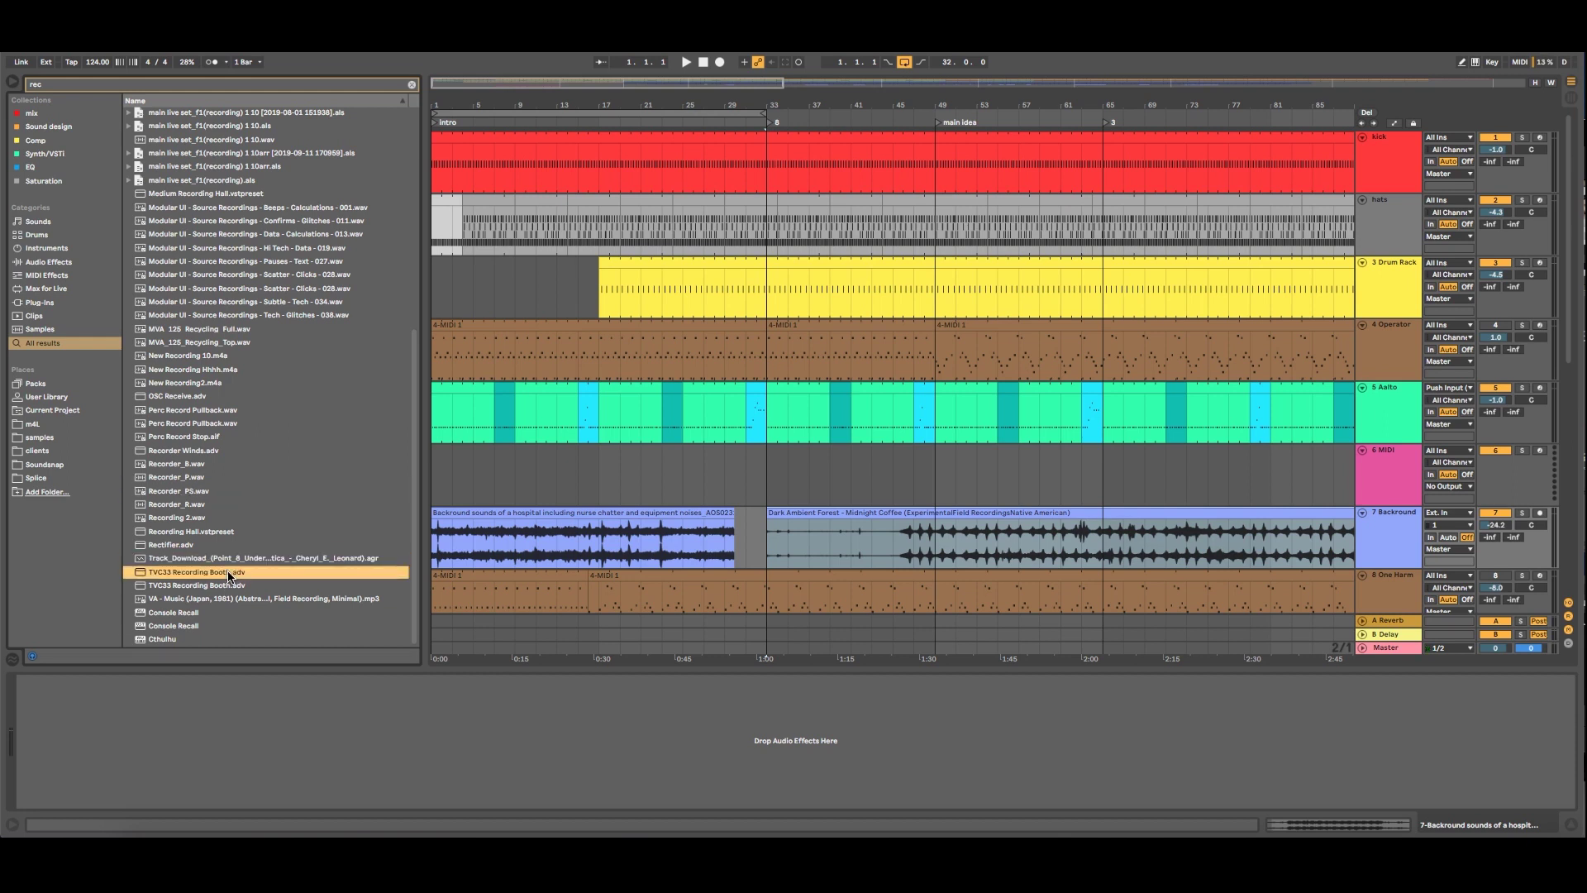
pyautogui.click(231, 612)
pyautogui.click(245, 599)
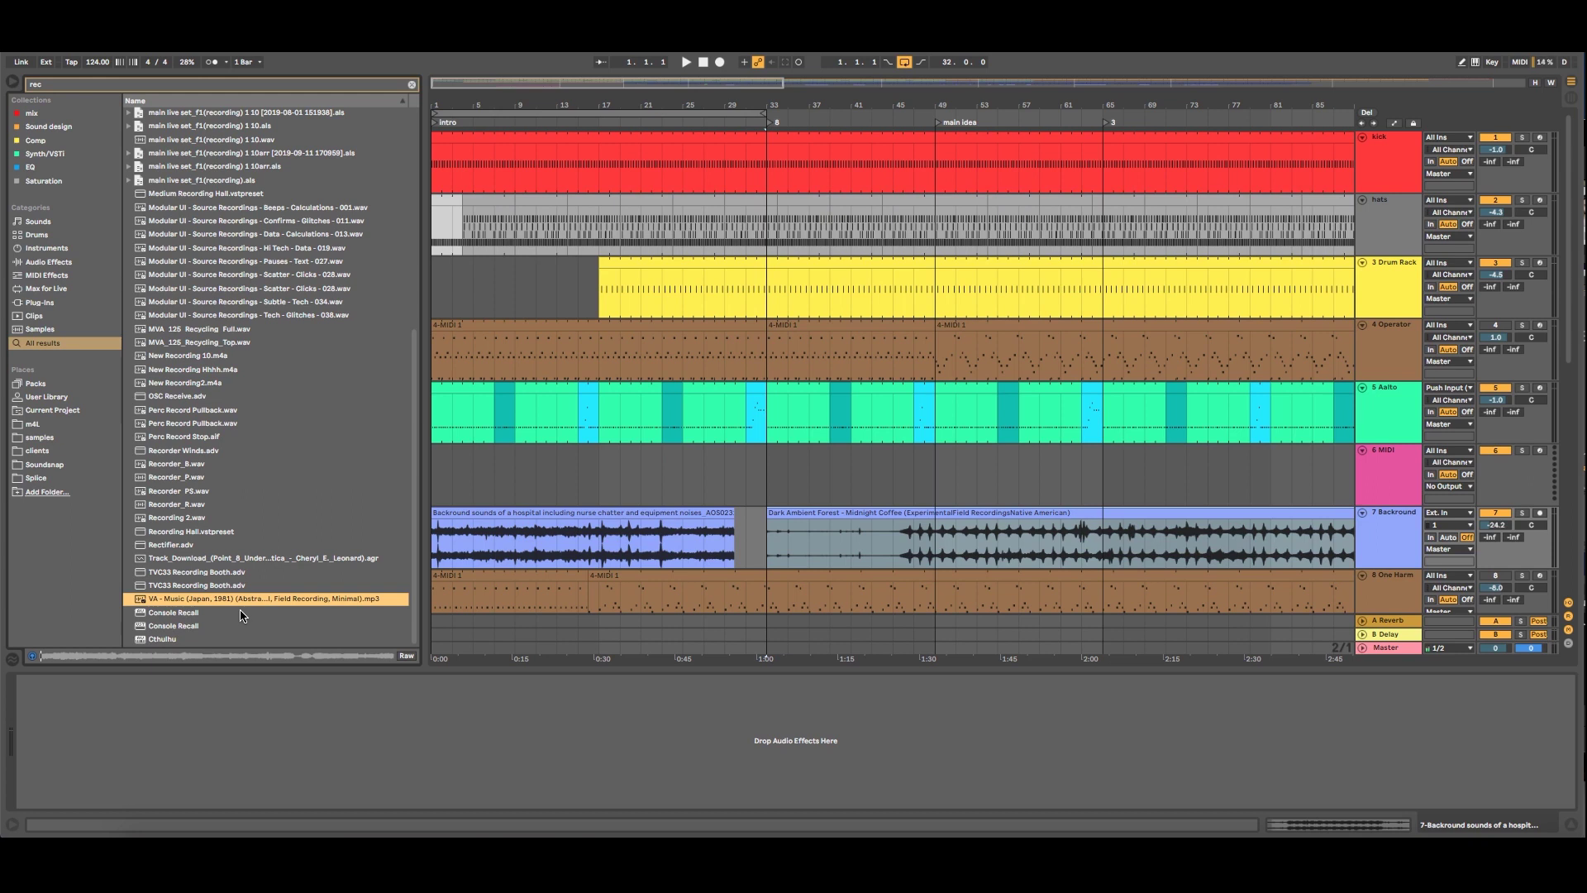
pyautogui.scroll(10, 246, 572)
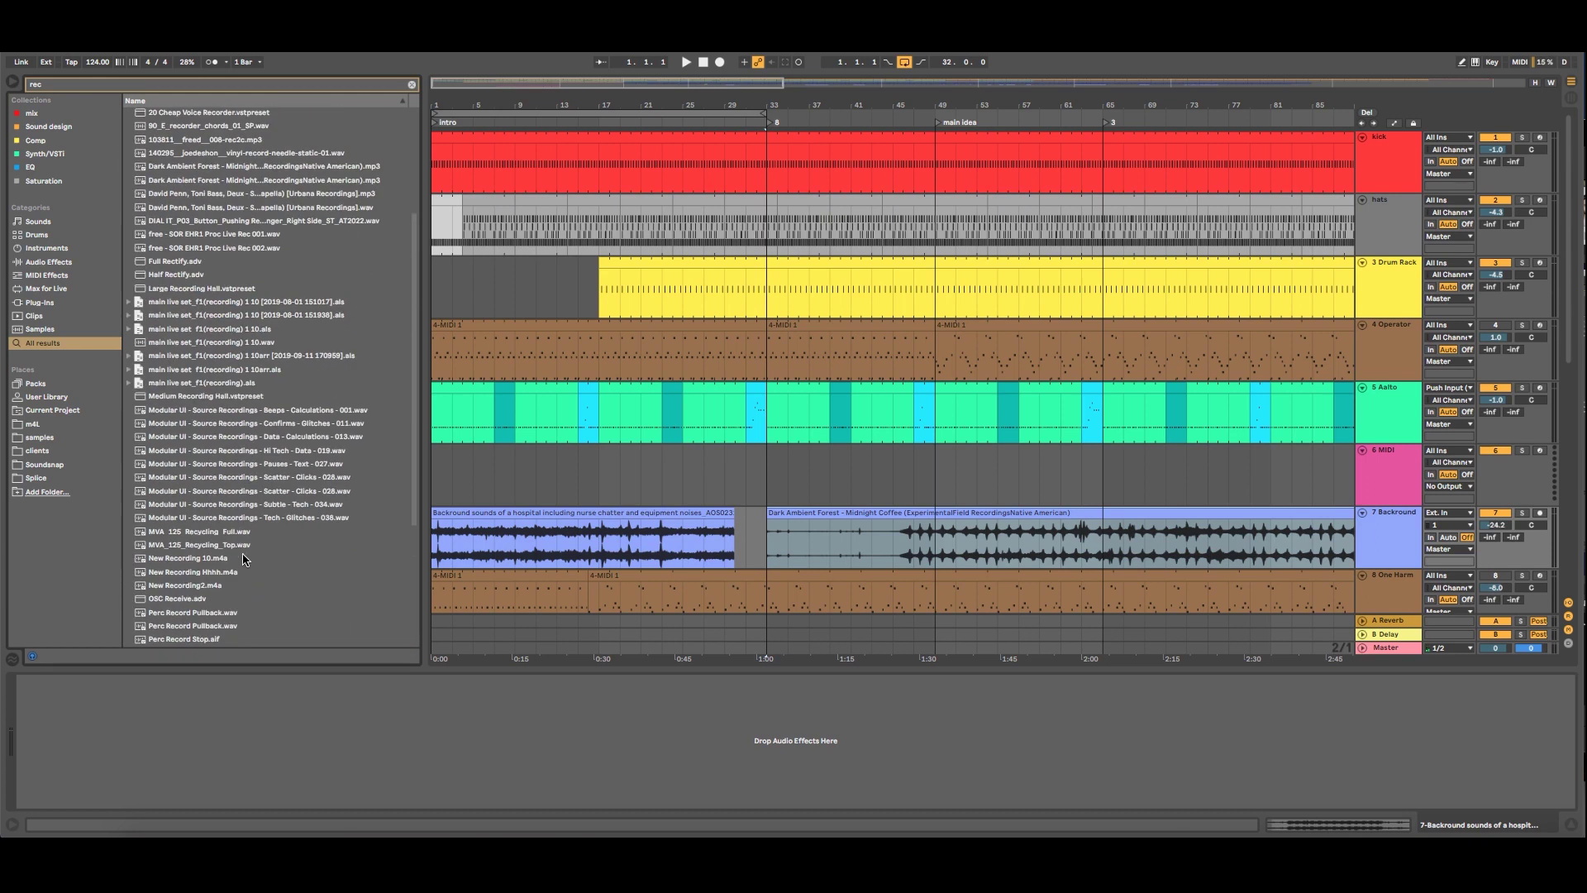
# Recheck the upper recording results, from the Urbana Recordings and Dark Ambient Forest files to the 16 MS Mic Recording Start presets
pyautogui.click(217, 407)
pyautogui.click(219, 397)
pyautogui.click(230, 384)
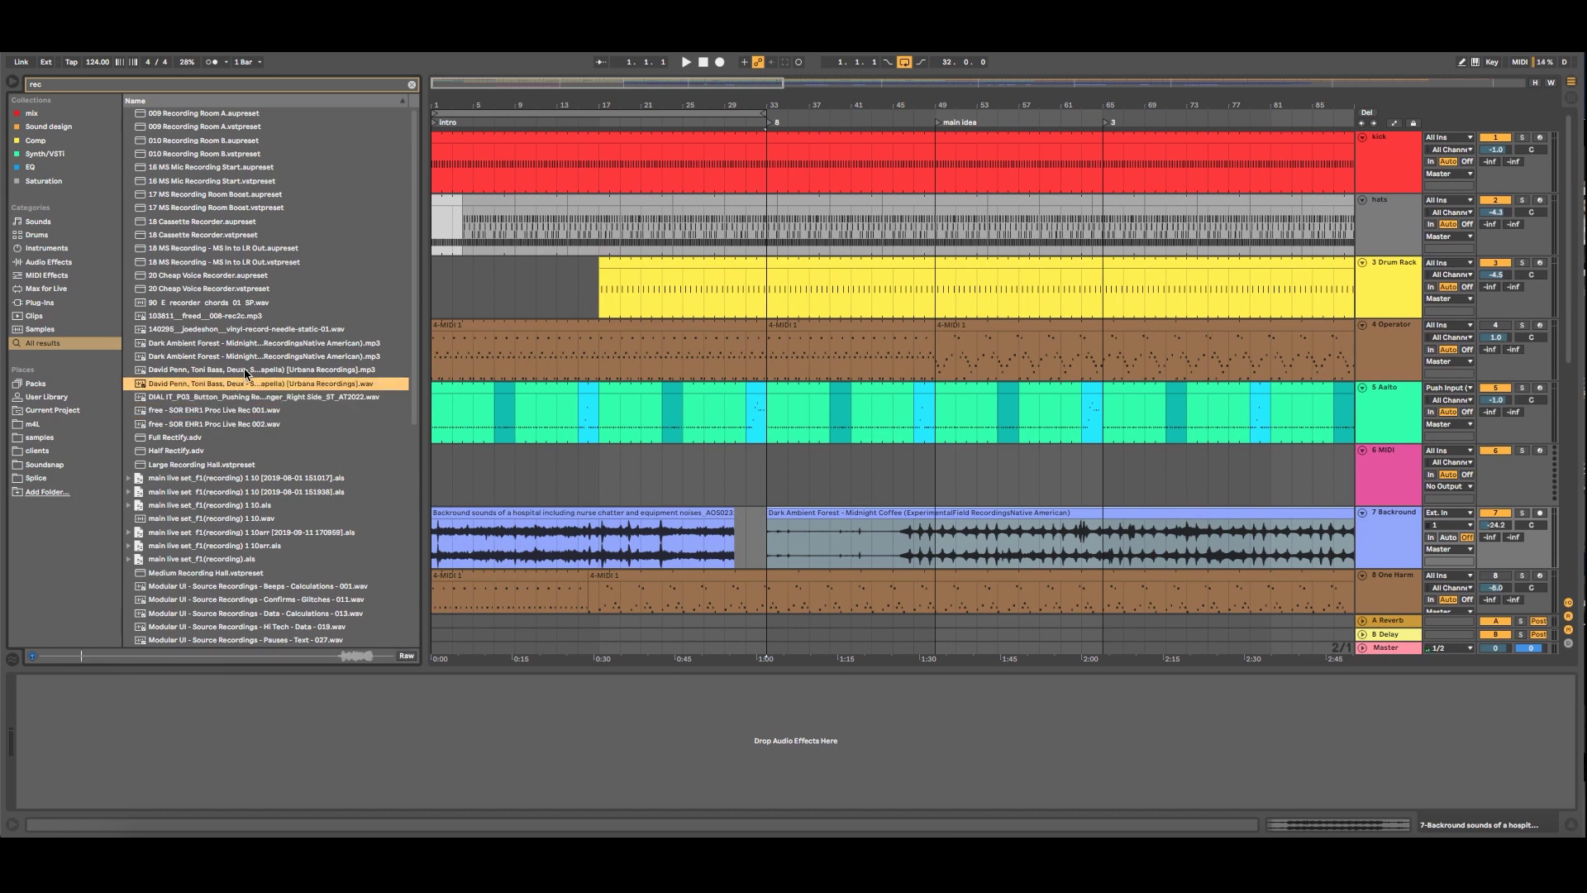
pyautogui.click(245, 369)
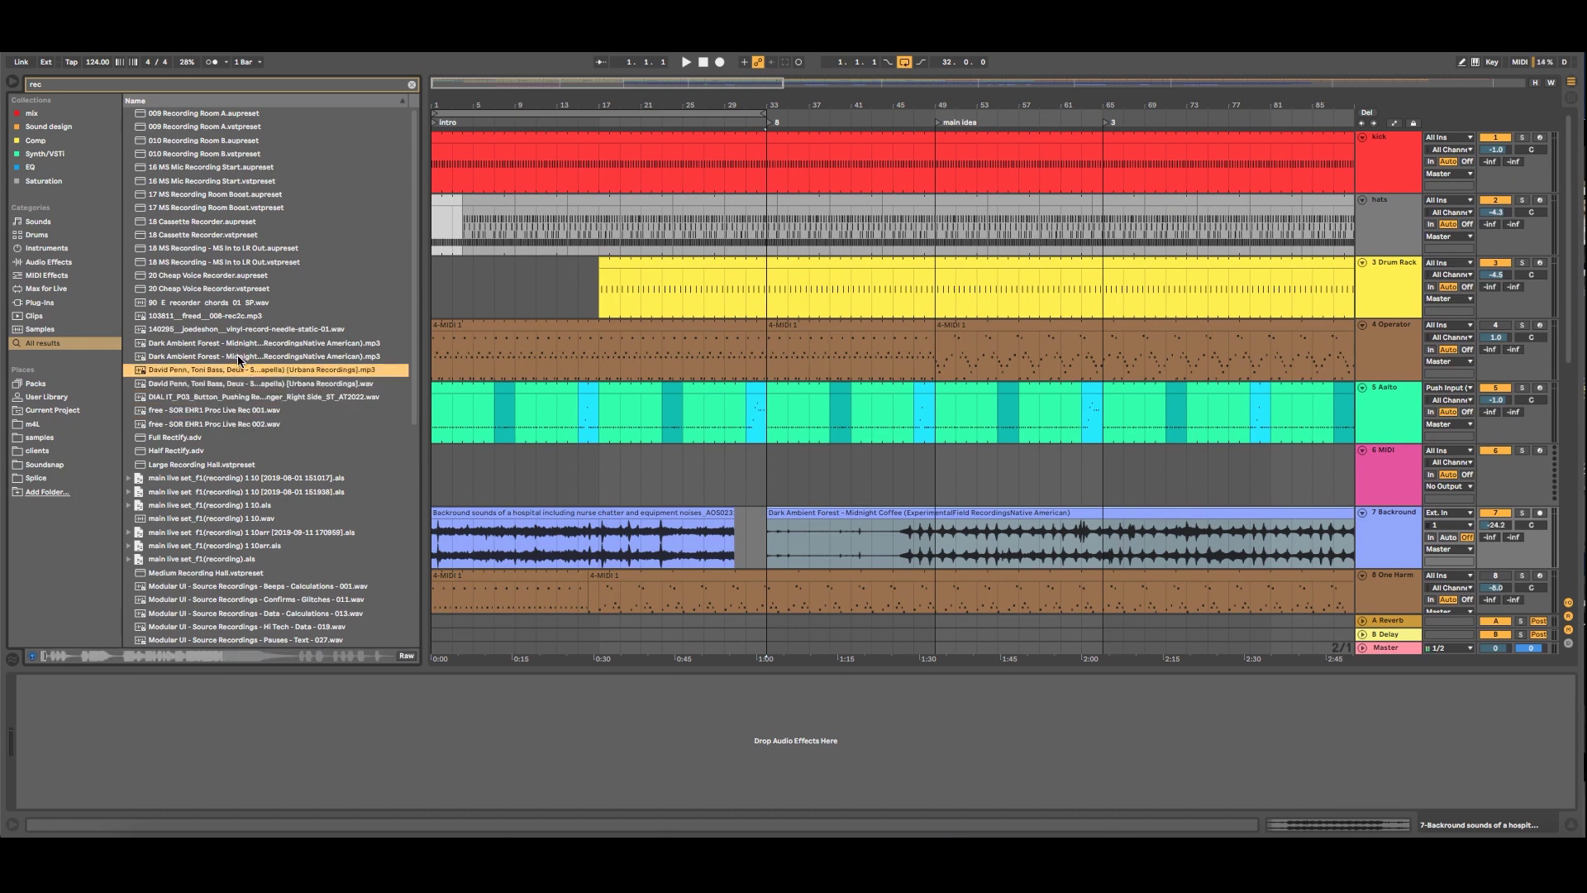
pyautogui.click(236, 356)
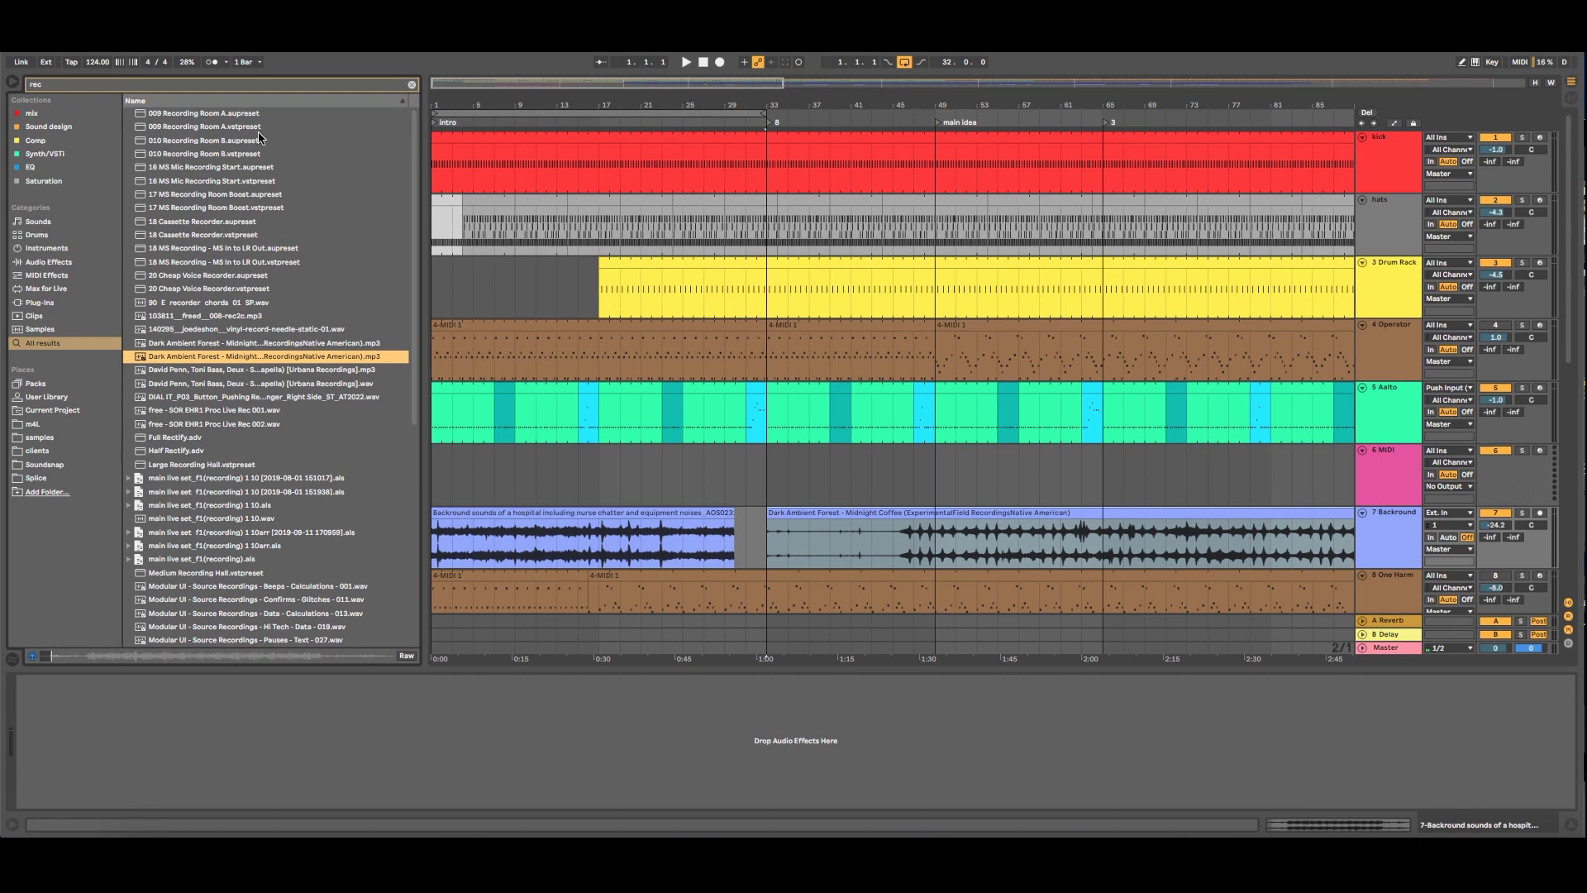
pyautogui.click(292, 180)
pyautogui.click(248, 154)
pyautogui.click(281, 181)
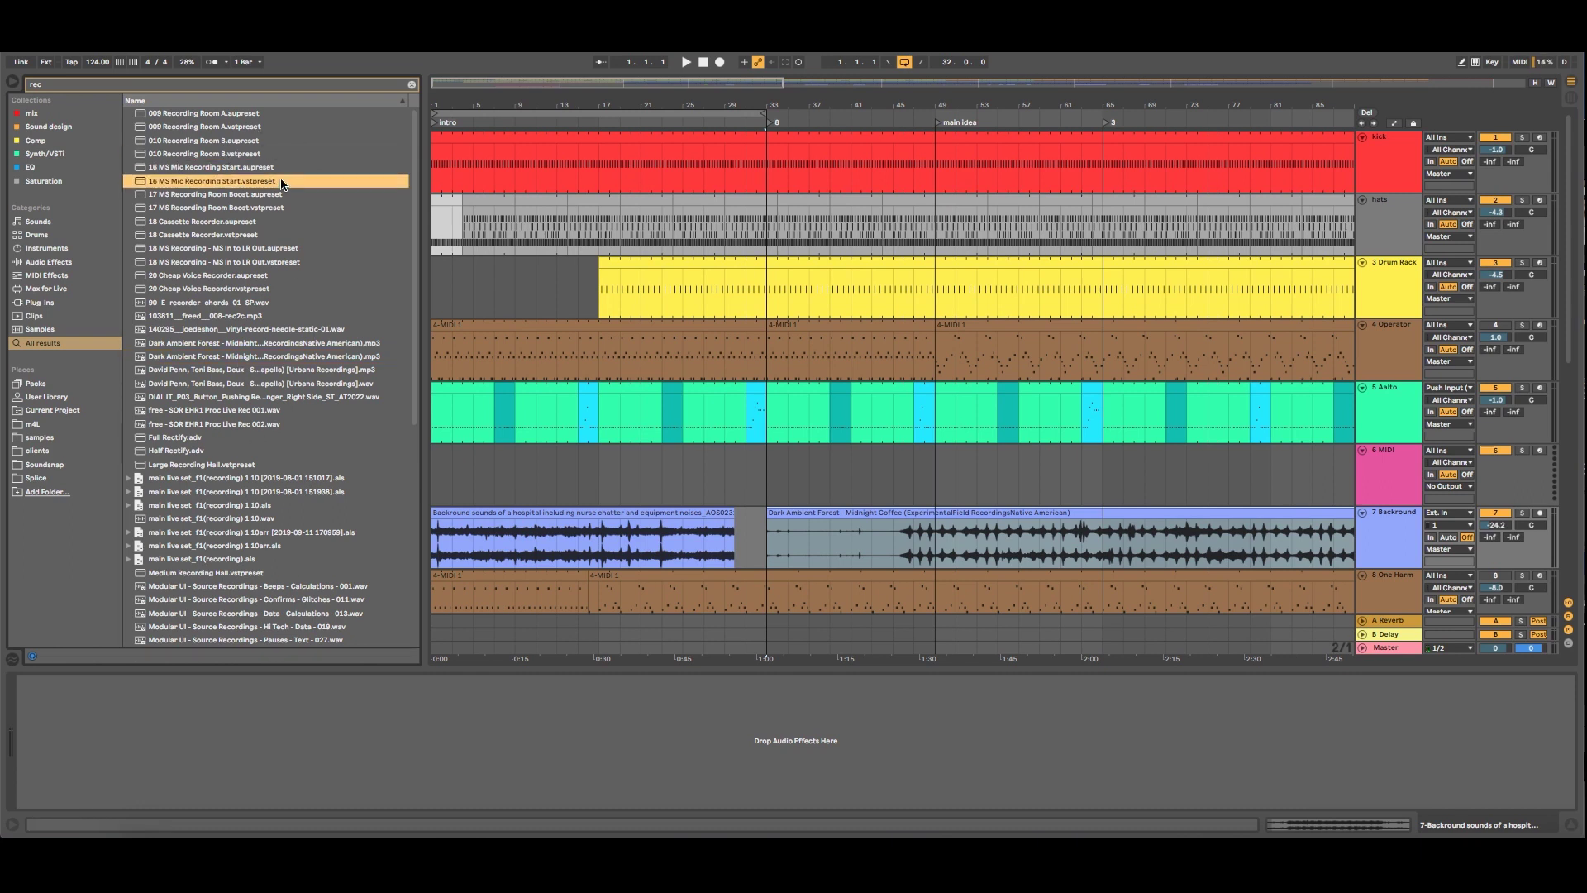
pyautogui.click(283, 168)
# Search the browser for "field" and audition the Track_Download file and the second Dark Ambient Forest recording
pyautogui.click(412, 84)
pyautogui.write('field')
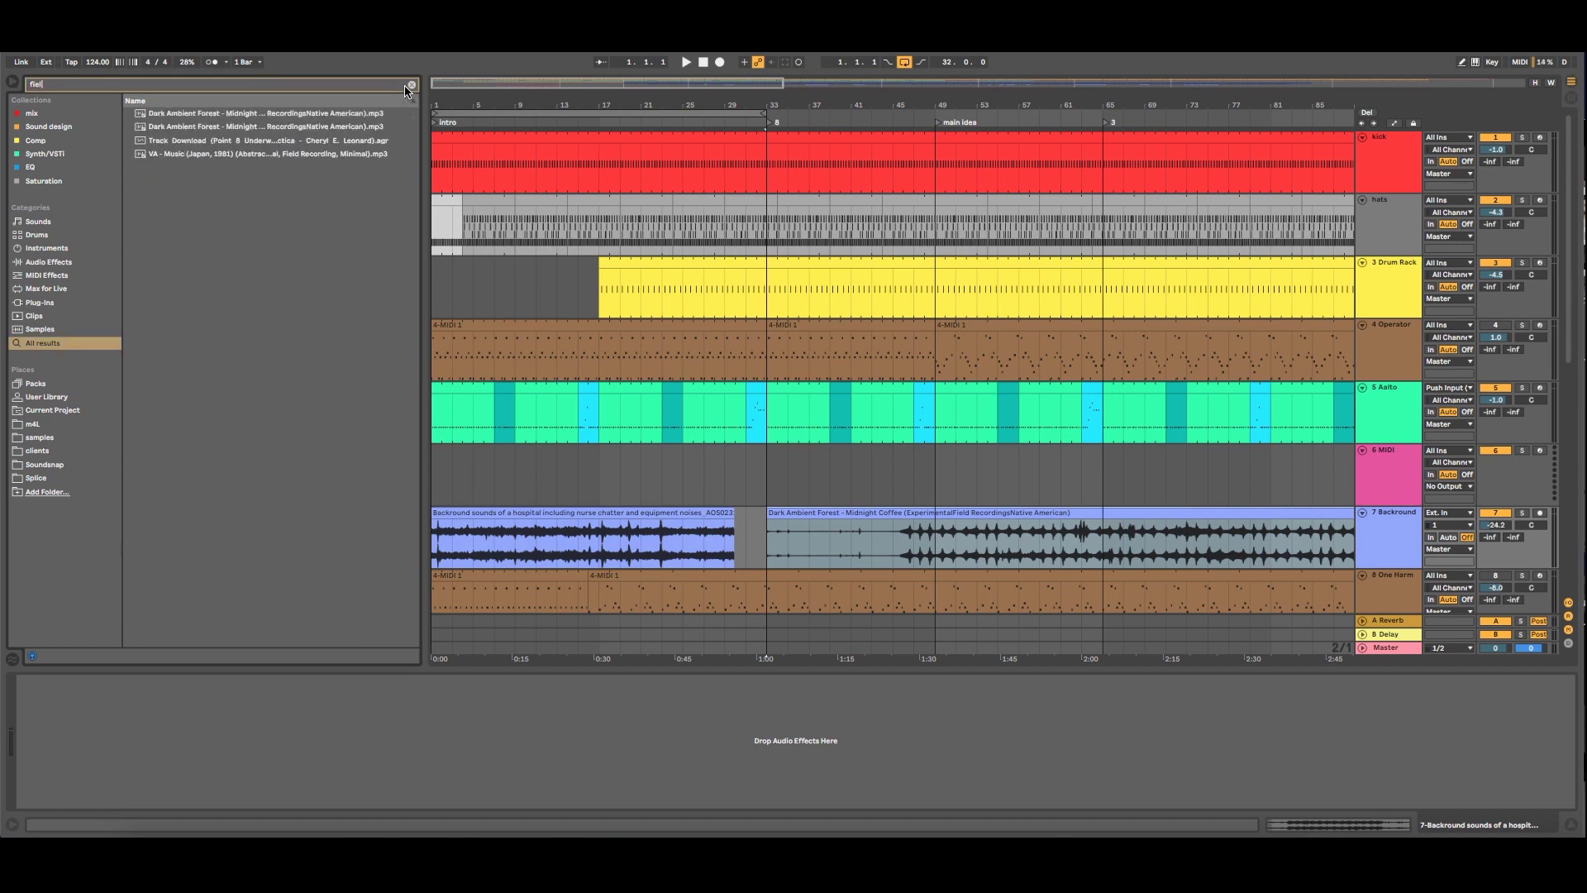
pyautogui.click(372, 141)
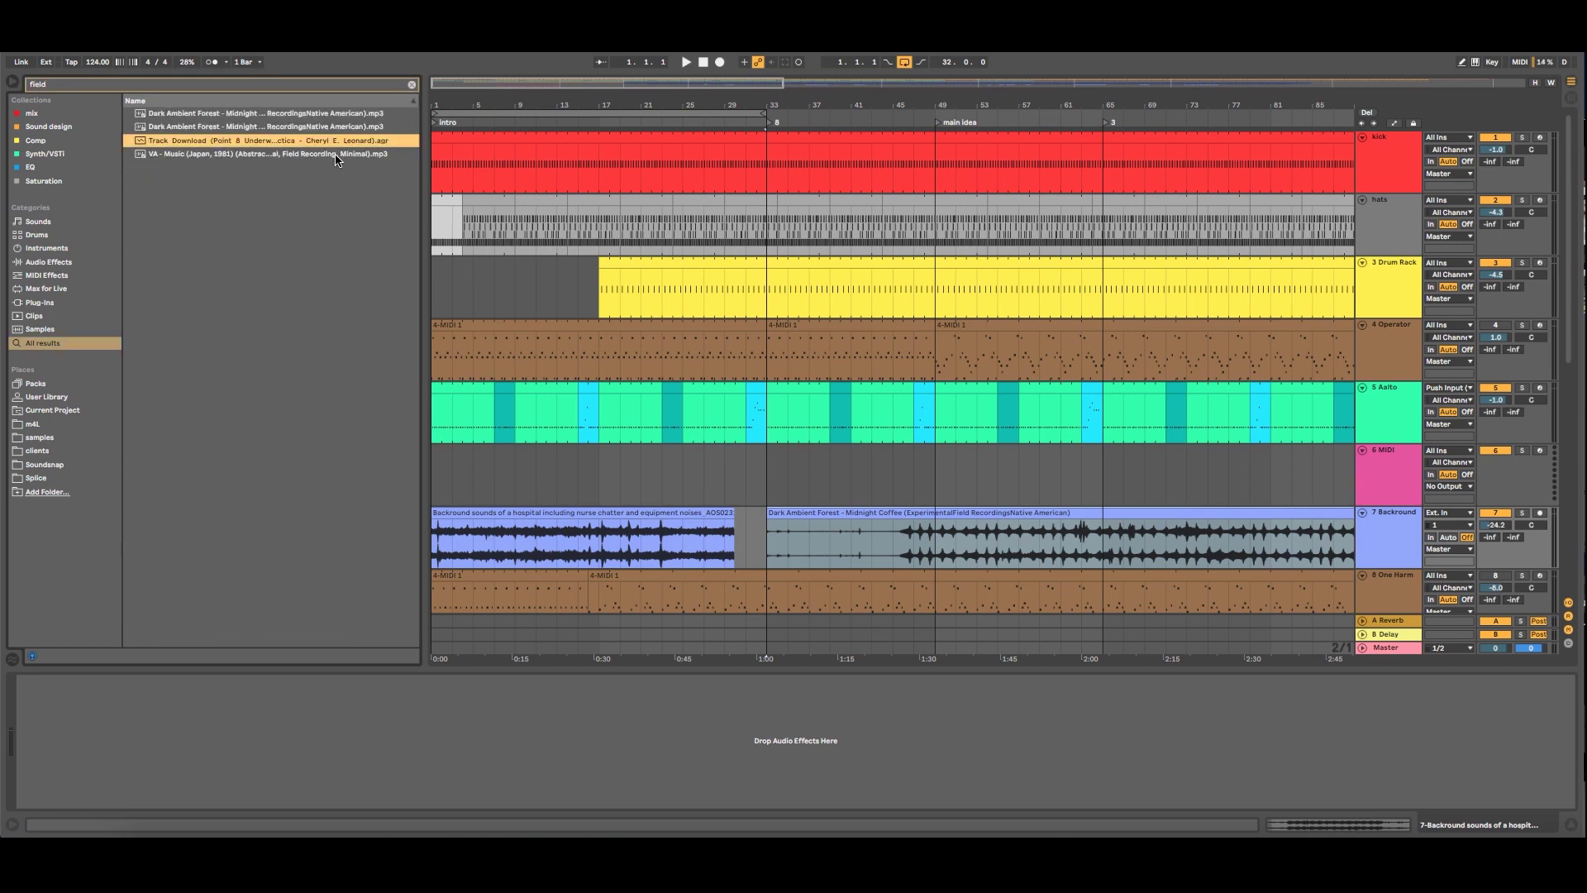
pyautogui.click(338, 129)
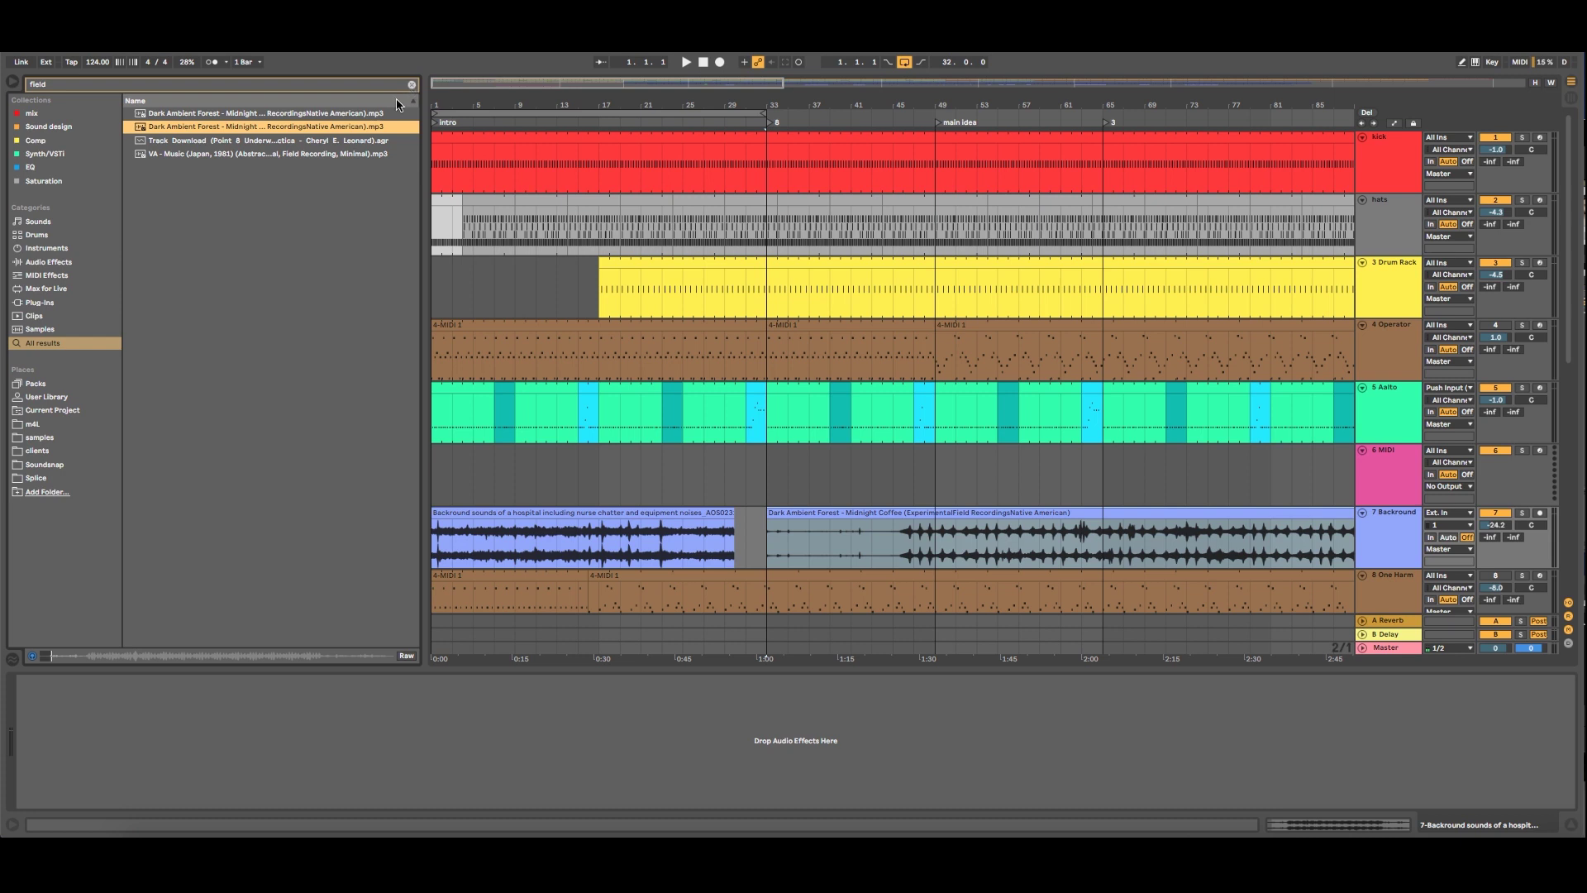
pyautogui.click(357, 139)
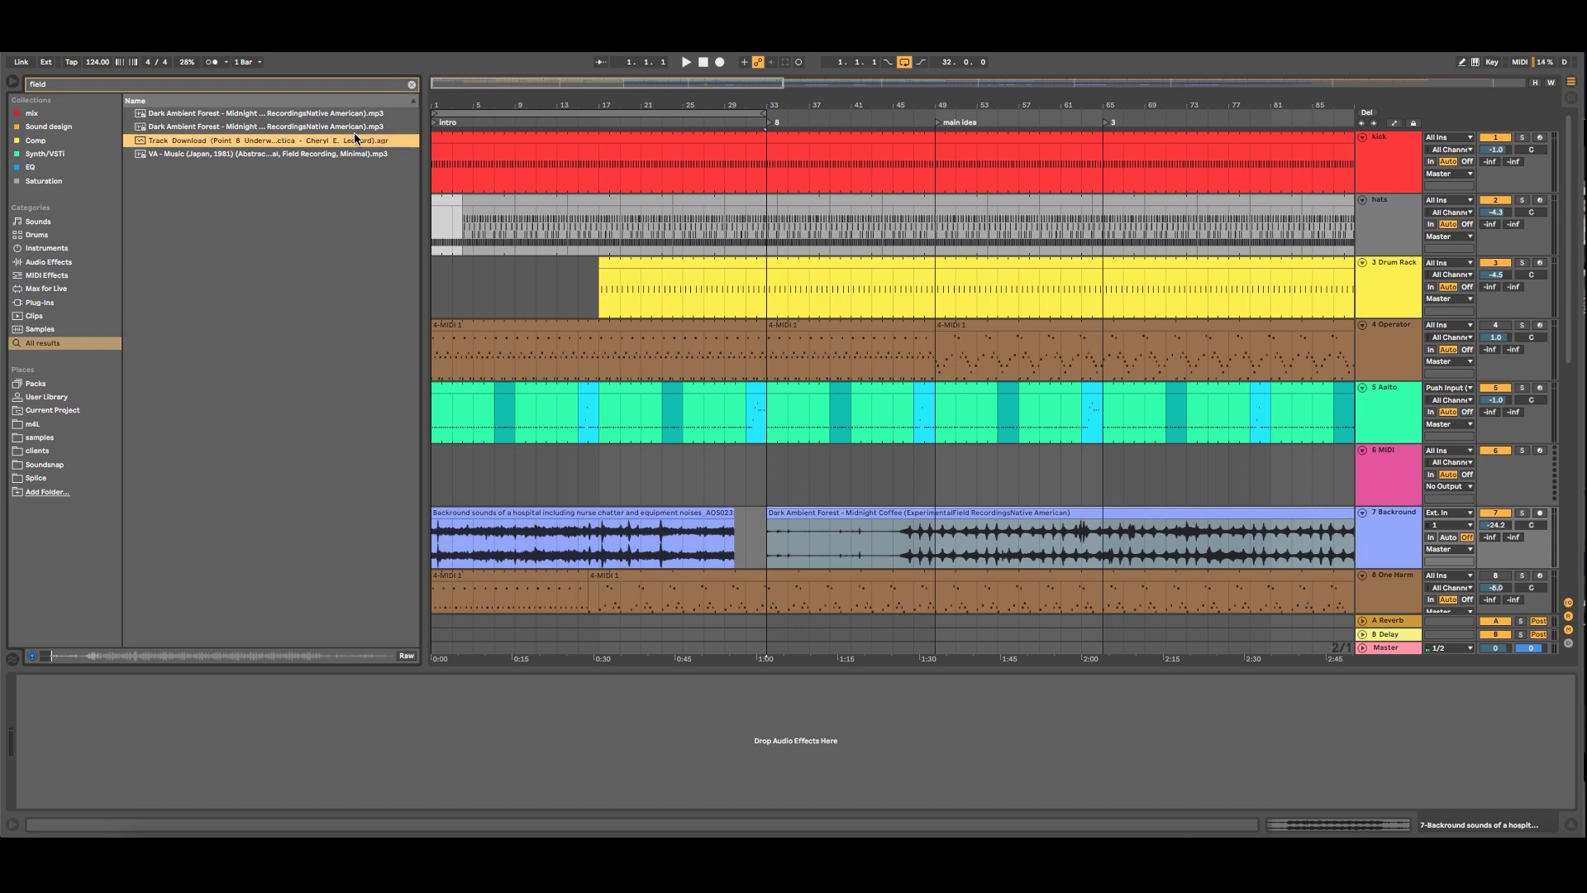
# Clear the browser search, split the Dark Ambient Forest clip at bar 45, and play the arrangement from shortly after bar 33
pyautogui.click(411, 86)
pyautogui.click(969, 546)
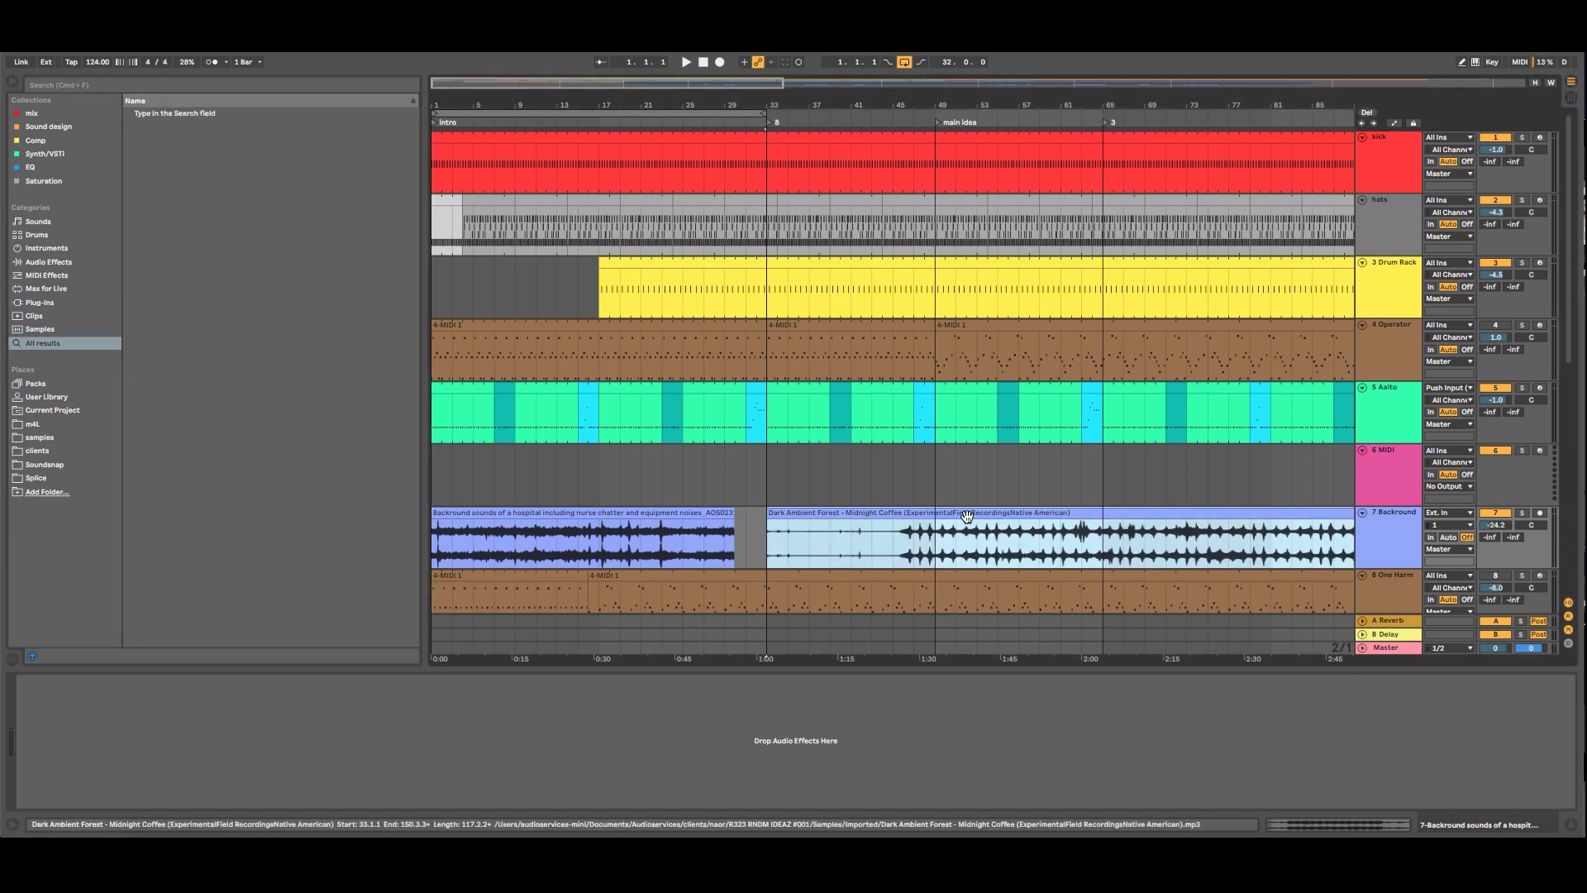
pyautogui.click(895, 552)
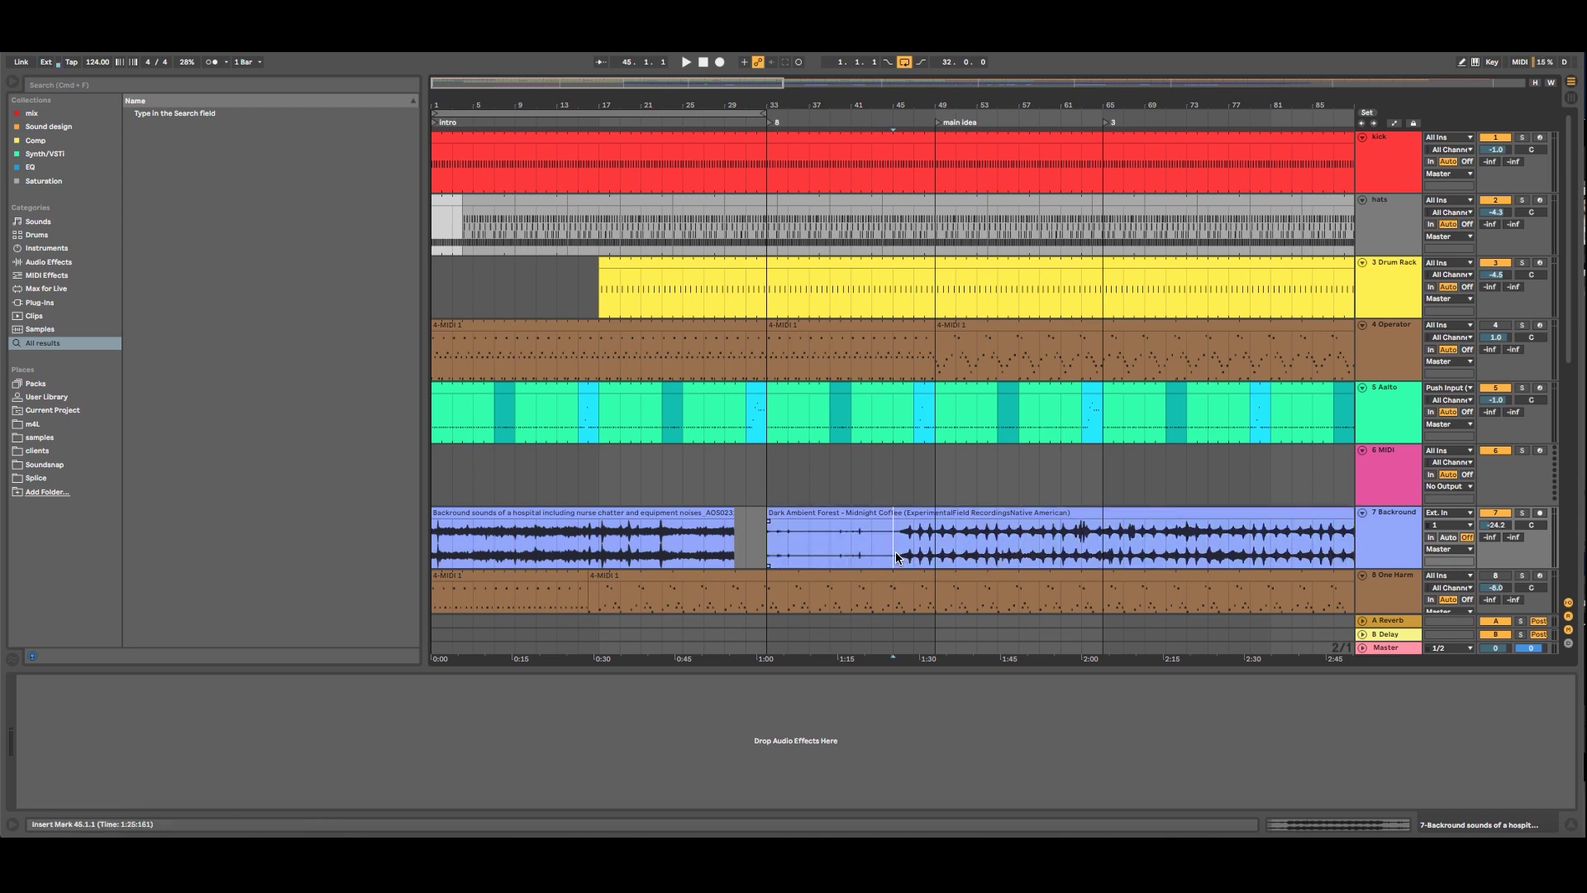
pyautogui.press('super+e')
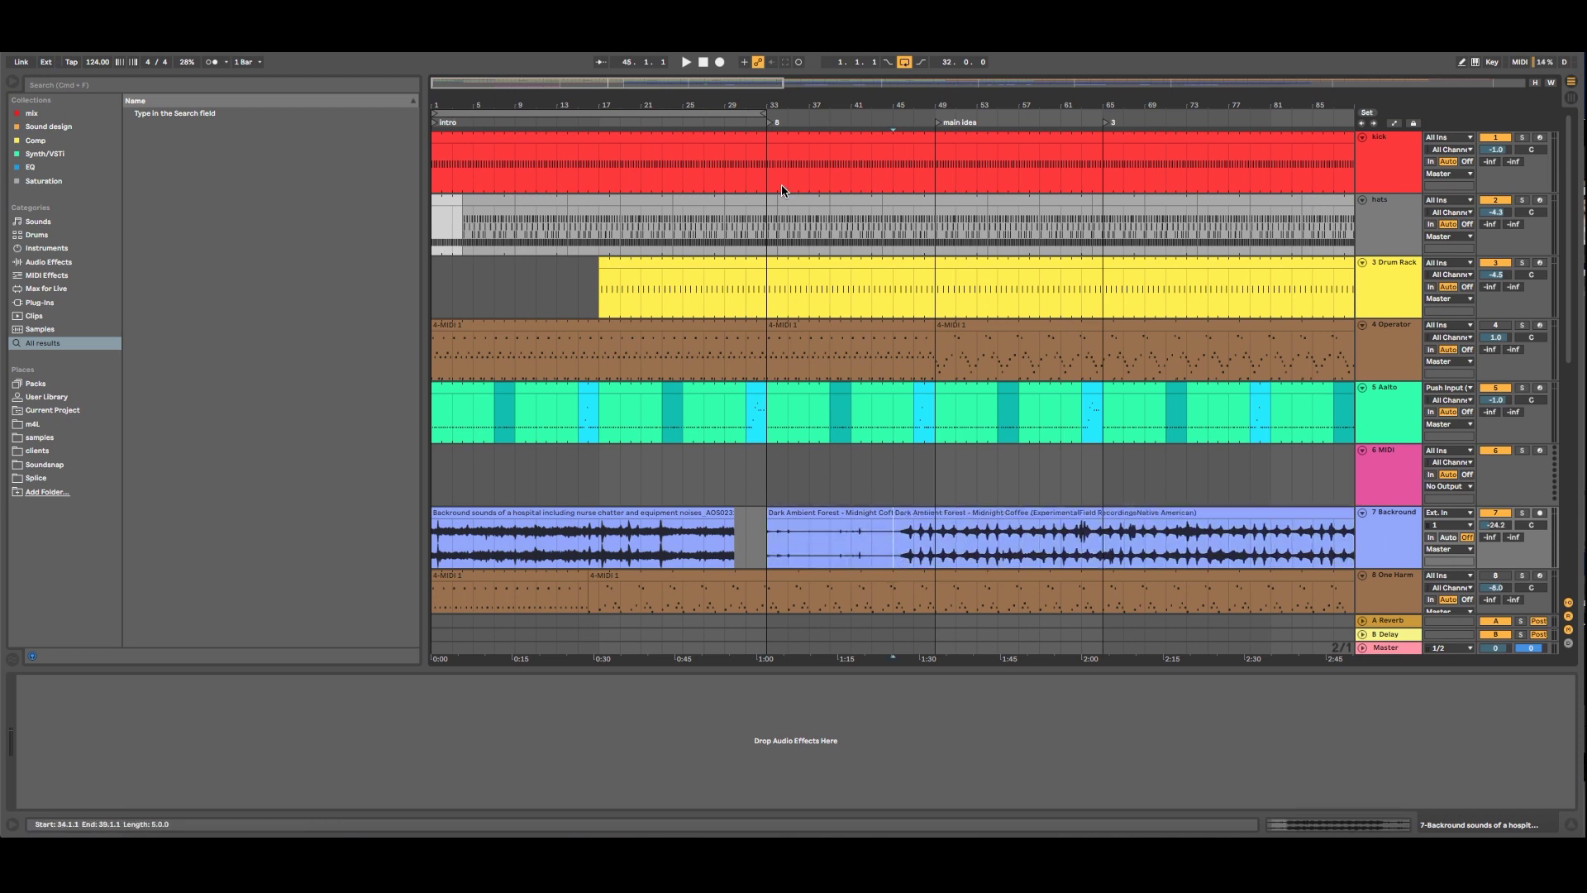
pyautogui.click(795, 120)
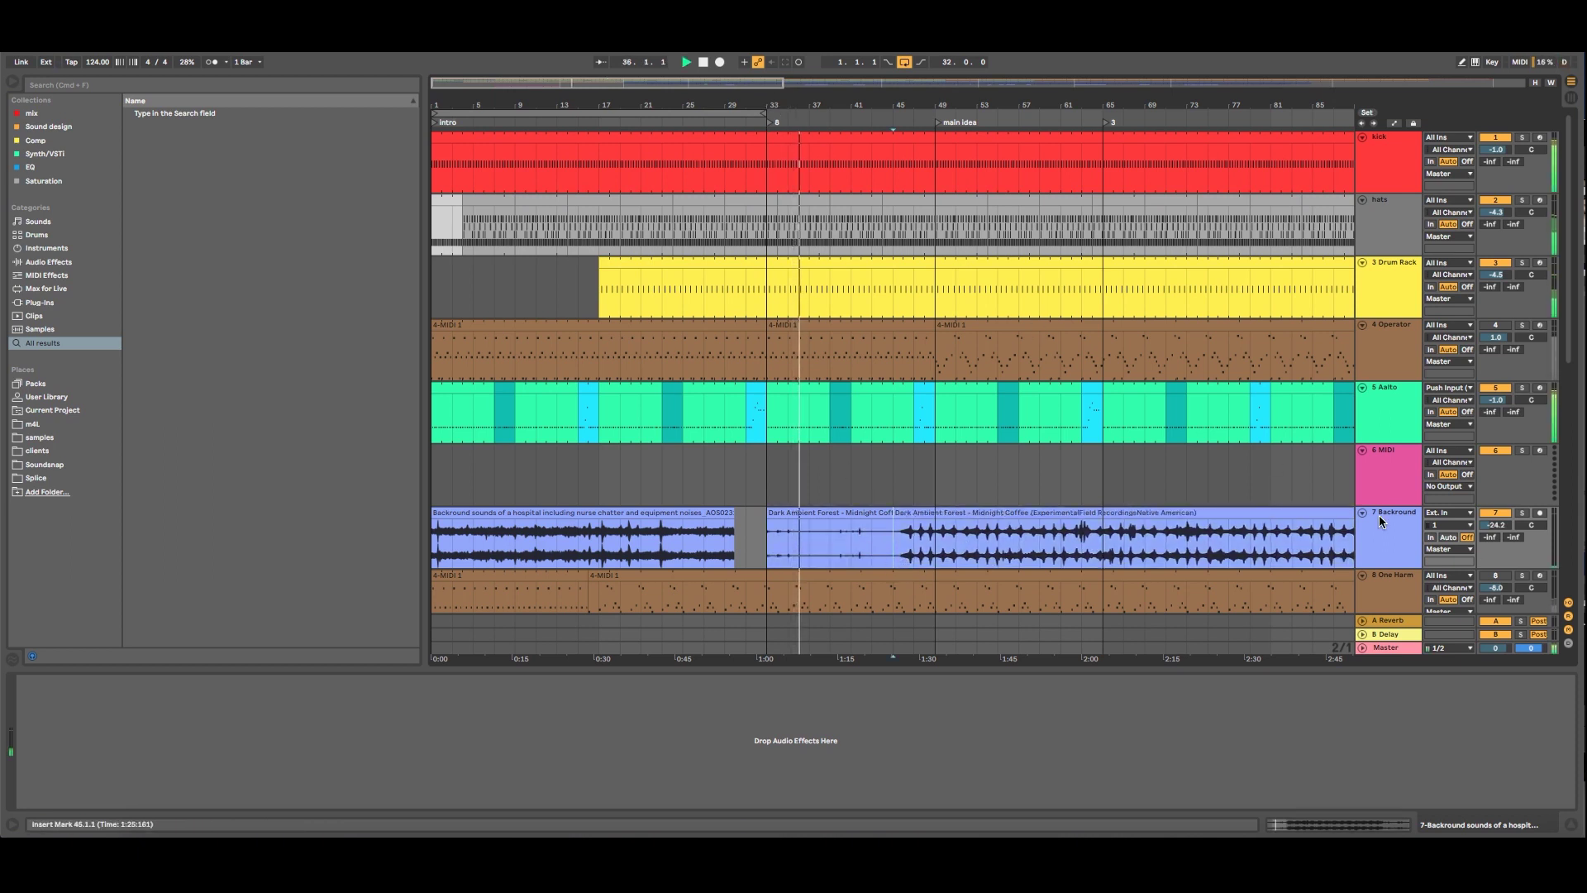
# Solo the Background track and raise its volume to about 3.6 dB
pyautogui.click(1521, 514)
pyautogui.moveTo(1496, 525); pyautogui.dragTo(1496, 463)
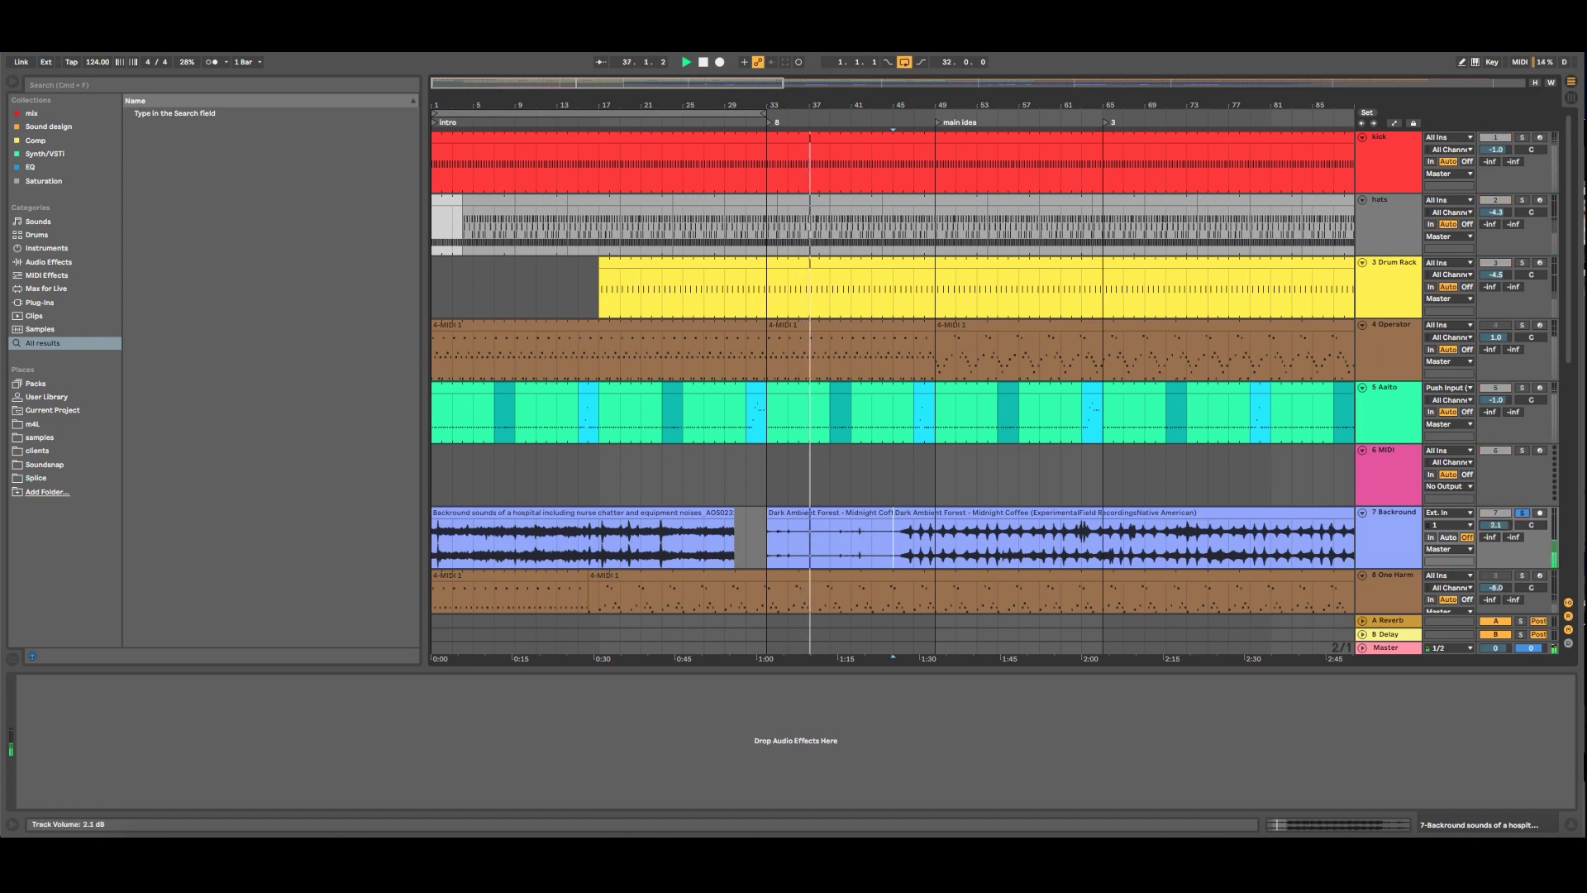
pyautogui.moveTo(1496, 525); pyautogui.dragTo(1496, 529)
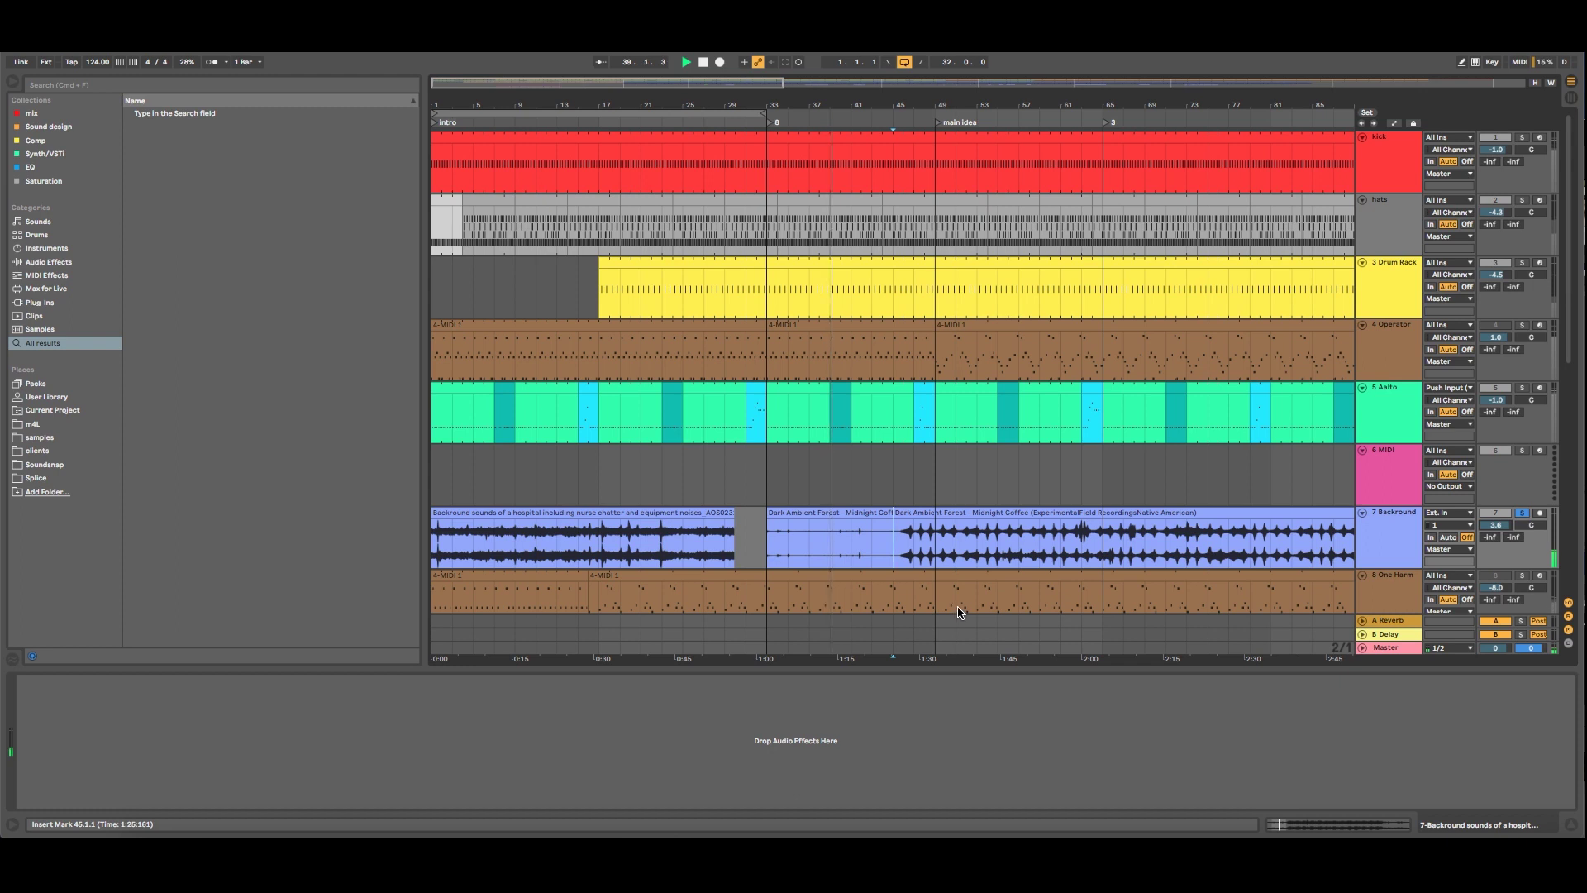
# Replace the hospital sound clip with the short Dark Ambient Forest clip starting at bar 1, and duplicate it twice
pyautogui.click(879, 510)
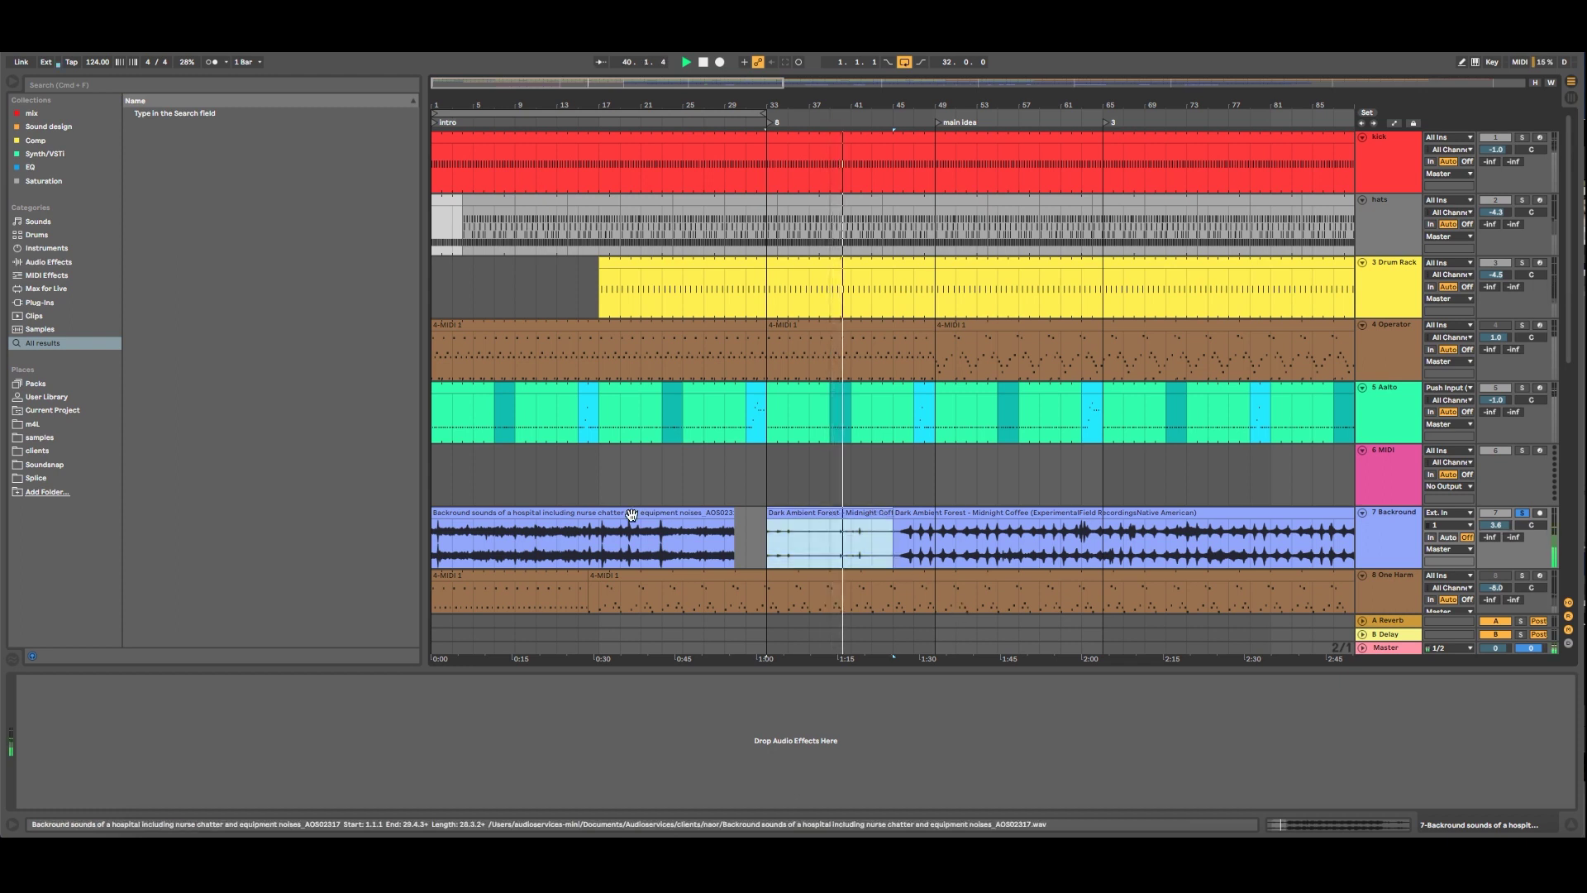
pyautogui.click(632, 514)
pyautogui.press('Delete')
pyautogui.moveTo(796, 524); pyautogui.dragTo(459, 515)
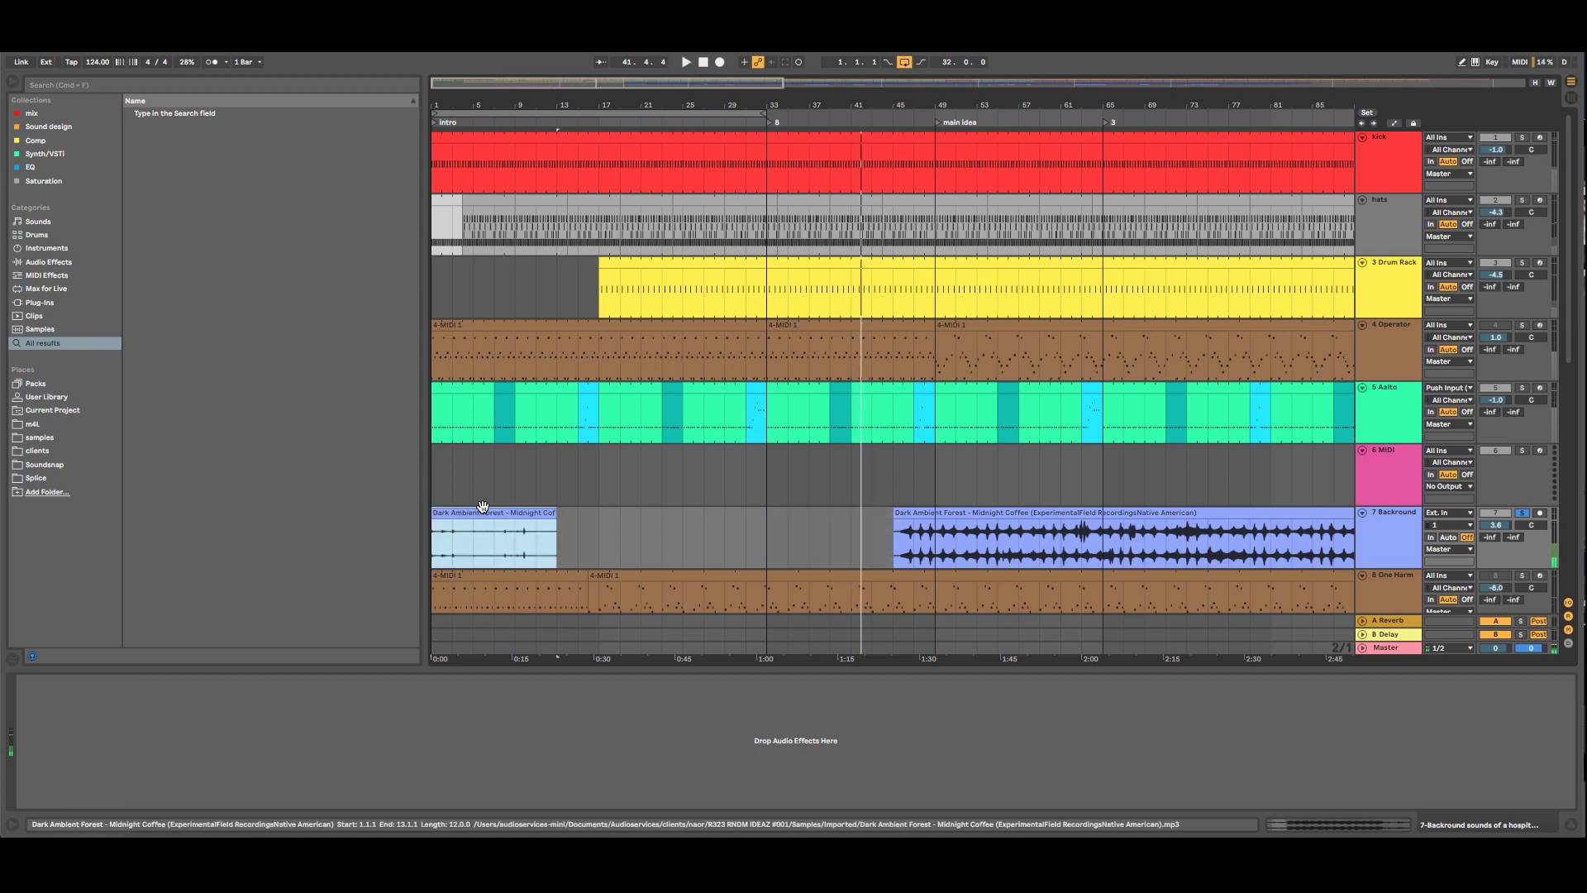
pyautogui.press('super+d')
pyautogui.press('super+d')
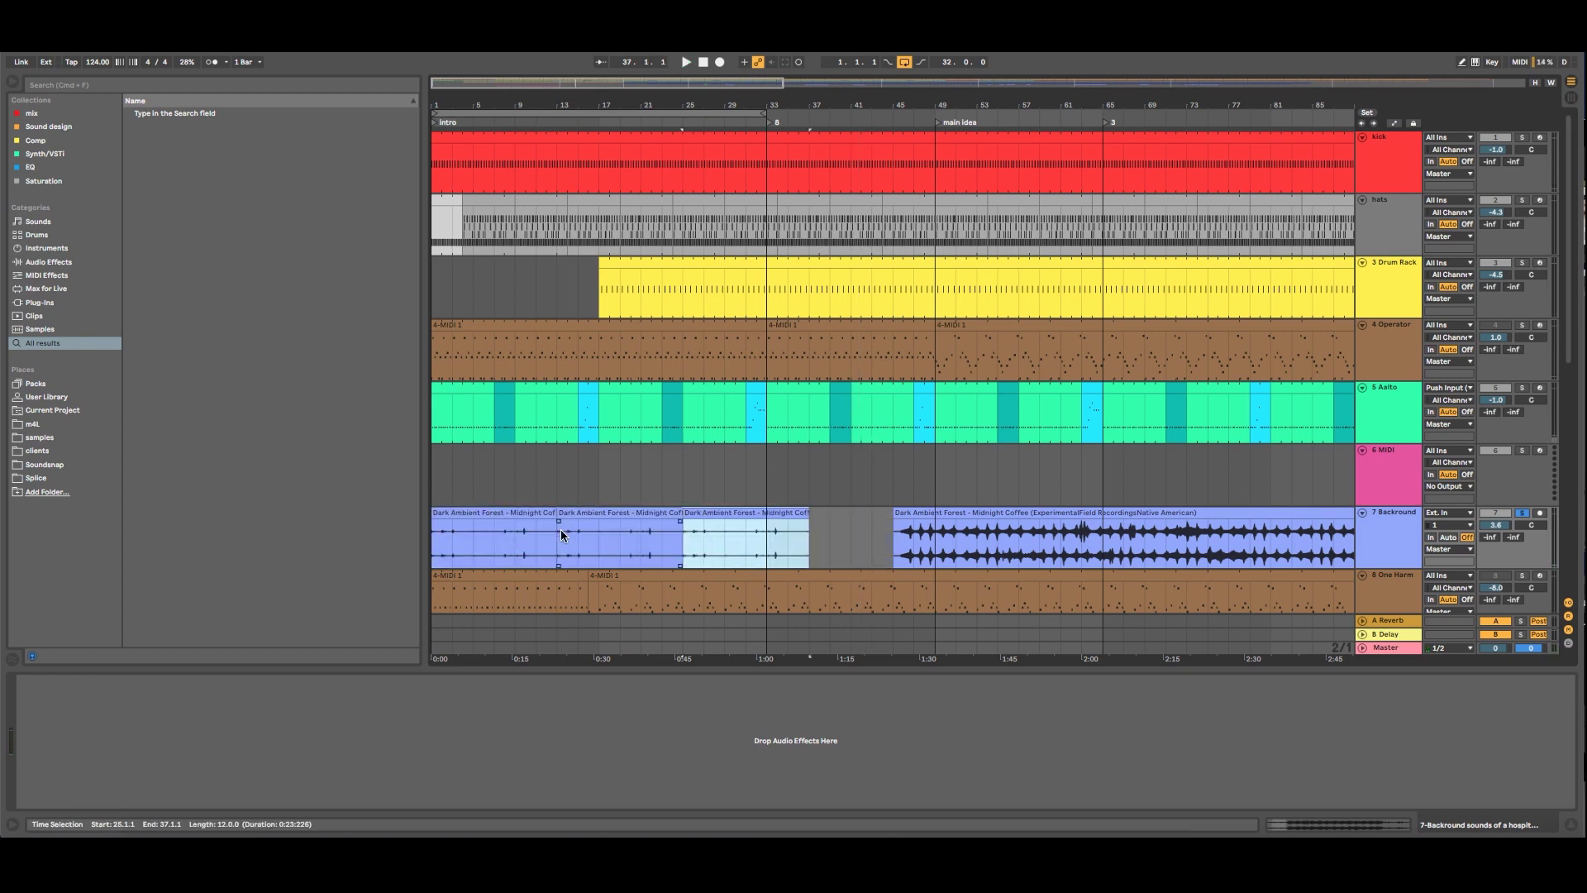
# Reset the Background track's volume to 0 dB and add a Compressor to the track
pyautogui.doubleClick(1492, 527)
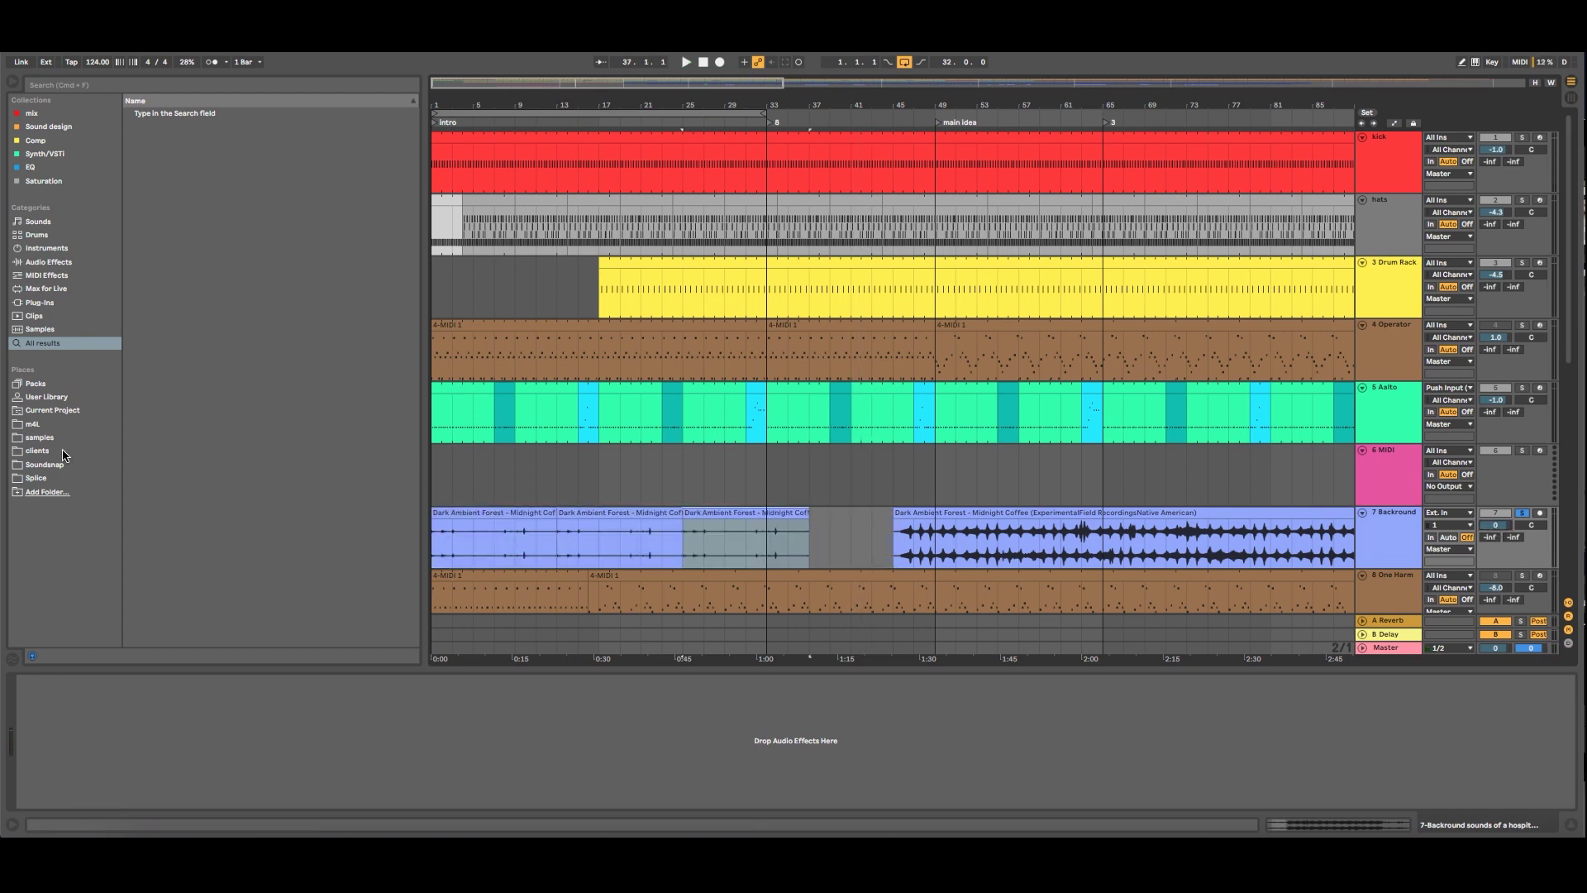
pyautogui.click(47, 263)
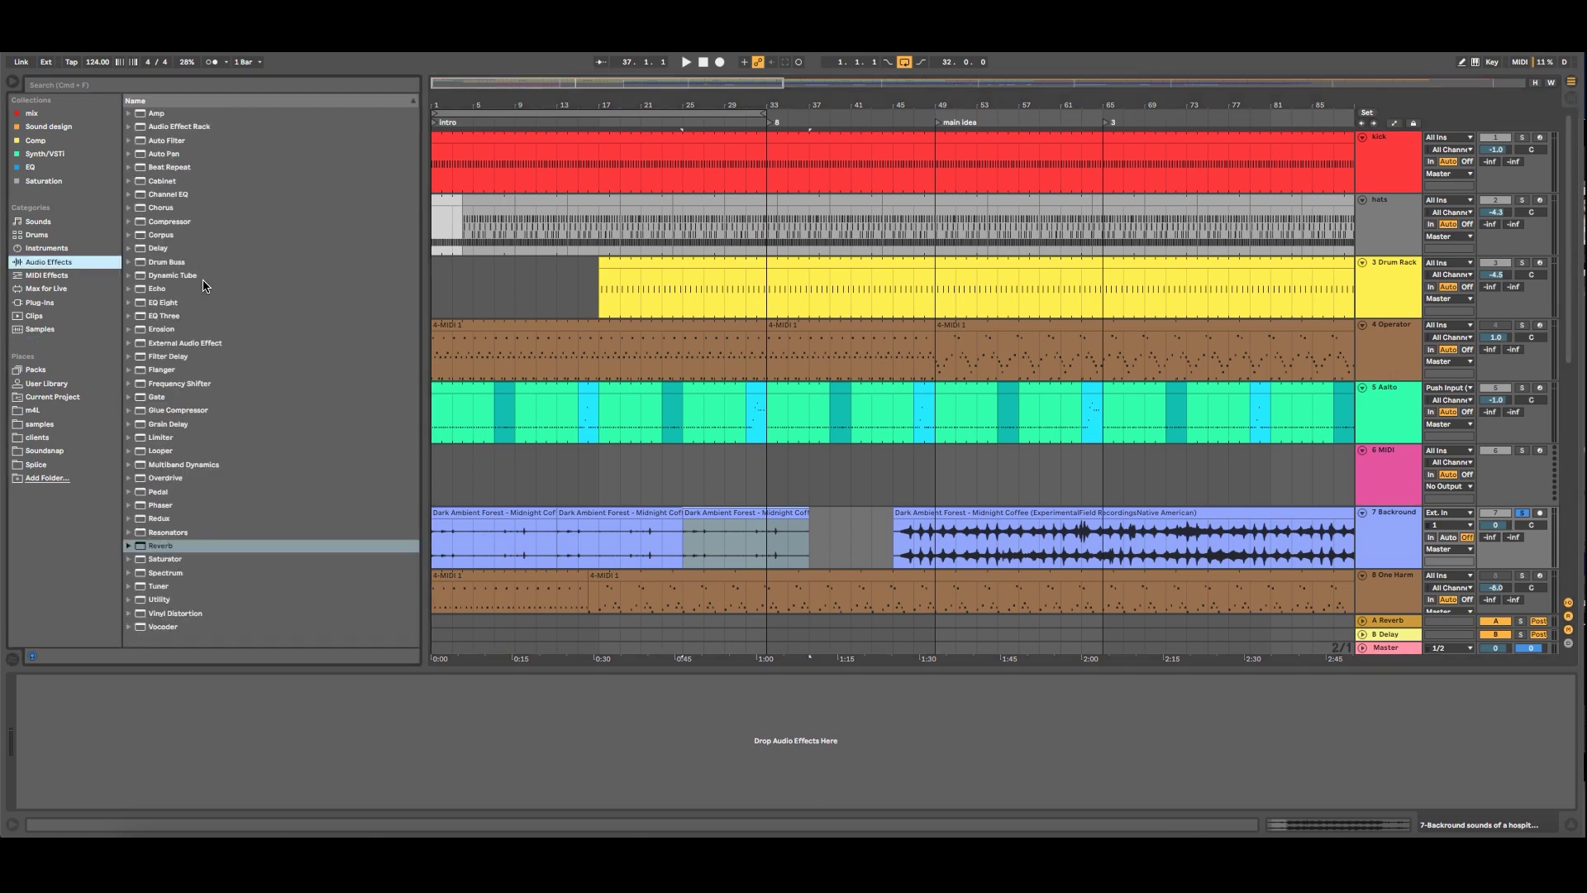
pyautogui.moveTo(187, 224); pyautogui.dragTo(83, 744)
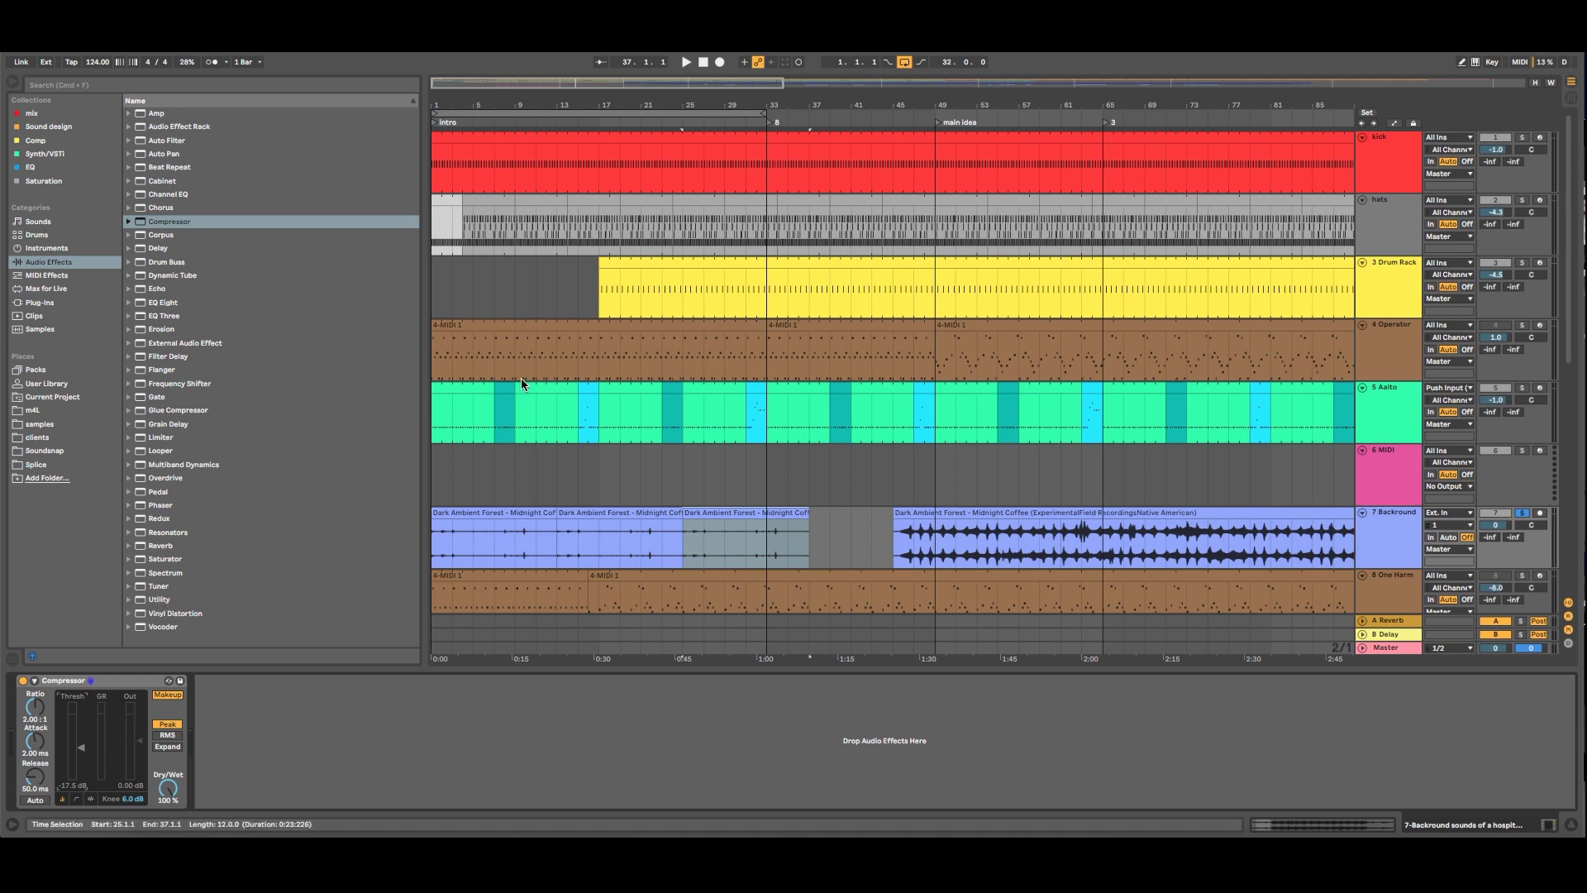
# Play the arrangement from bar 1, set the Background track's volume to 0.7 dB and unsolo it
pyautogui.click(434, 126)
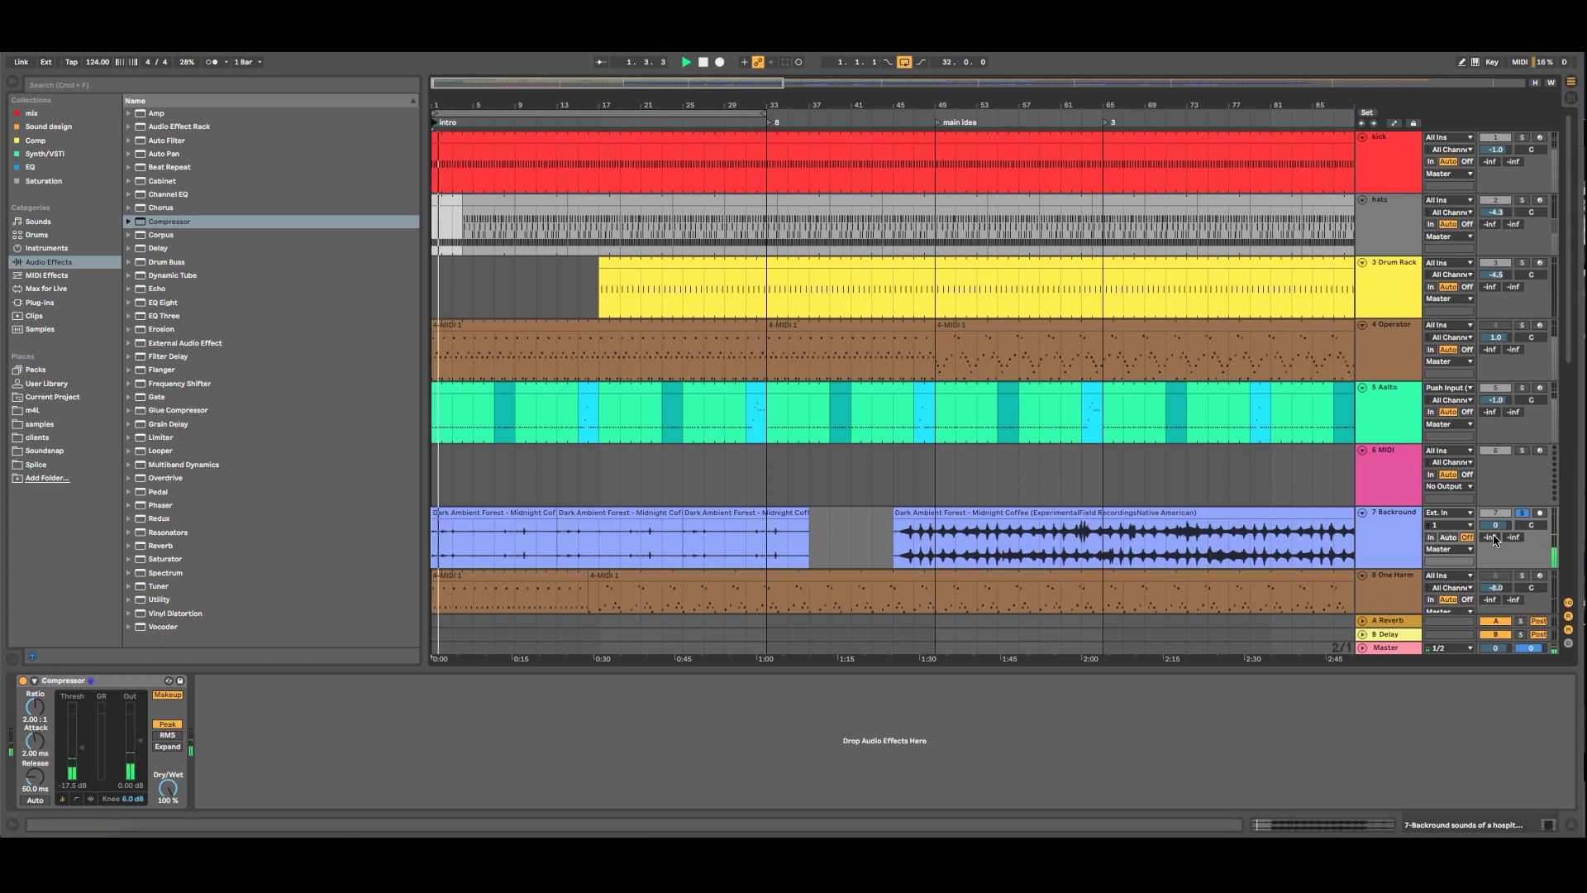
pyautogui.click(1394, 520)
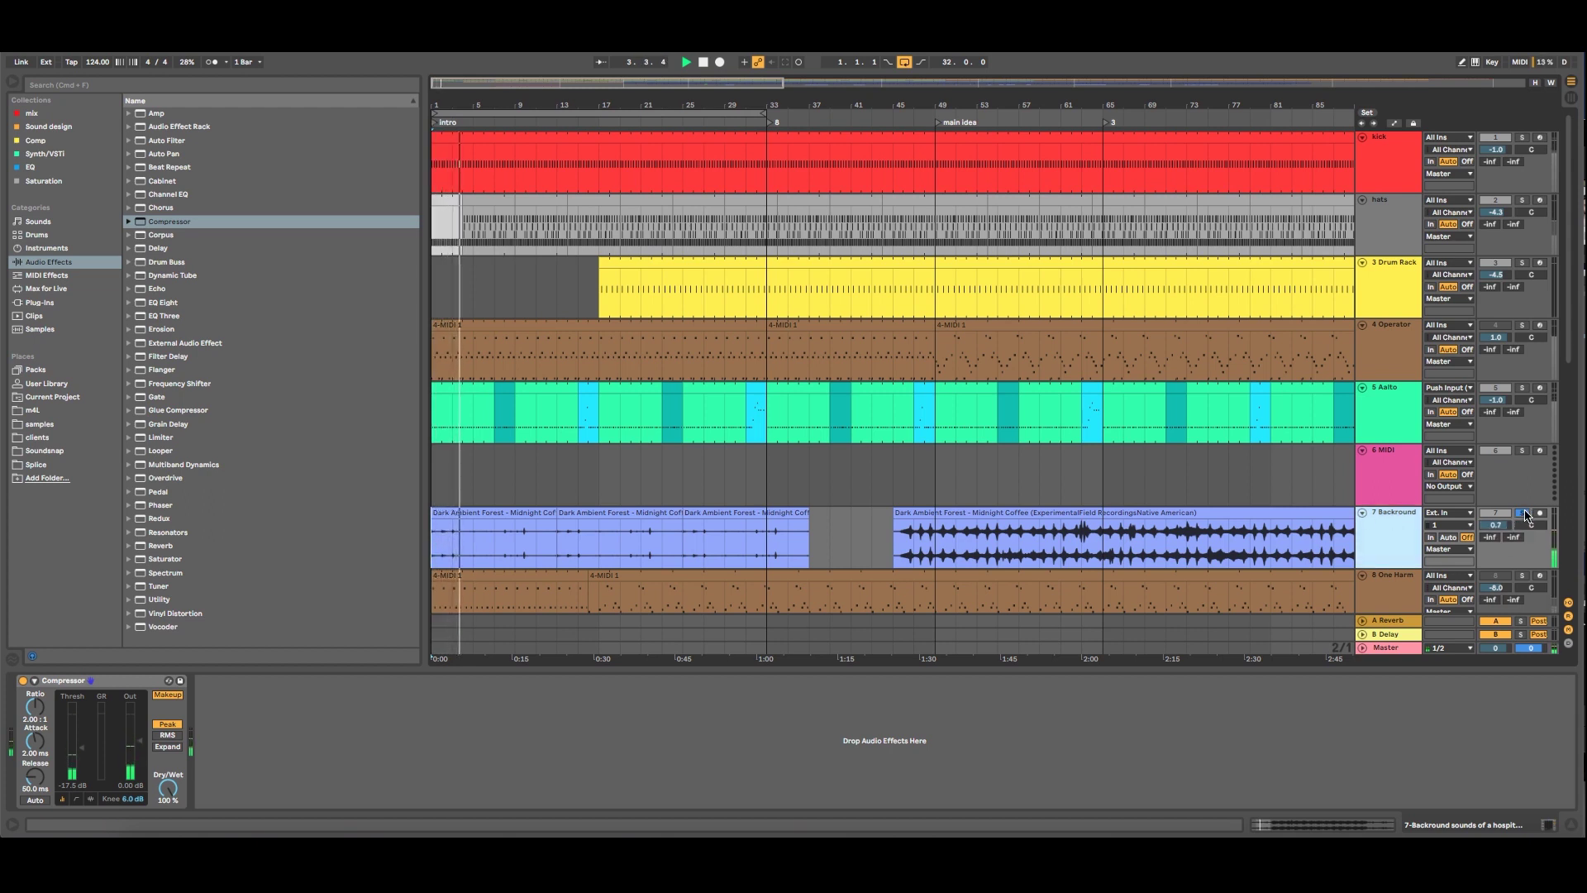
pyautogui.click(1524, 513)
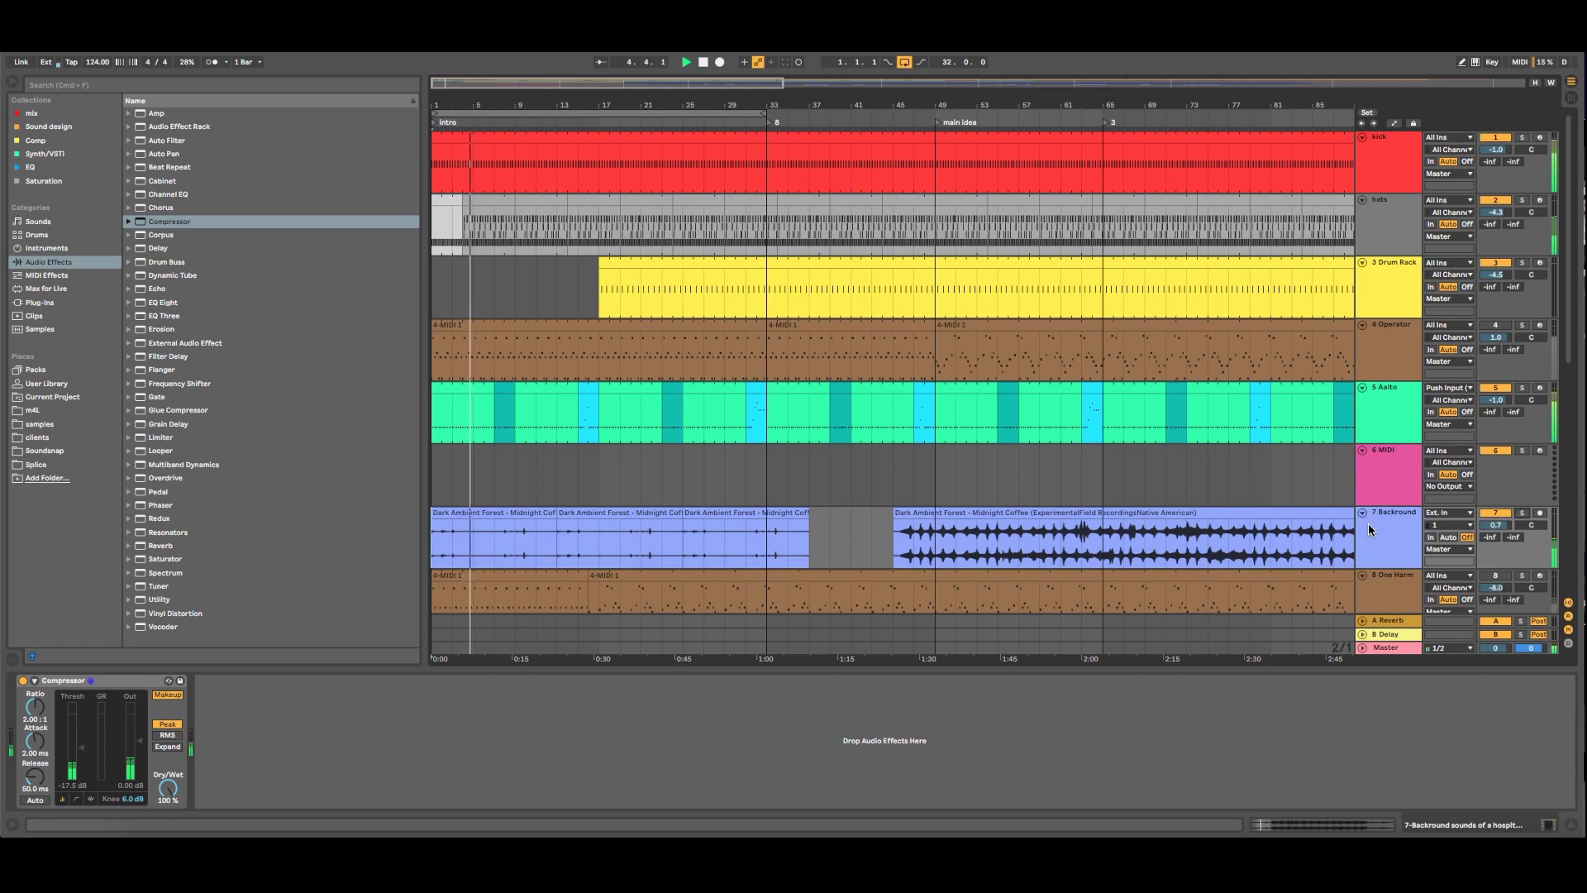
# Trim the start of the long Dark Ambient Forest clip to bar 129, in line with the Aalto gap
pyautogui.click(1082, 515)
pyautogui.moveTo(1084, 97); pyautogui.dragTo(720, 62)
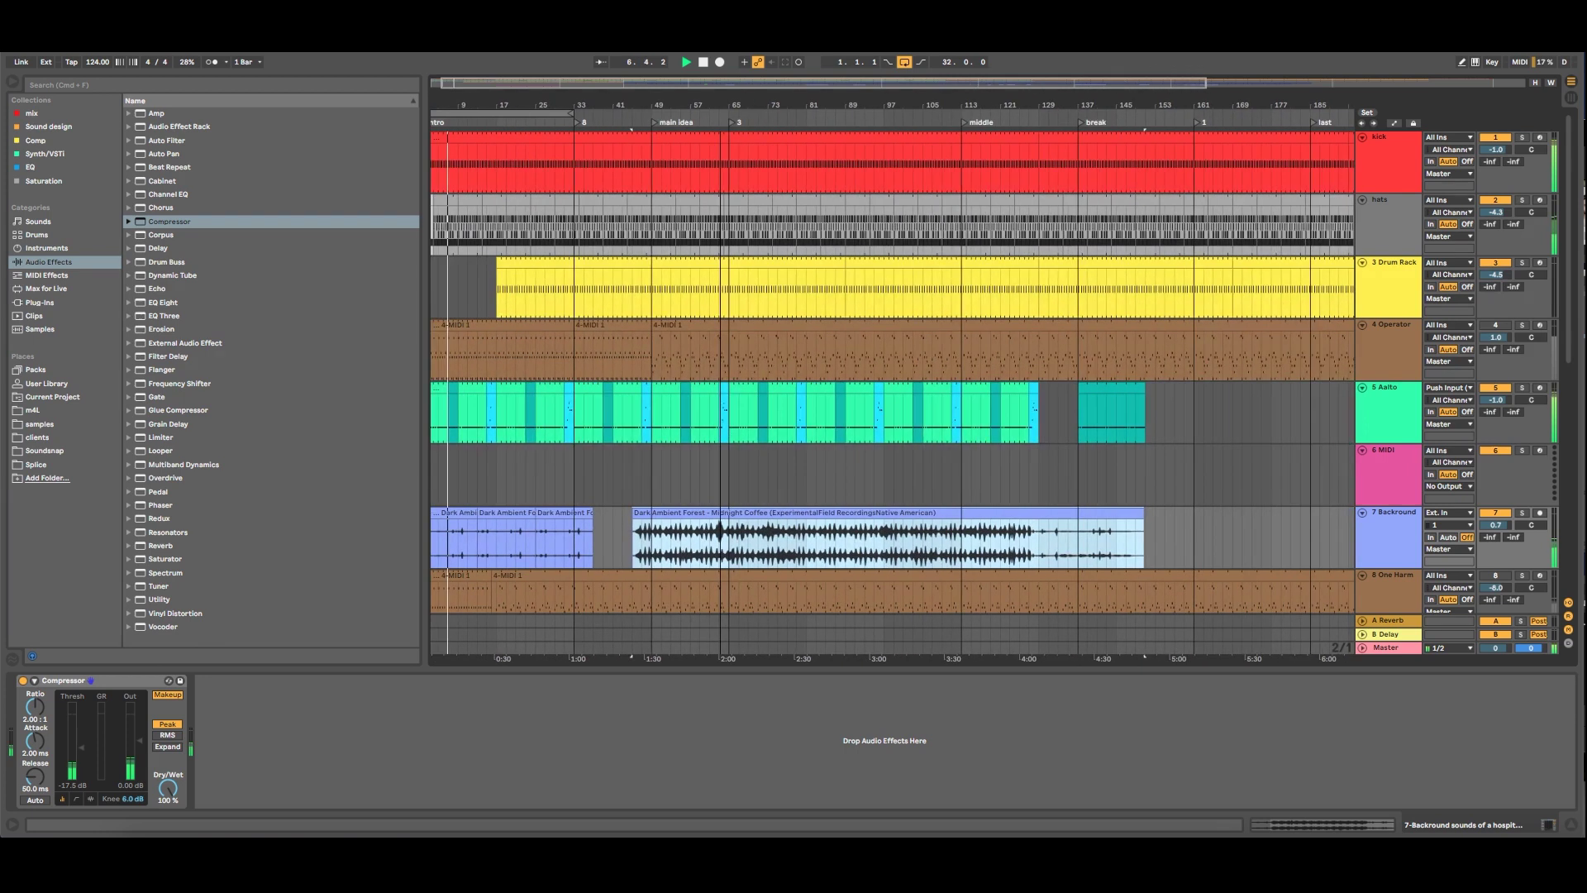
pyautogui.moveTo(633, 510); pyautogui.dragTo(1038, 519)
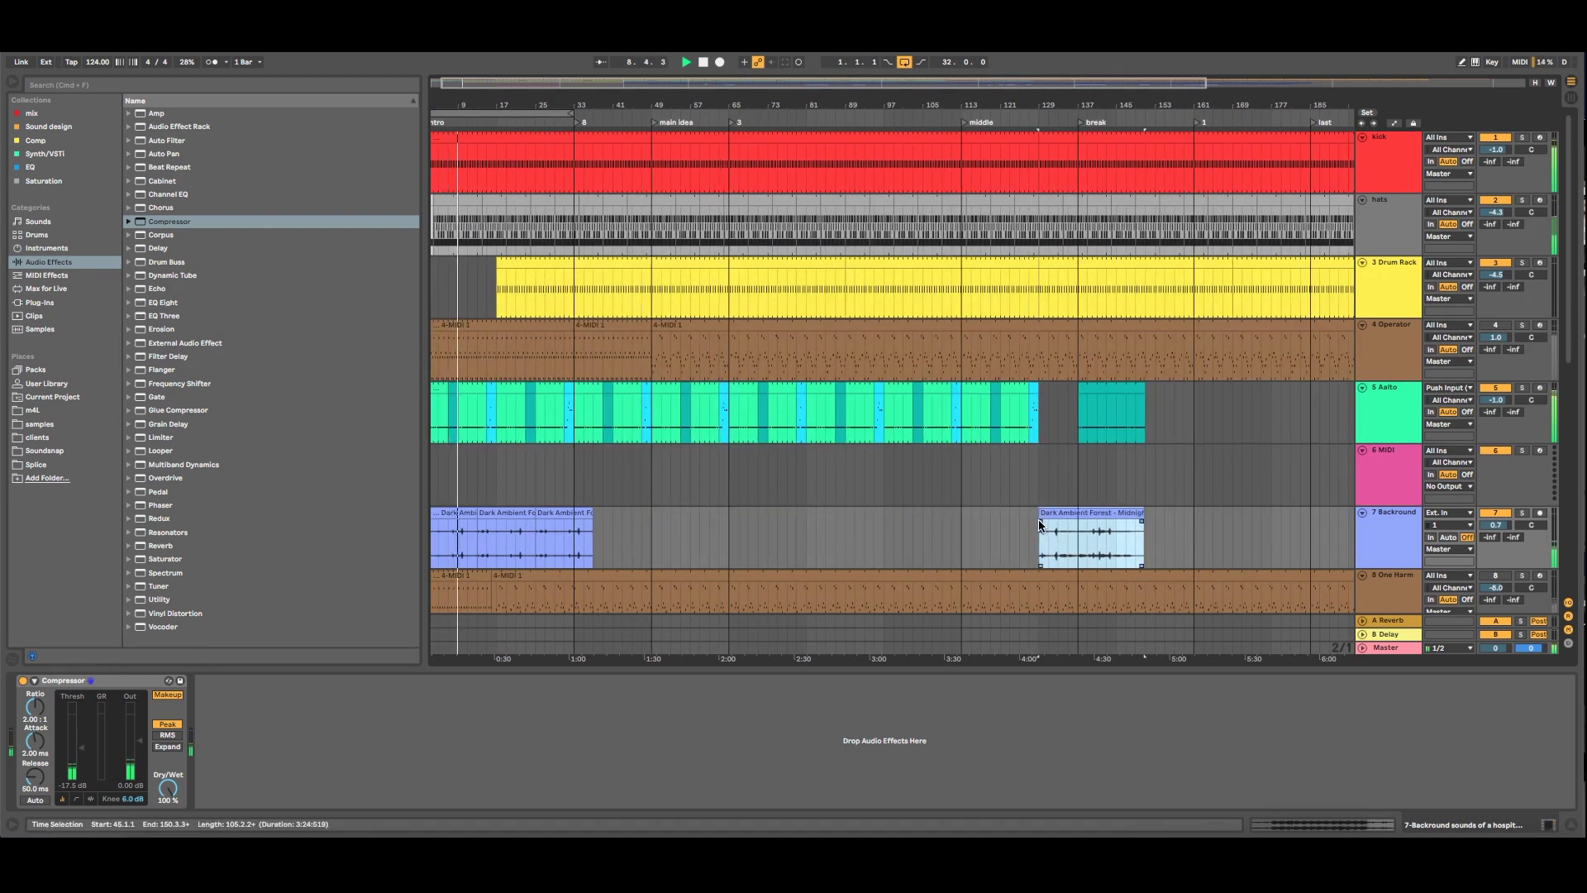
# Search the Max for Live devices for "con" and add Convolution Reverb Pro to the Background track
pyautogui.scroll(-1, 1038, 519)
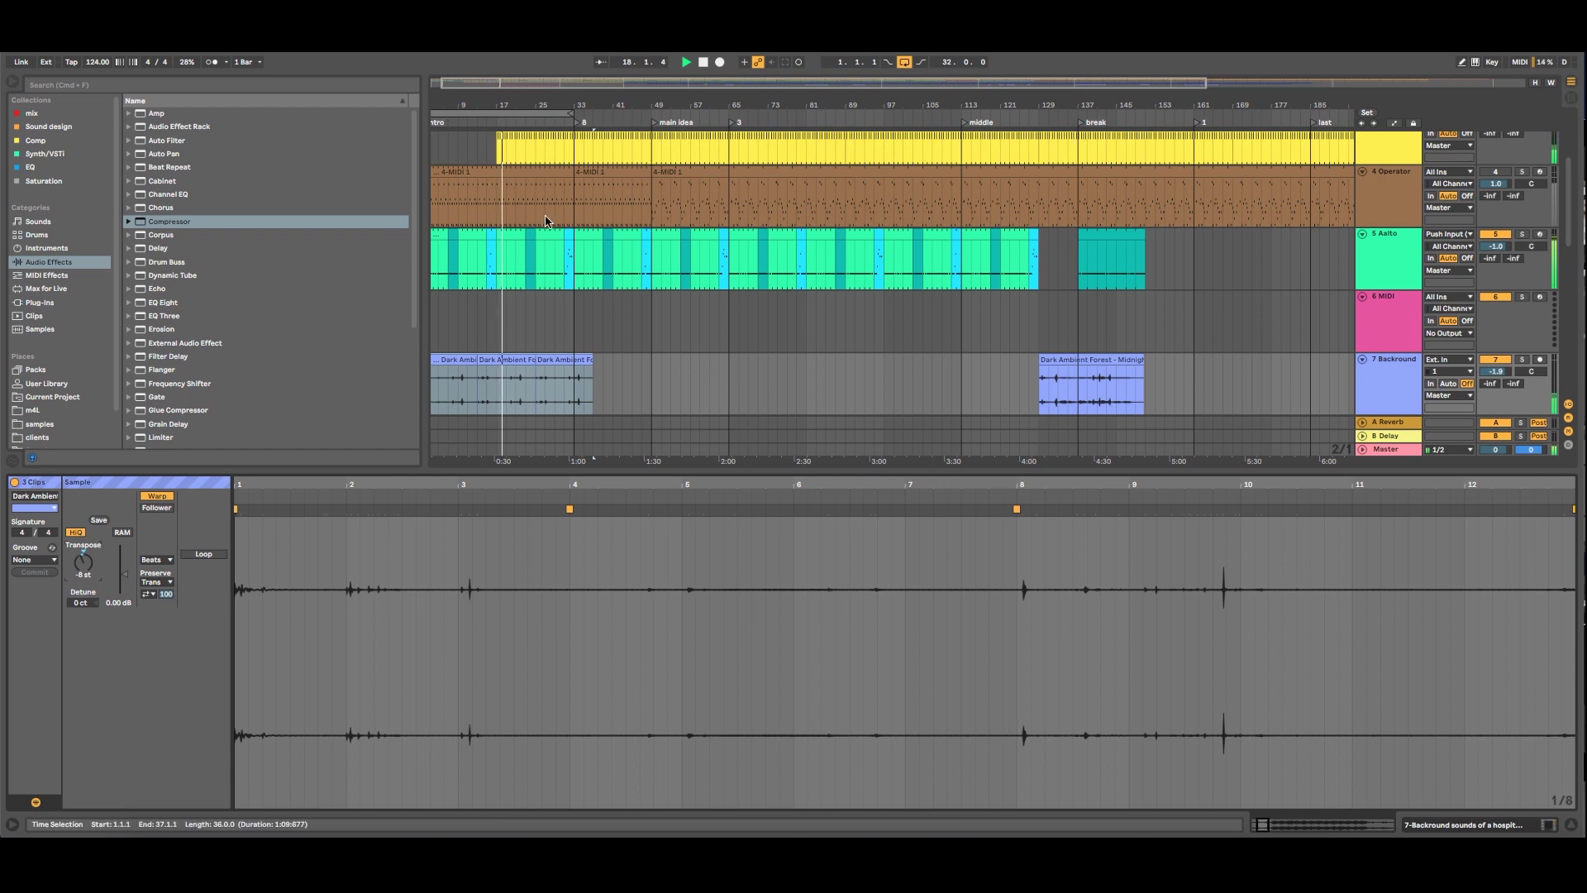
pyautogui.click(1375, 367)
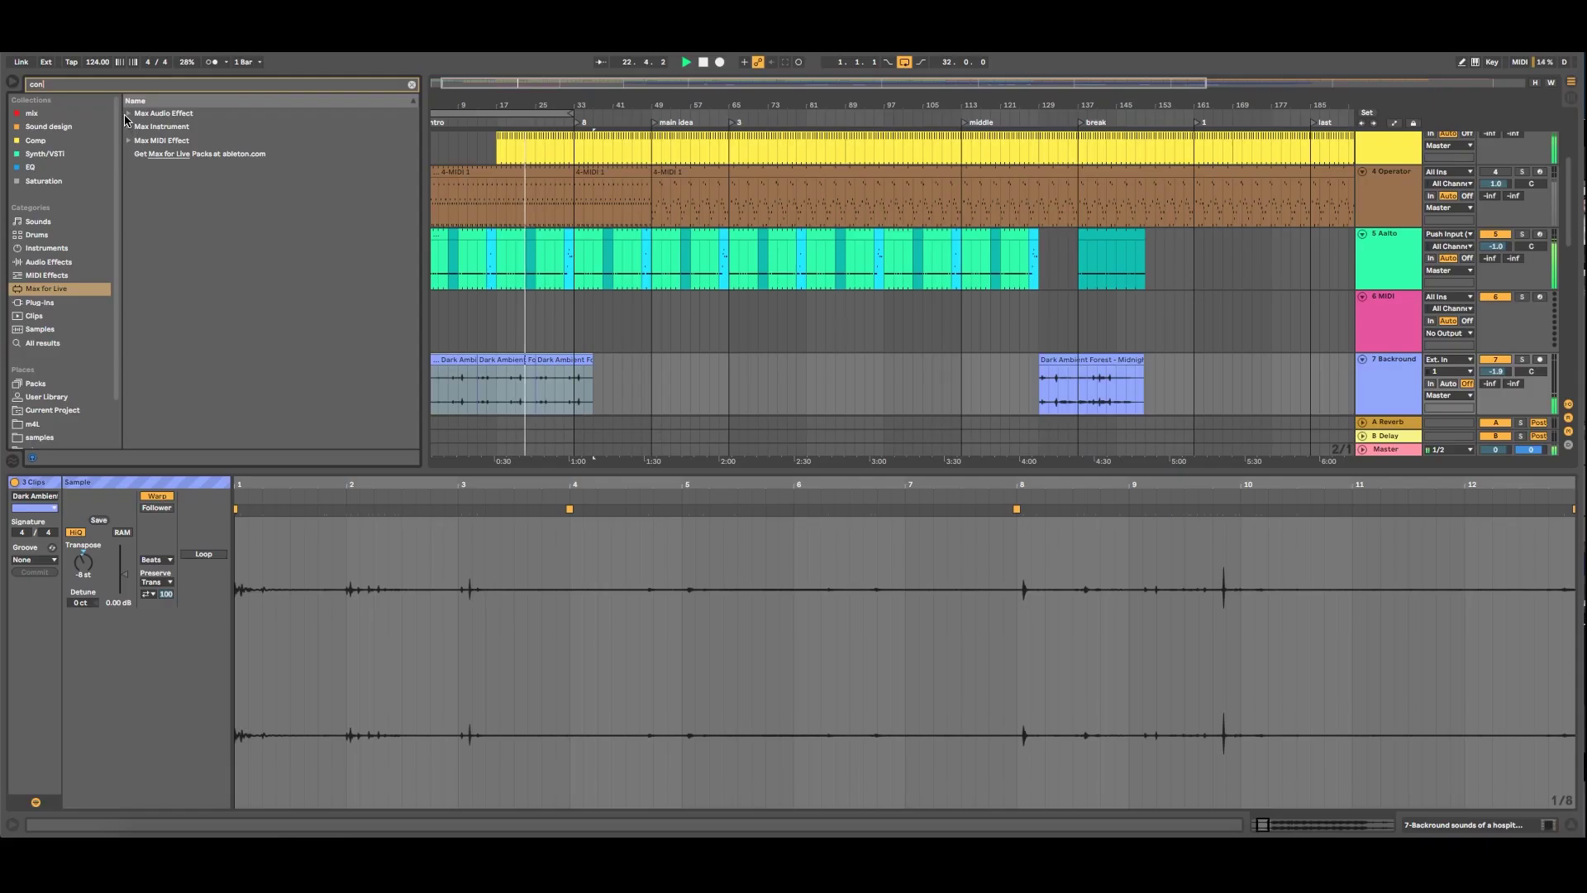
pyautogui.click(126, 115)
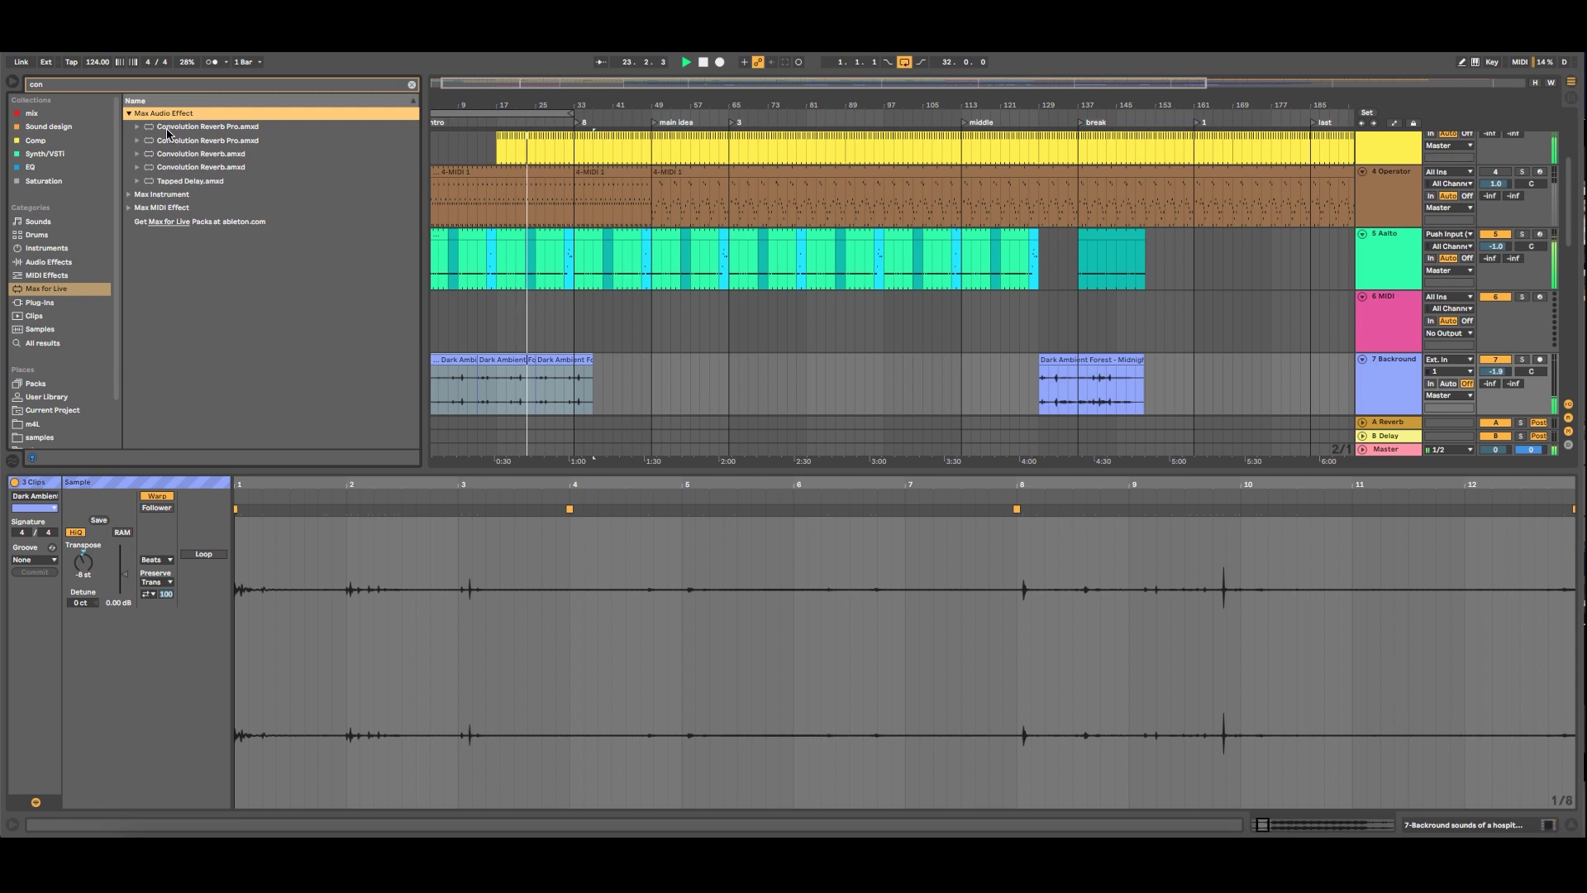
pyautogui.moveTo(181, 132); pyautogui.dragTo(523, 339)
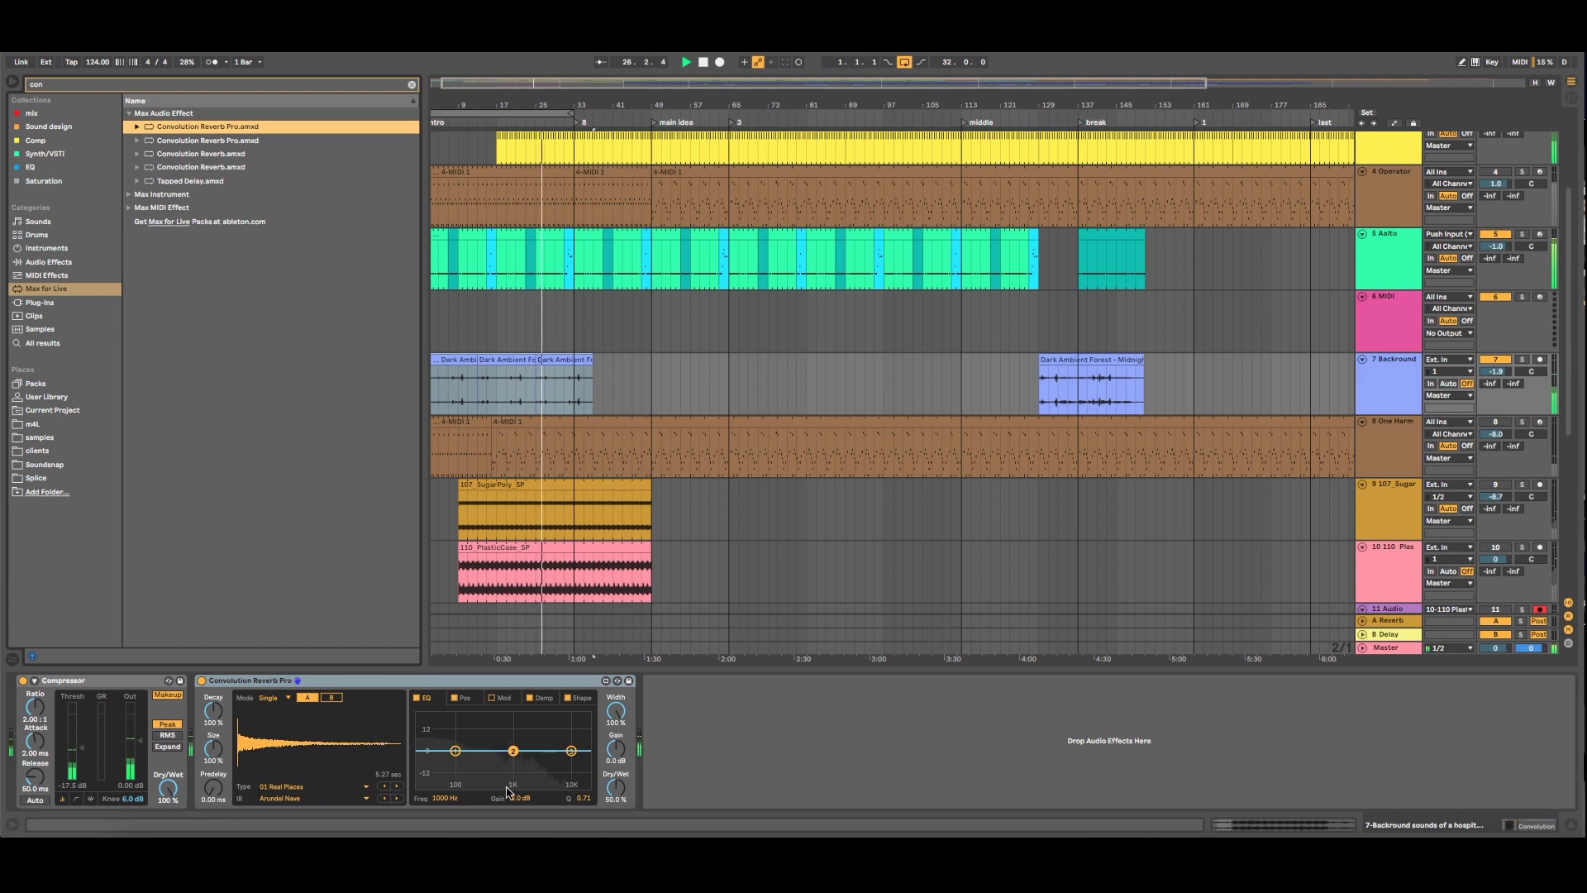
# Lower the Background reverb's decay to 18.5% and load the Drum Room impulse response from 04 Made for Drums
pyautogui.moveTo(213, 712); pyautogui.dragTo(213, 769)
pyautogui.click(307, 799)
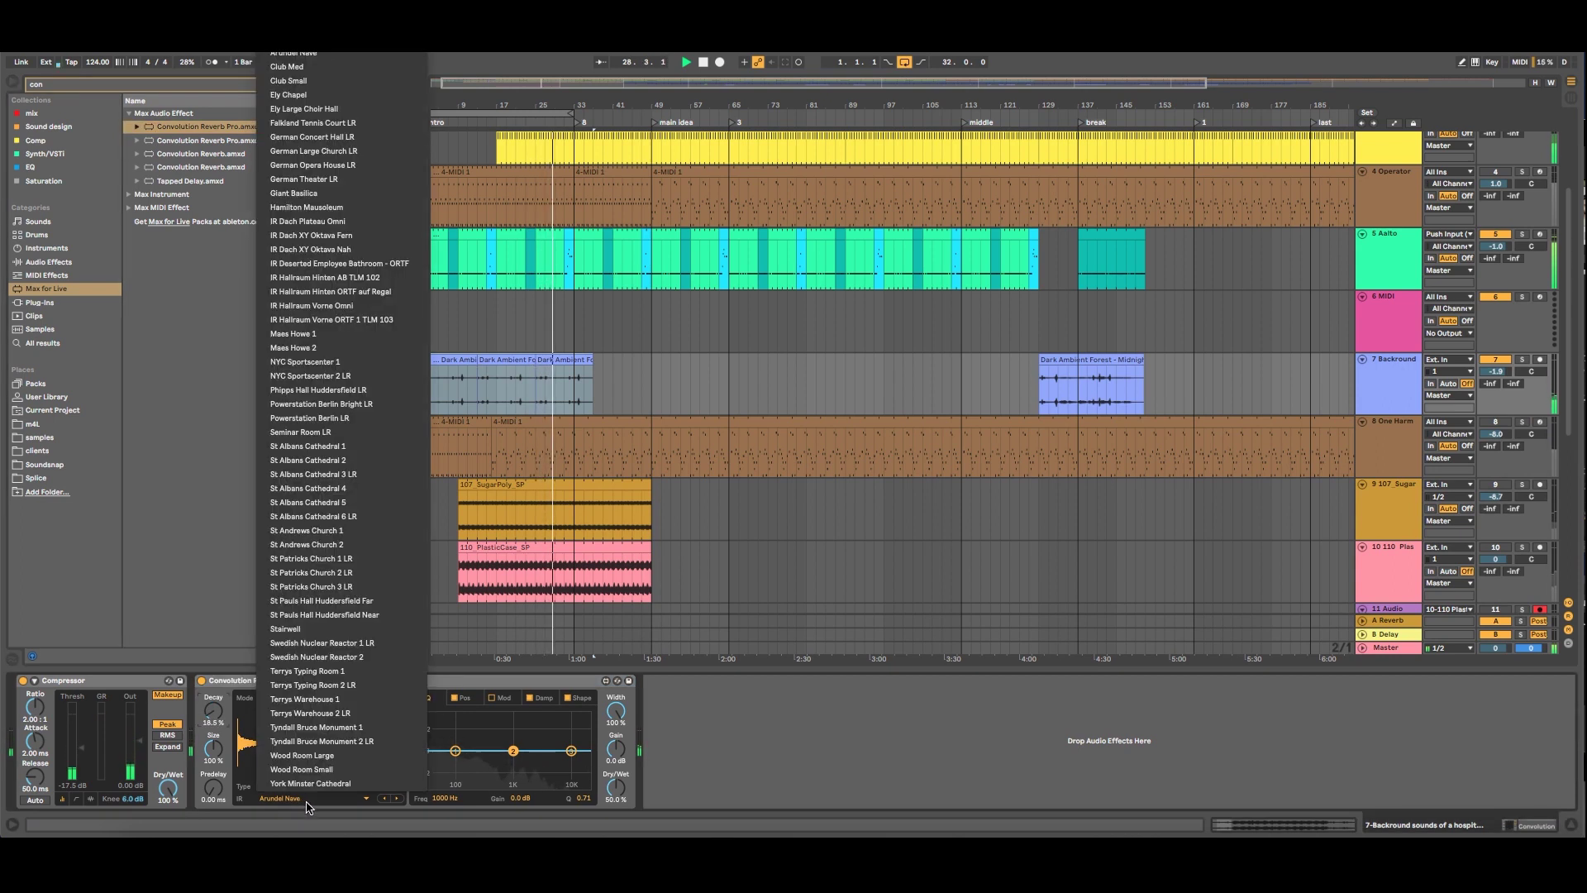
pyautogui.click(228, 778)
pyautogui.click(280, 788)
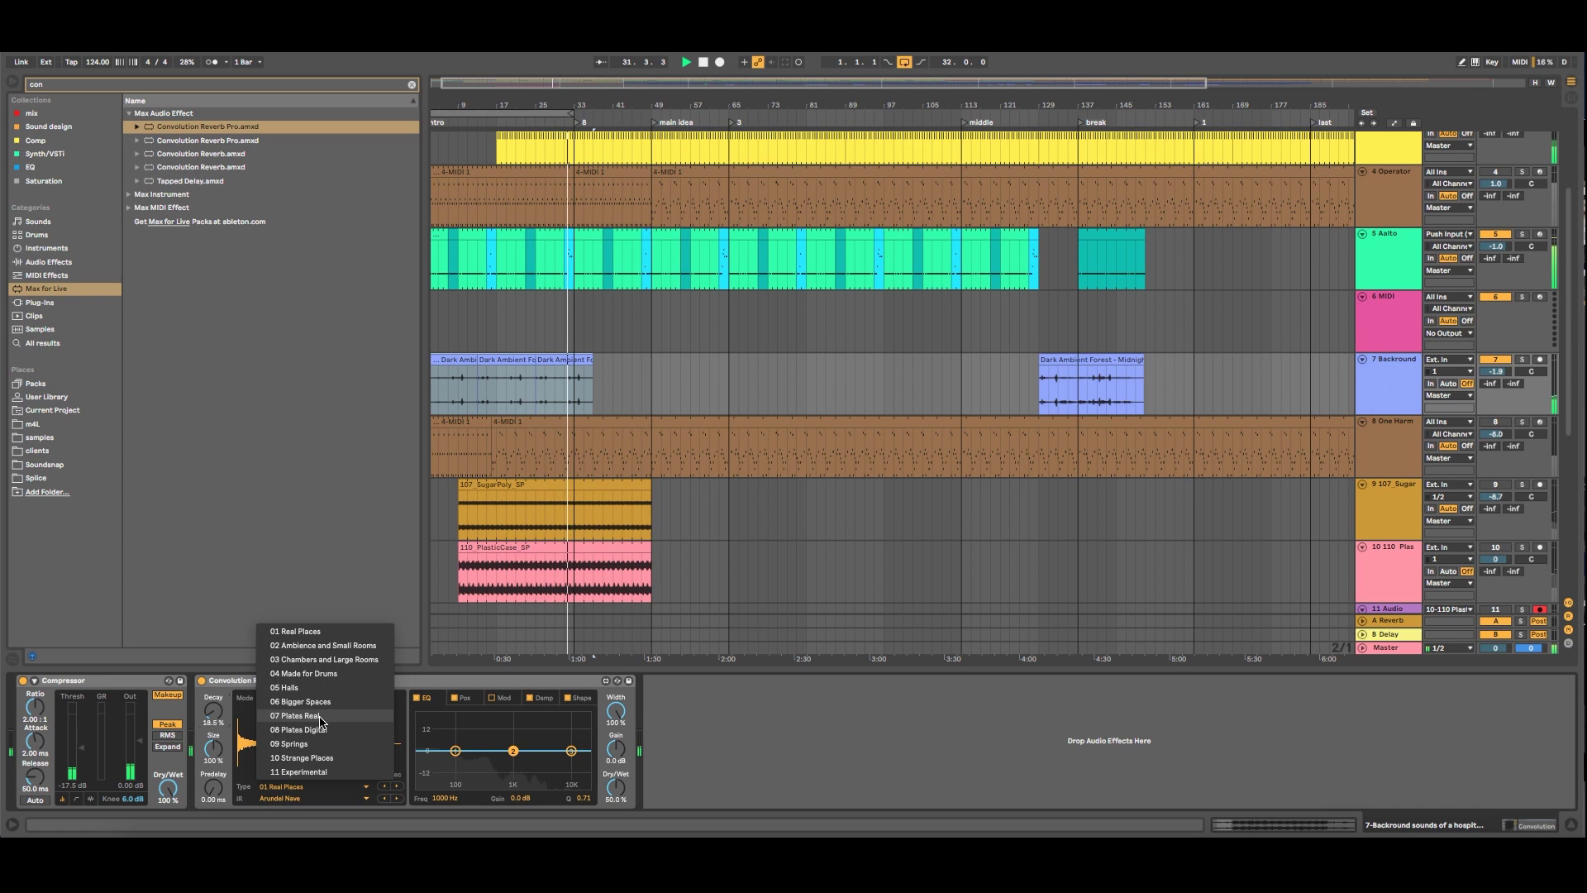
pyautogui.click(316, 673)
pyautogui.click(320, 798)
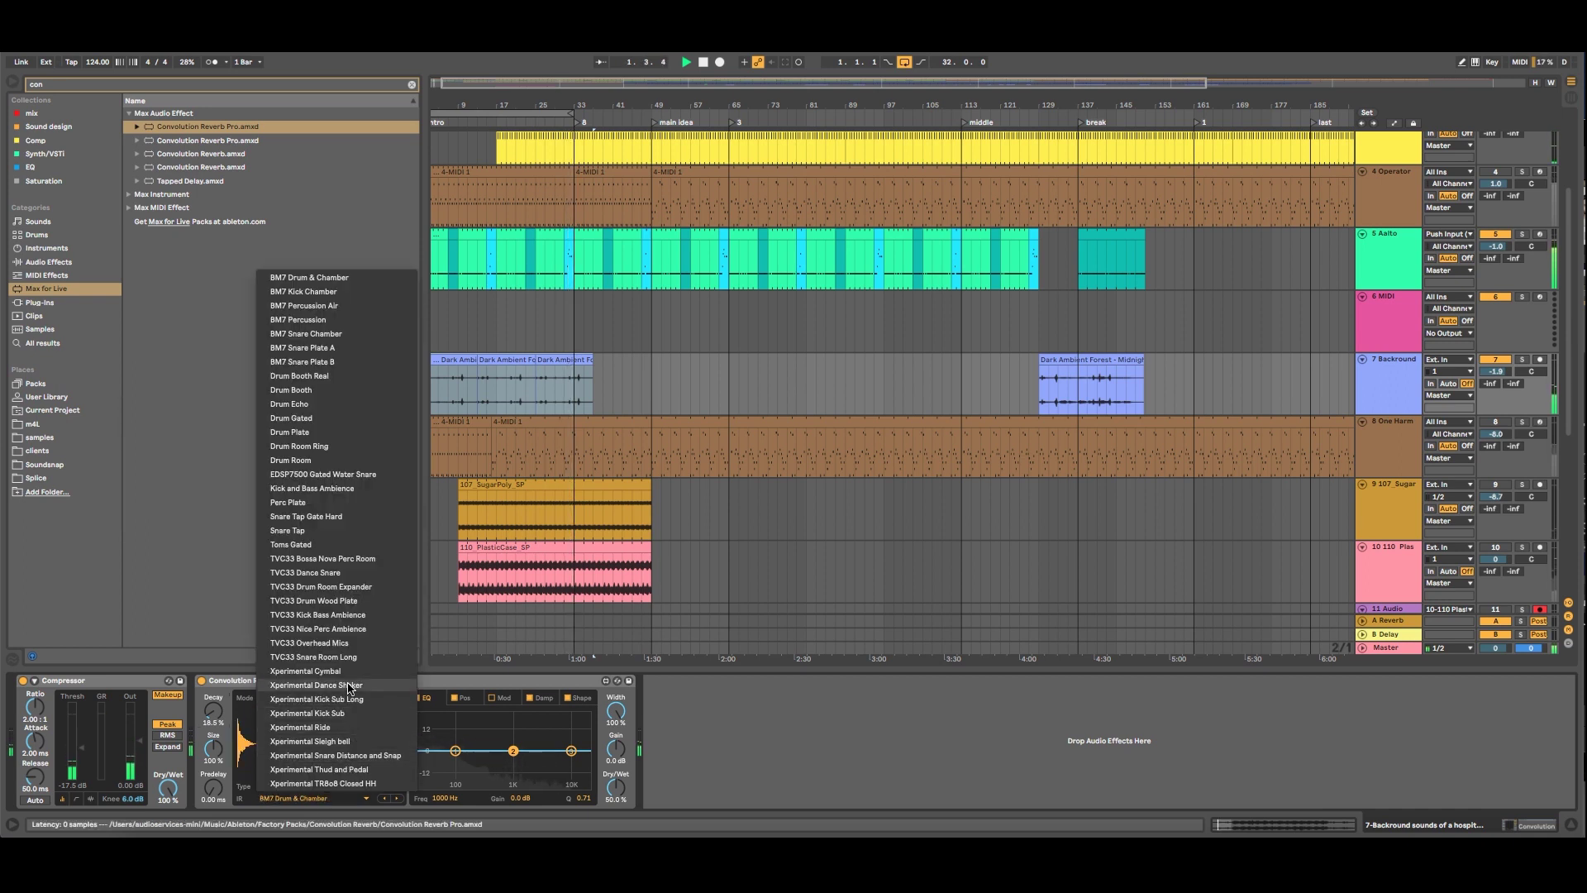
pyautogui.click(328, 461)
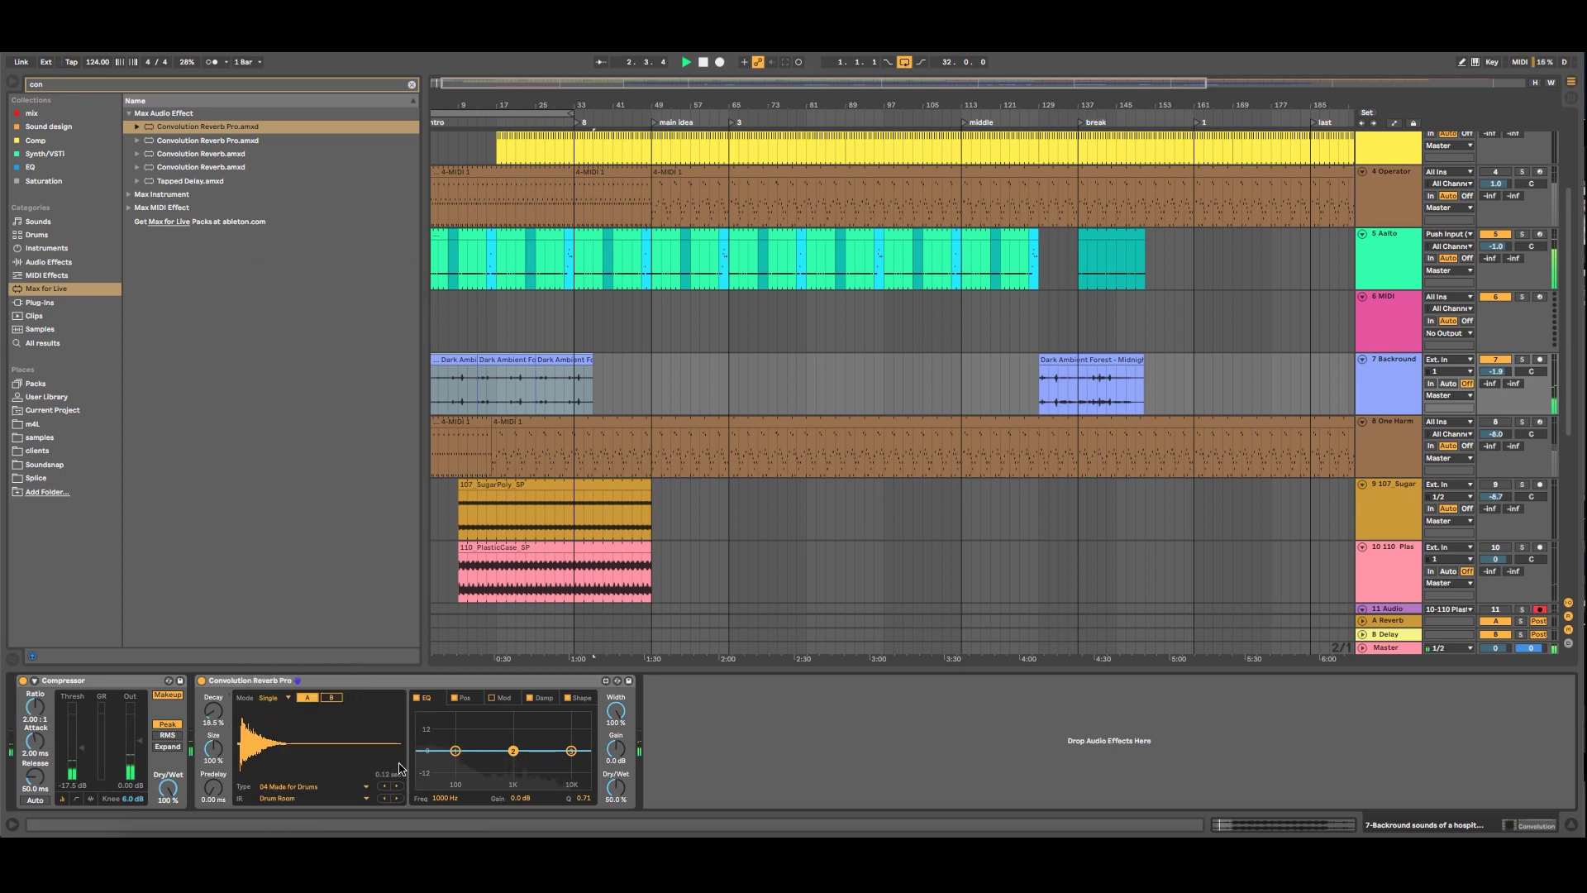
# Set the Background reverb's decay to 31.1% and dry/wet to 26.4%, and lower its gain slightly
pyautogui.moveTo(214, 712); pyautogui.dragTo(213, 721)
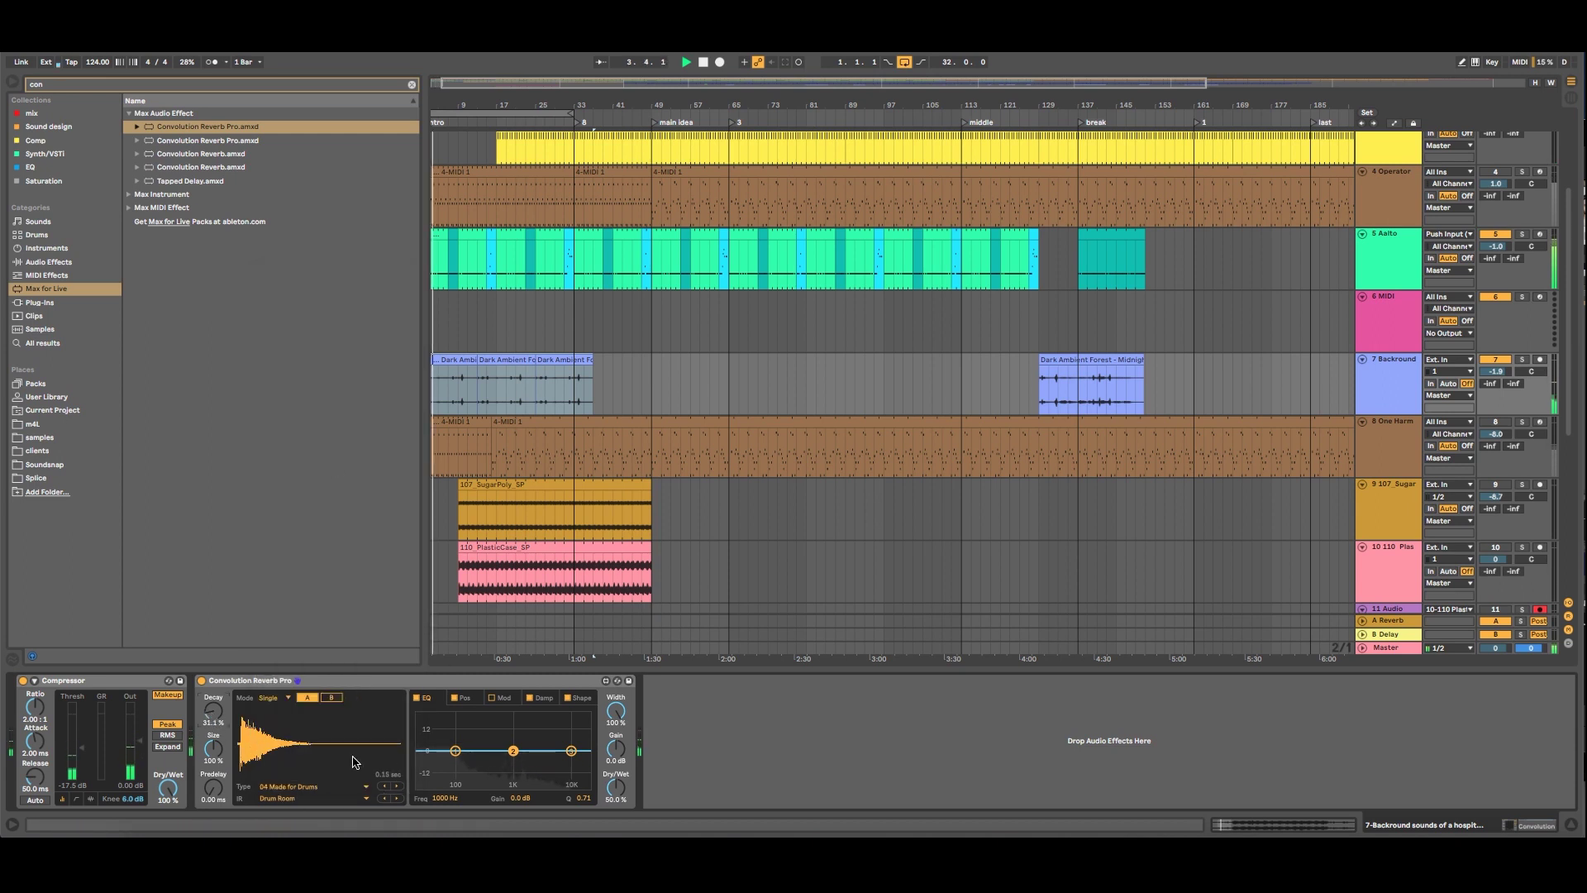
pyautogui.moveTo(621, 779); pyautogui.dragTo(621, 803)
pyautogui.moveTo(616, 746); pyautogui.dragTo(616, 752)
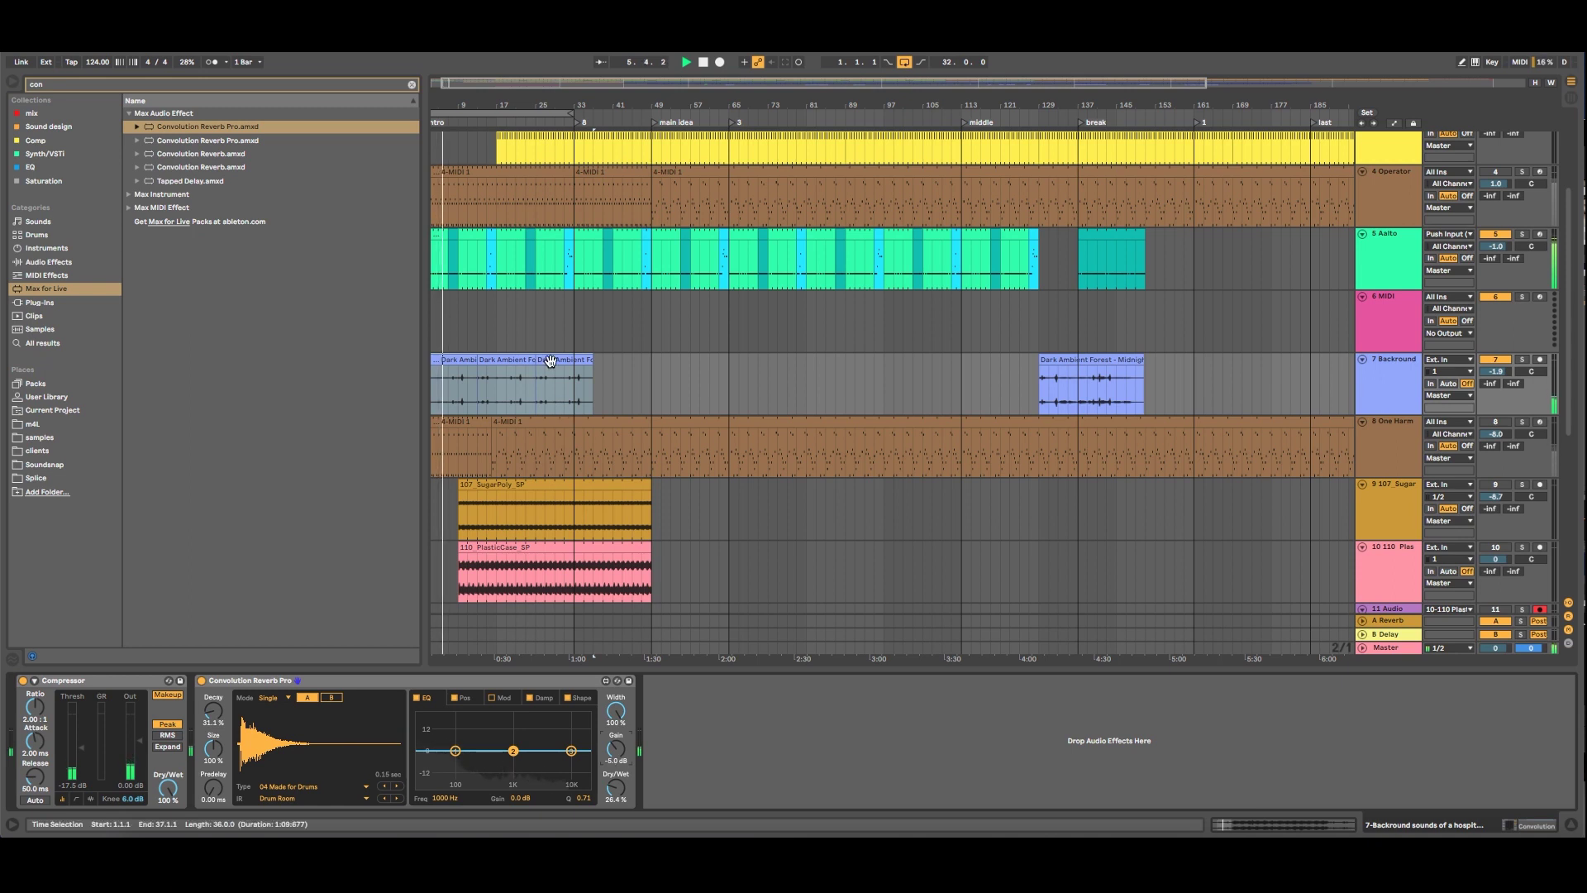
# Add Convolution Reverb Pro to the hats track
pyautogui.click(1387, 373)
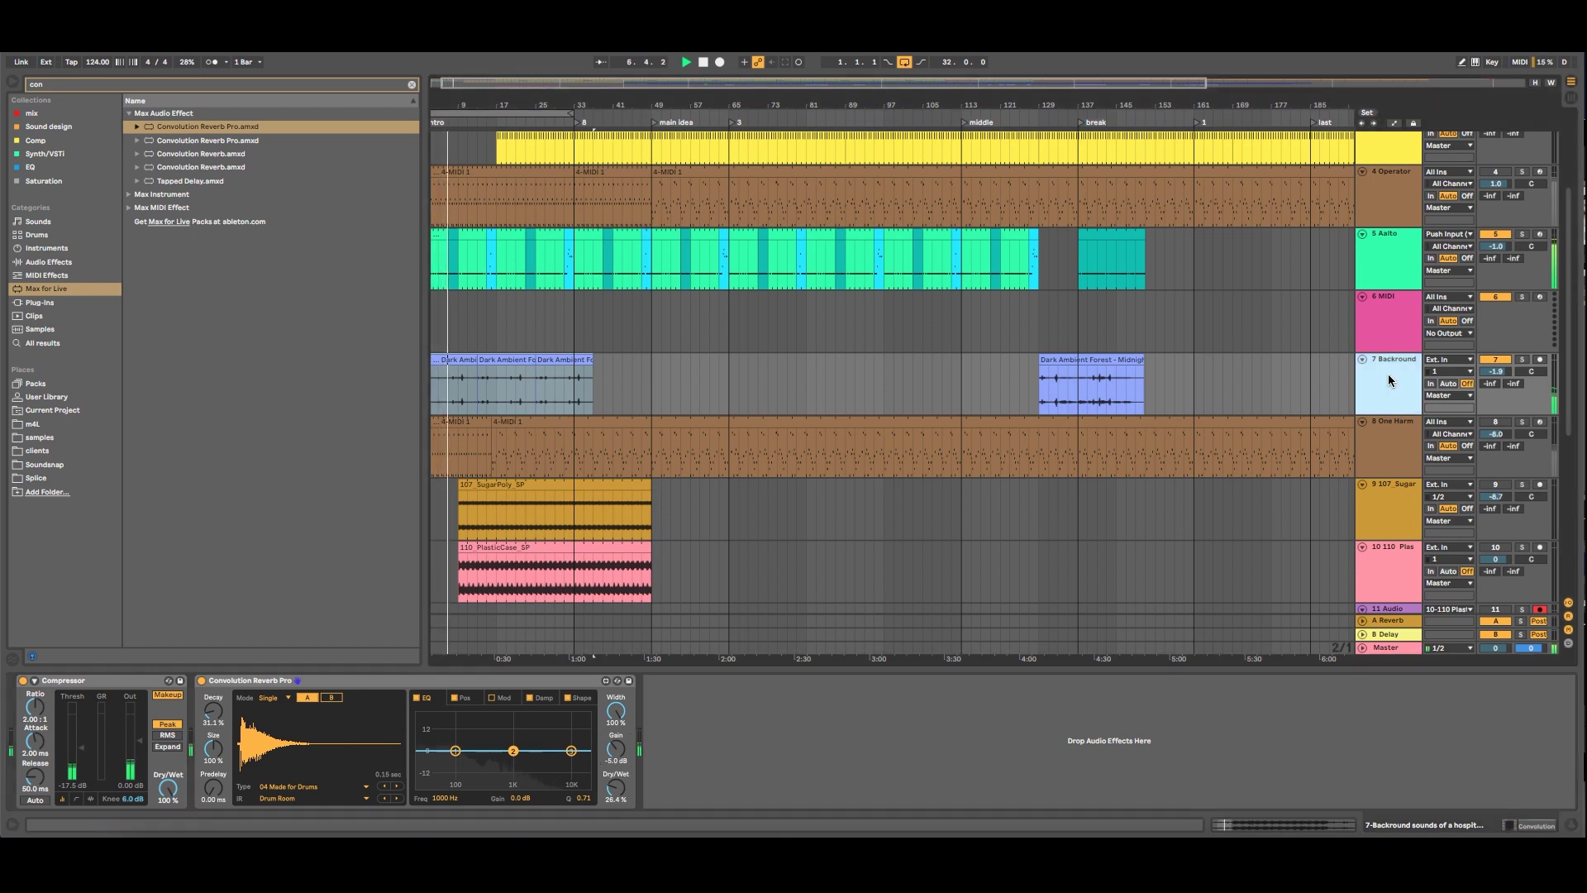
pyautogui.scroll(4, 1387, 374)
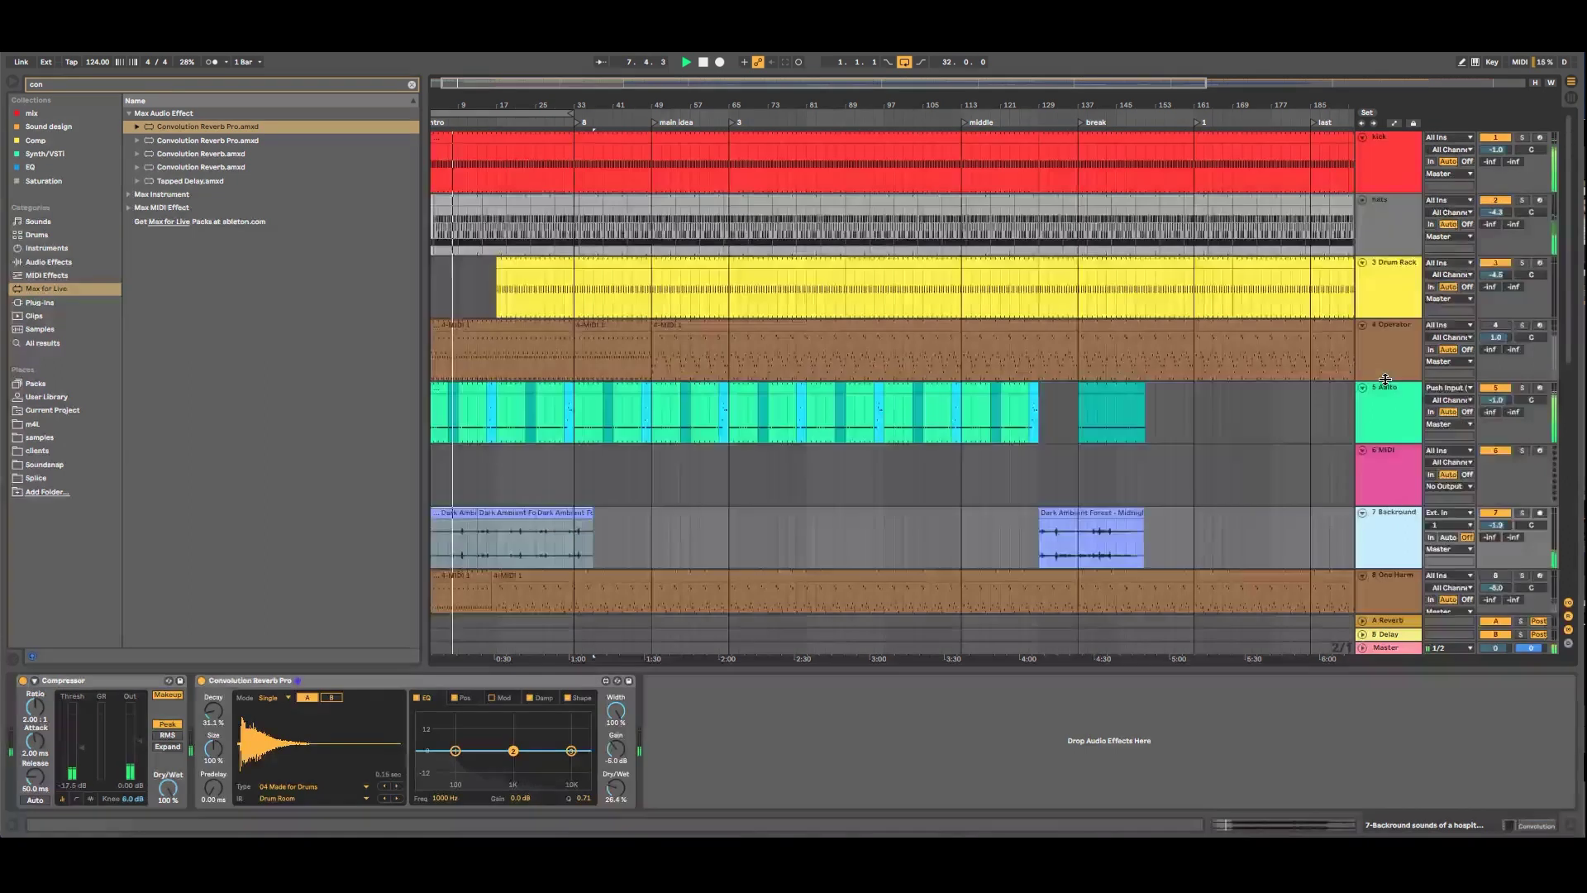
pyautogui.click(1387, 225)
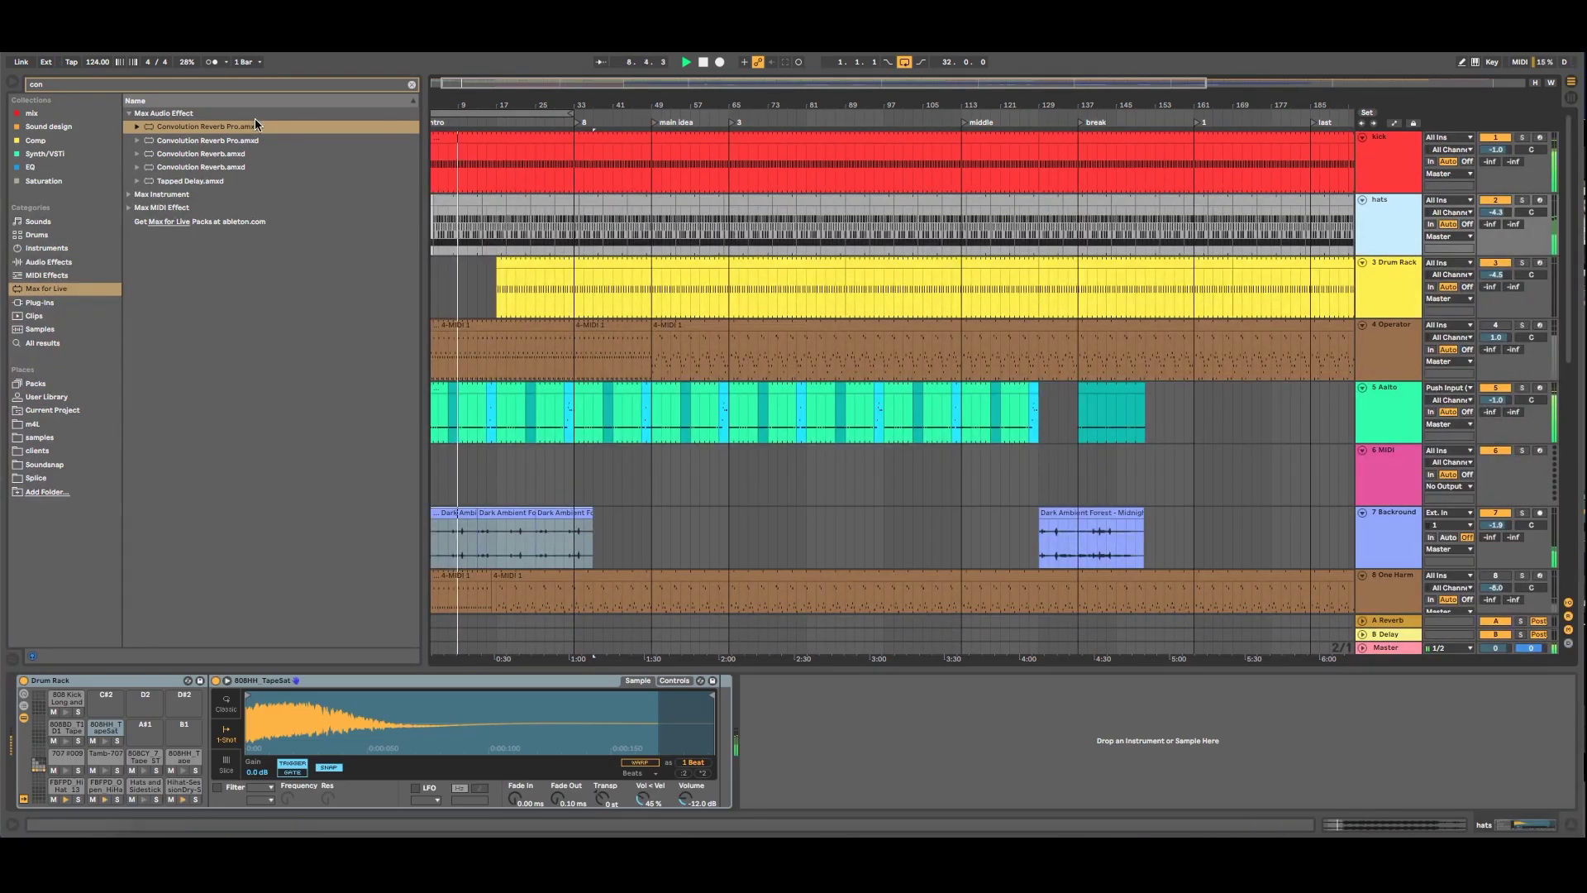
pyautogui.moveTo(229, 127); pyautogui.dragTo(535, 217)
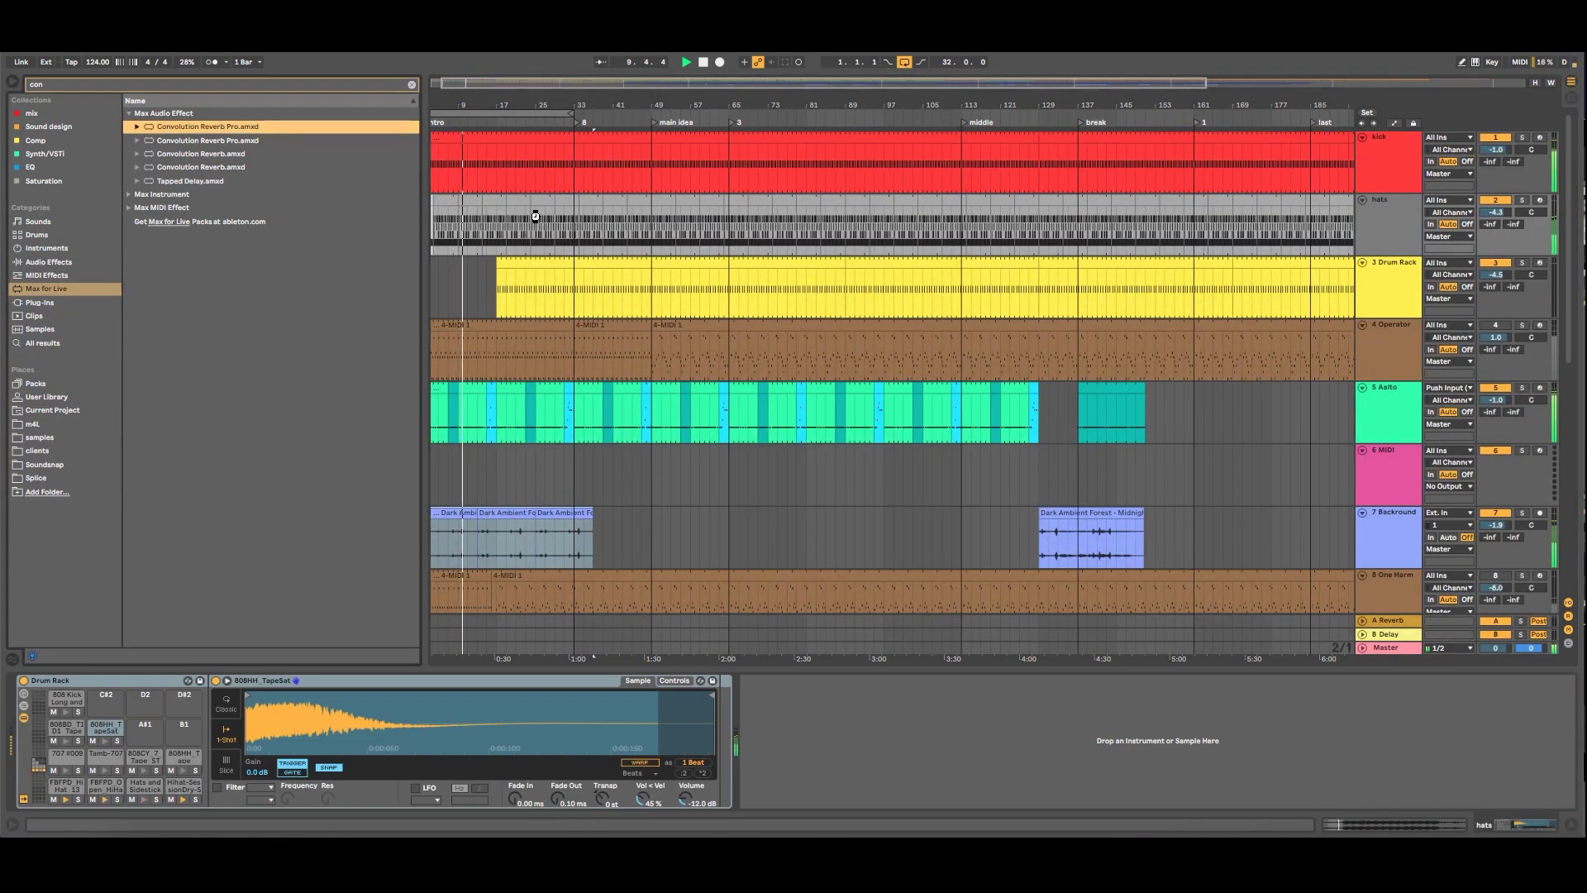
pyautogui.click(1373, 222)
# Load the EDSP7500 Gated Water Snare impulse response from 04 Made for Drums in the hats reverb
pyautogui.click(869, 798)
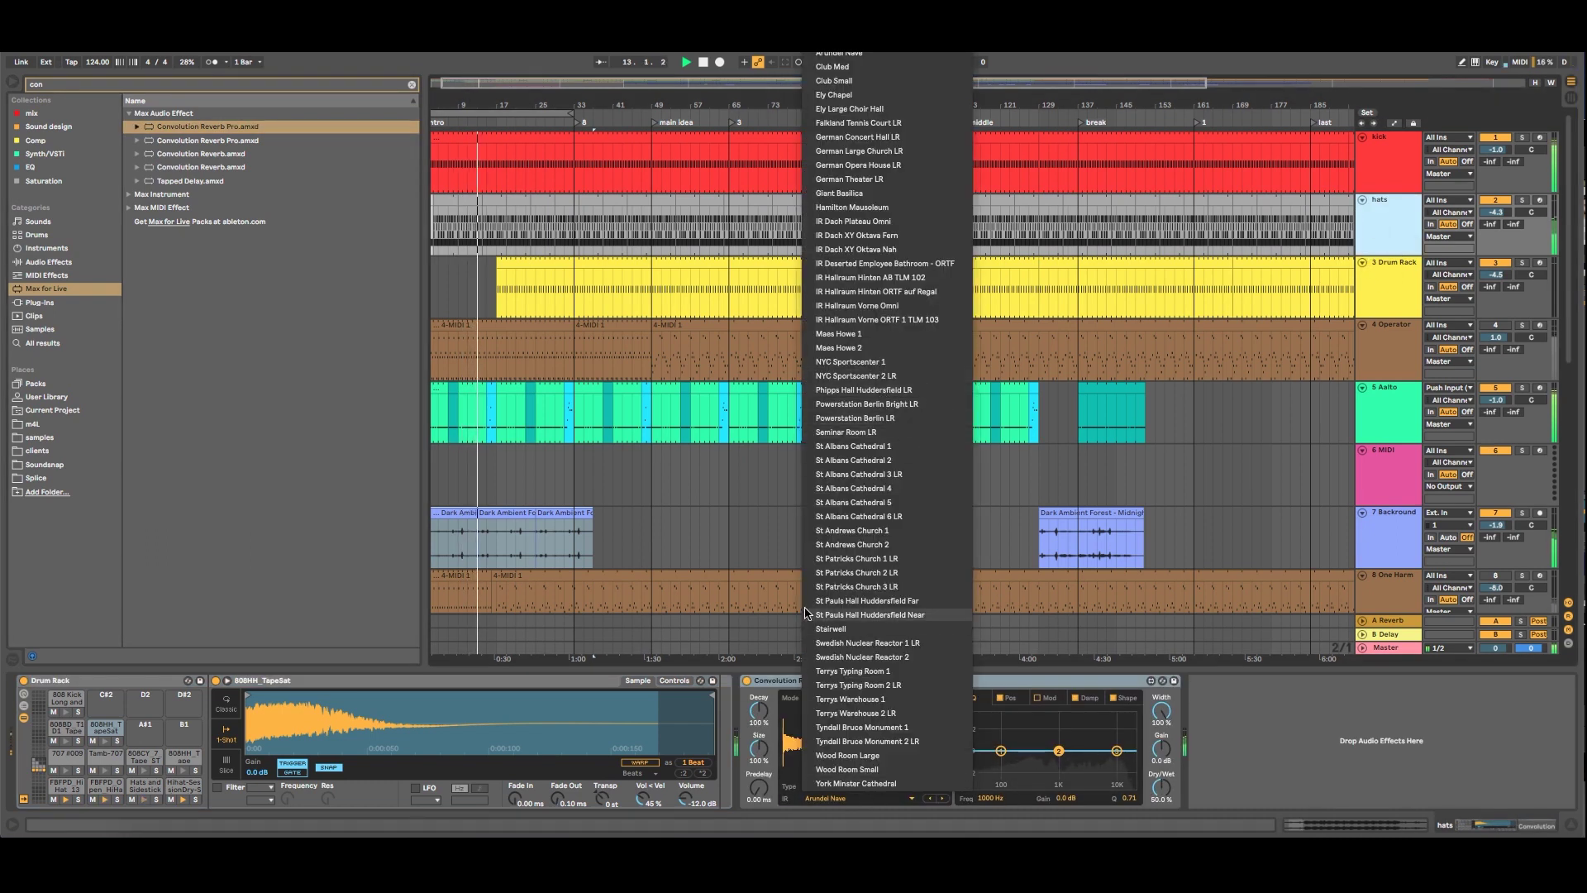
pyautogui.click(798, 782)
pyautogui.click(814, 789)
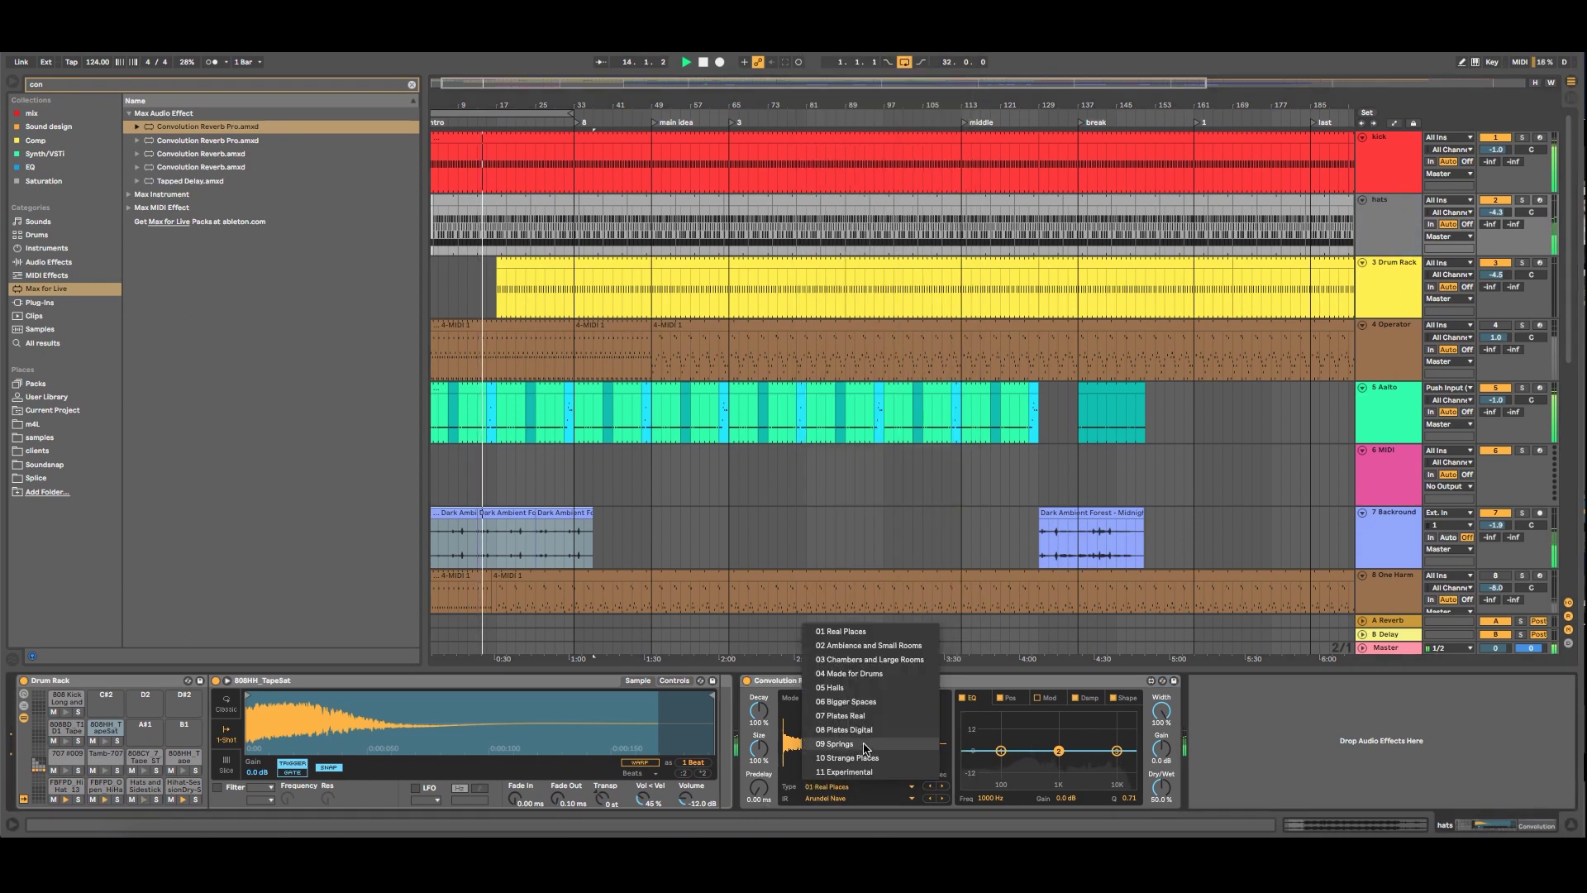
pyautogui.click(882, 672)
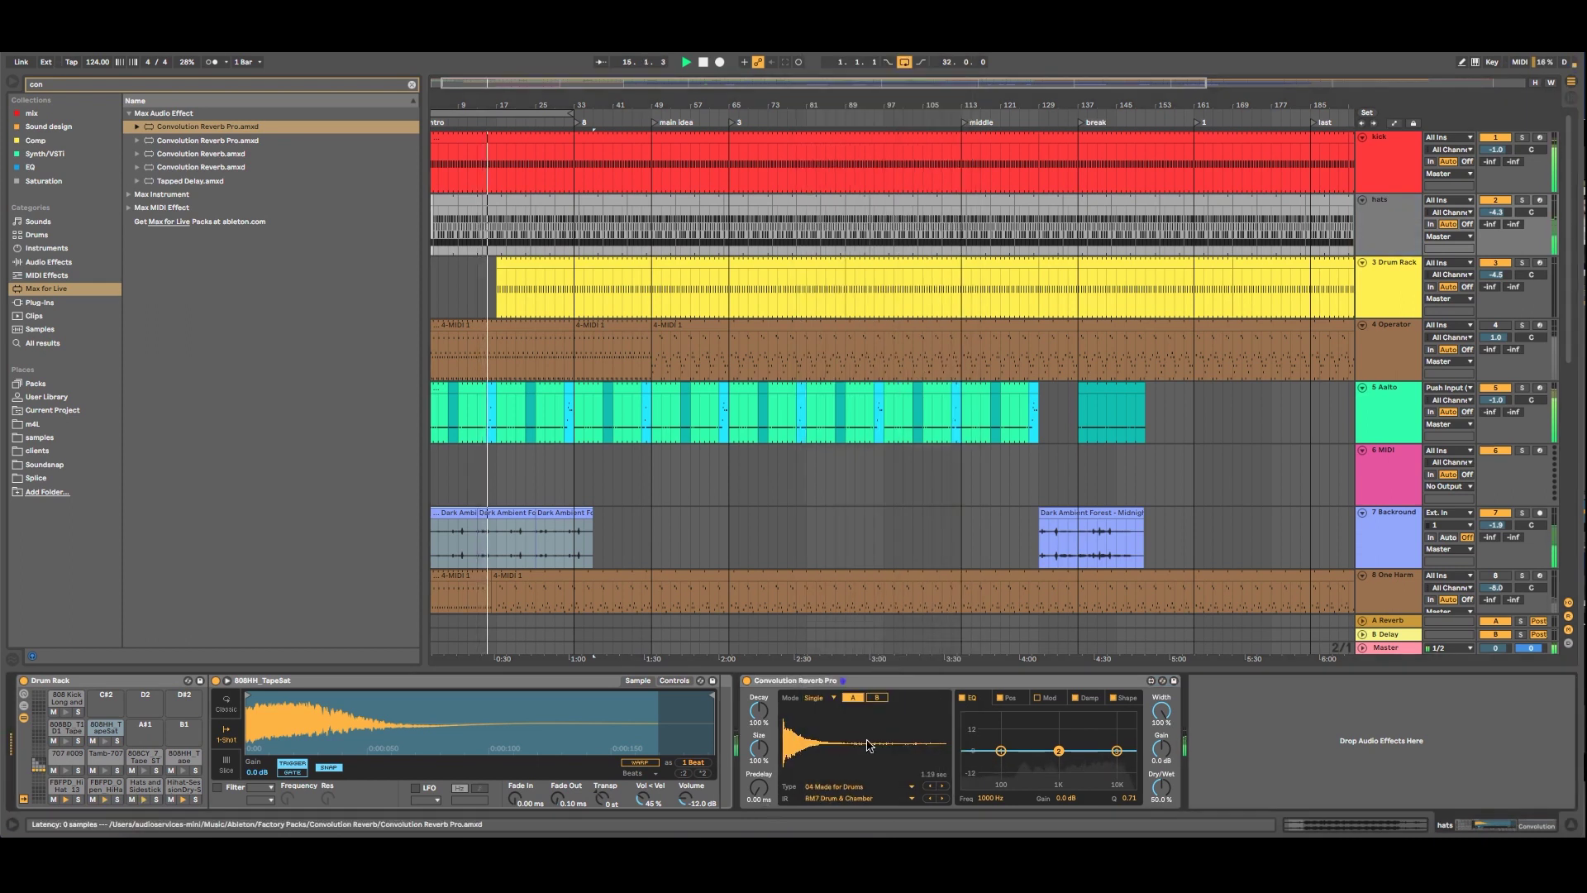
pyautogui.click(879, 797)
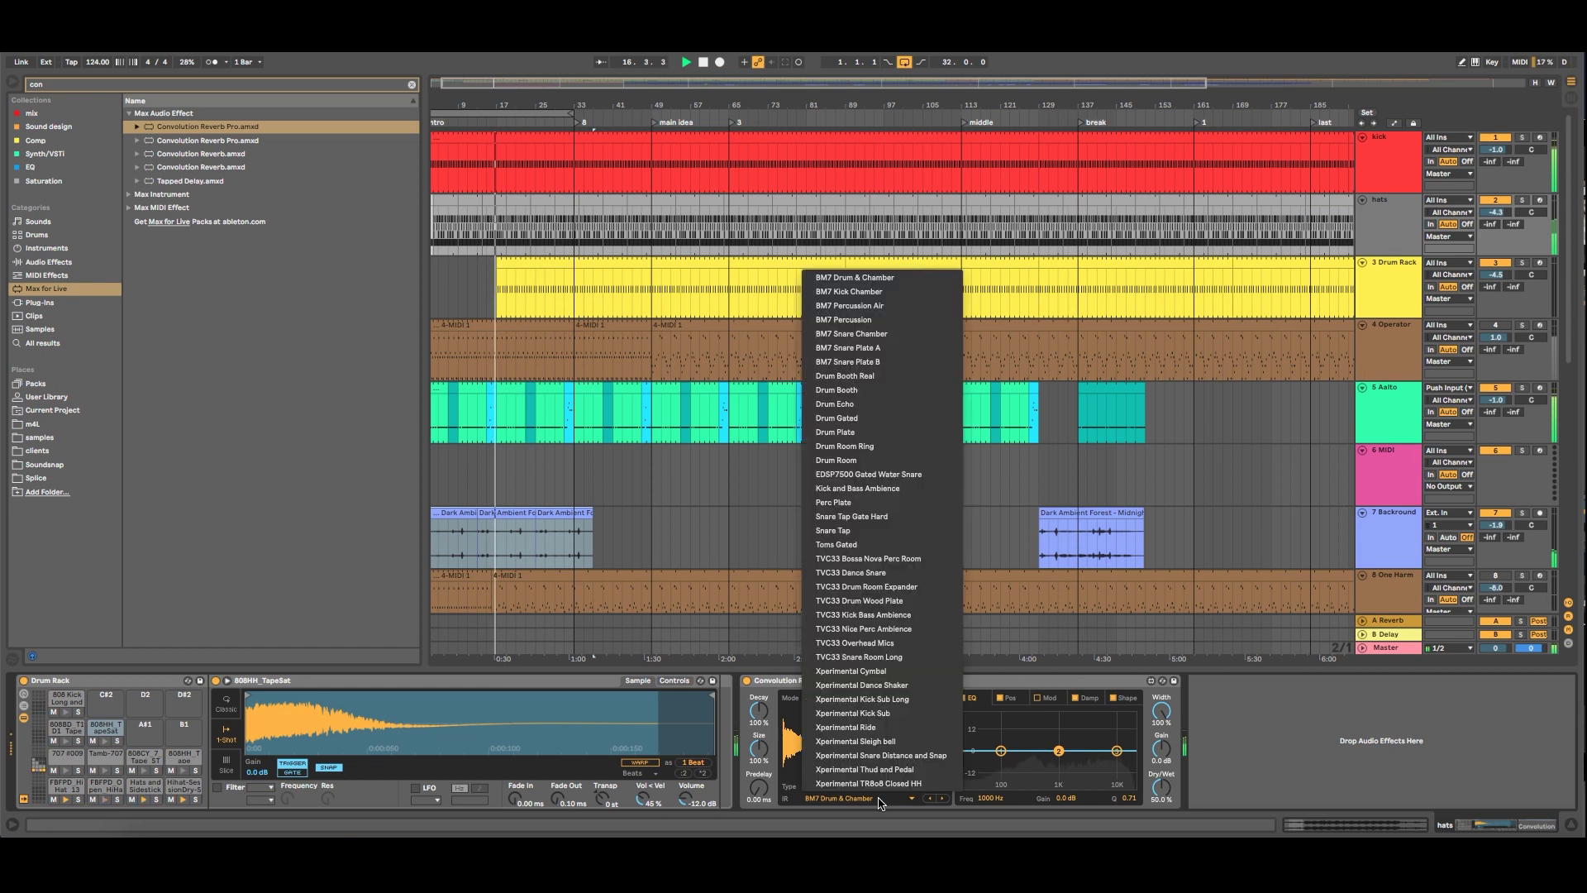
pyautogui.click(881, 475)
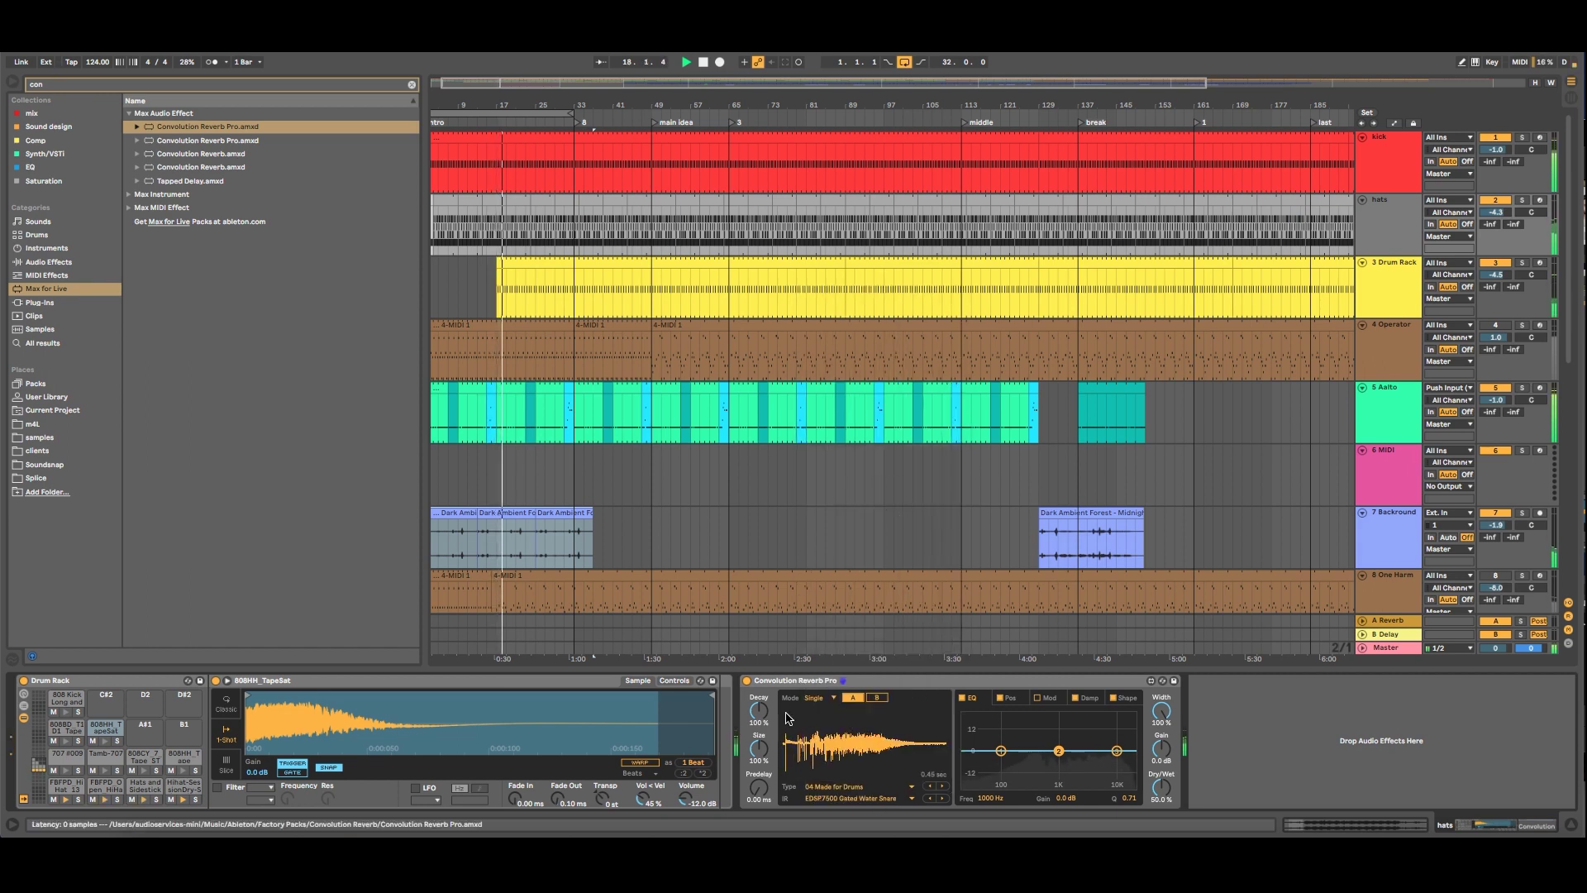
# Set the hats reverb's decay to about 24.8%, size to about 76.5% and dry/wet to 17.7%
pyautogui.moveTo(759, 704); pyautogui.dragTo(764, 712)
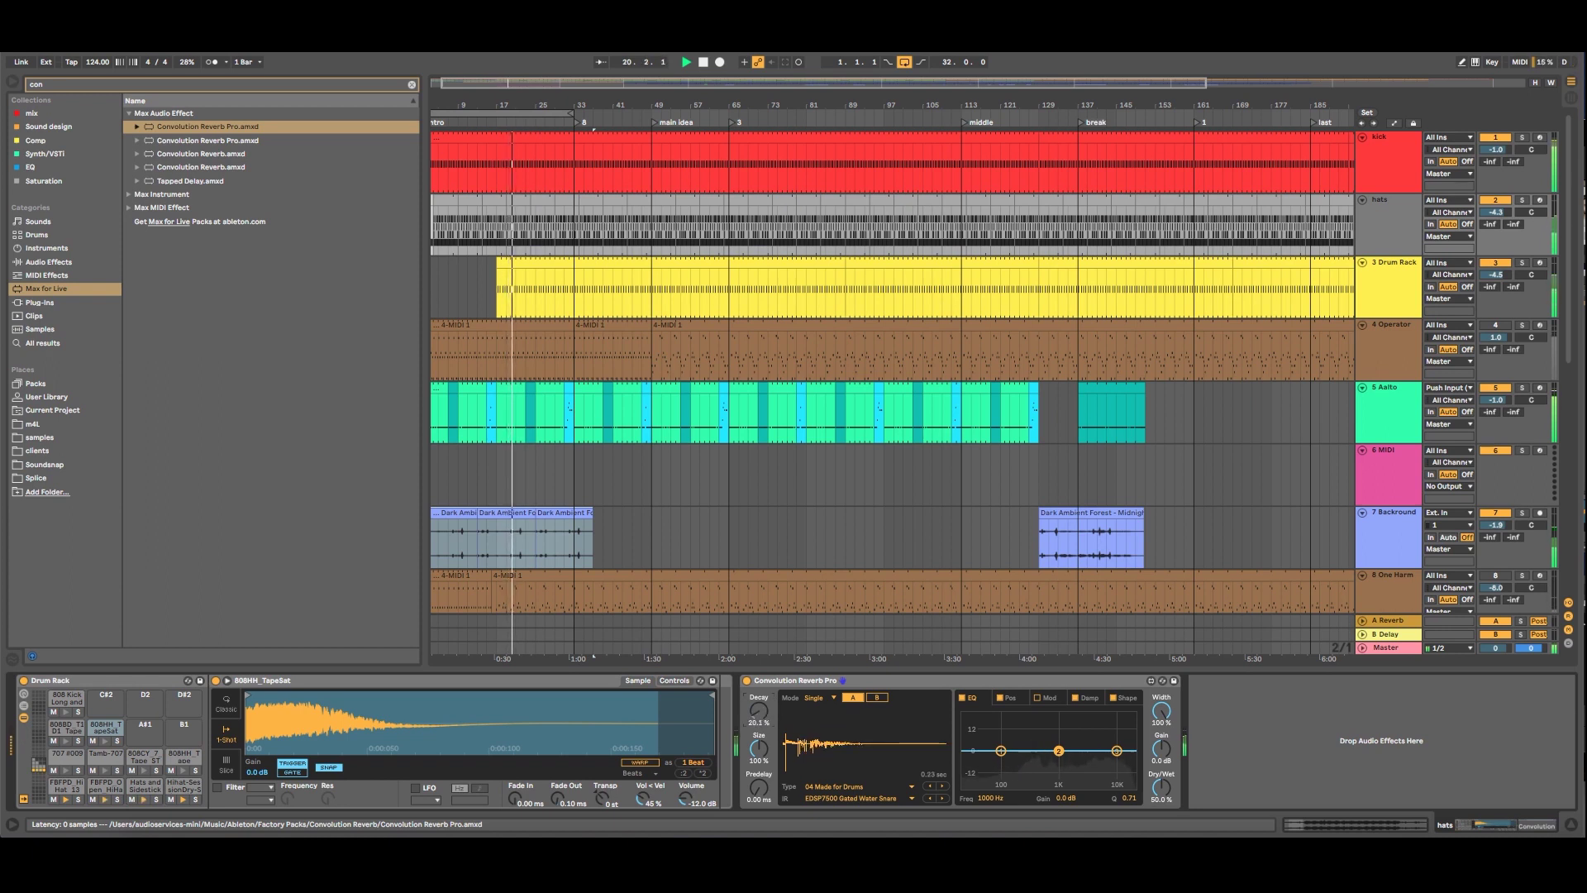
pyautogui.moveTo(758, 711); pyautogui.dragTo(759, 712)
pyautogui.moveTo(1162, 788); pyautogui.dragTo(1161, 799)
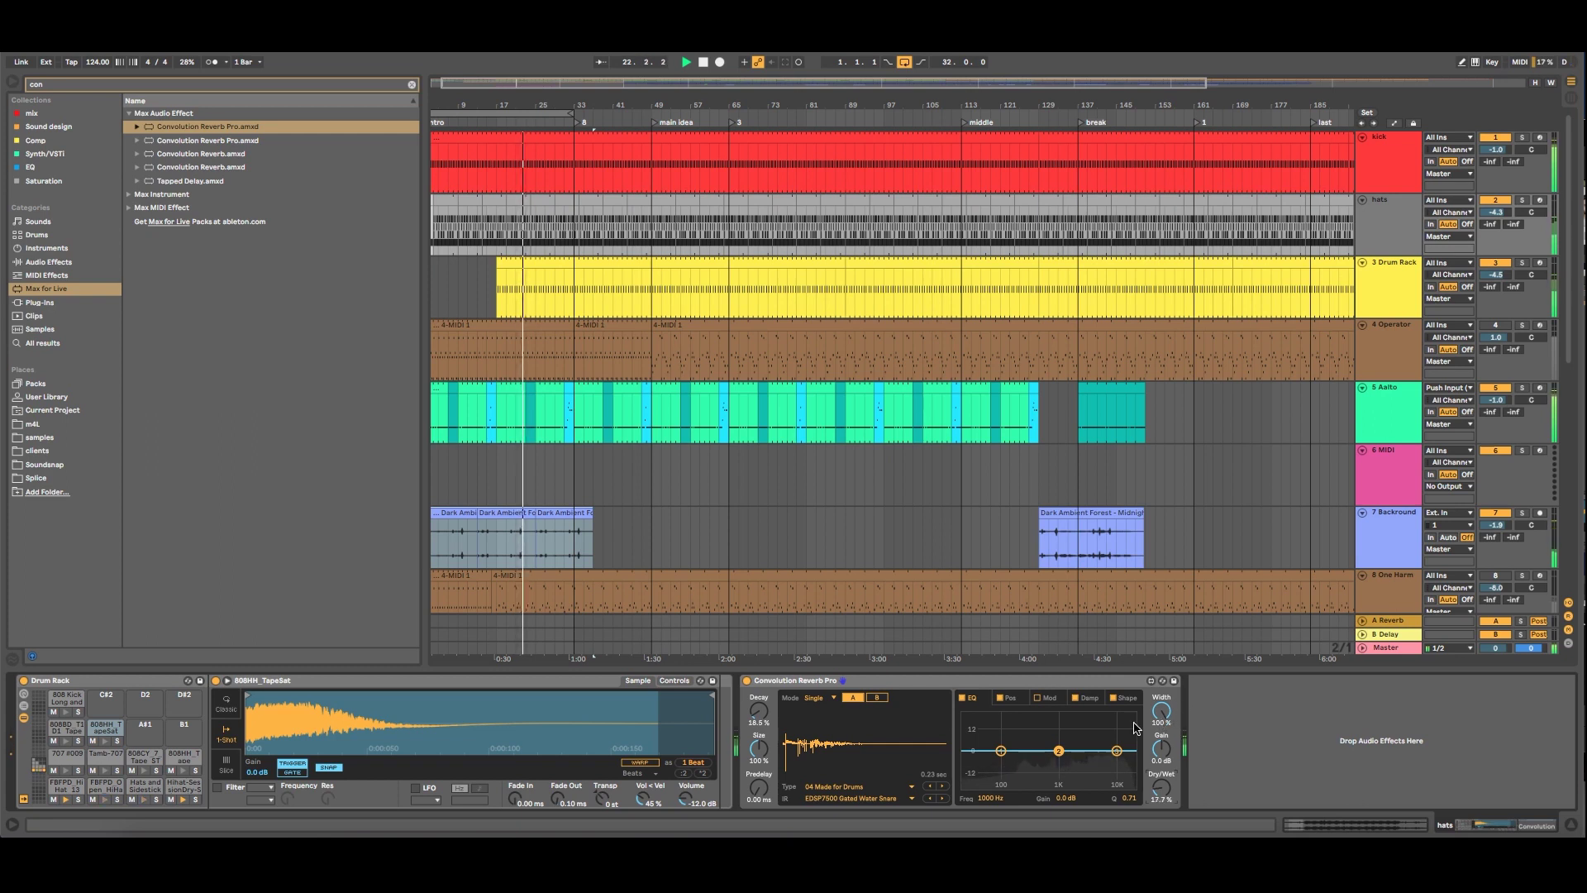
pyautogui.moveTo(758, 711); pyautogui.dragTo(758, 704)
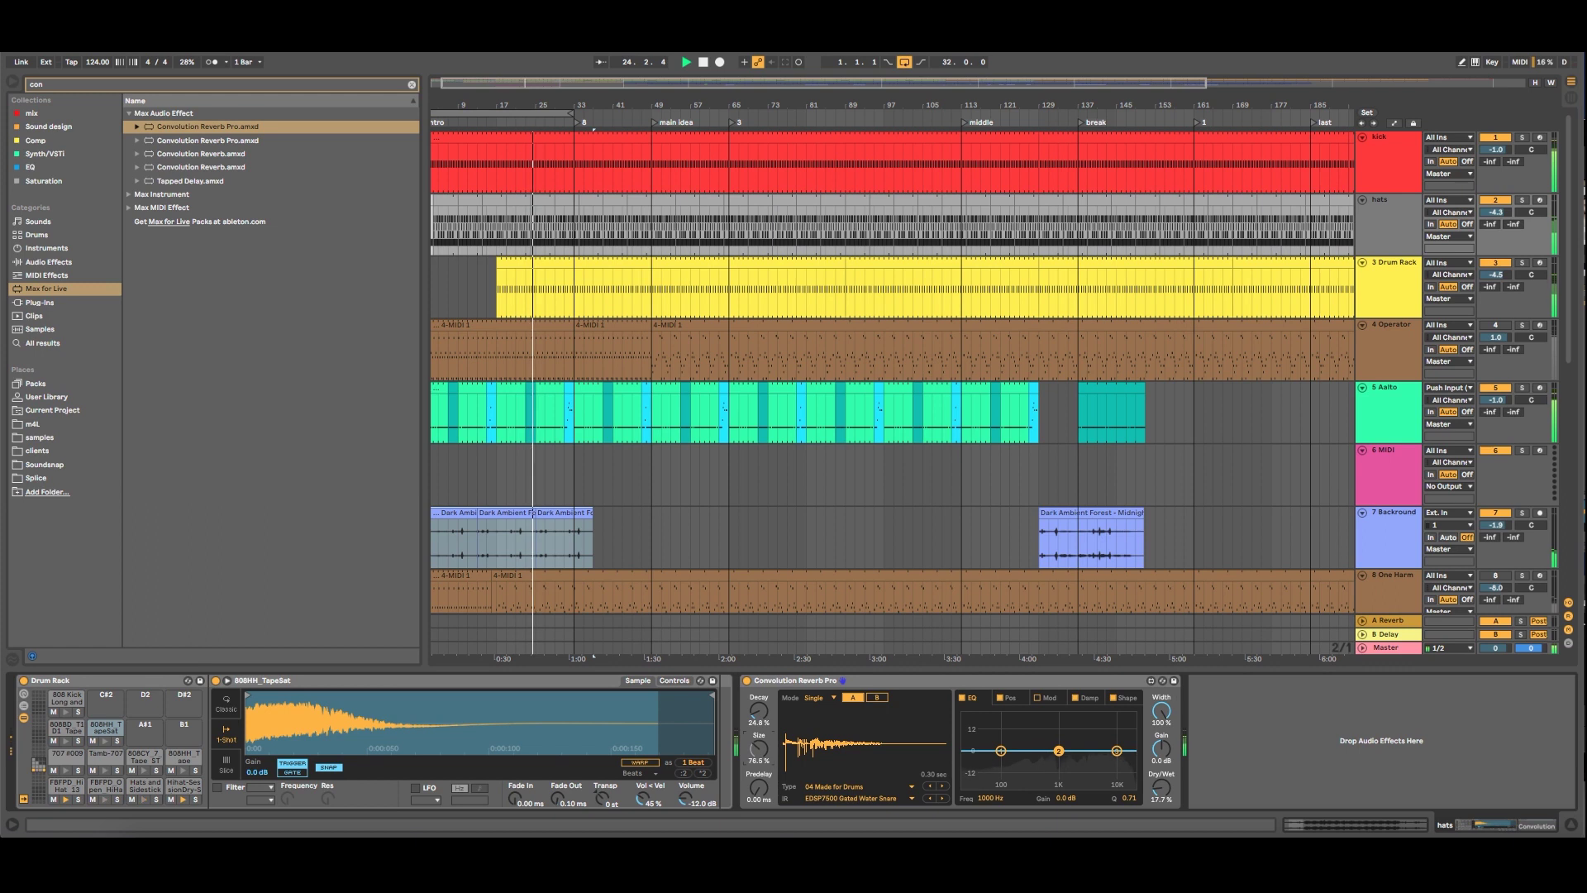
# Set the hats reverb's decay to 18.5%, size to 70.8% and dry/wet to about 17%, and dip its EQ highs while soloing the hats
pyautogui.moveTo(756, 747); pyautogui.dragTo(759, 719)
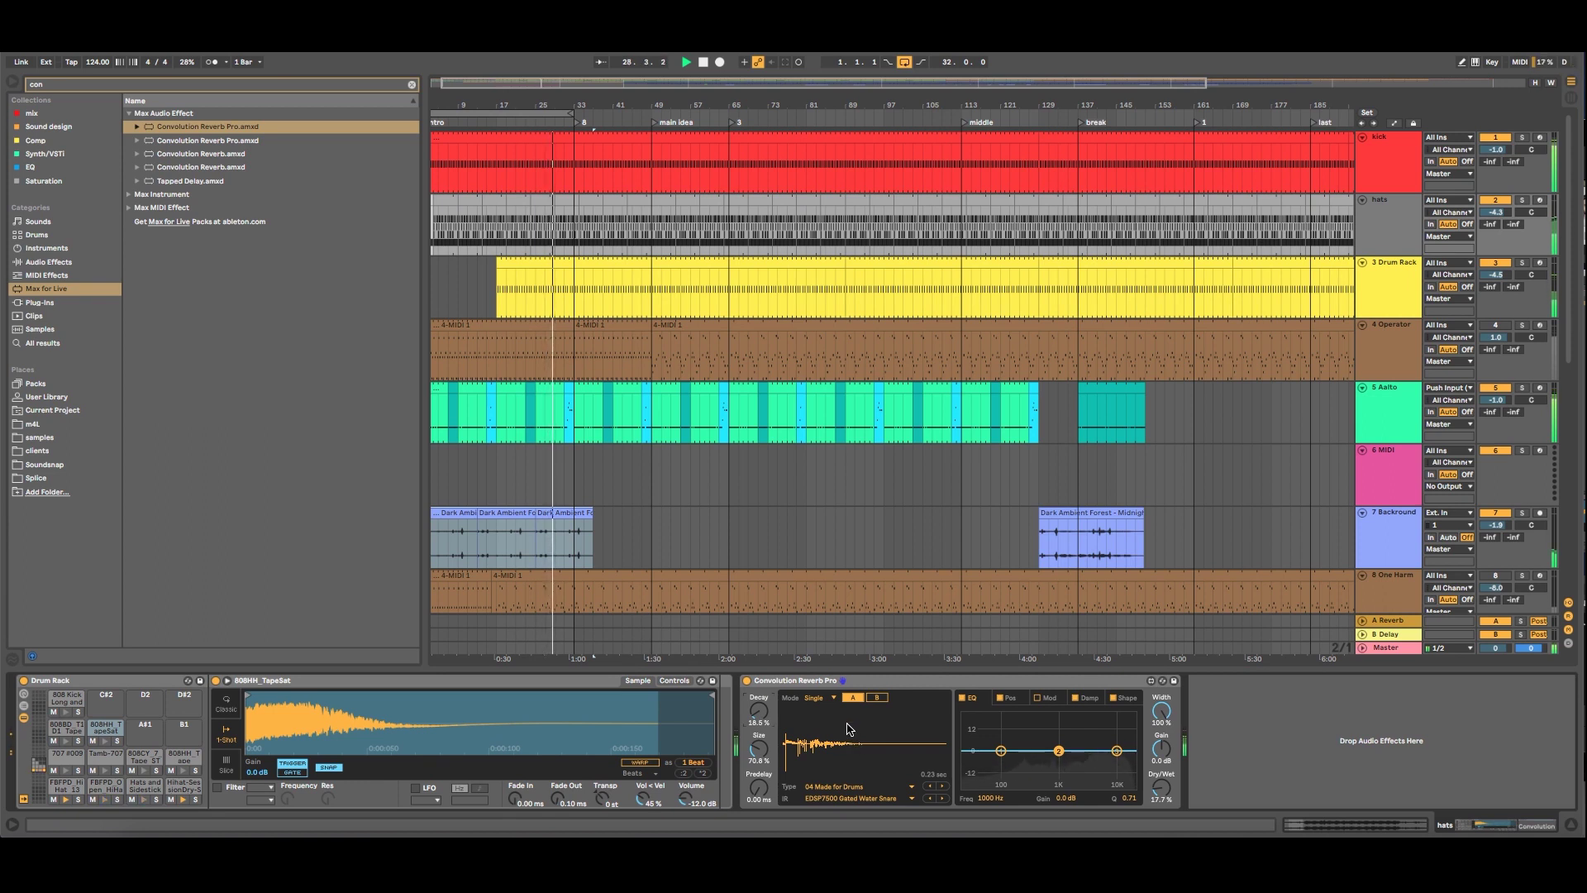
pyautogui.click(1521, 202)
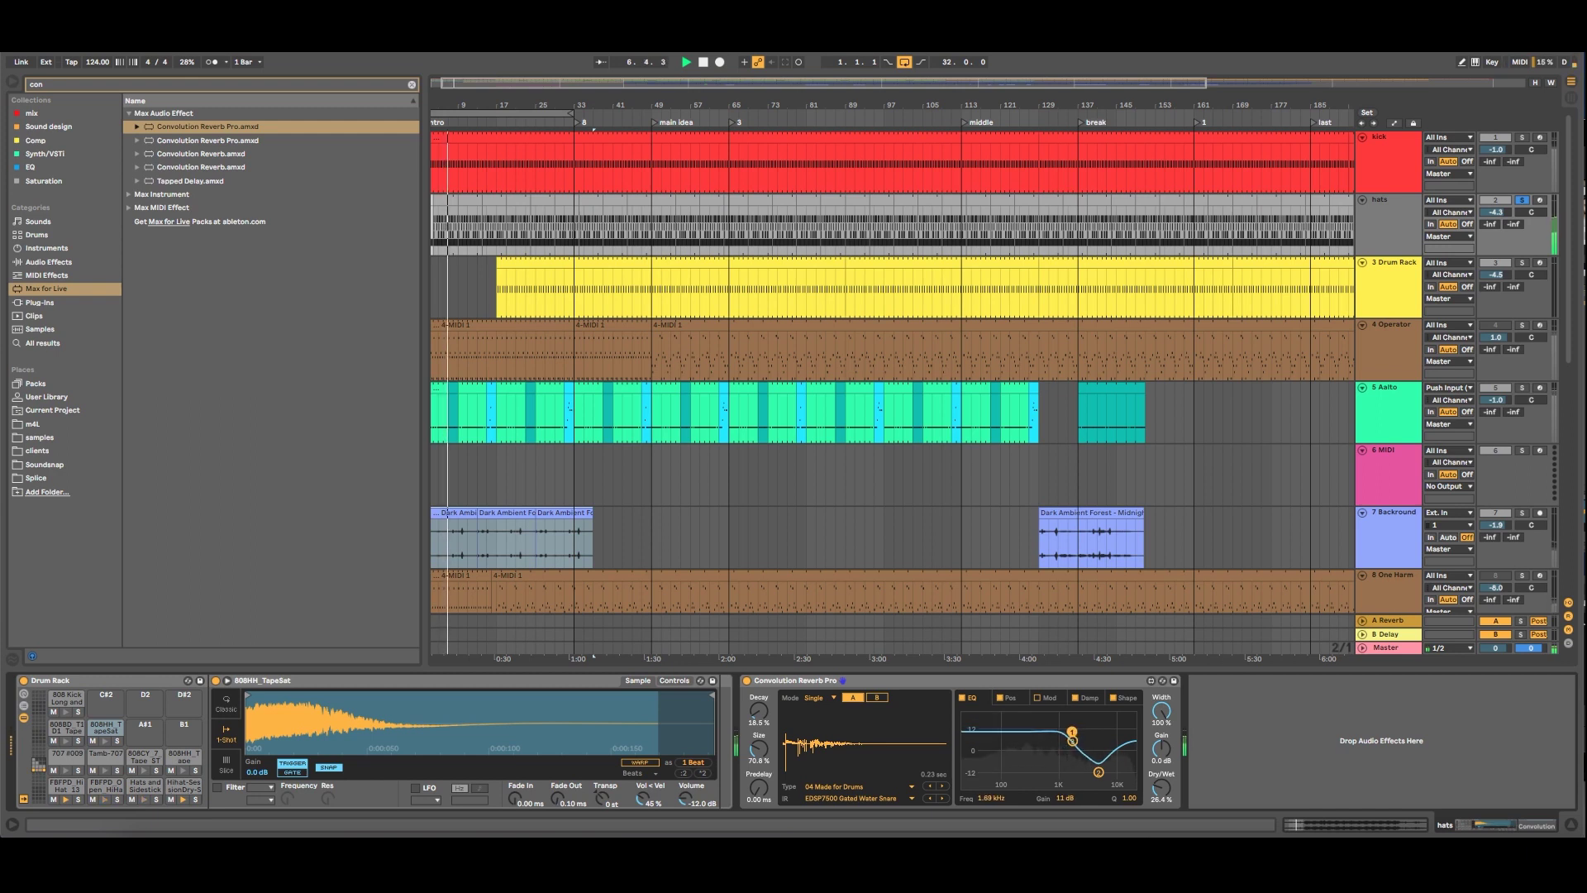
pyautogui.moveTo(1161, 795); pyautogui.dragTo(1161, 812)
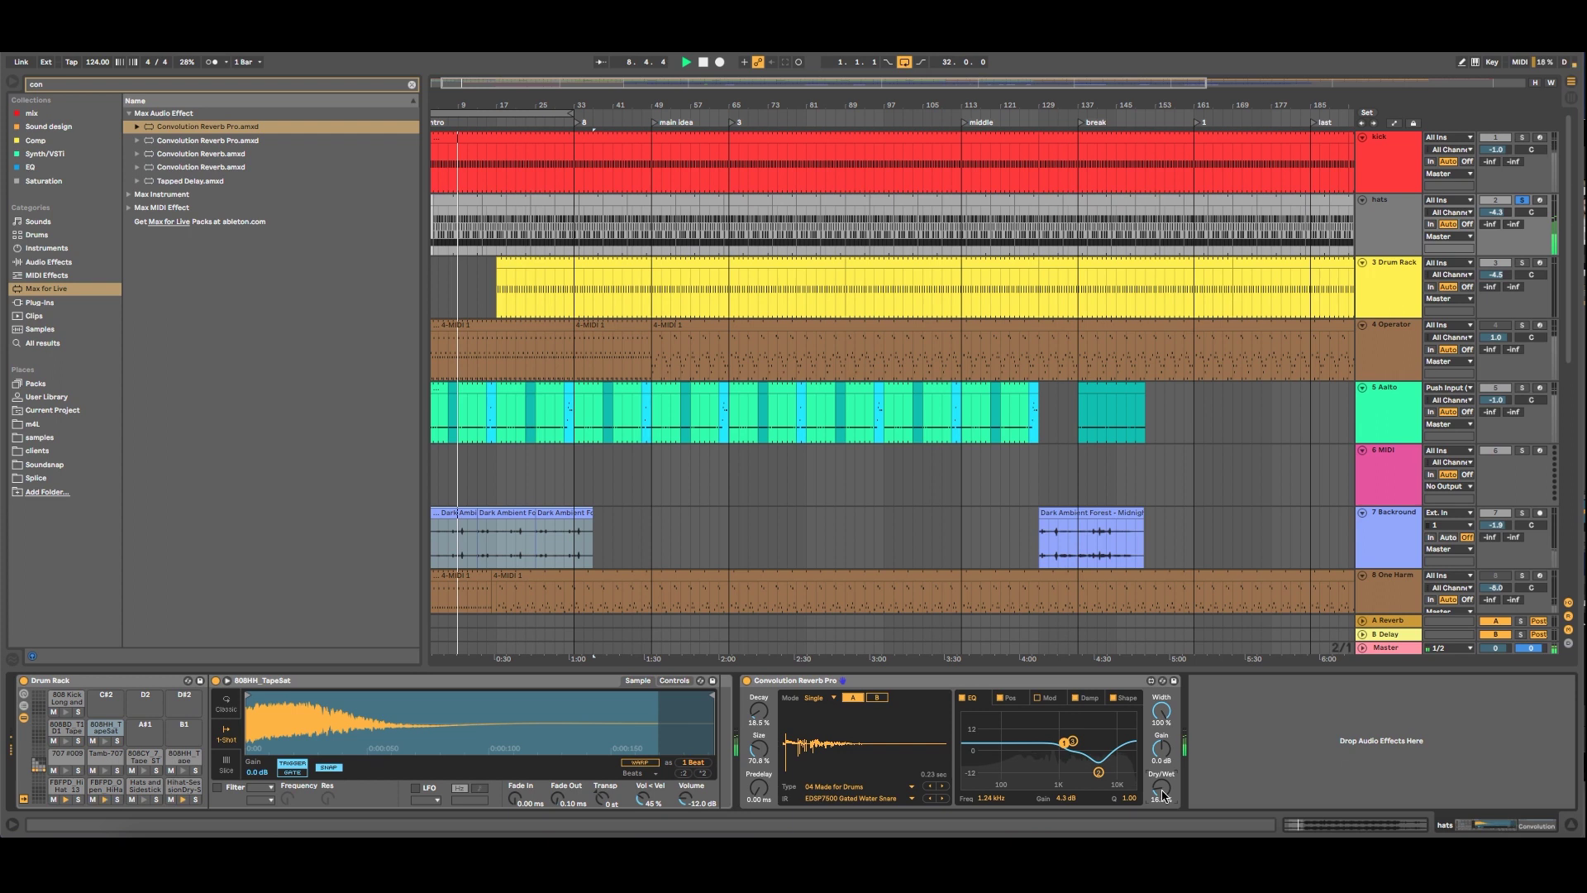
pyautogui.click(1524, 200)
pyautogui.click(1410, 225)
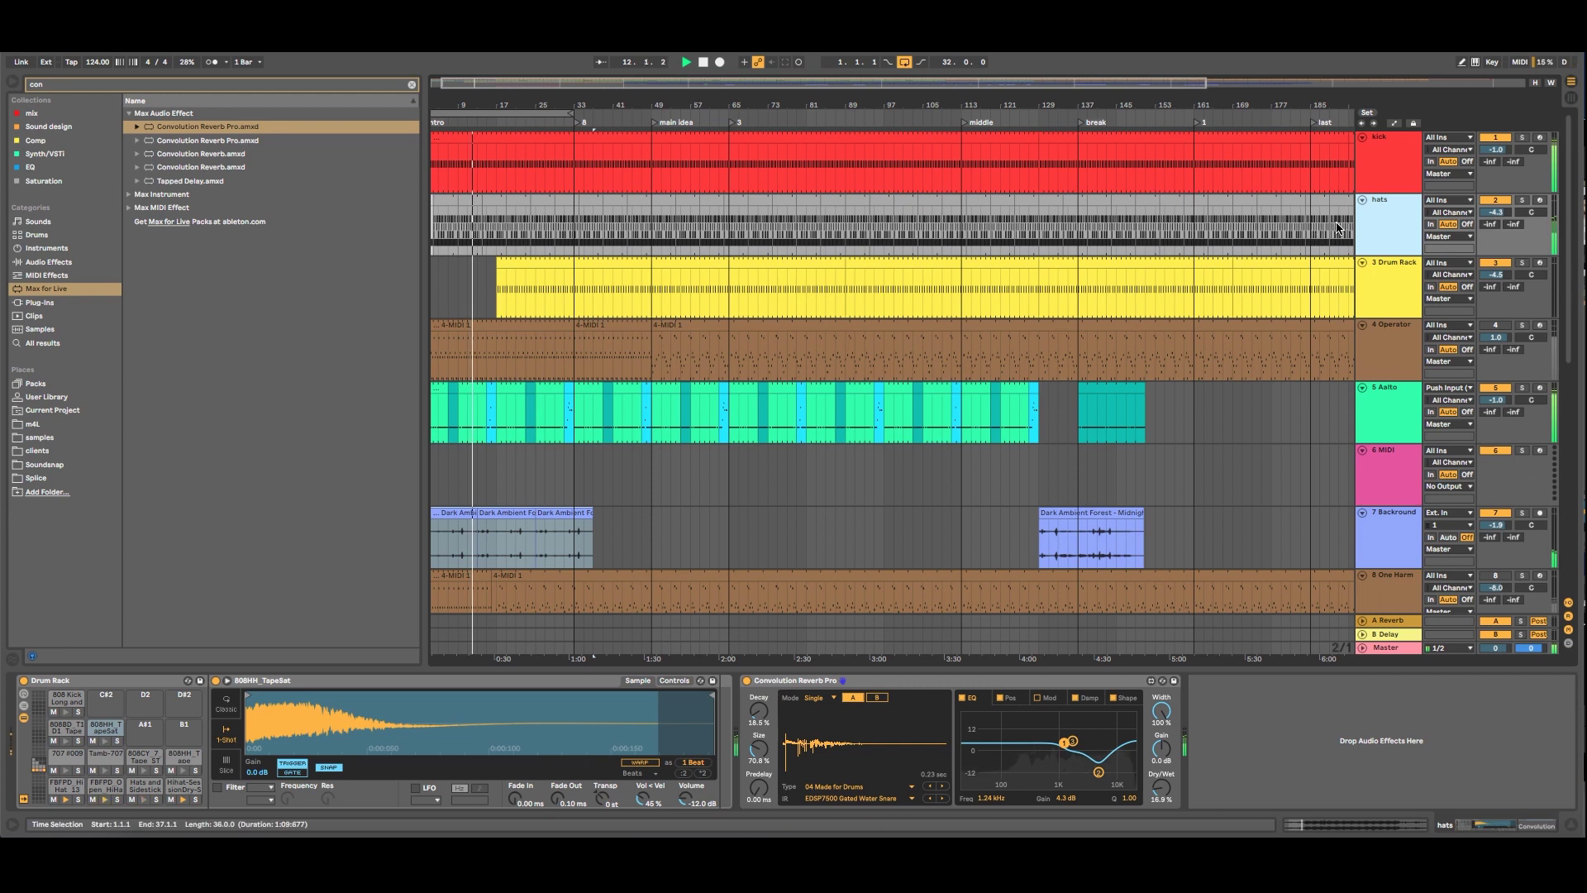
pyautogui.click(491, 197)
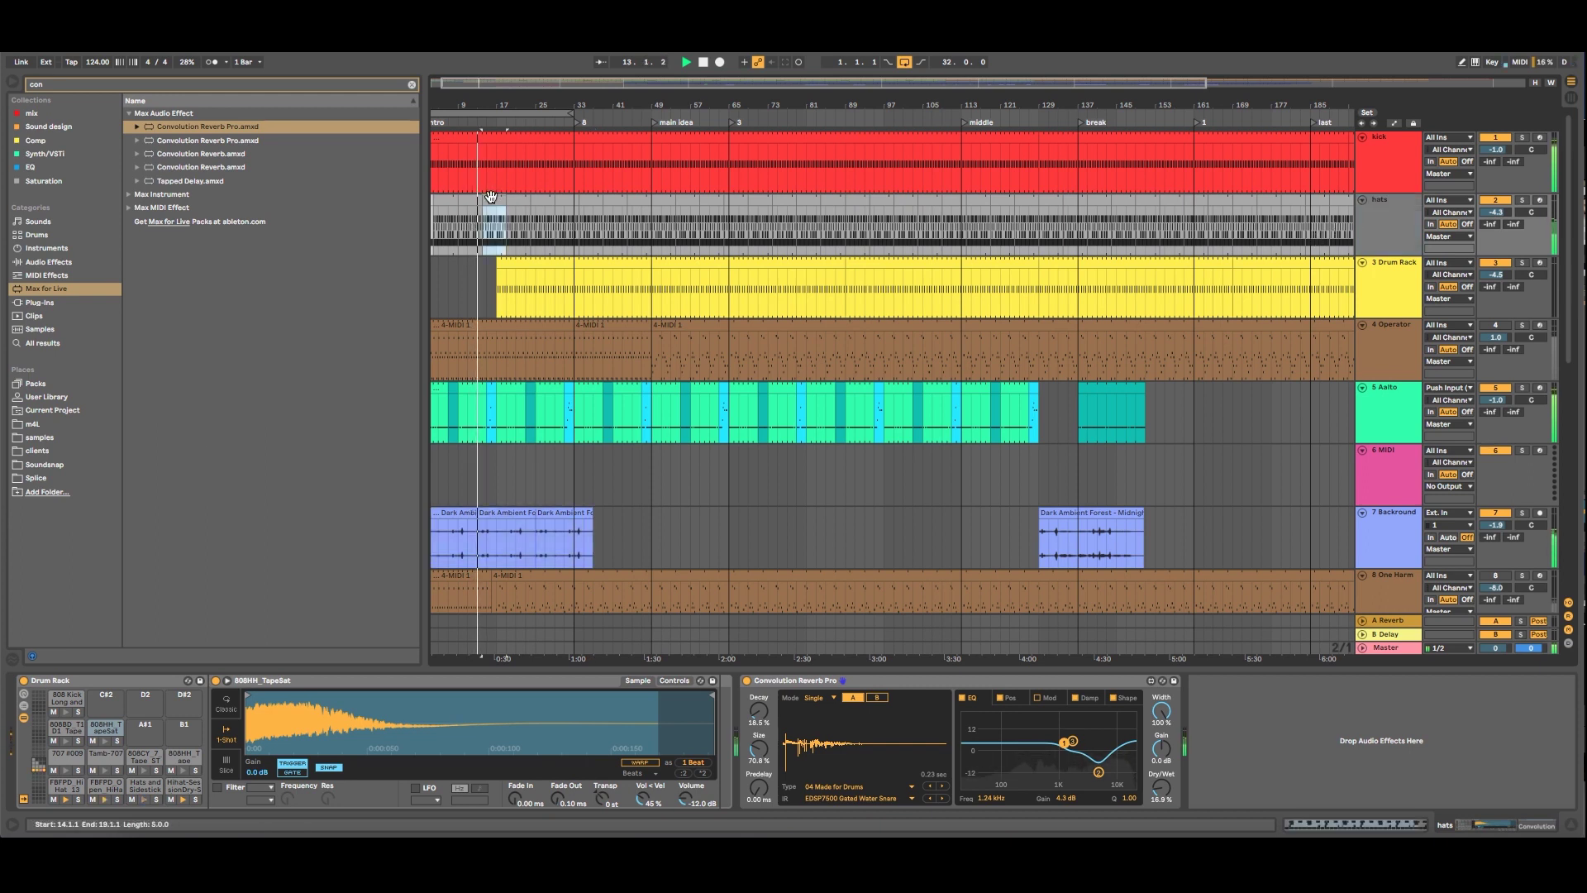
pyautogui.click(1381, 227)
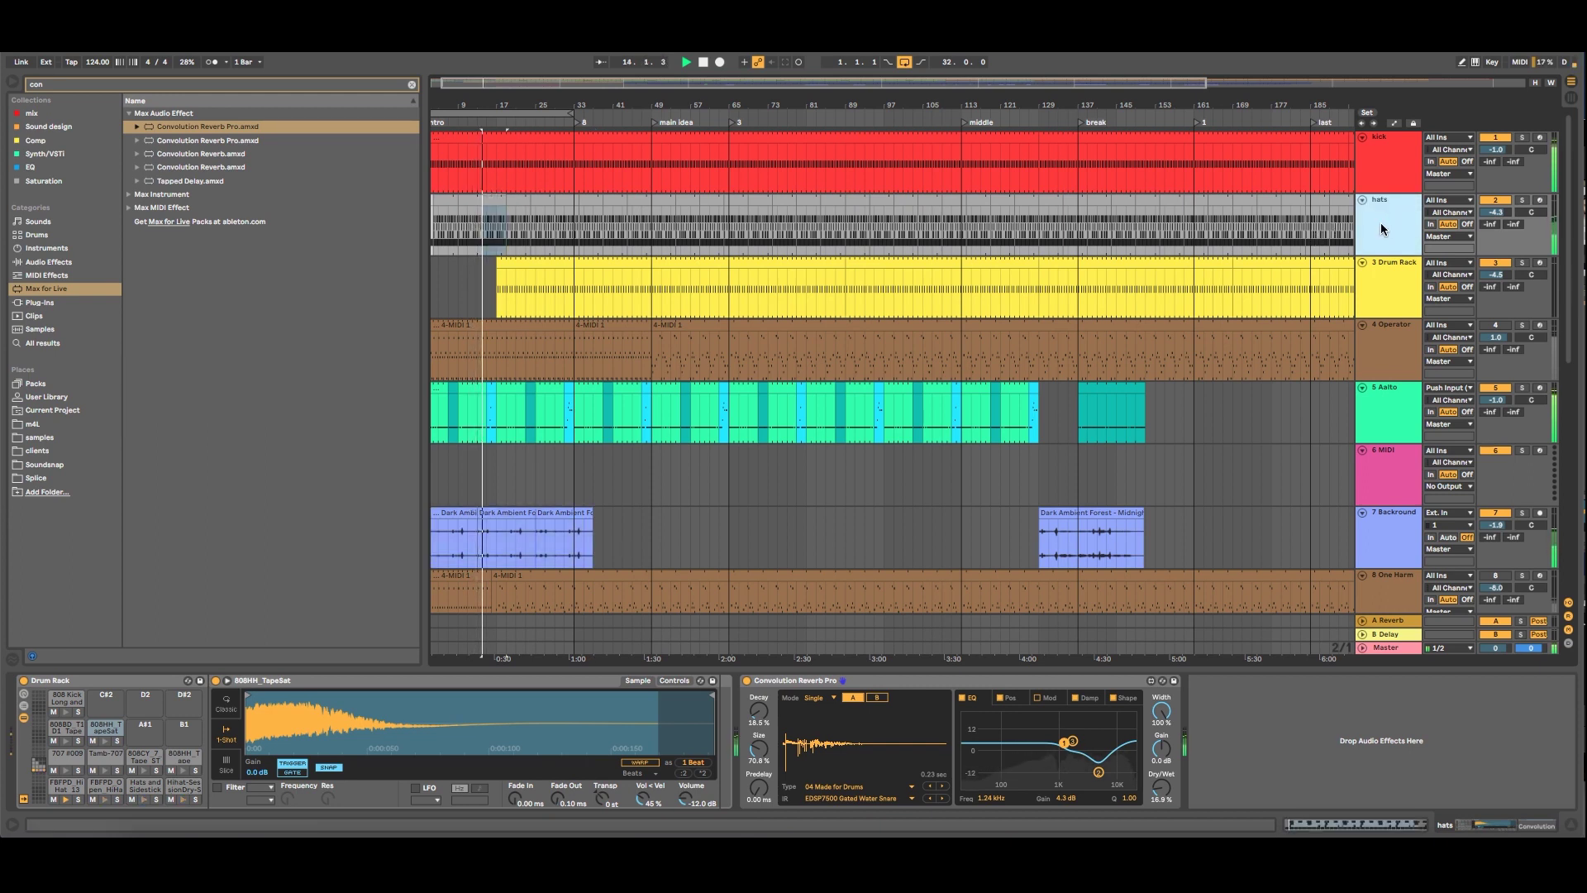
pyautogui.click(1391, 288)
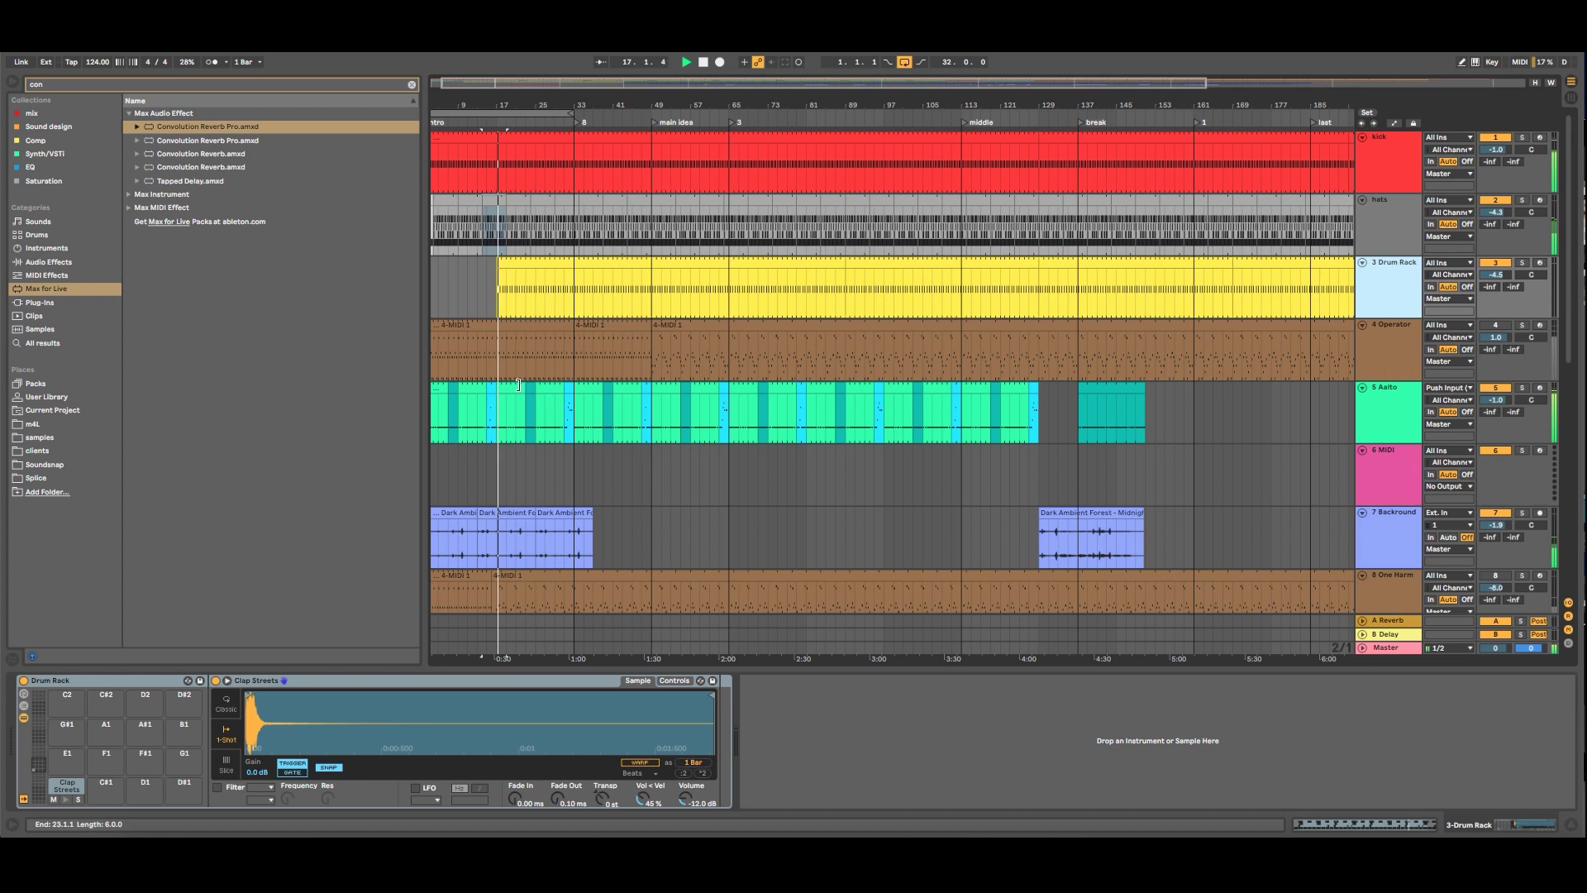
pyautogui.click(523, 429)
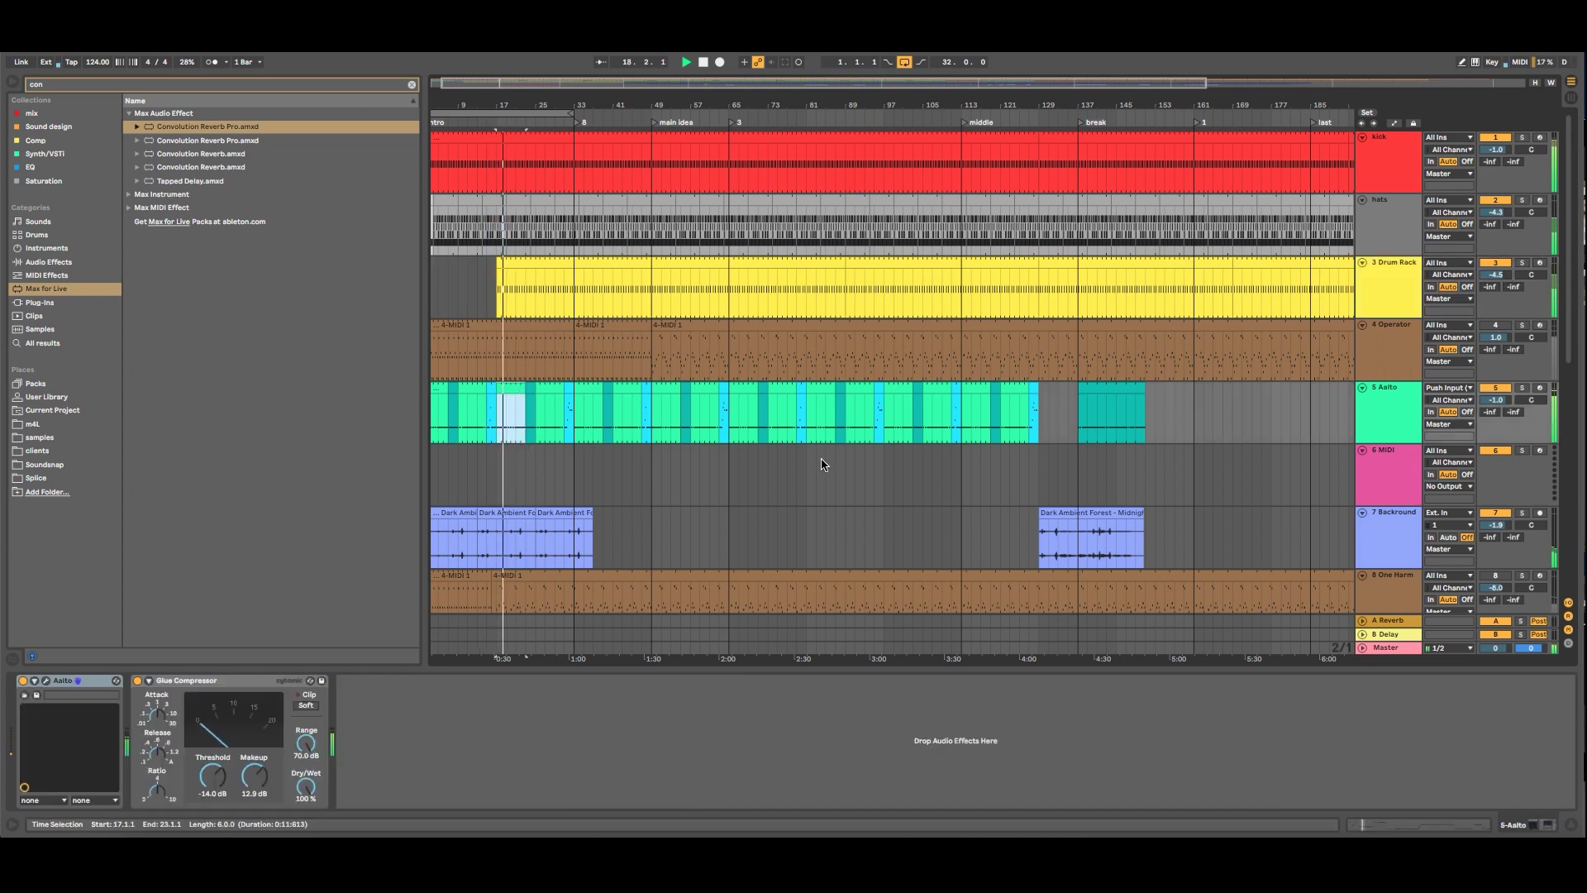
# Reorder the upper tracks as kick, Operator, Aalto, hats, Background and Drum Rack, with the empty MIDI track beneath them
pyautogui.click(1365, 349)
pyautogui.moveTo(1367, 541); pyautogui.dragTo(1377, 454)
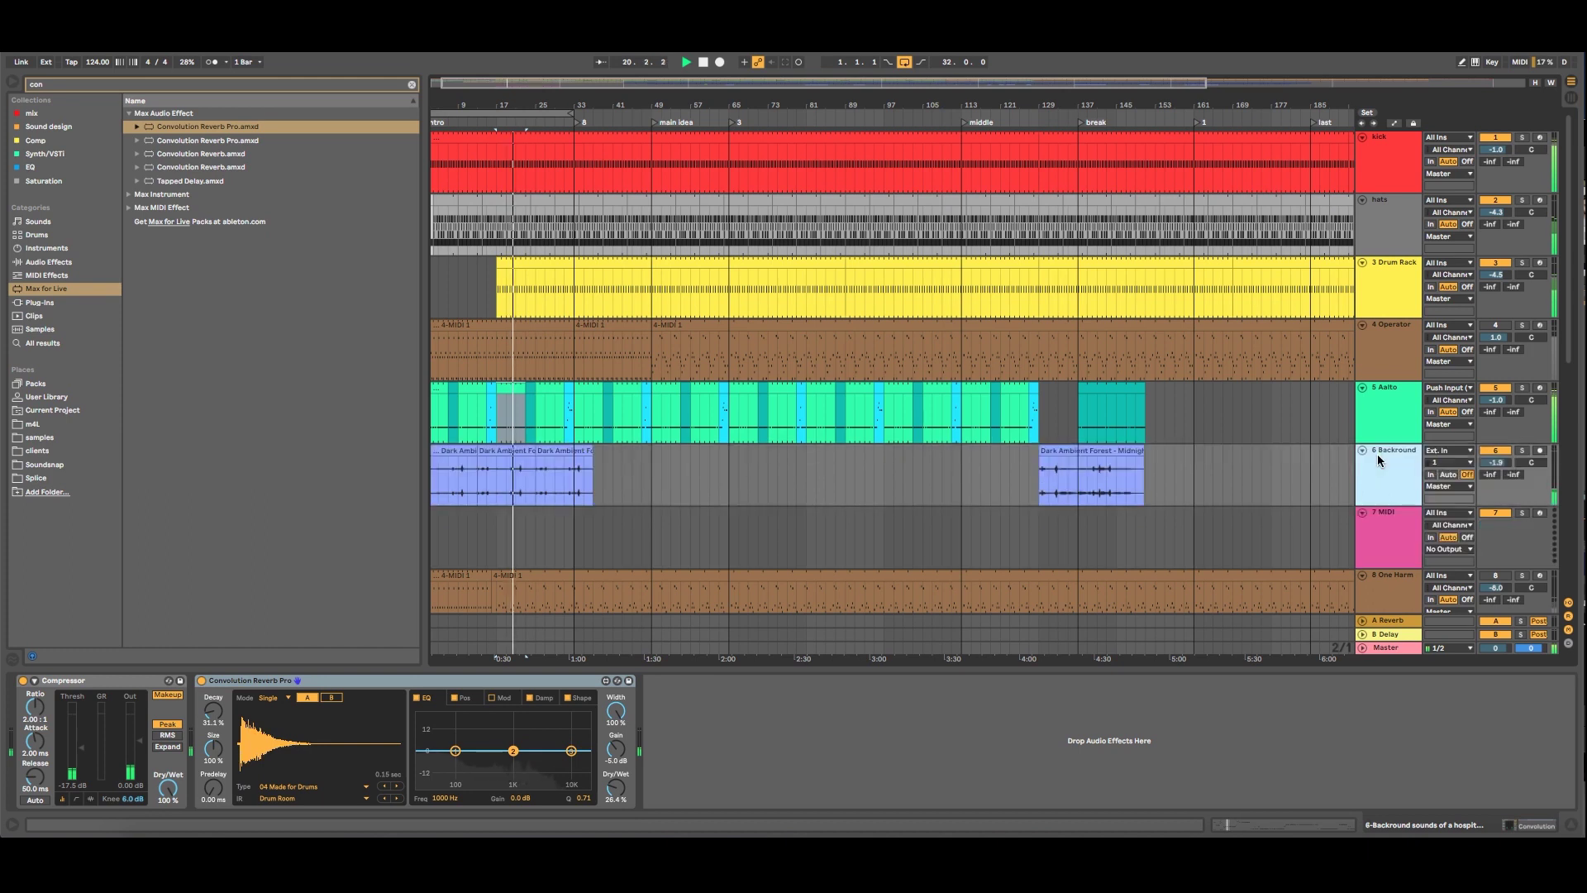
pyautogui.moveTo(1392, 346); pyautogui.dragTo(1372, 231)
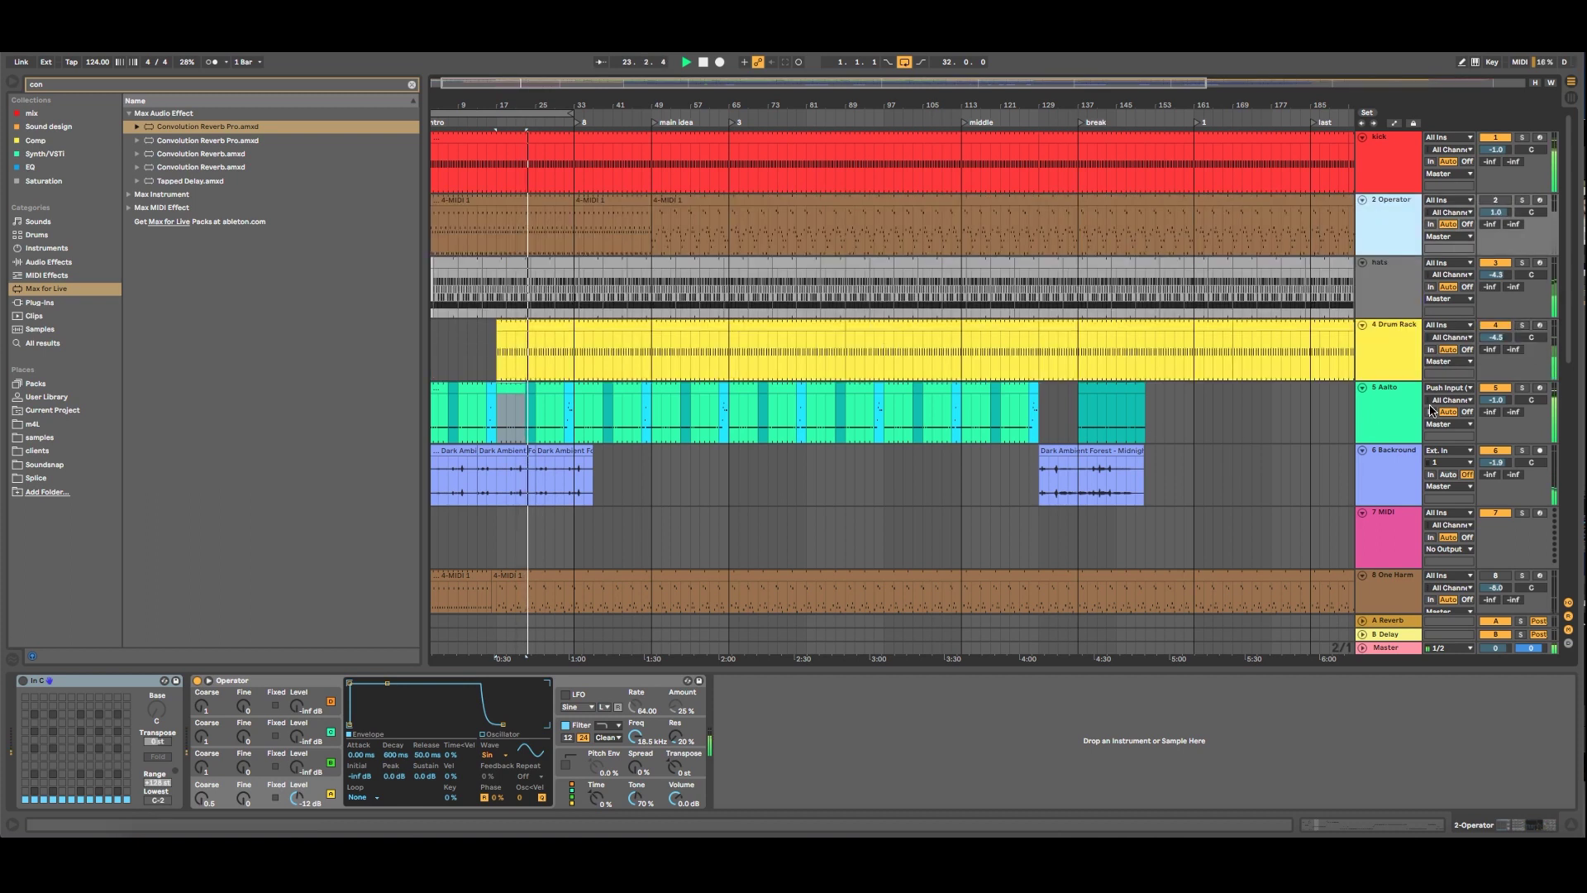
pyautogui.click(1386, 391)
pyautogui.moveTo(1386, 394); pyautogui.dragTo(1392, 286)
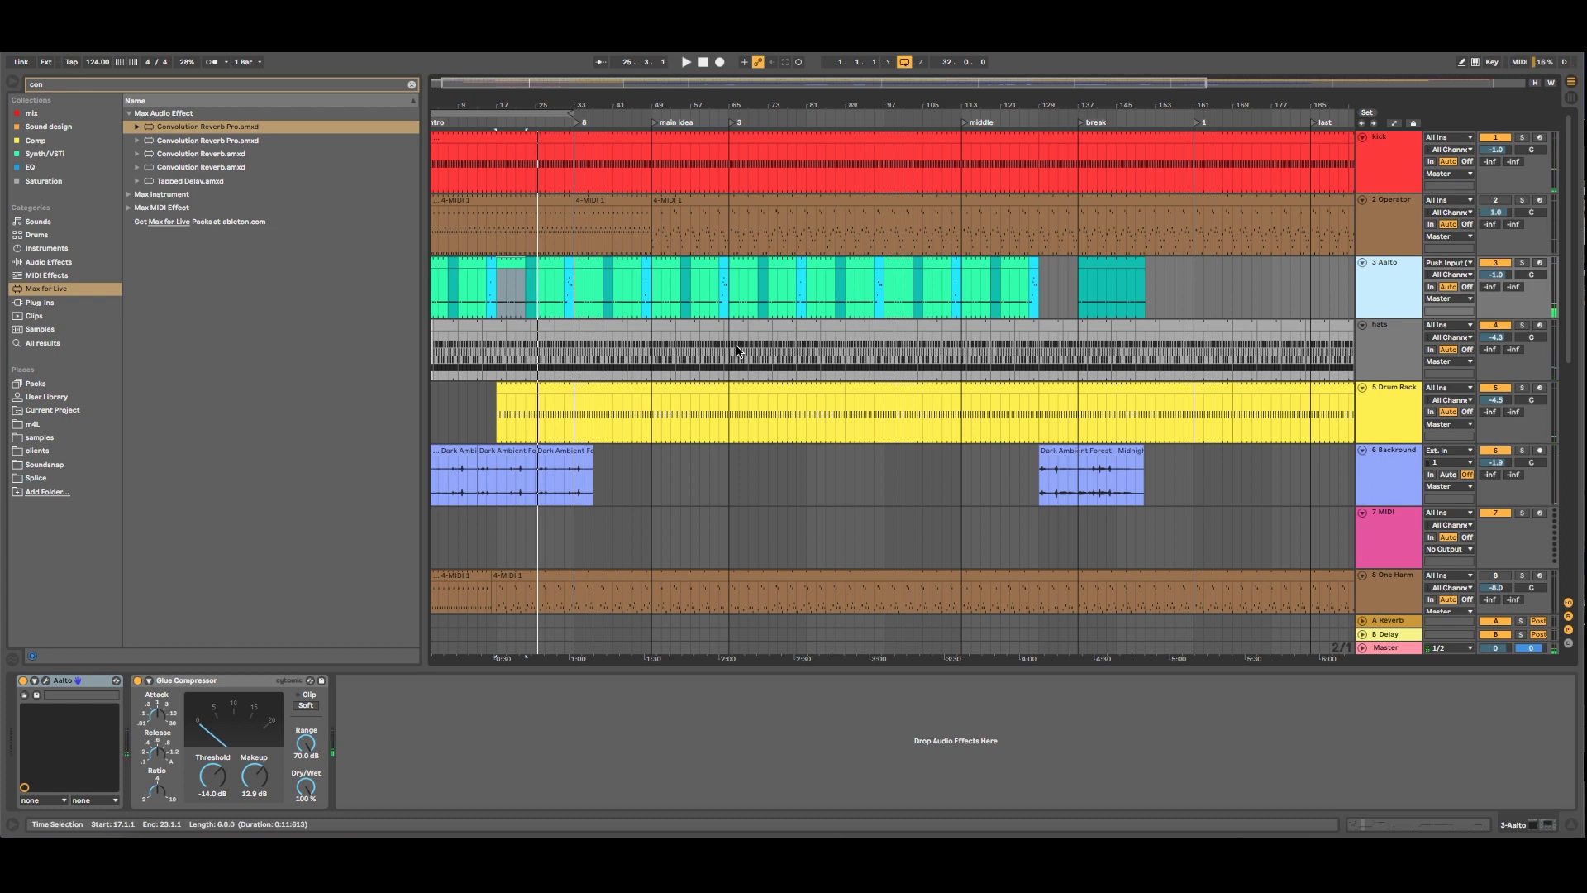
pyautogui.click(1388, 475)
pyautogui.moveTo(1385, 478); pyautogui.dragTo(1383, 387)
pyautogui.moveTo(439, 89); pyautogui.dragTo(450, 105)
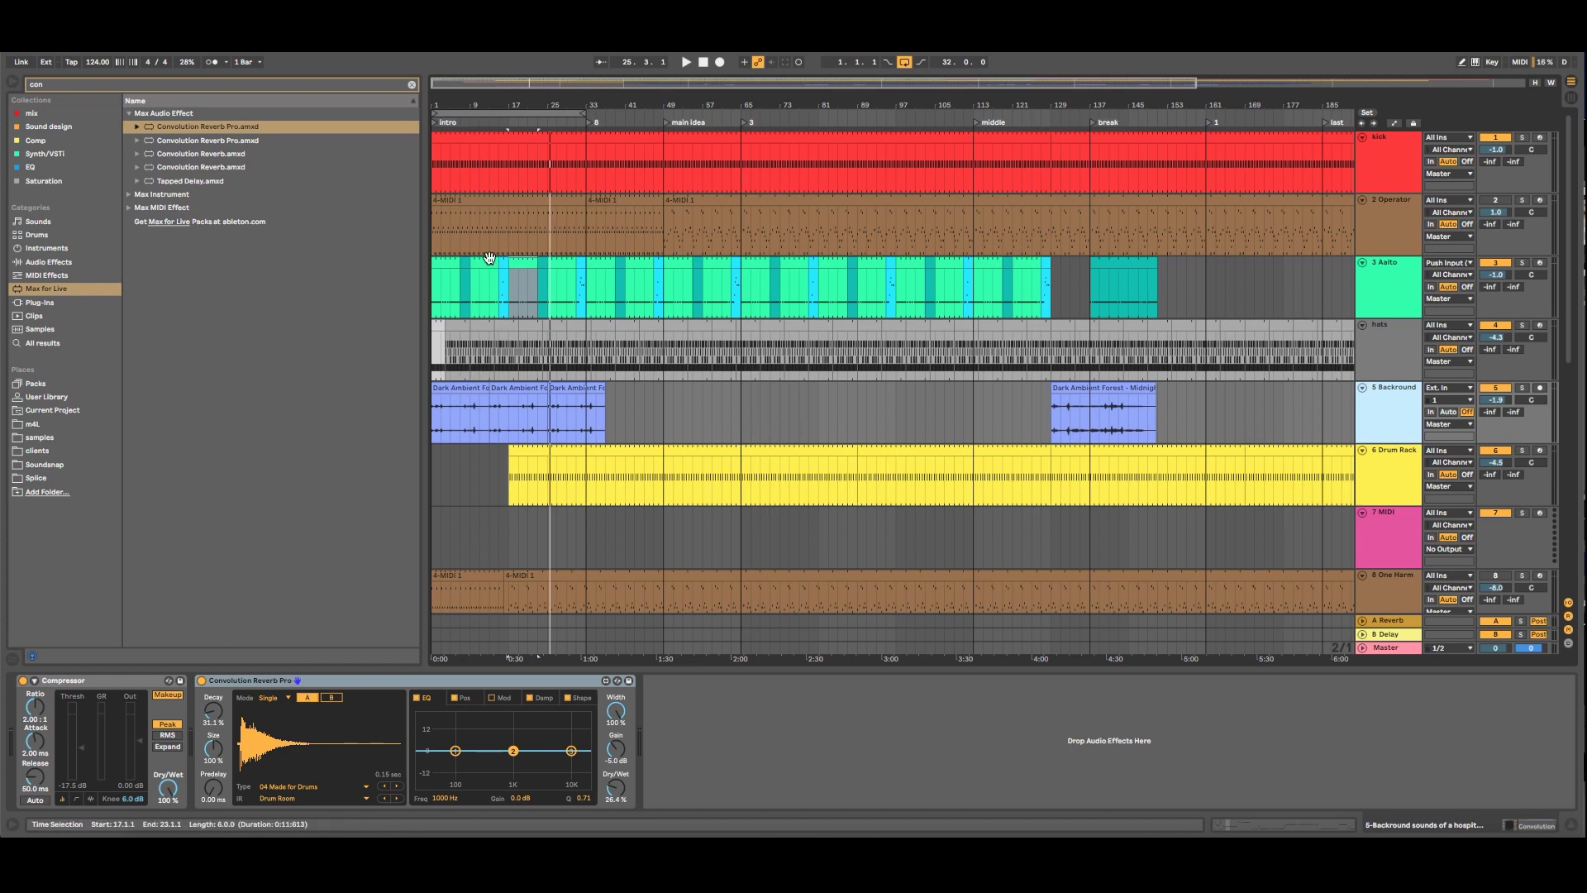
pyautogui.scroll(-5, 496, 273)
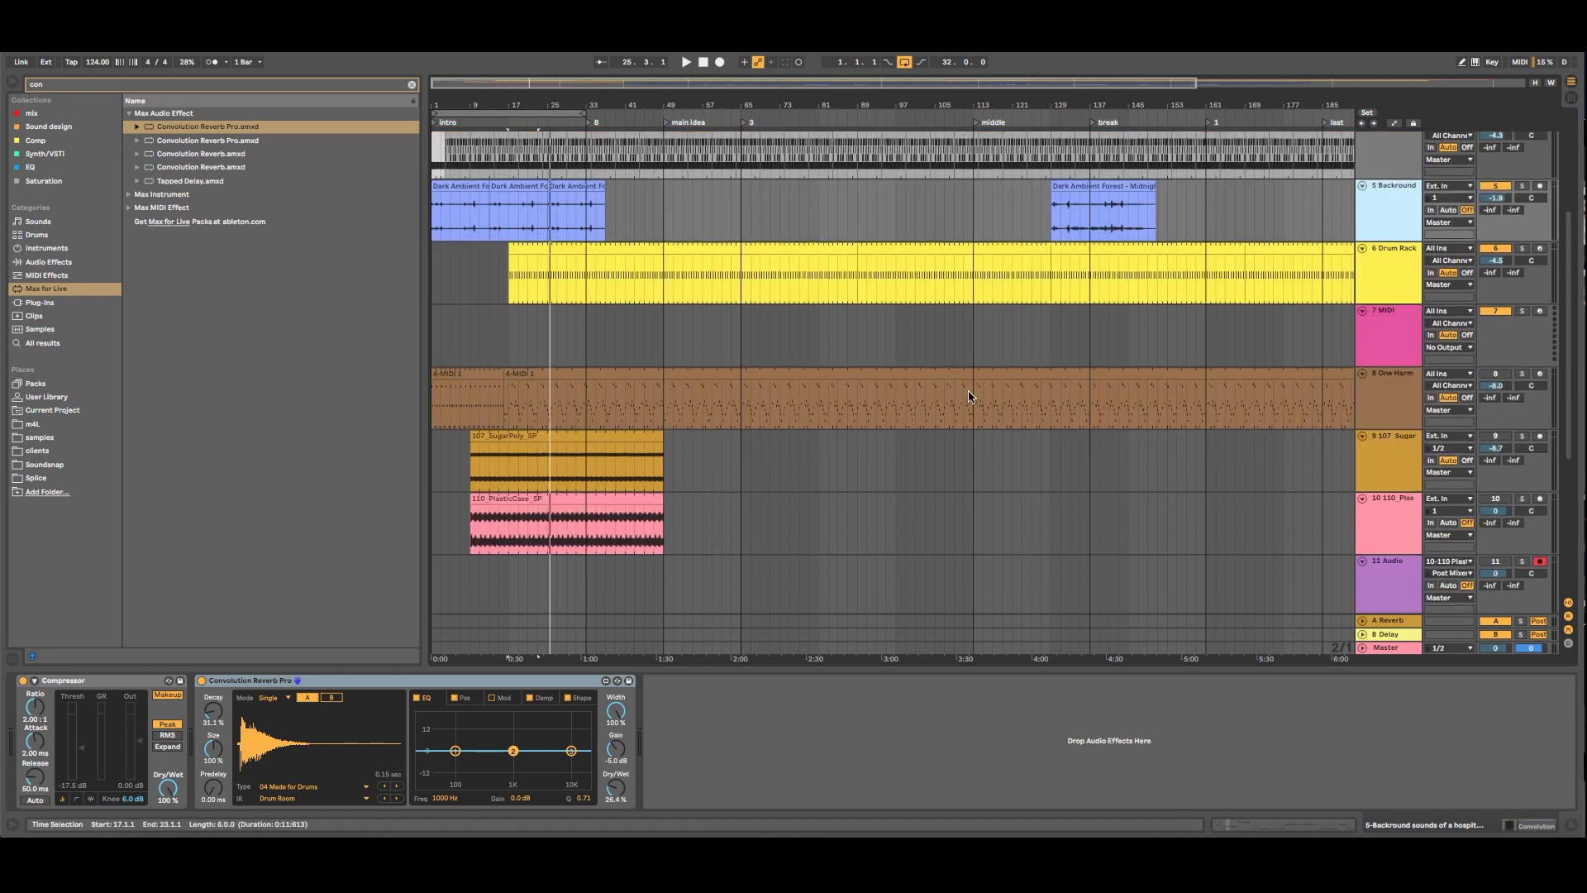
pyautogui.scroll(4, 900, 419)
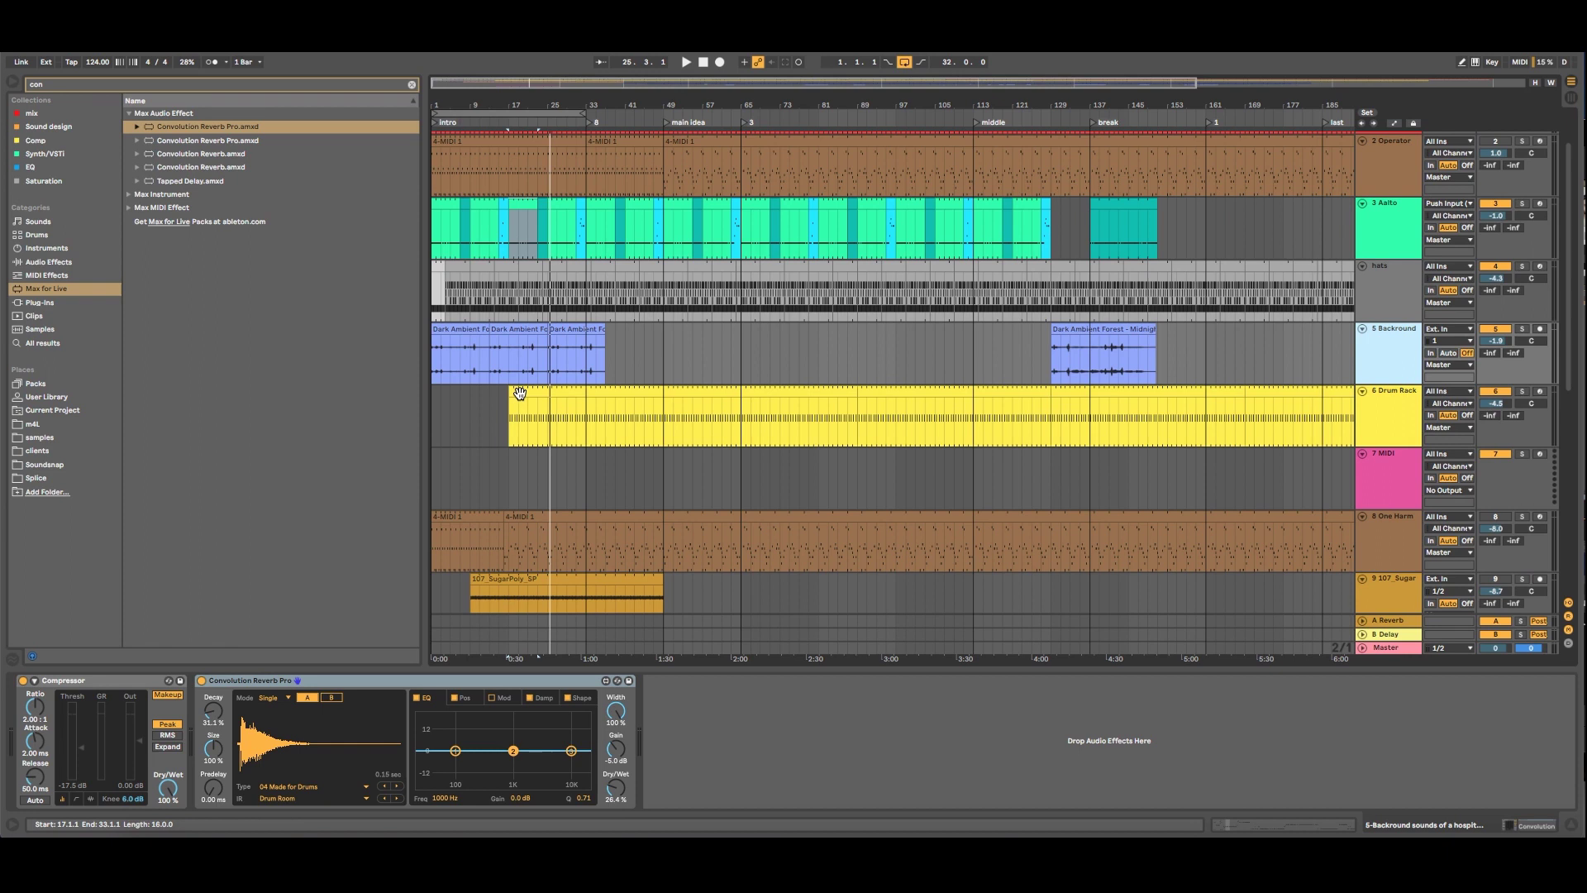